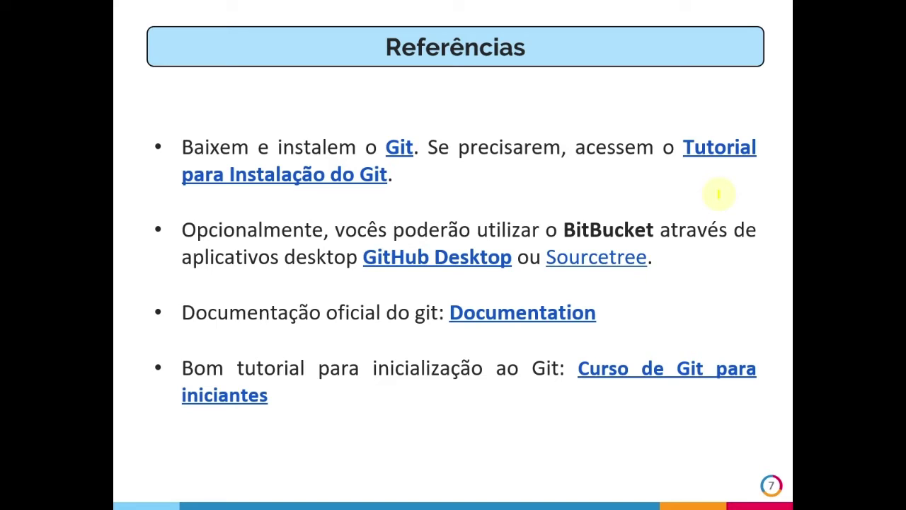
Step: Underline the Documentation and 'Curso de Git para iniciantes' links in ink, then end the show at Obrigado!
drag(439, 333, 584, 339)
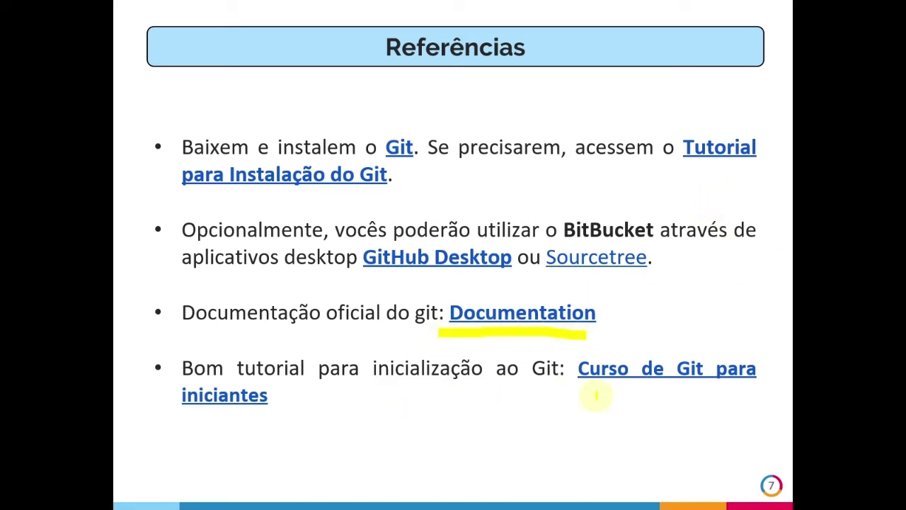
drag(577, 389, 752, 392)
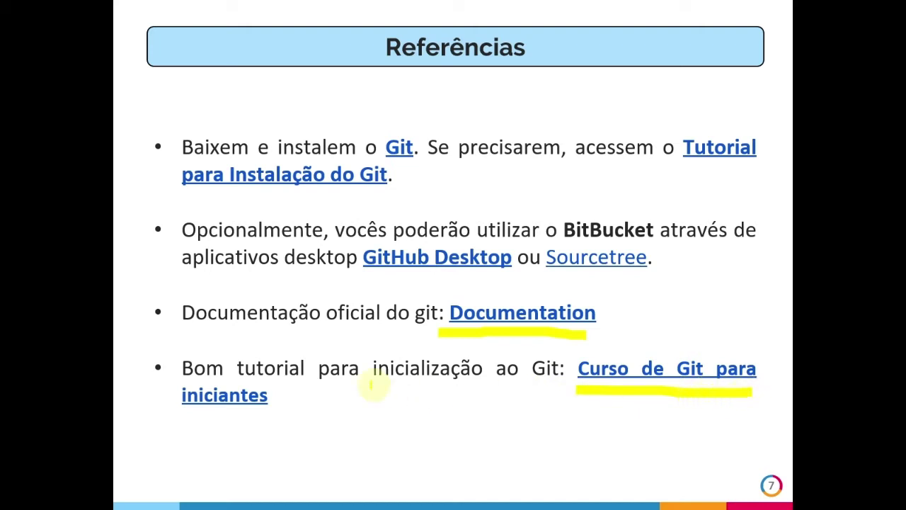
drag(181, 415, 271, 417)
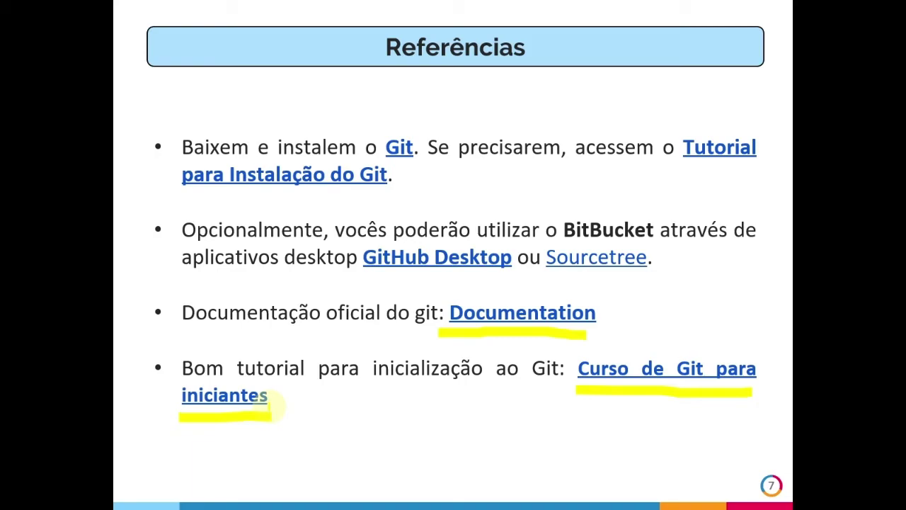
key(Right)
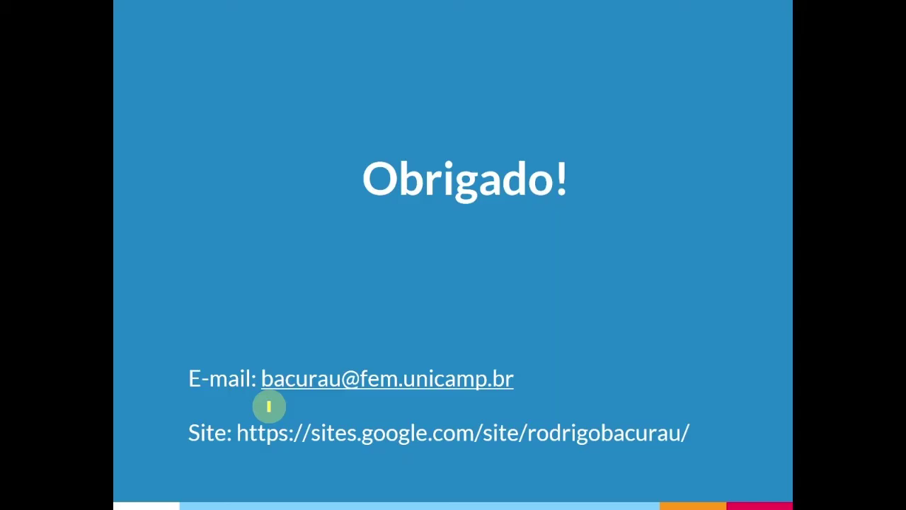
key(Escape)
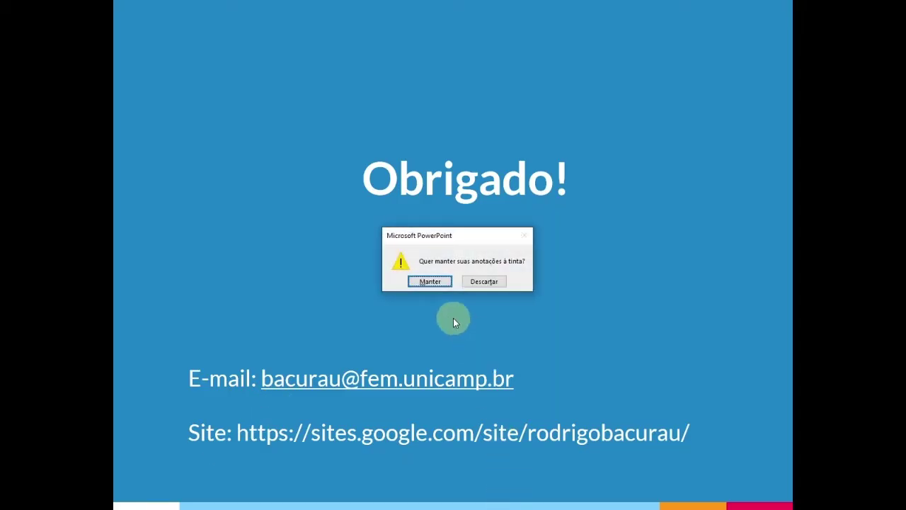
Step: Dismiss the ink prompt, browse the full repository list, and start a new repository
click(483, 282)
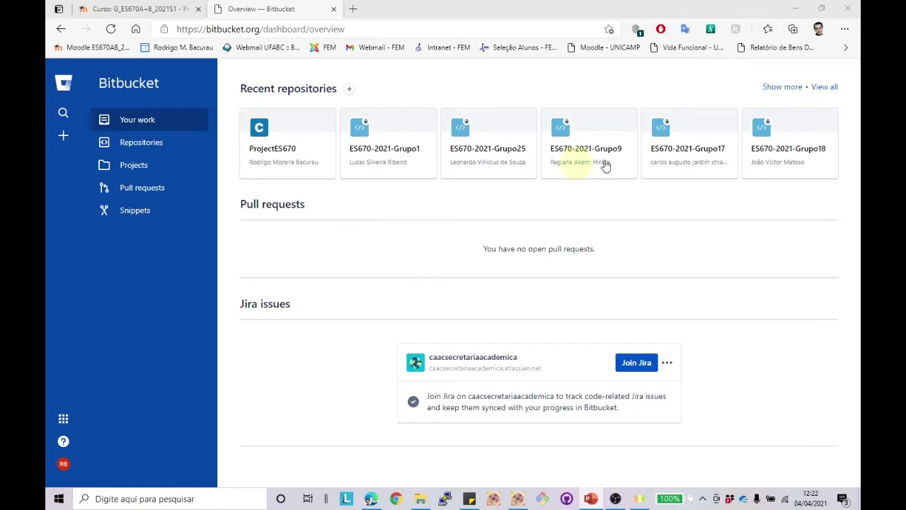
click(827, 91)
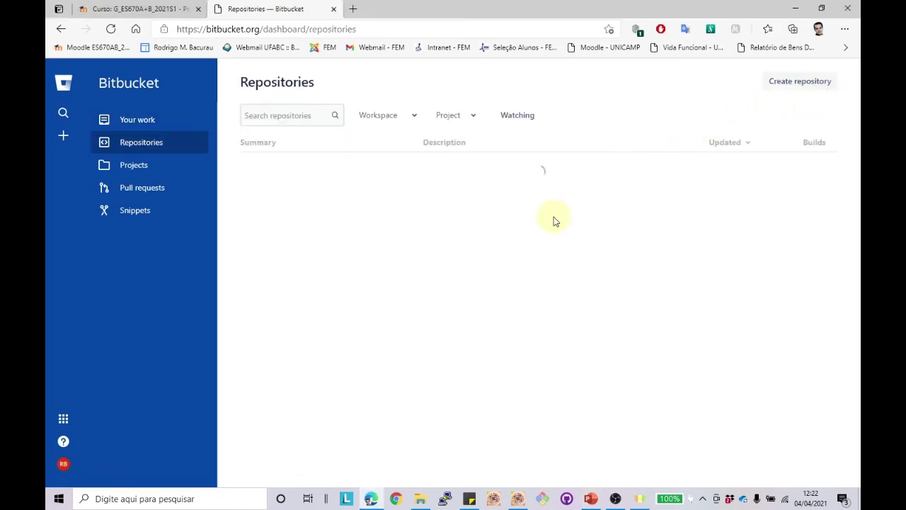
scroll(400, 345, down, 5)
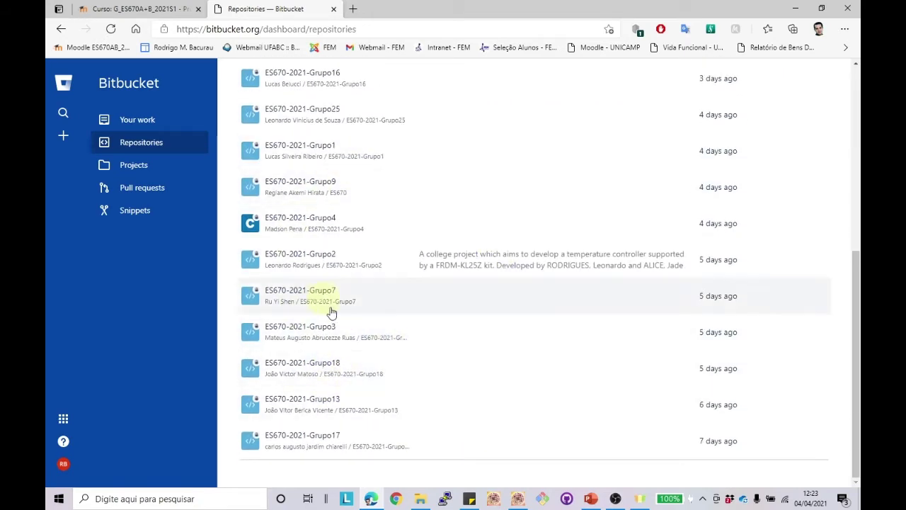
scroll(423, 318, up, 5)
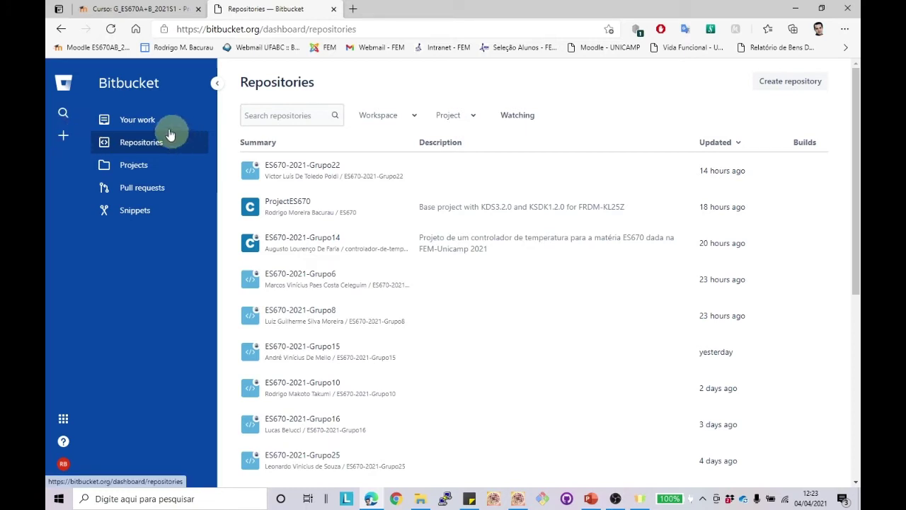
click(131, 146)
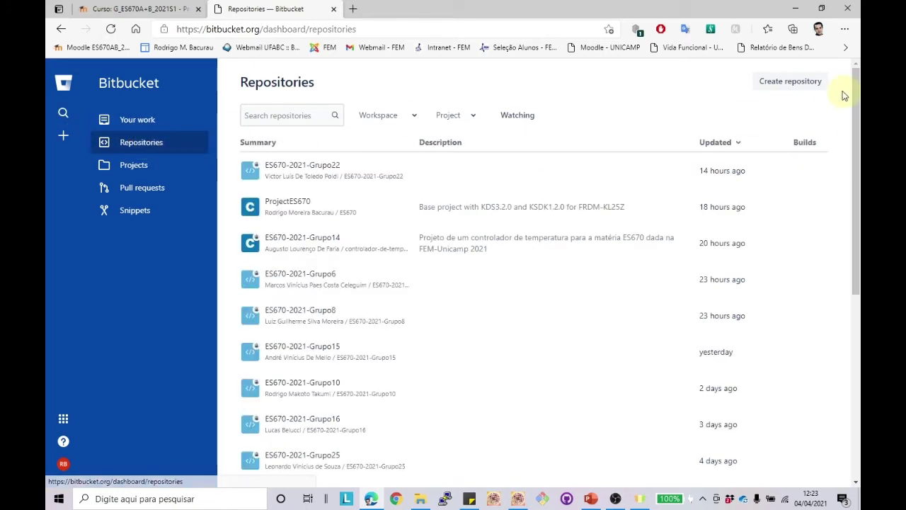
click(802, 83)
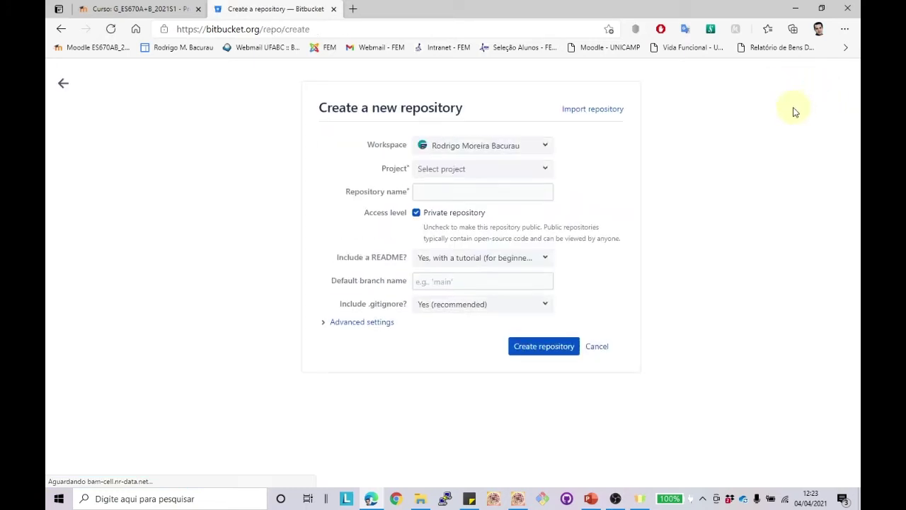
Step: Put the repository in project ES670, name it ES670-2021-GrupoXX, keep the tutorial README, and expand Advanced settings
click(534, 173)
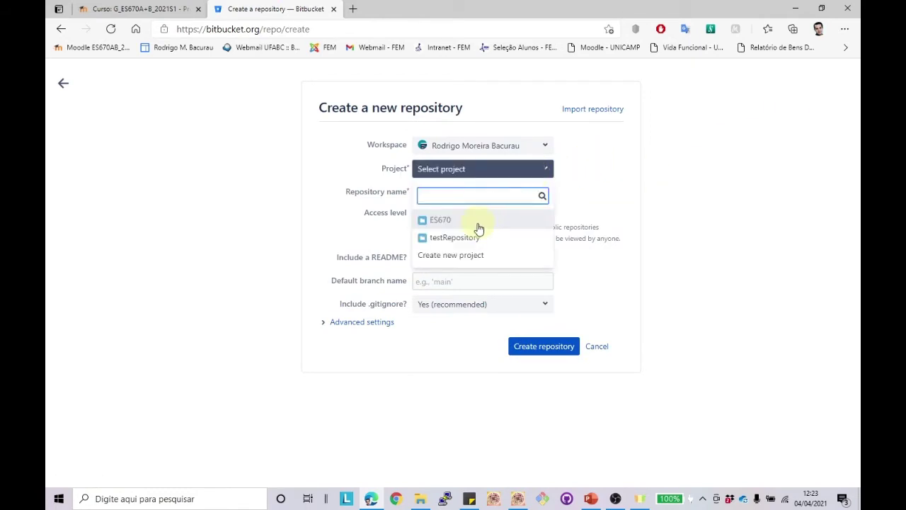
click(467, 222)
click(465, 193)
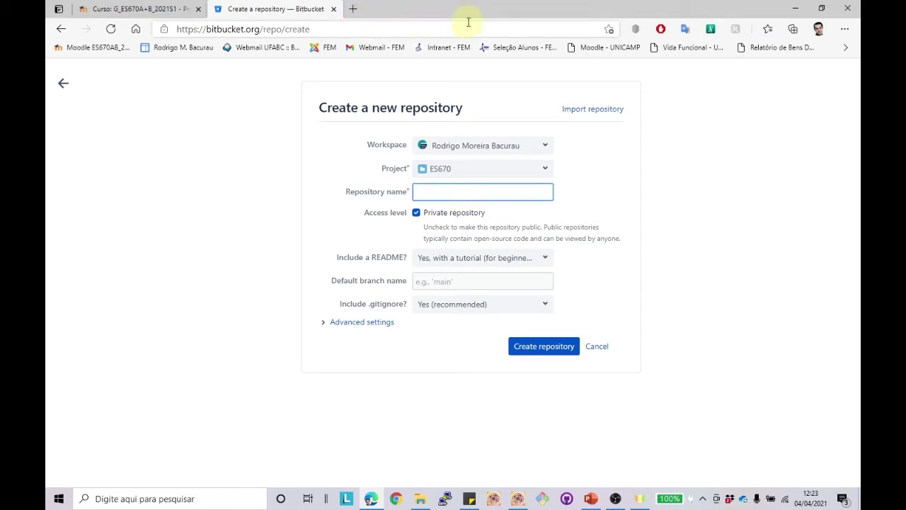
text(ES)
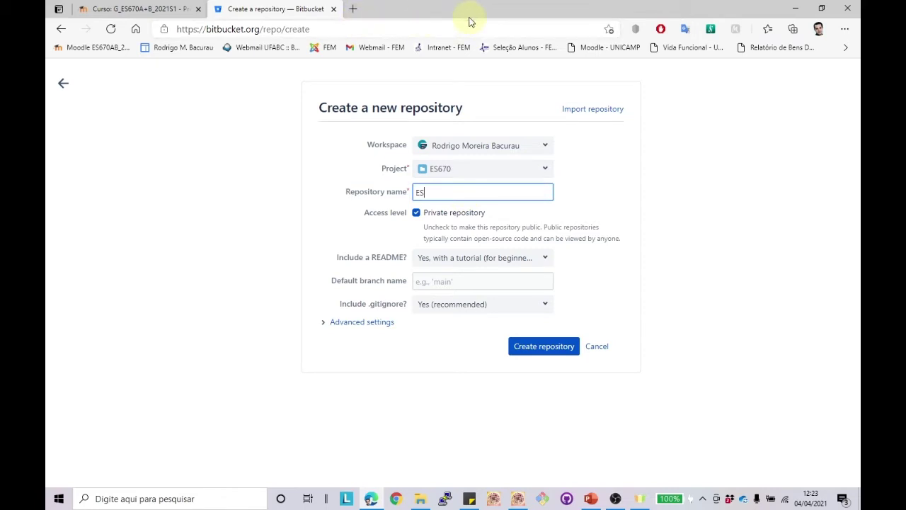
text(670-2021-GrupoXX)
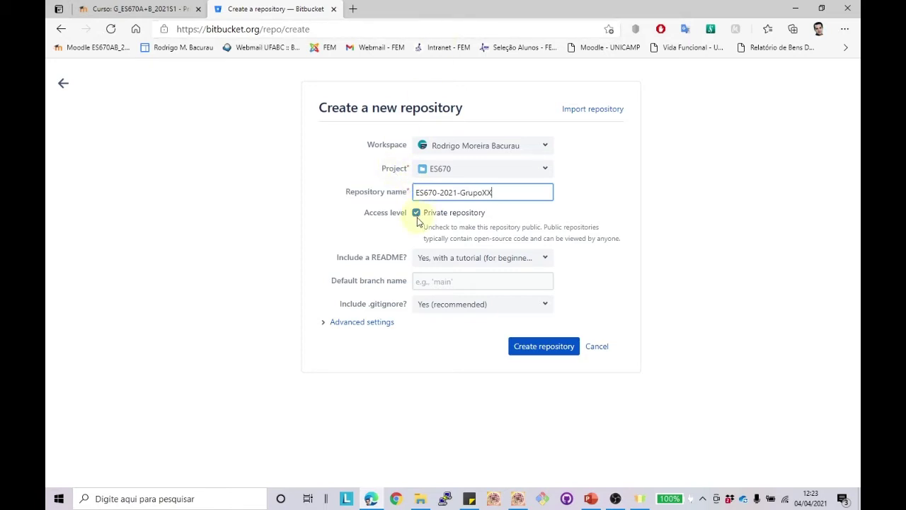
click(545, 261)
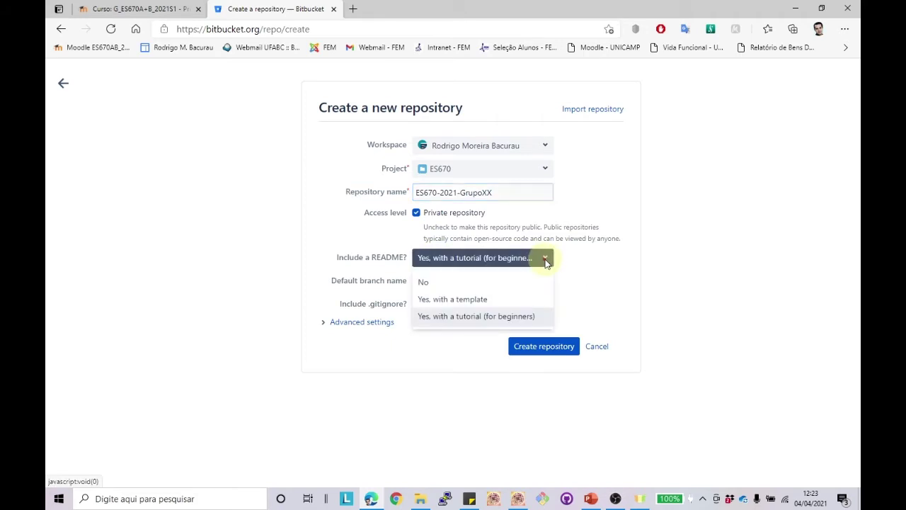
click(543, 259)
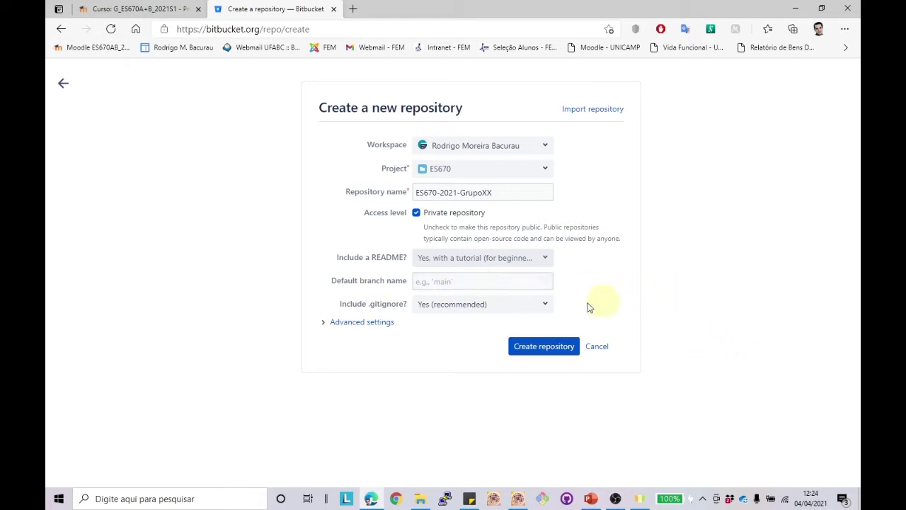
click(361, 323)
Step: Write the description 'Projeto da disciplina ES670' followed by the two group members' names
click(471, 361)
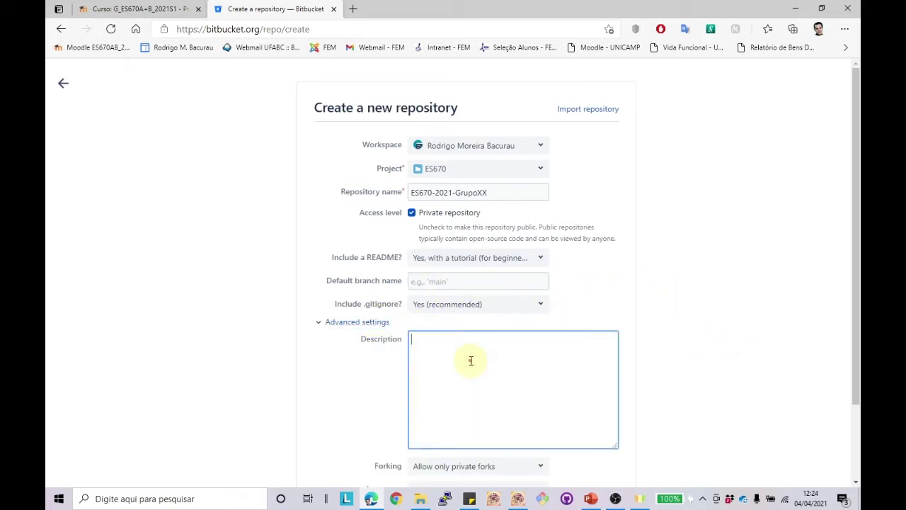
text(Projeto da discipl)
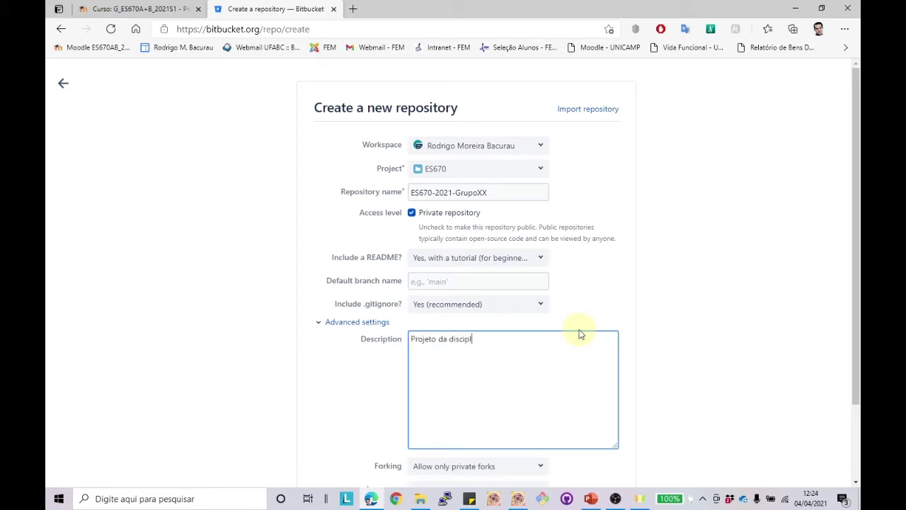
text(ina ES670.)
key(BackSpace)
key(BackSpace)
key(Return)
key(Return)
text(Integrantes:)
key(Return)
key(Return)
text(Objetivos)
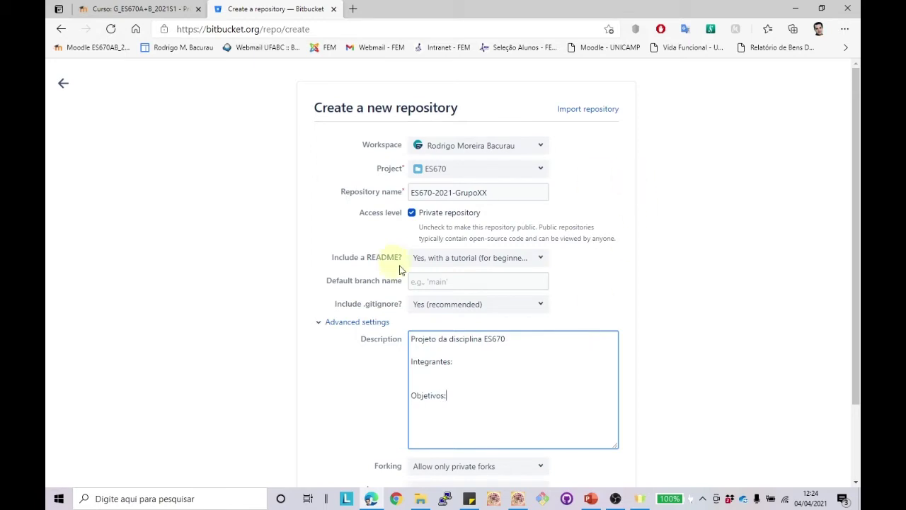
drag(458, 396, 403, 353)
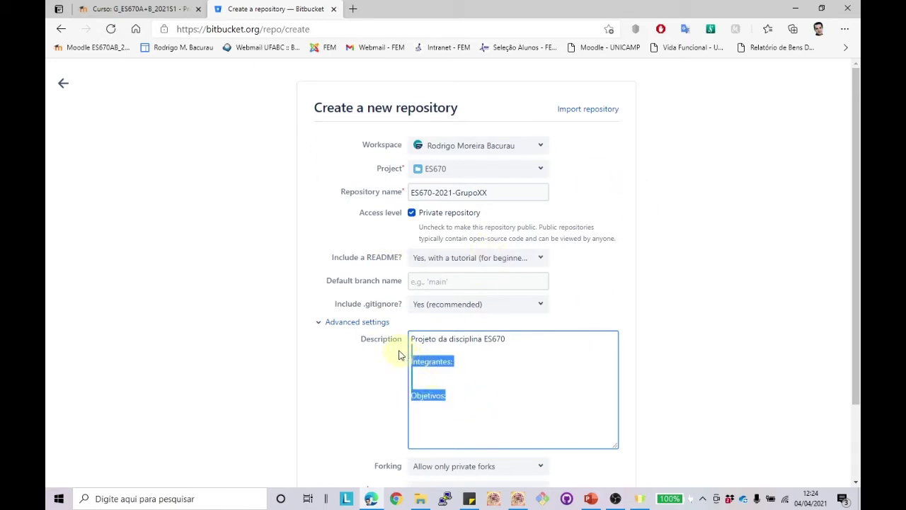
key(BackSpace)
key(BackSpace)
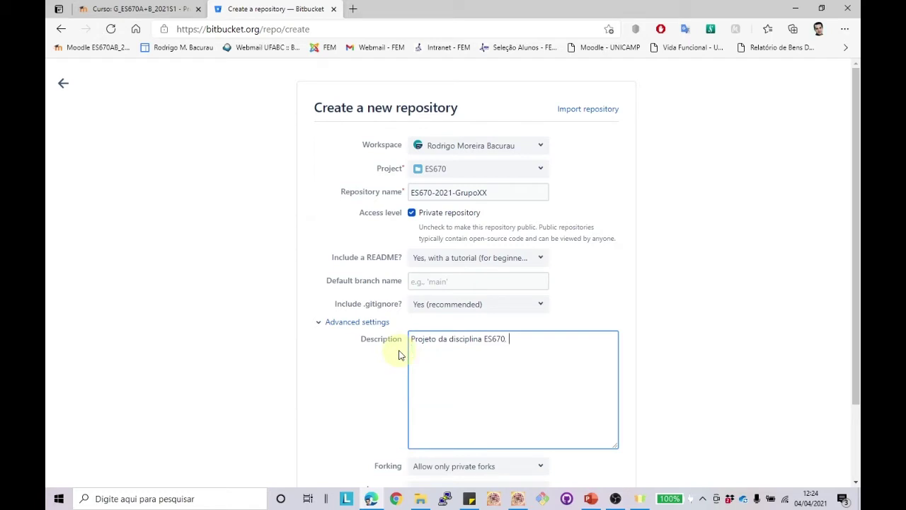
text(Rodrigo e Maria)
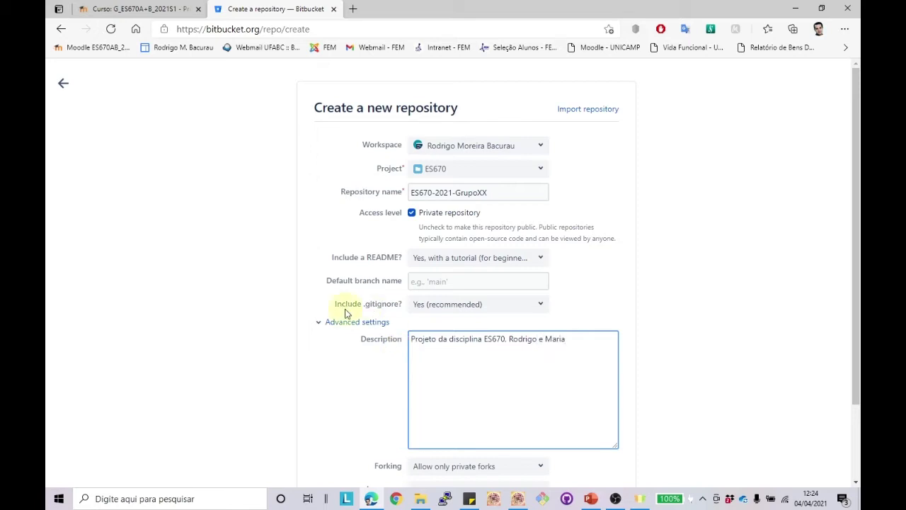
scroll(486, 400, down, 2)
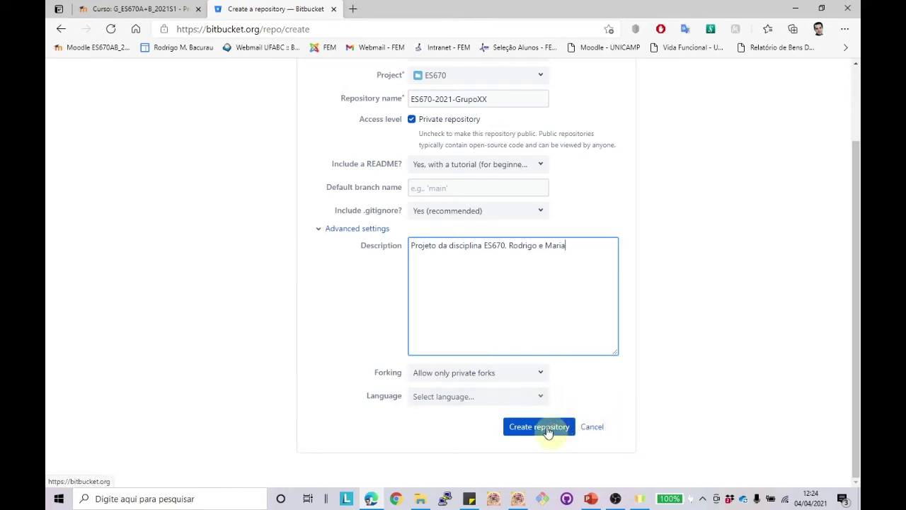
Step: Set the repository language to C and create the repository
click(534, 398)
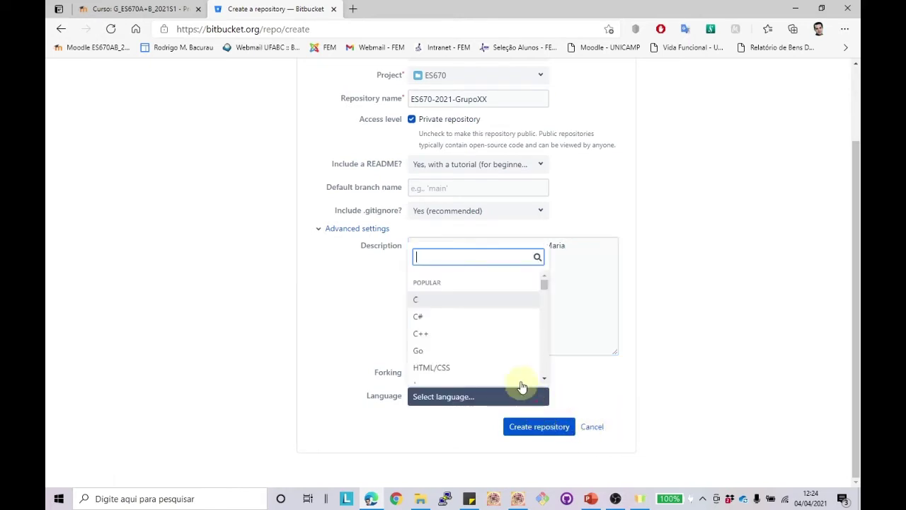
click(420, 299)
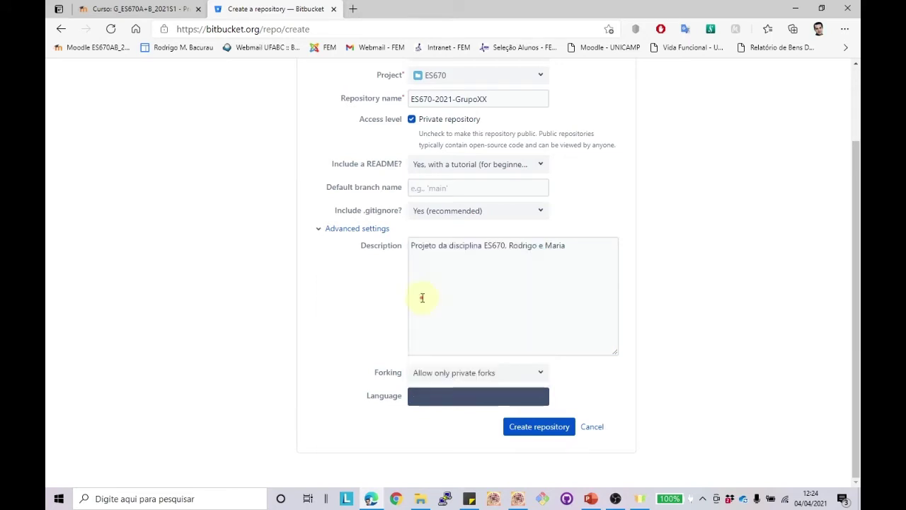
click(536, 433)
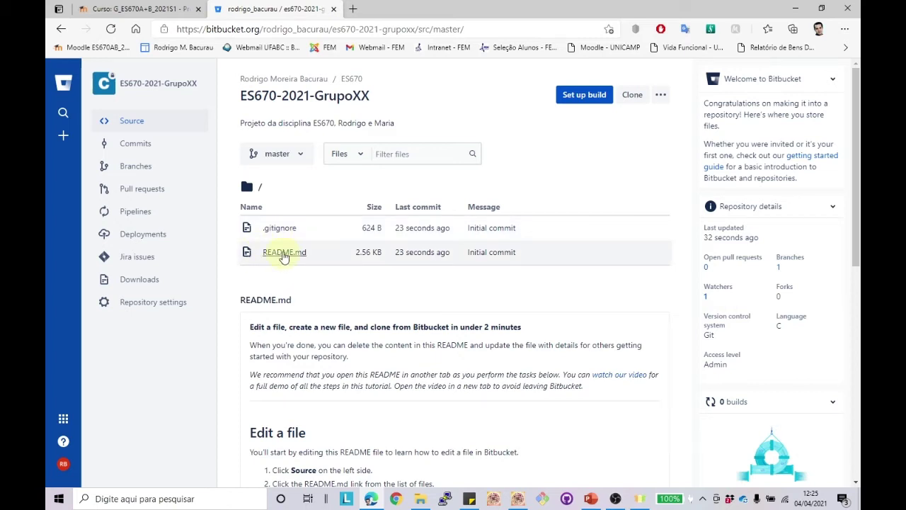
Step: View README.md, cancel its editor without changes, and return to the repository's Source page
click(283, 253)
scroll(328, 258, down, 5)
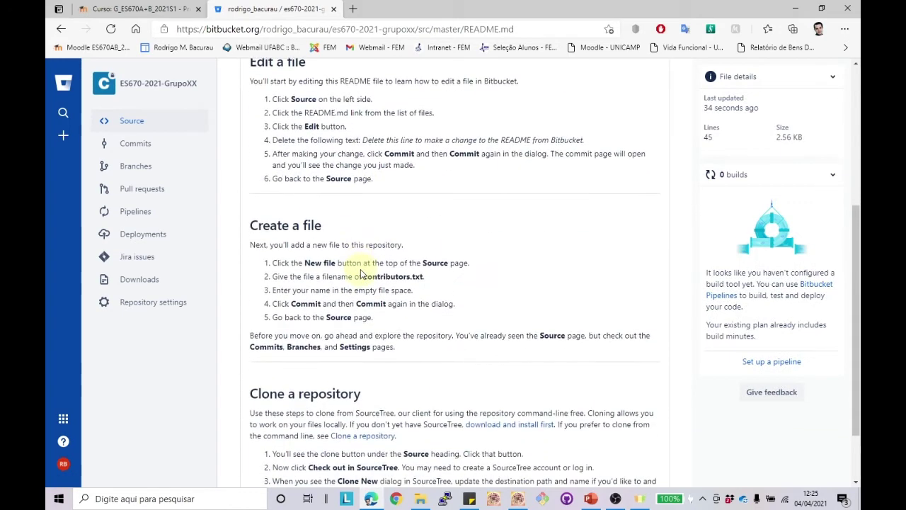
scroll(364, 234, up, 5)
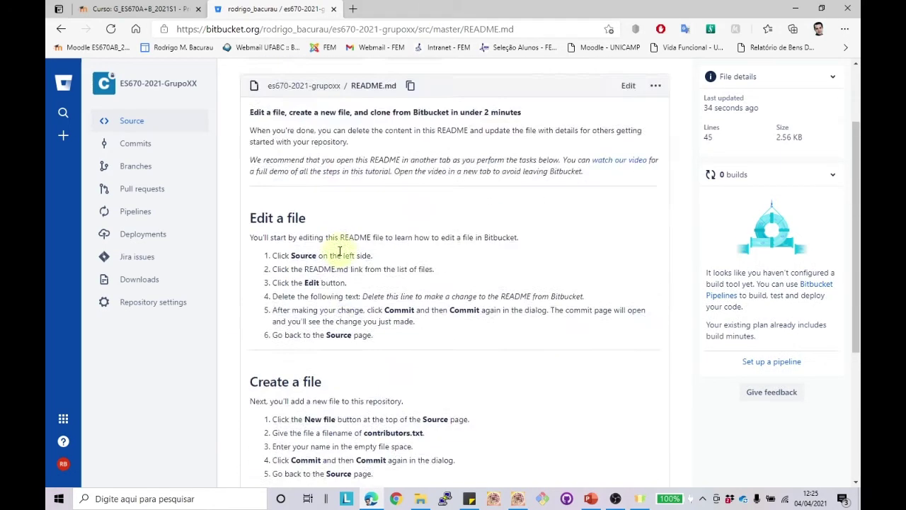
click(627, 185)
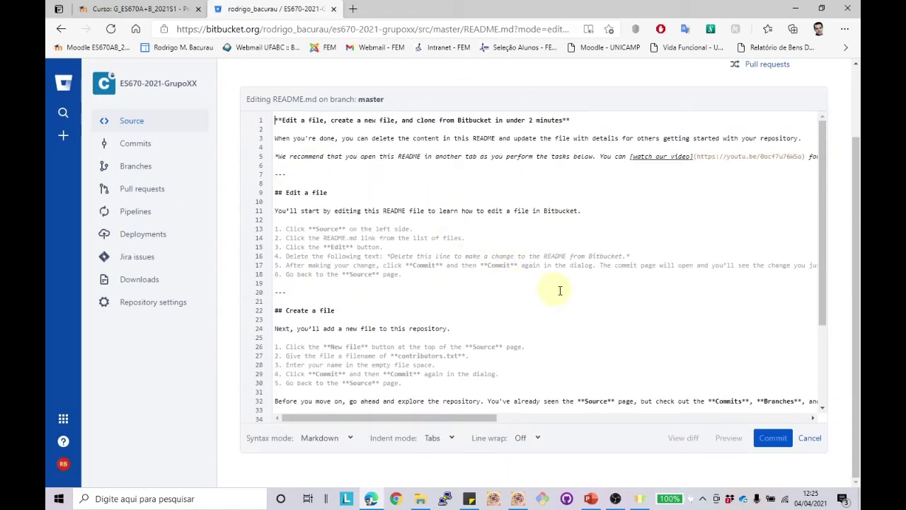
click(810, 439)
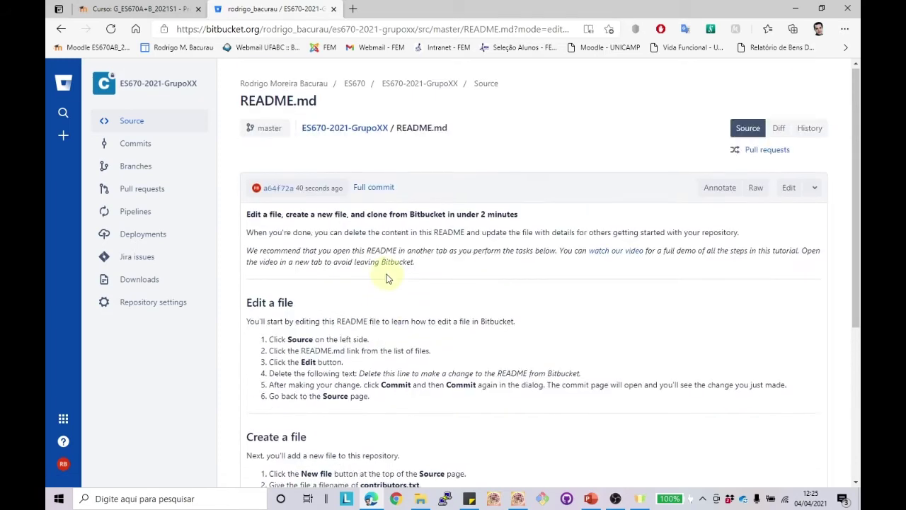
click(153, 85)
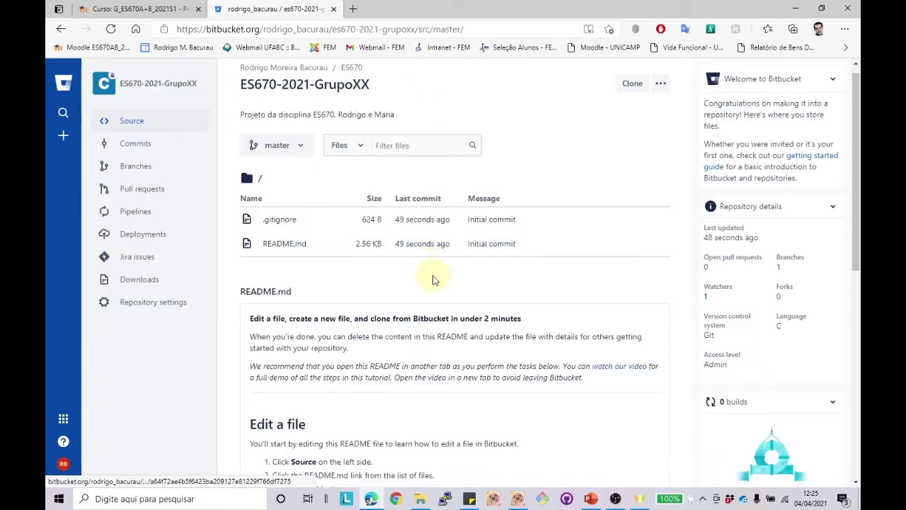
scroll(430, 277, down, 6)
scroll(466, 245, down, 1)
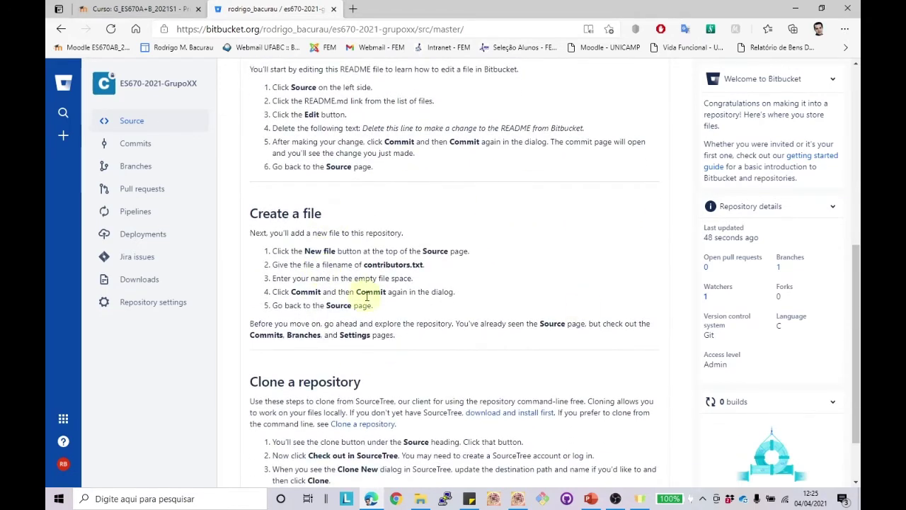
scroll(419, 239, up, 6)
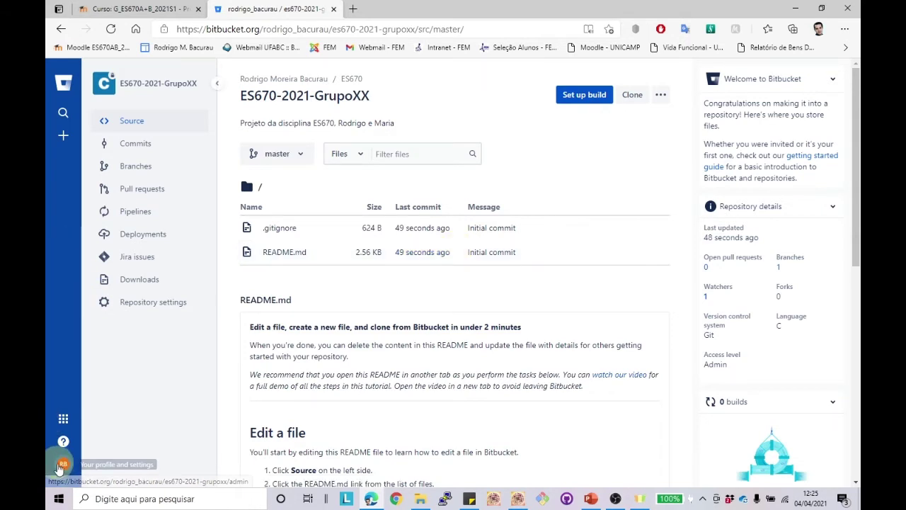
Step: Review the User and group access permission levels without changes, return to Source, and minimize the browser
click(149, 302)
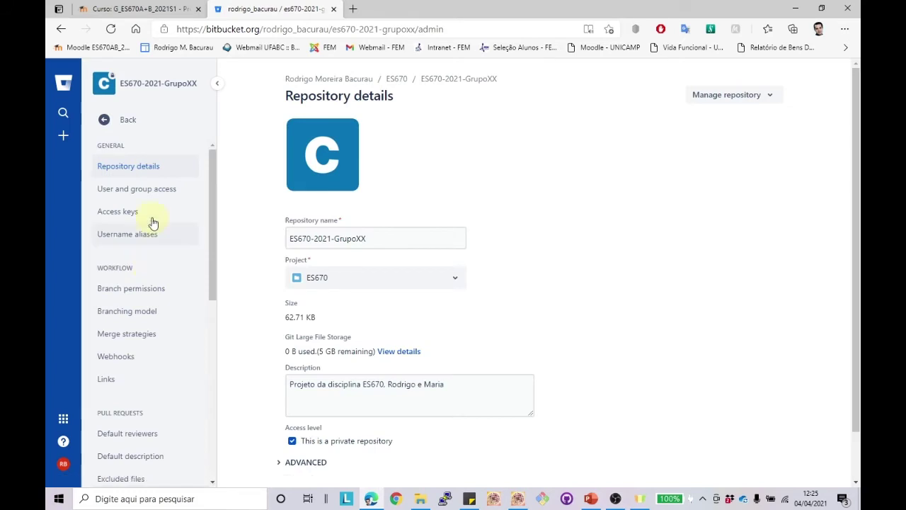
click(151, 190)
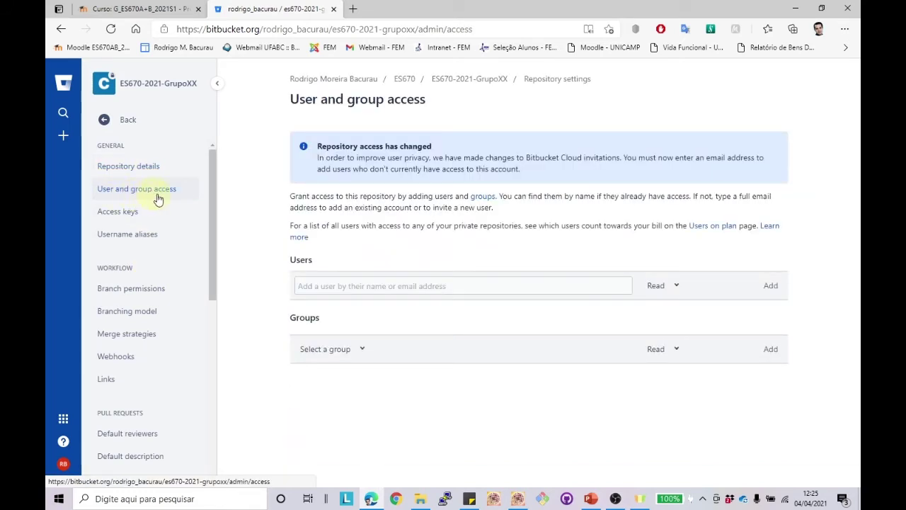
click(620, 289)
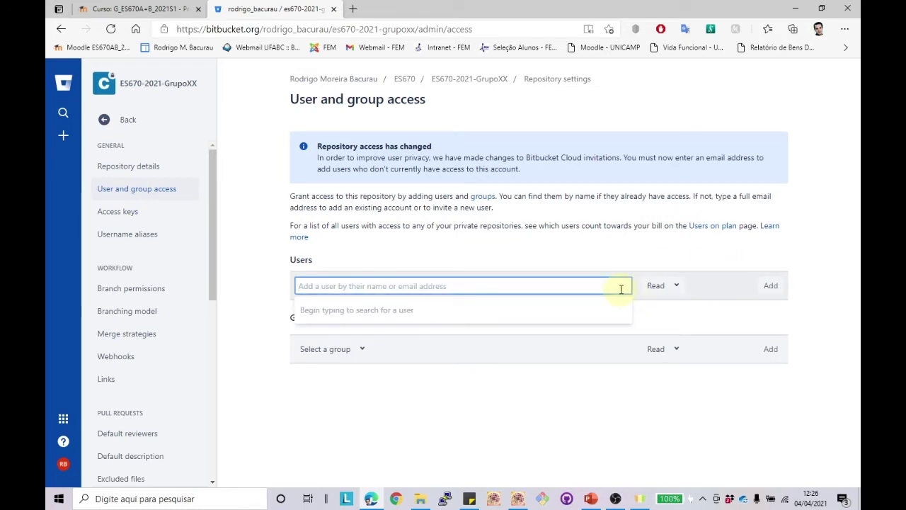
click(678, 285)
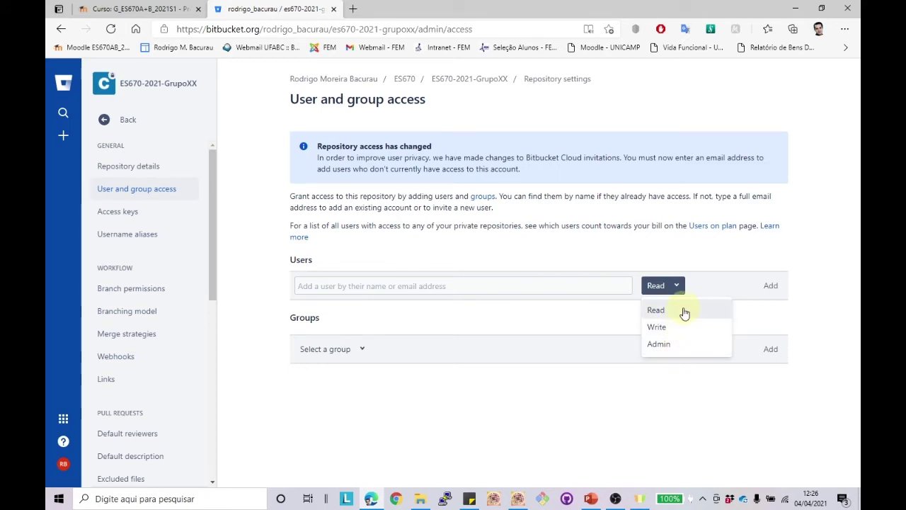
click(819, 273)
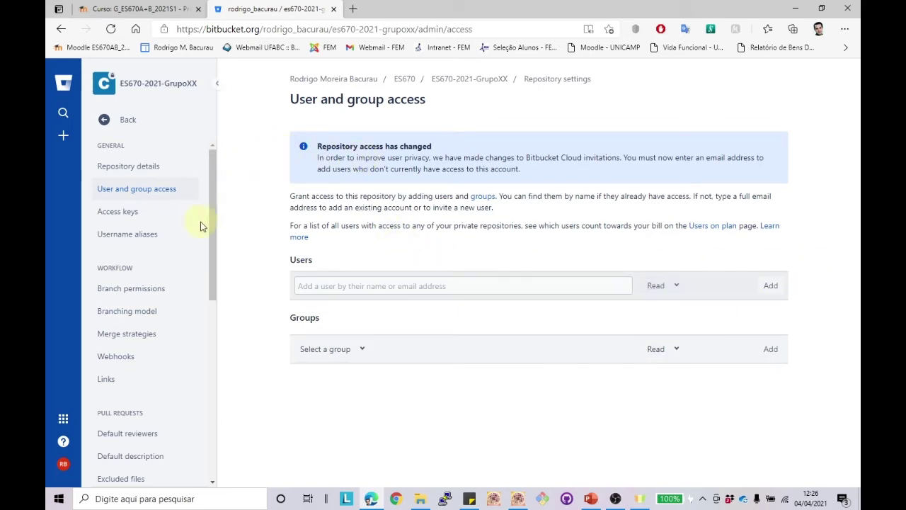
click(154, 85)
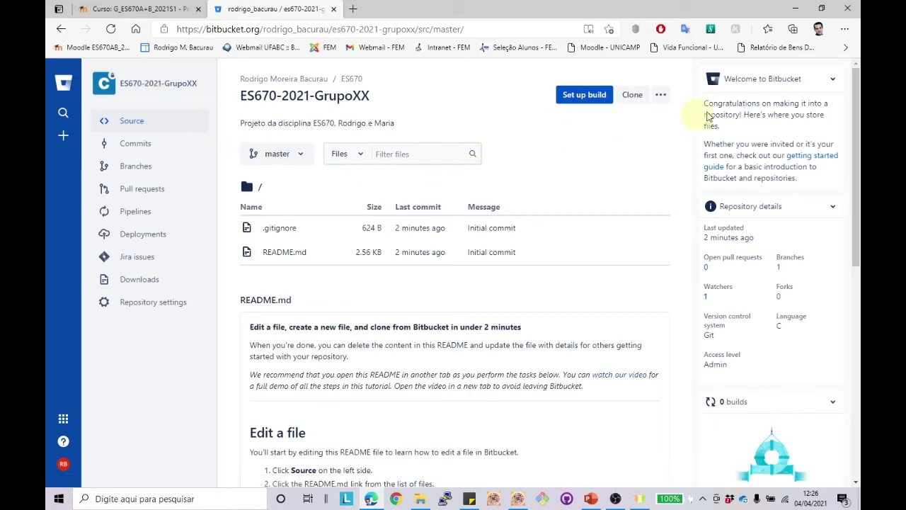
click(795, 8)
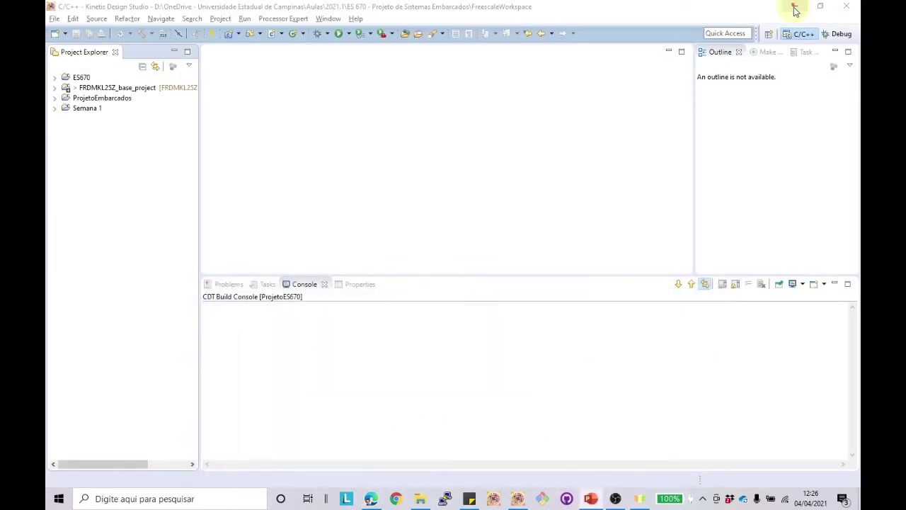
Step: Open the FreescaleWorkspace folder in File Explorer and reveal its full path
click(420, 498)
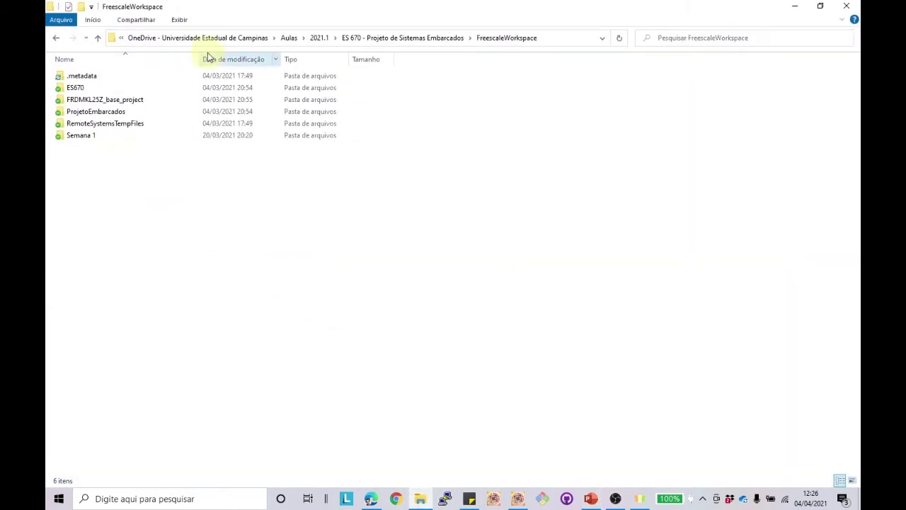
click(560, 39)
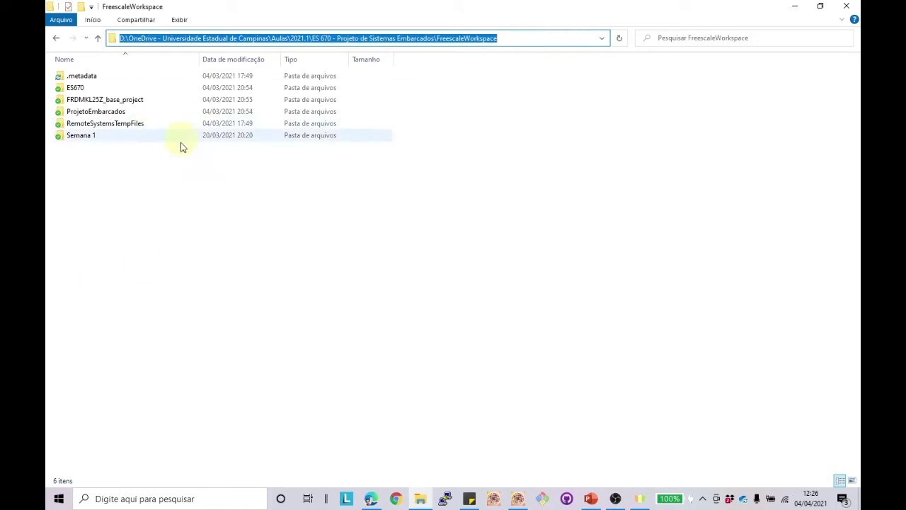
click(517, 498)
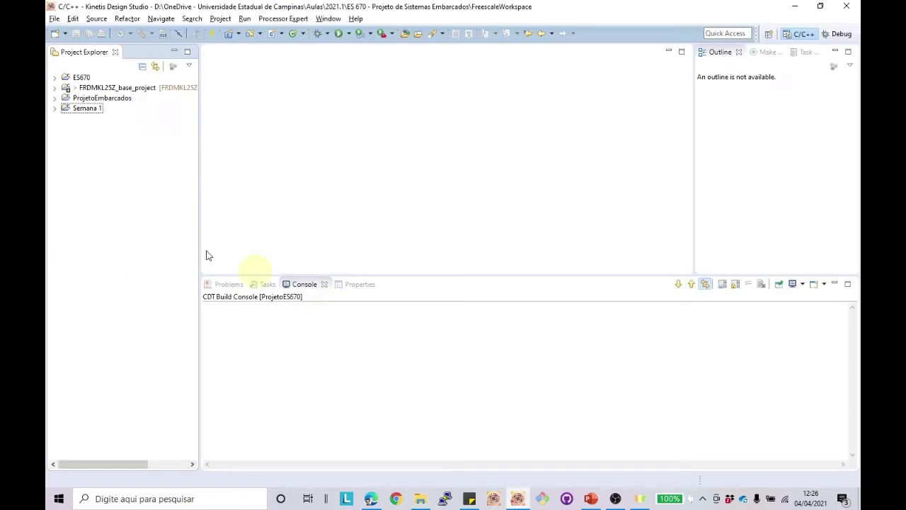
Step: Check the workspace path in File > Switch Workspace > Other, cancel, and show Explorer's full path again
right_click(135, 138)
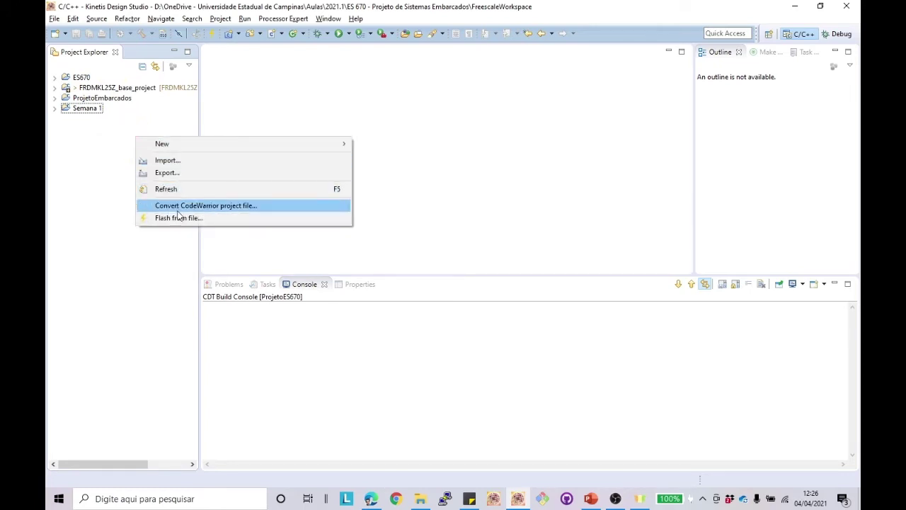
click(54, 18)
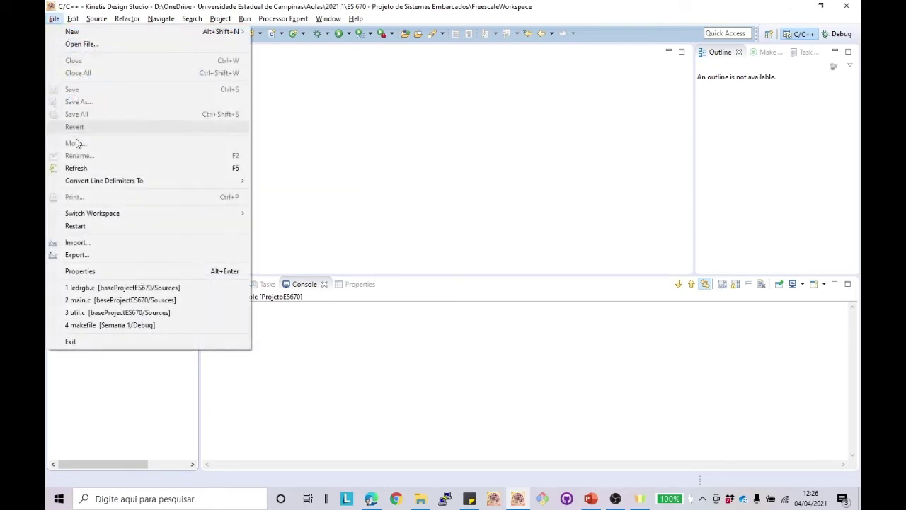
mouse_move(91, 213)
click(309, 213)
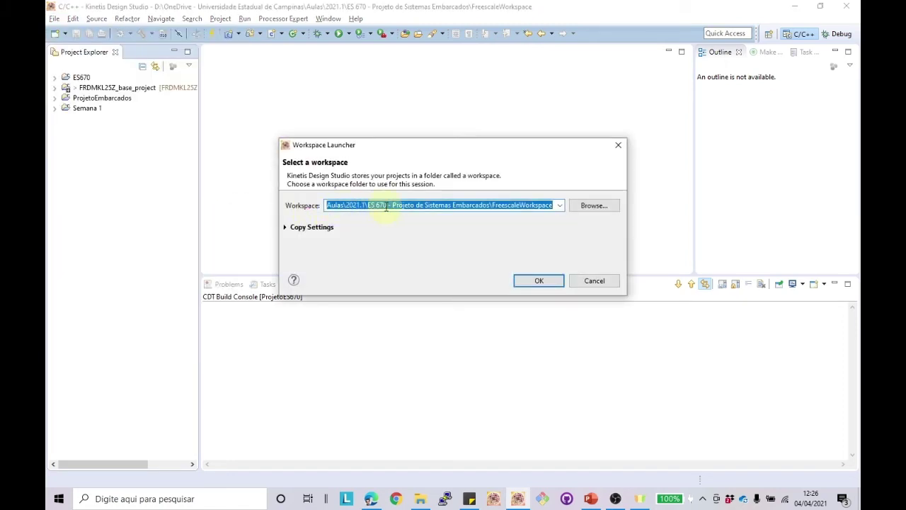
drag(387, 206, 610, 293)
click(602, 284)
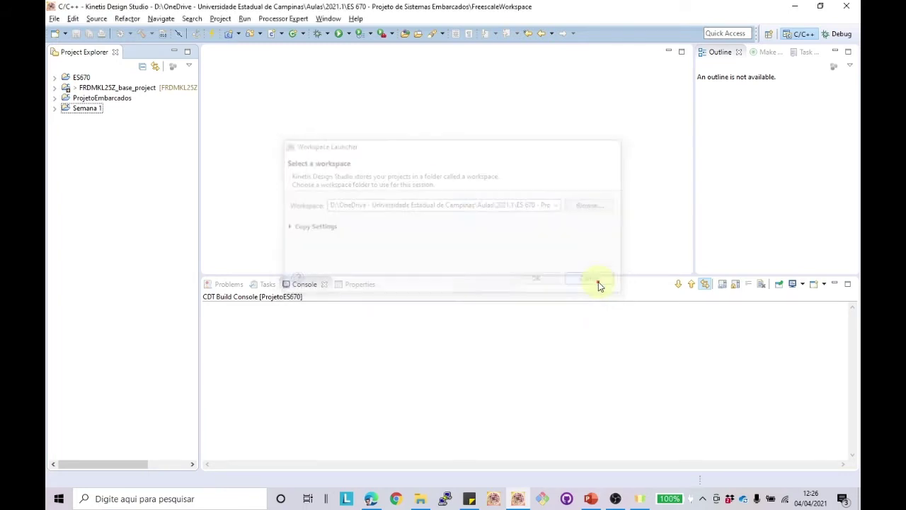
click(420, 499)
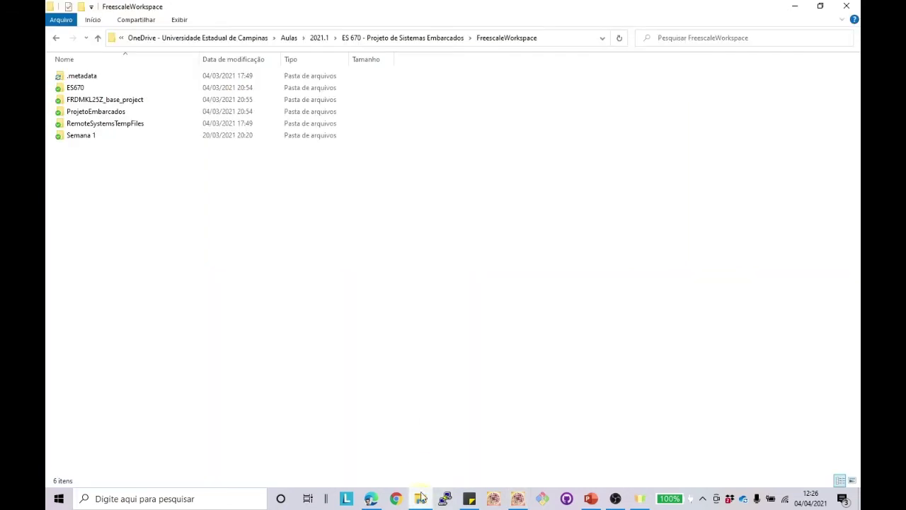
click(553, 41)
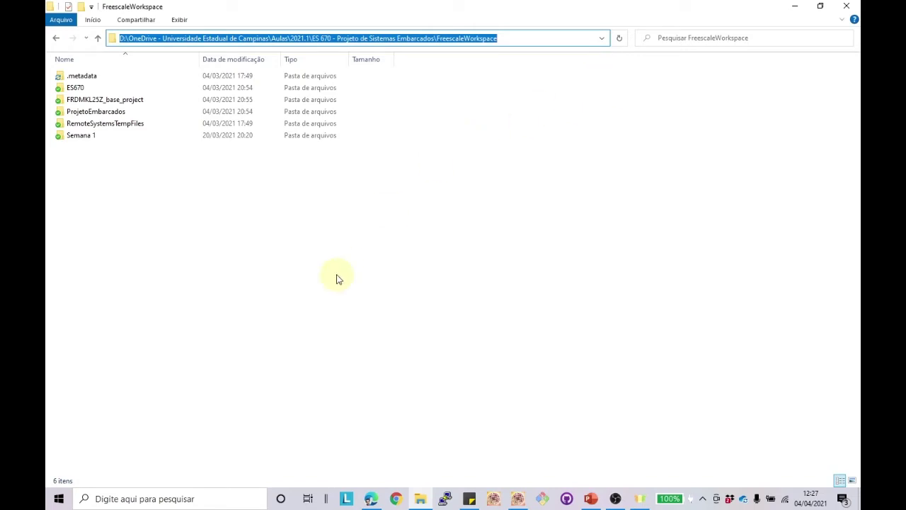
Step: Launch Git Bash from the Windows search
click(197, 499)
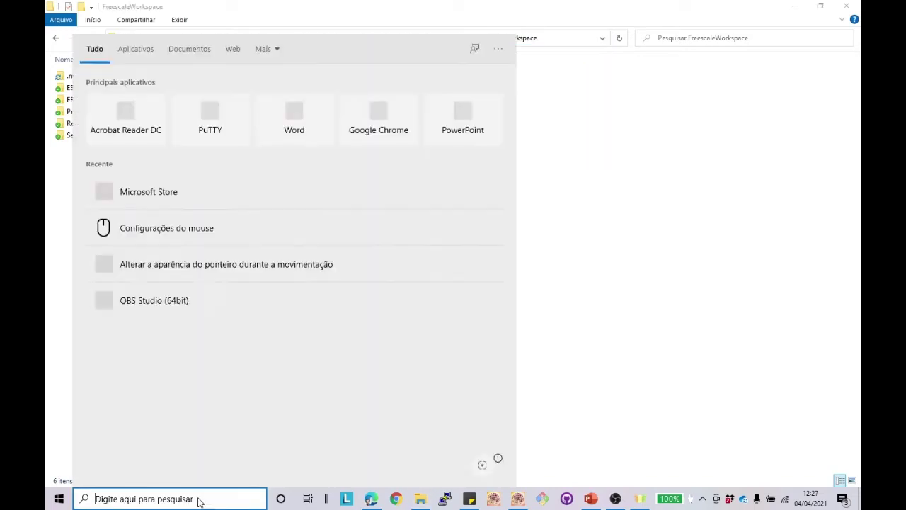
text(git)
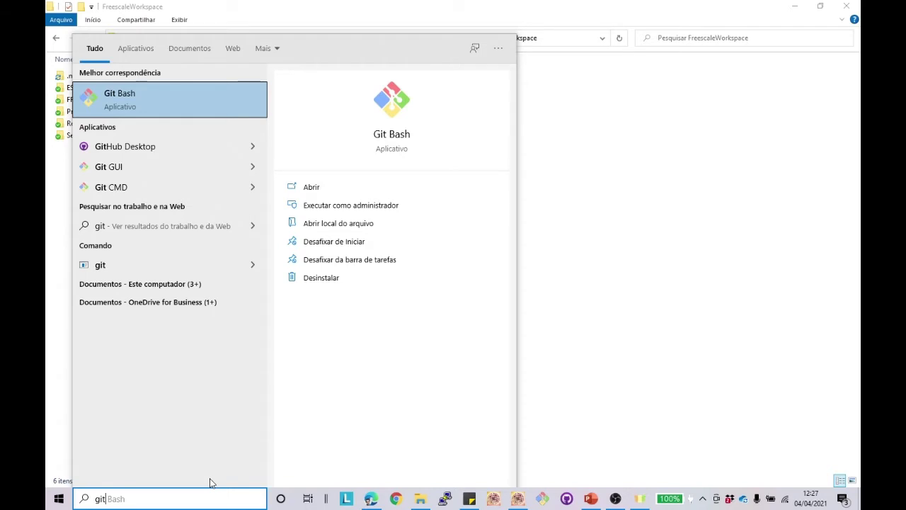
key(Return)
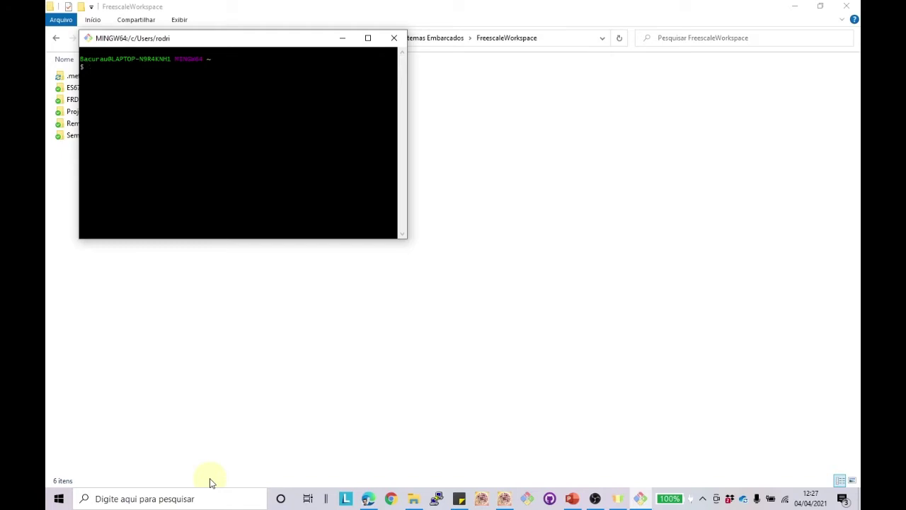
Step: Set the global Git user.name to the user's name and type the user.email command with their e-mail
text(it)
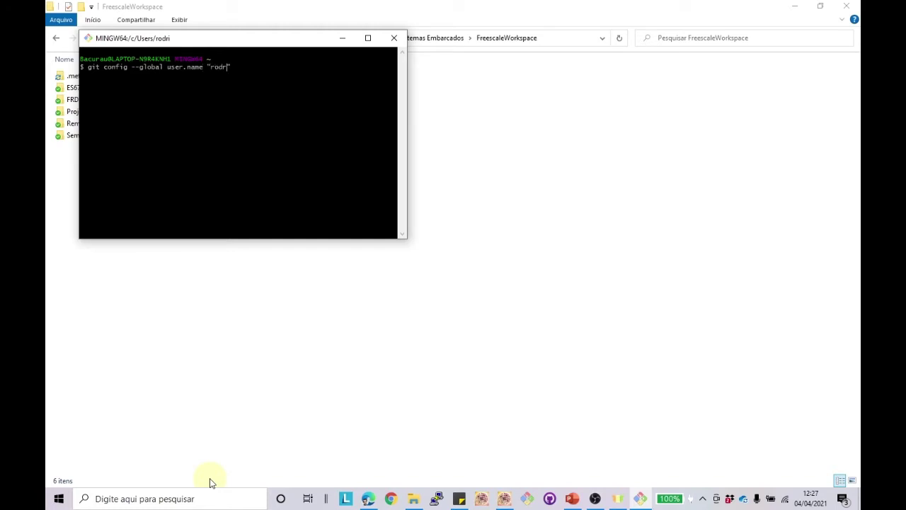
key(Return)
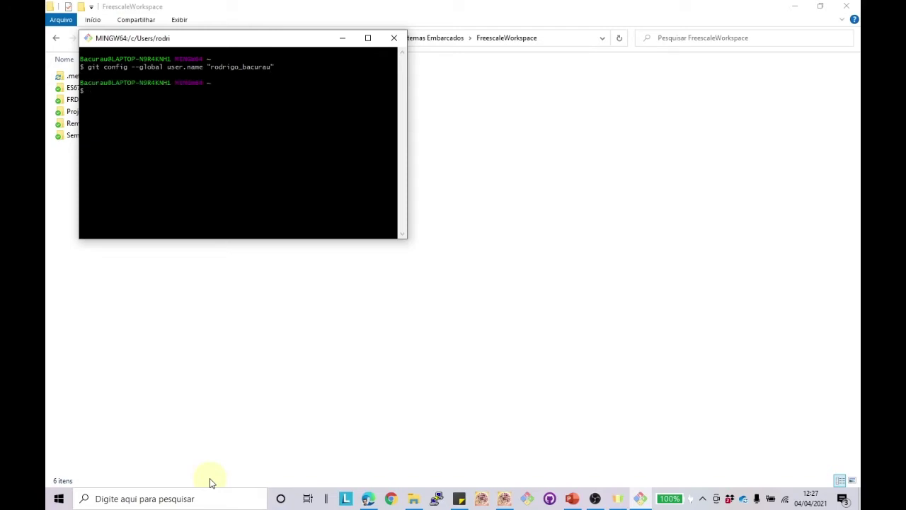
text(git)
text( config)
text( --glo)
text(bal user)
text(.email)
text( ")
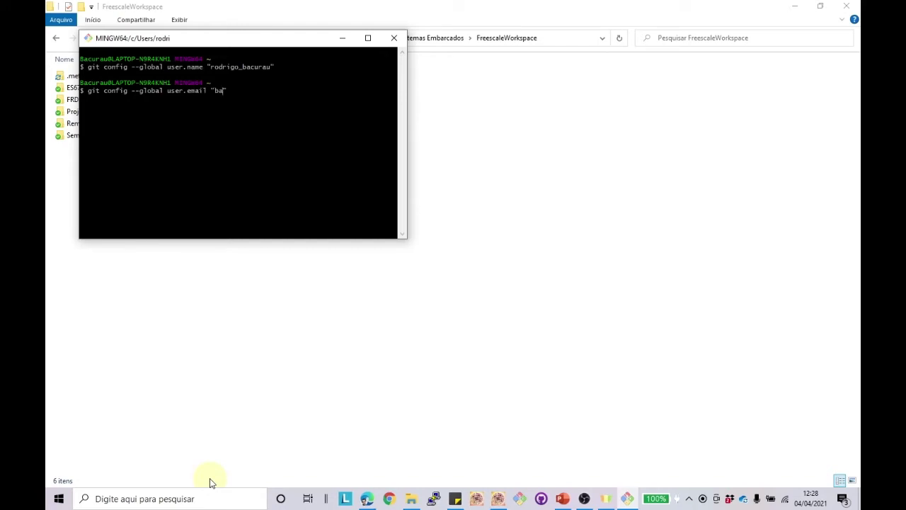
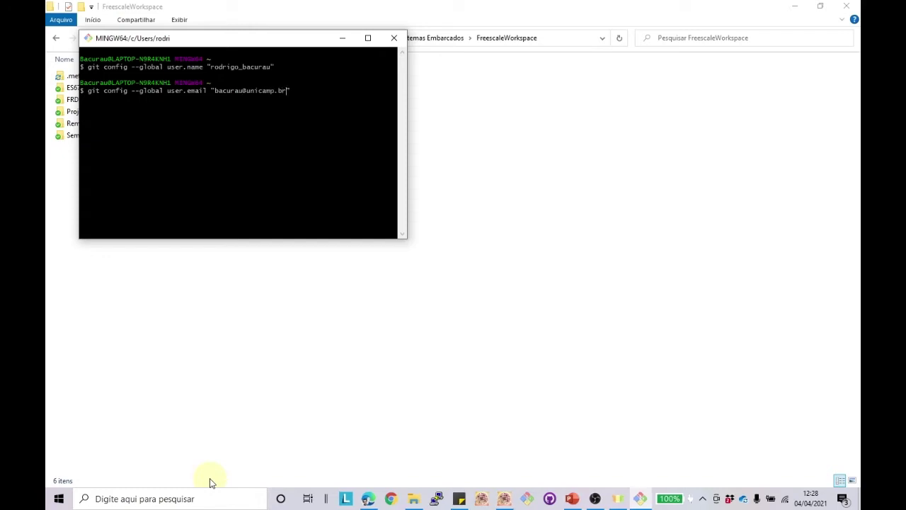
Step: Check the account e-mail in Bitbucket personal settings, open ES670-2021-GrupoXX, and minimize the browser
click(368, 500)
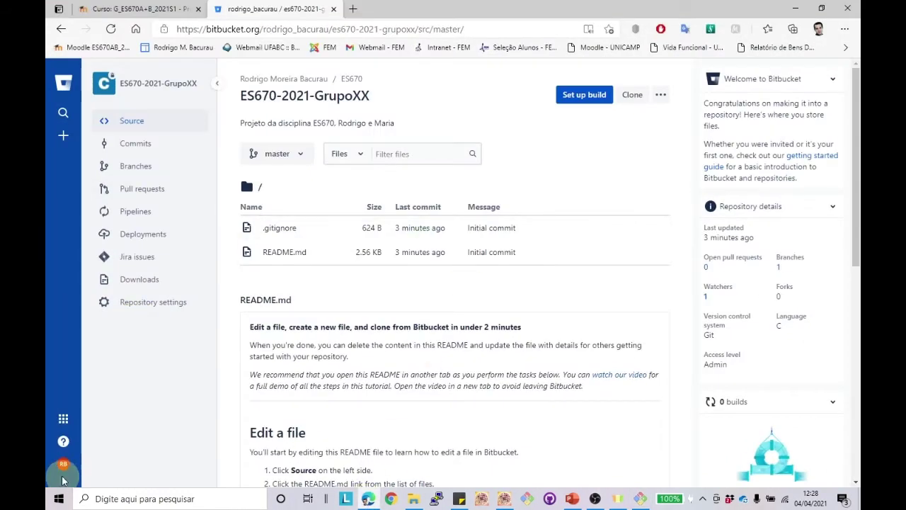
click(62, 478)
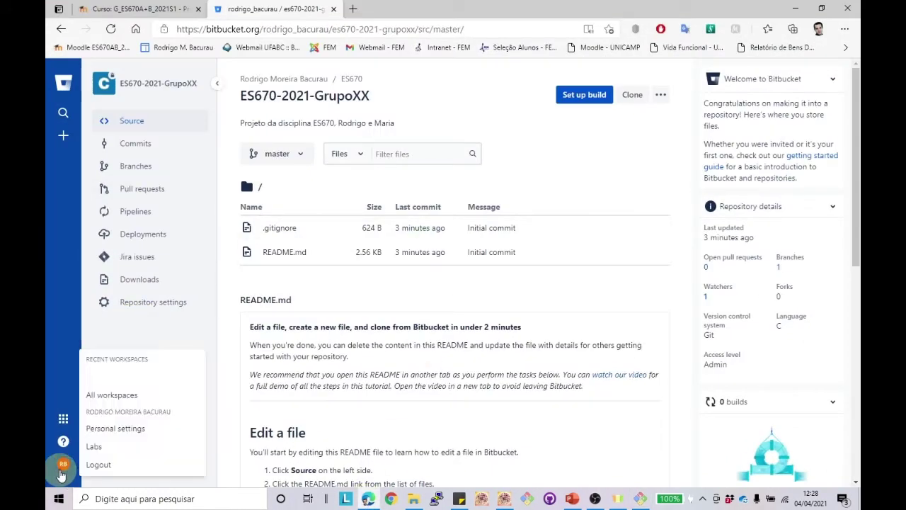
click(124, 436)
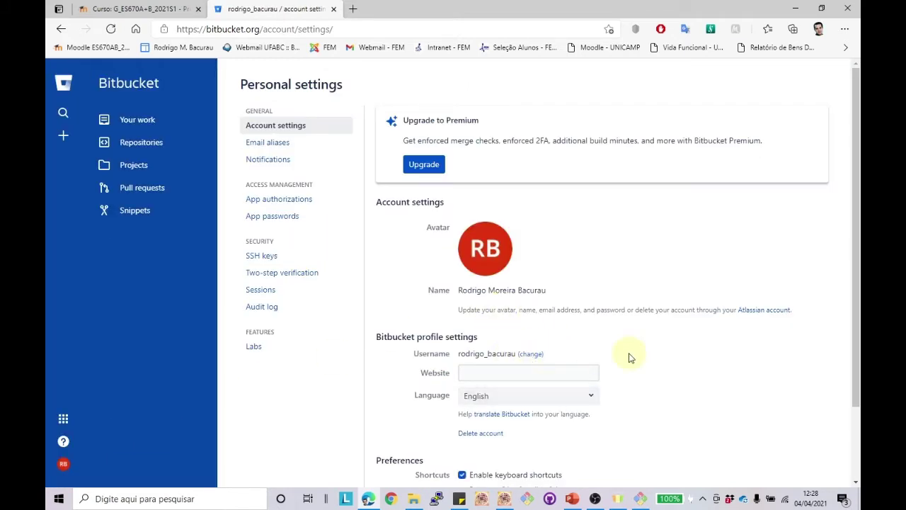
scroll(629, 358, down, 1)
scroll(629, 358, up, 1)
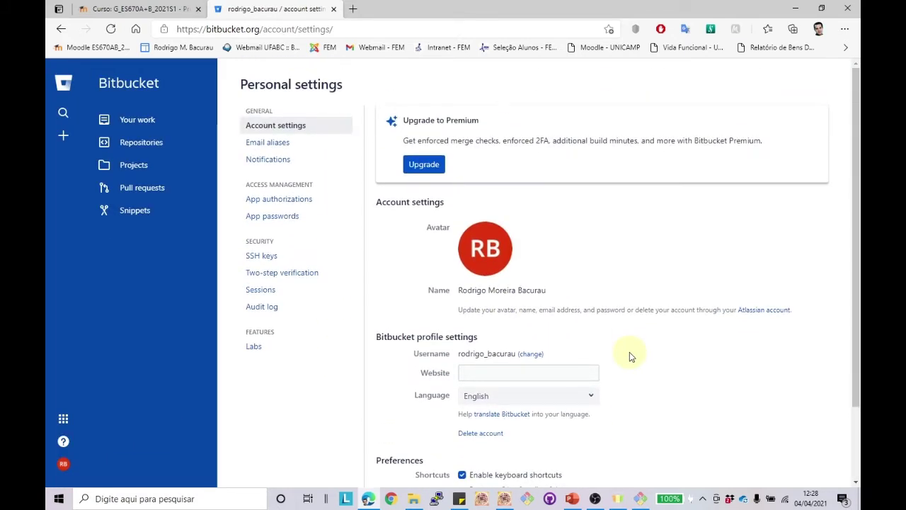
click(276, 144)
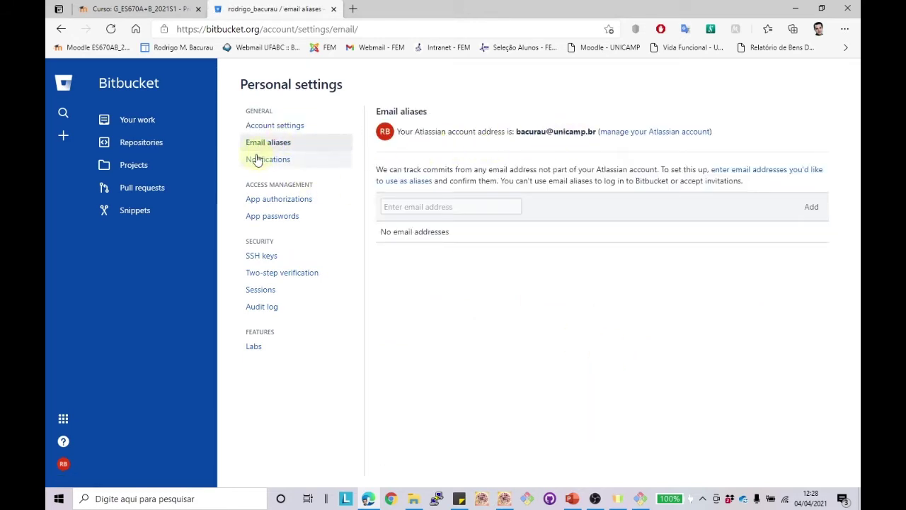
click(266, 126)
click(157, 125)
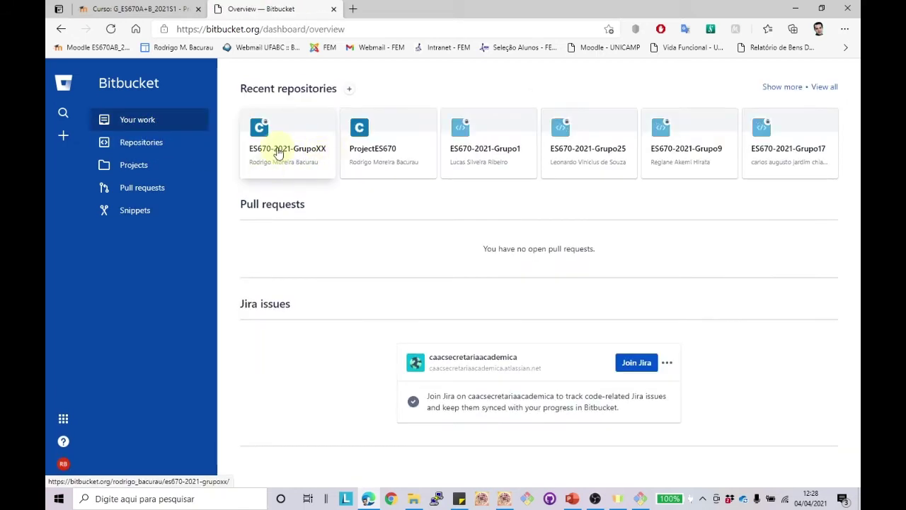
click(298, 162)
click(808, 6)
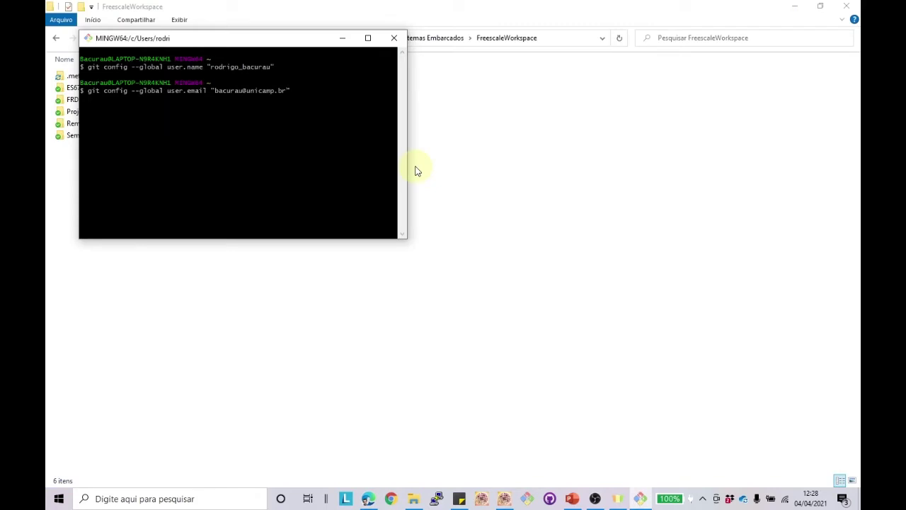
Step: Run the global user.email command and copy the FreescaleWorkspace path from File Explorer
key(Return)
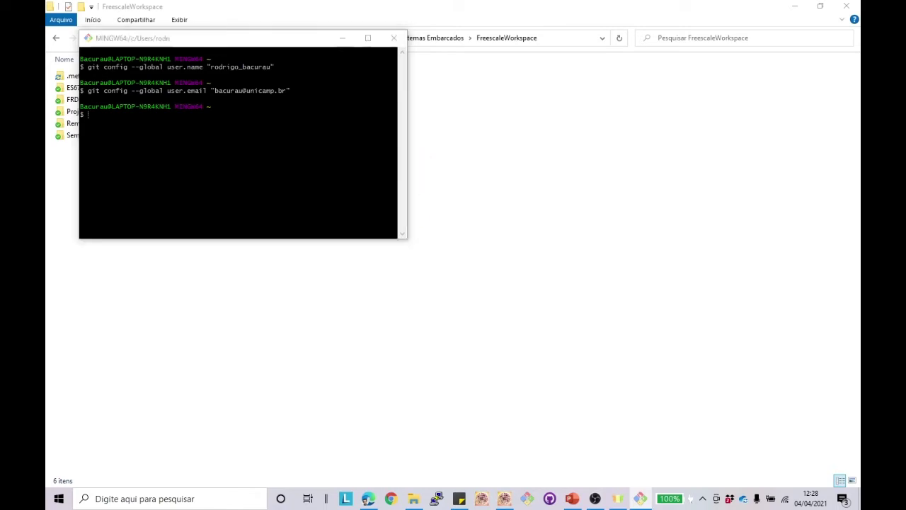
click(395, 38)
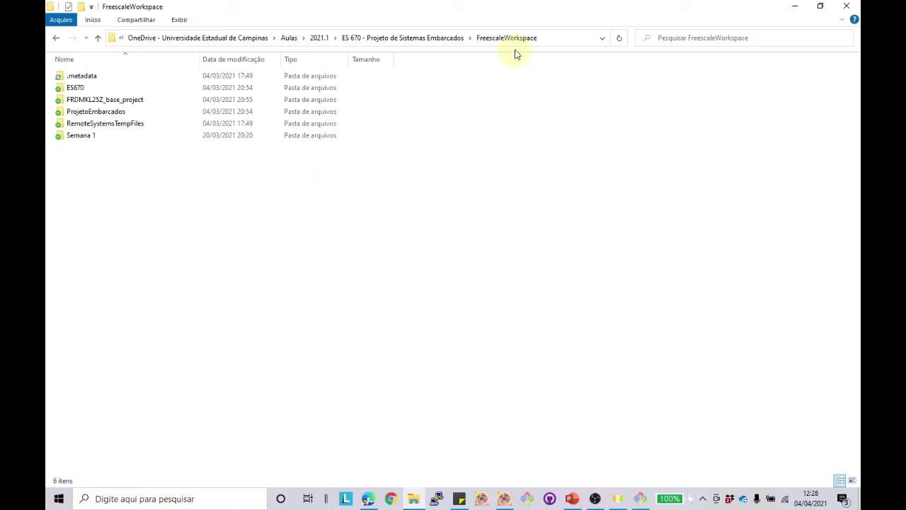
click(559, 39)
key(ctrl+c)
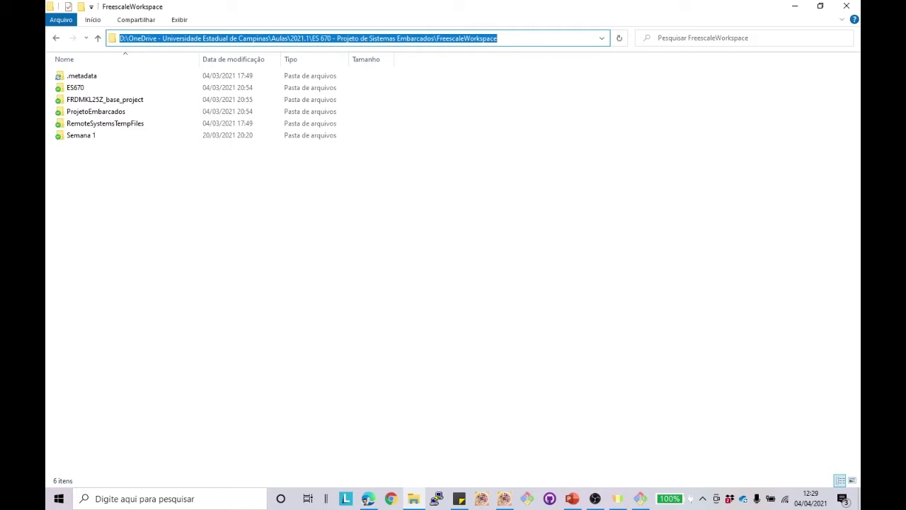
key(alt+Tab)
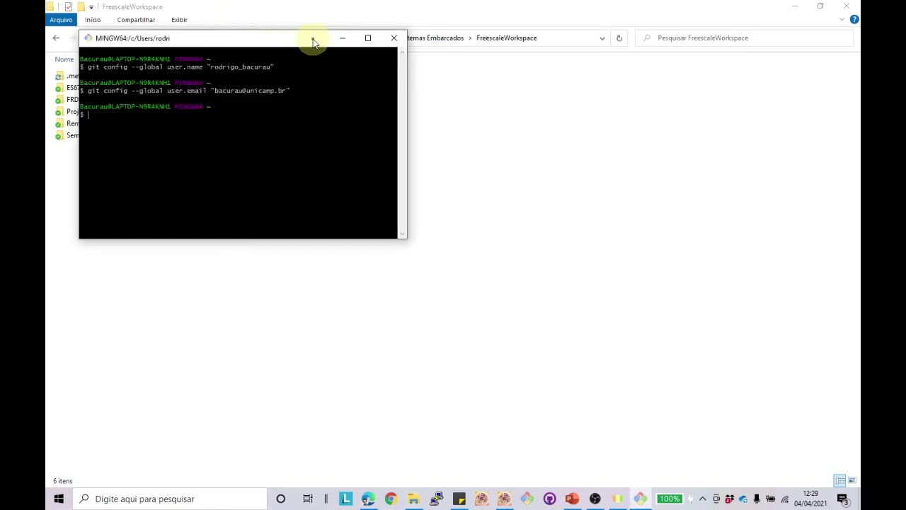
drag(313, 42, 514, 142)
Step: Change into the quoted FreescaleWorkspace path with cd and list its project folders with ls
text(cd)
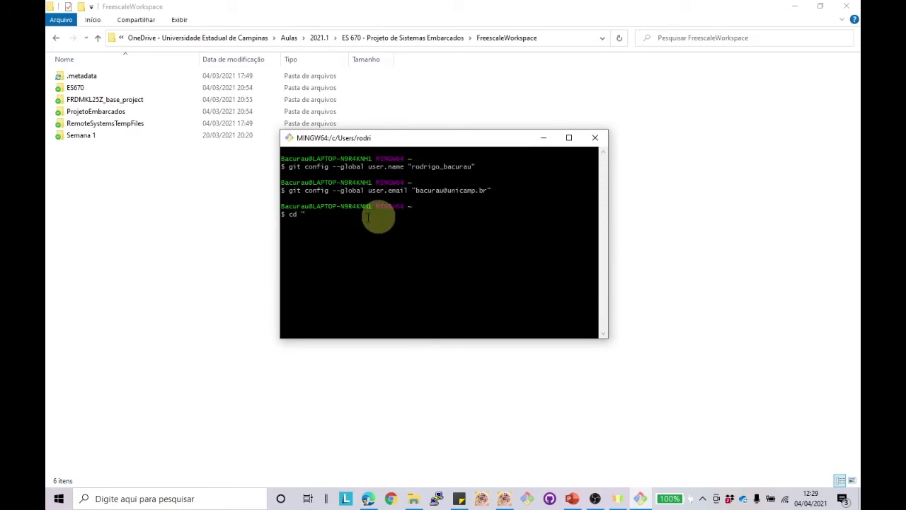
right_click(331, 219)
text(")
click(382, 256)
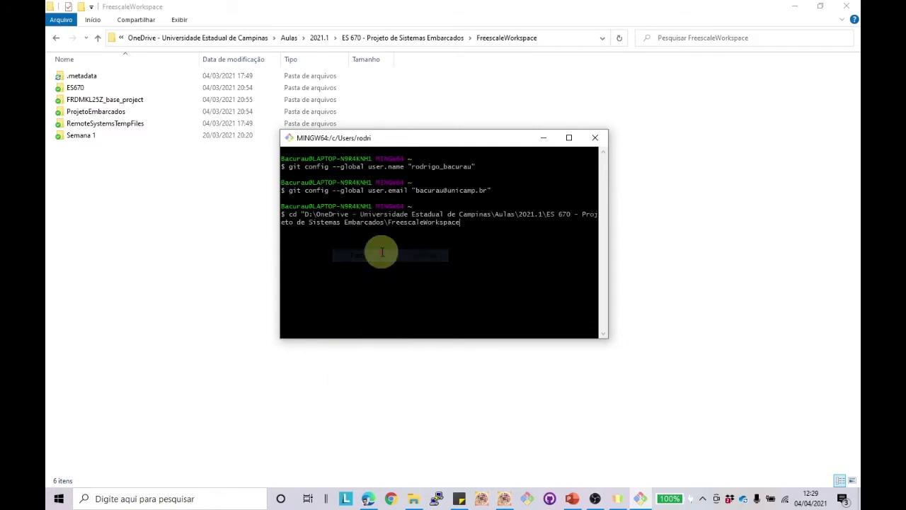
text(")
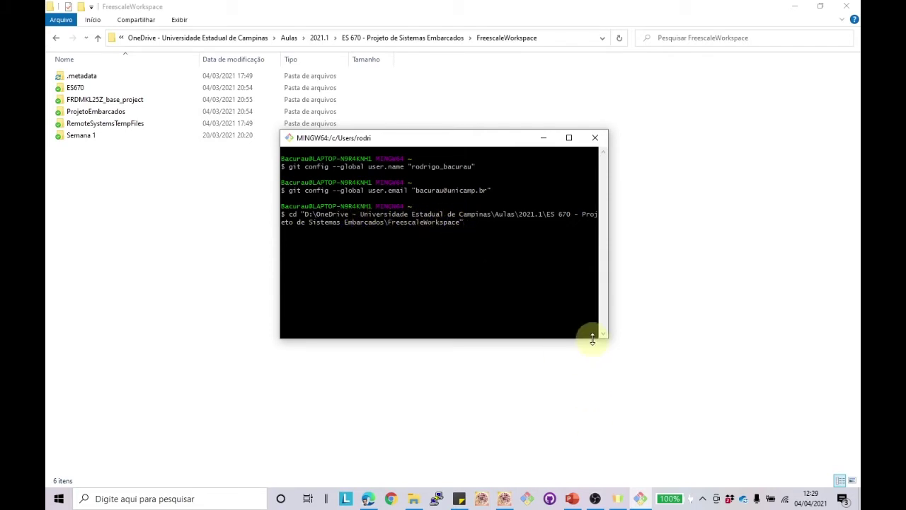
key(BackSpace)
key(BackSpace)
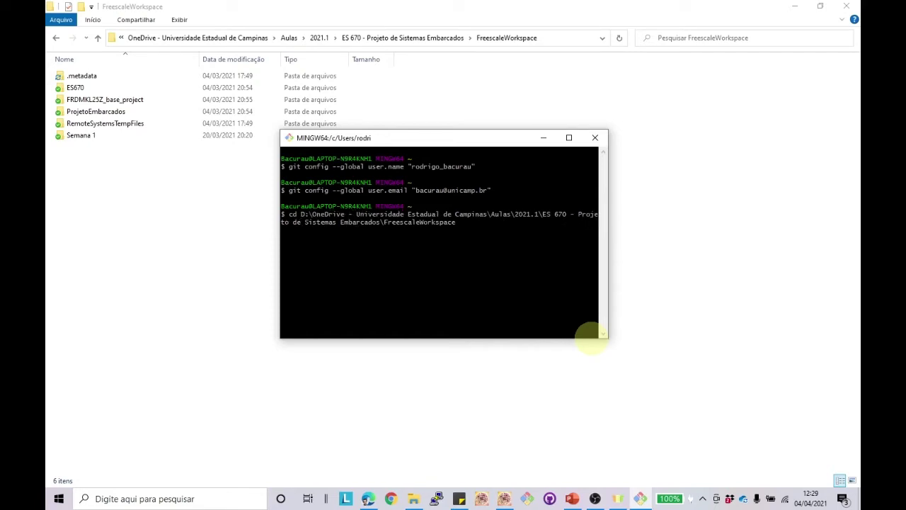
key(Return)
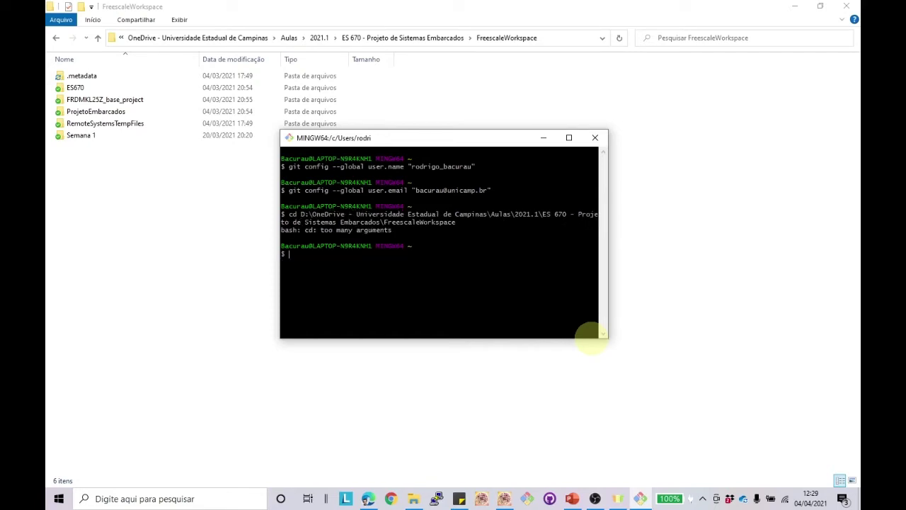
key(Up)
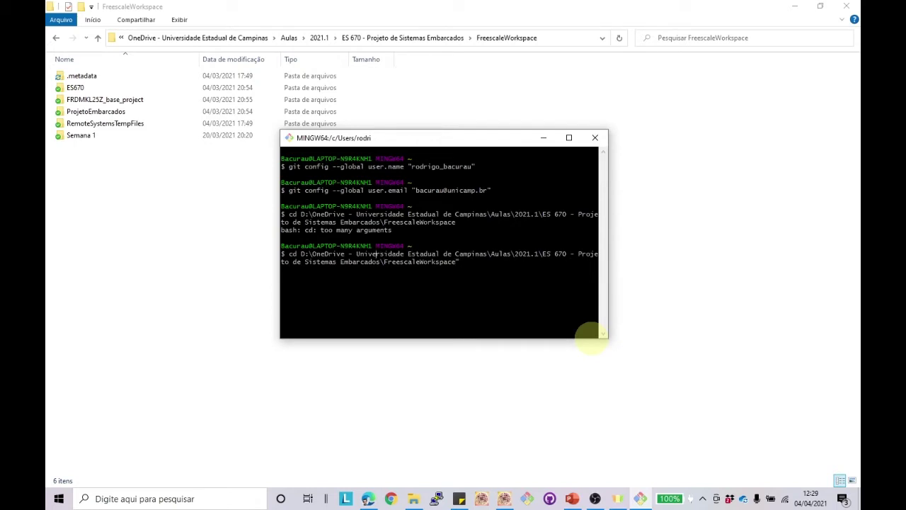
text(")
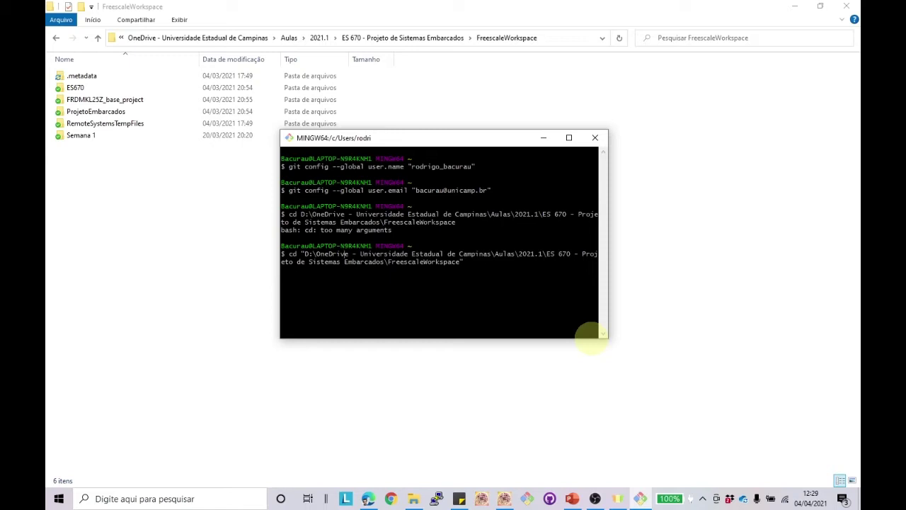
key(Return)
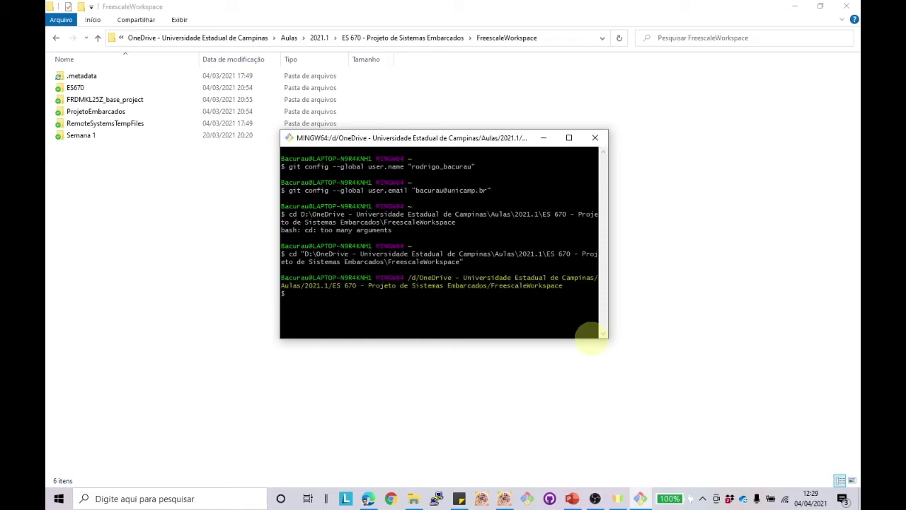
text(ls)
key(Return)
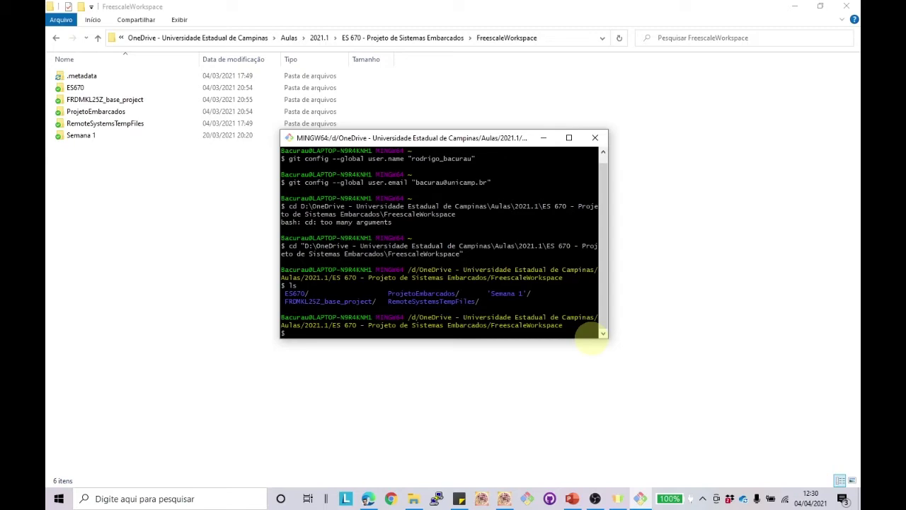
Step: Copy the repository's HTTPS clone command from the Bitbucket Clone dialog
click(368, 499)
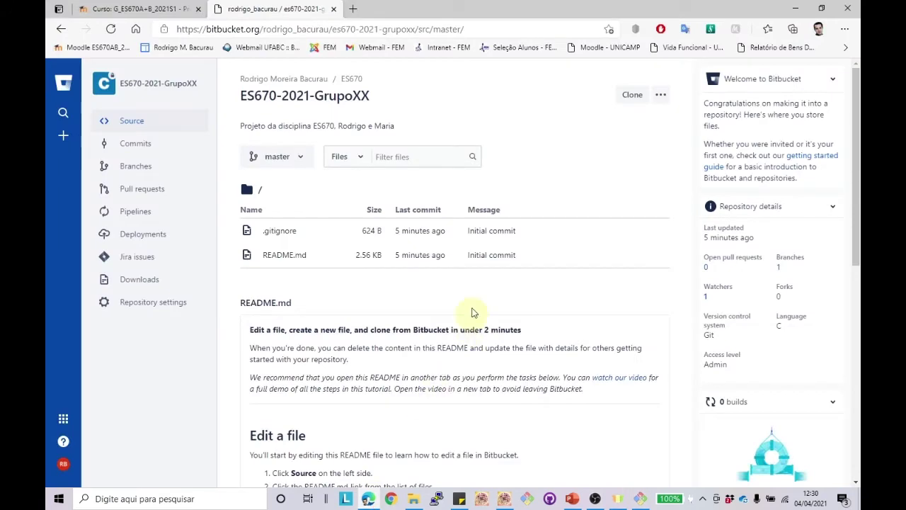
click(633, 95)
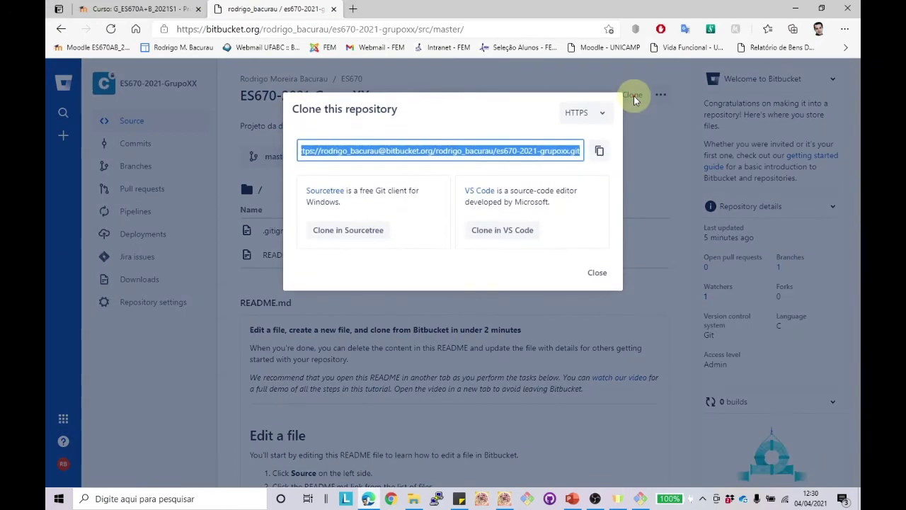
click(599, 151)
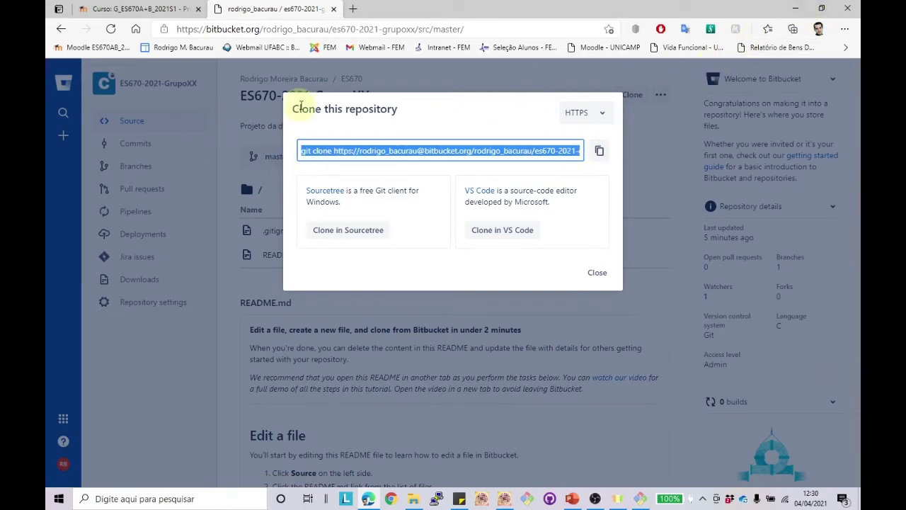
click(597, 272)
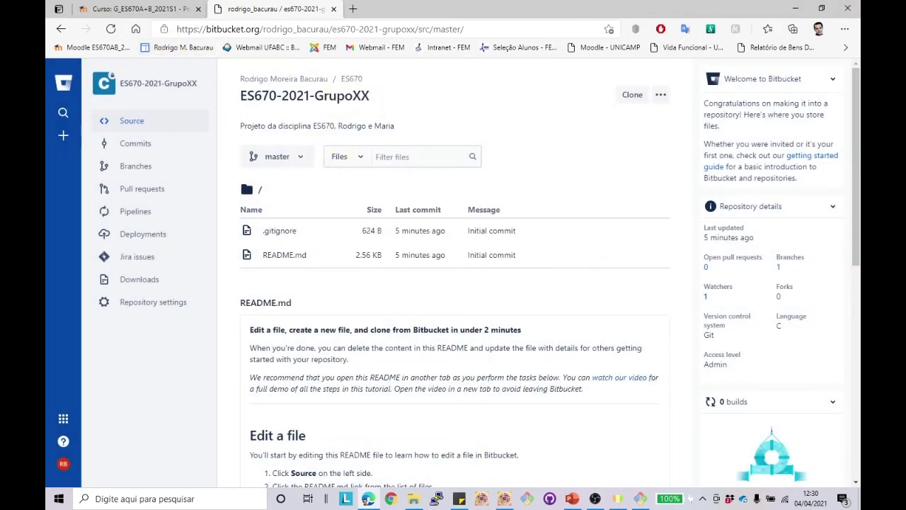
Step: Bring the existing Git Bash terminal back over the repository page, repositioned and made taller
click(526, 499)
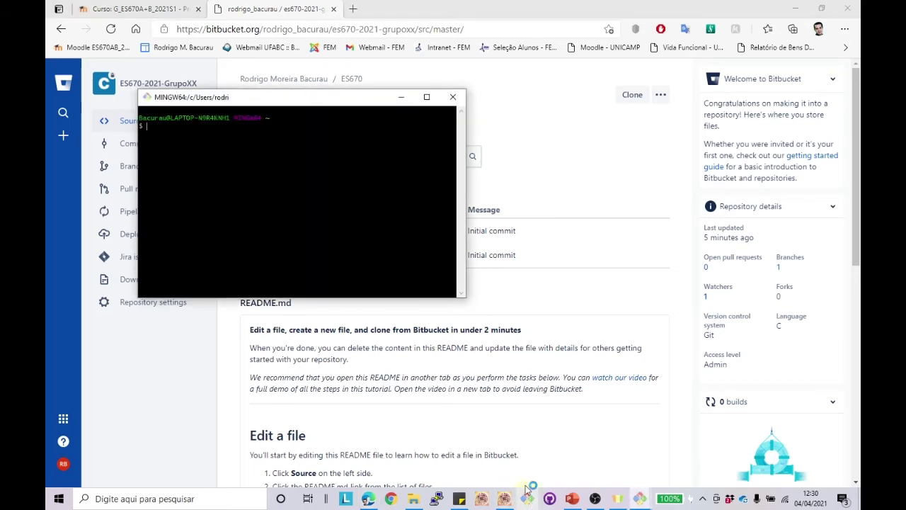
click(453, 96)
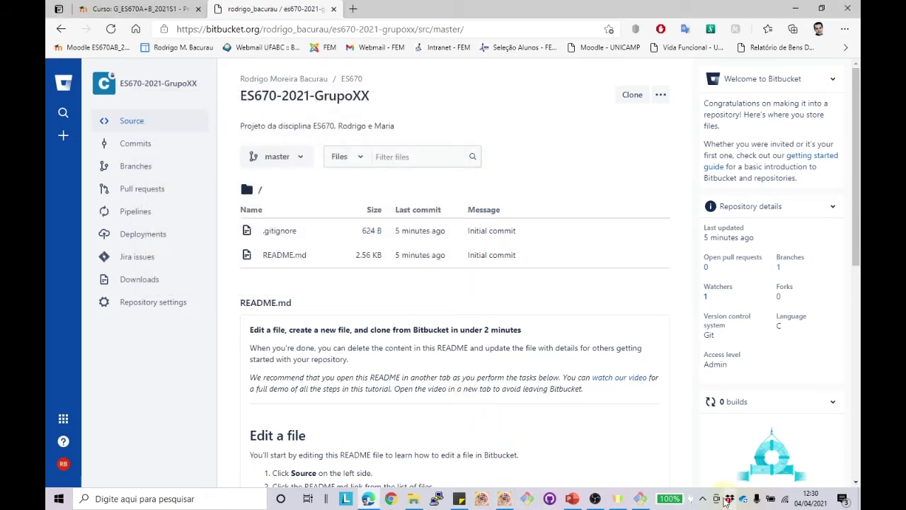
click(639, 499)
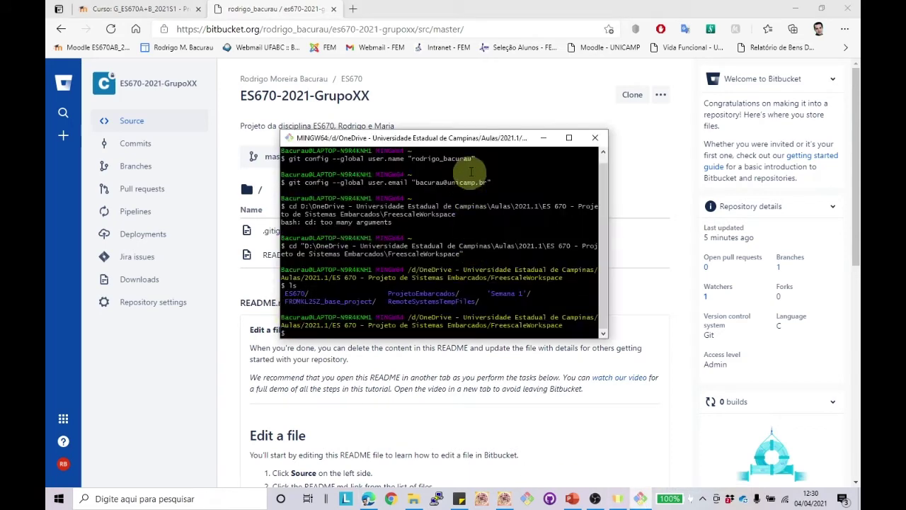
drag(446, 139, 295, 66)
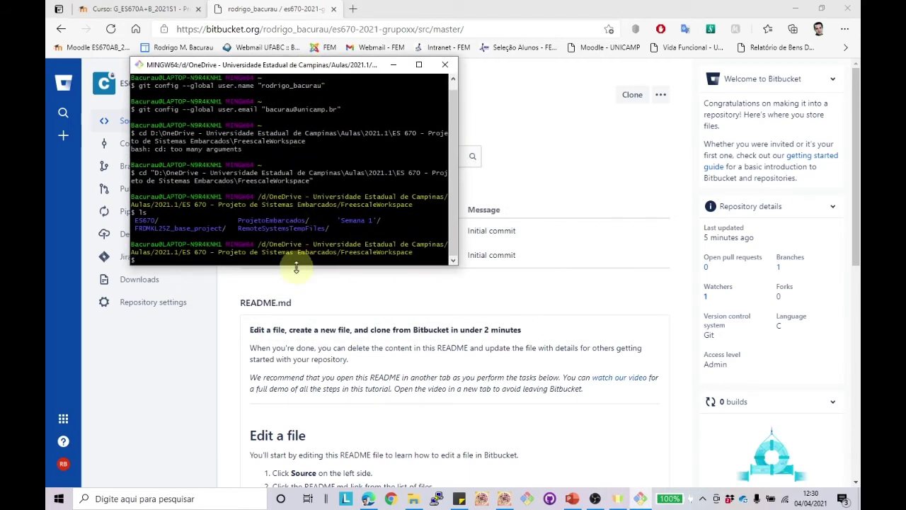
drag(296, 266, 303, 404)
Step: Clear the terminal and paste the copied git clone command at the prompt
text(cle)
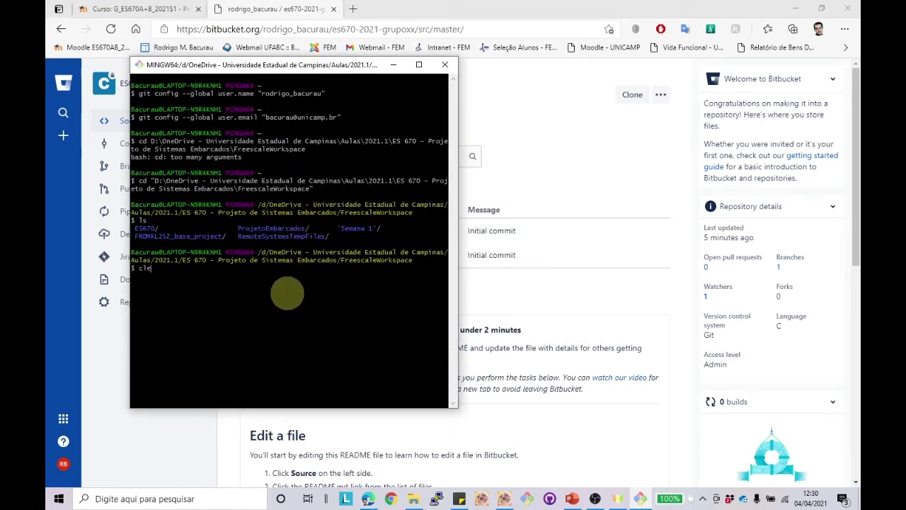
text(ar)
key(Return)
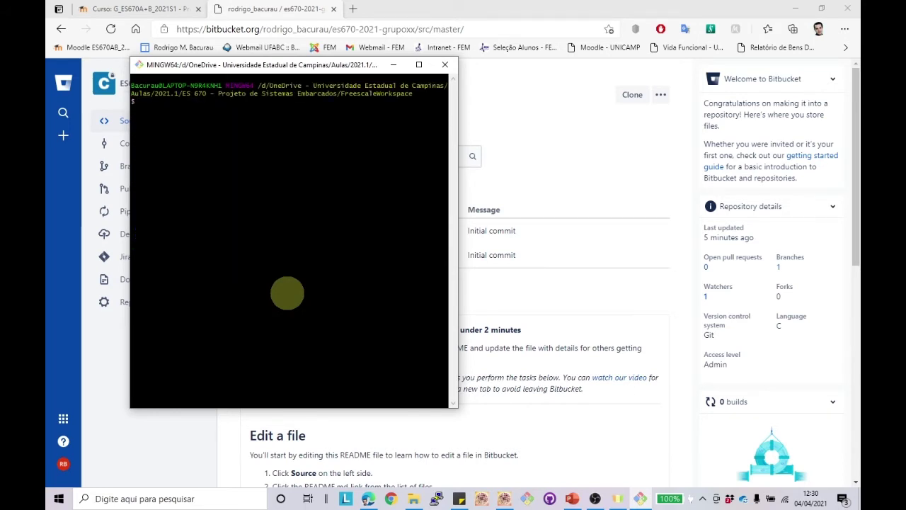
right_click(182, 105)
click(209, 141)
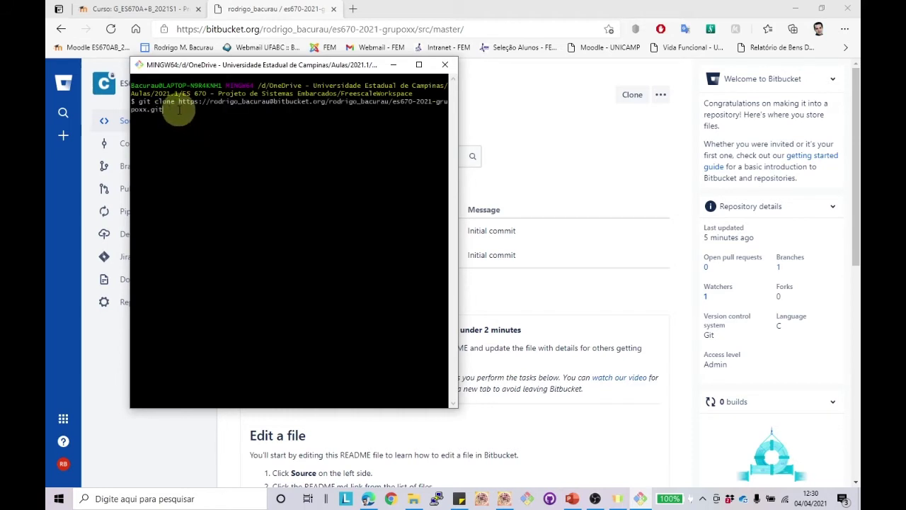
drag(228, 64, 366, 197)
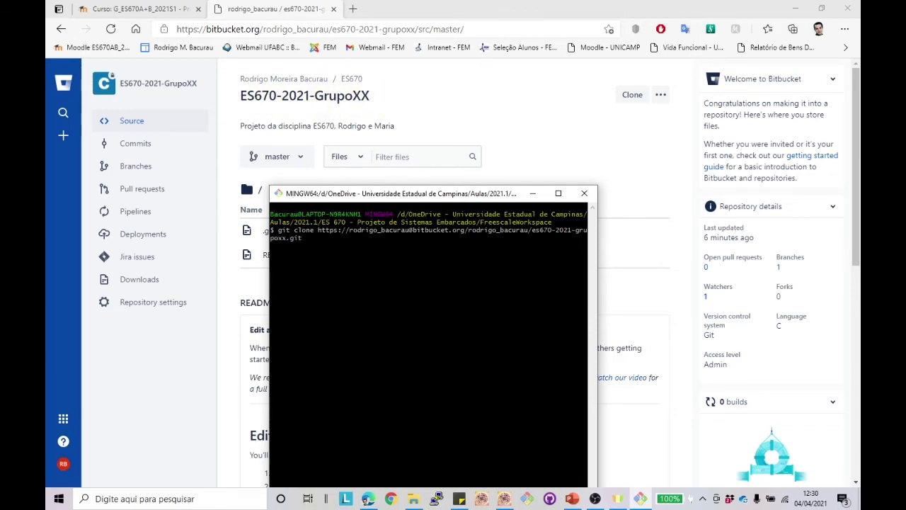
Step: Append ProjetoES670 to the git clone command and run it to clone the repository
click(416, 501)
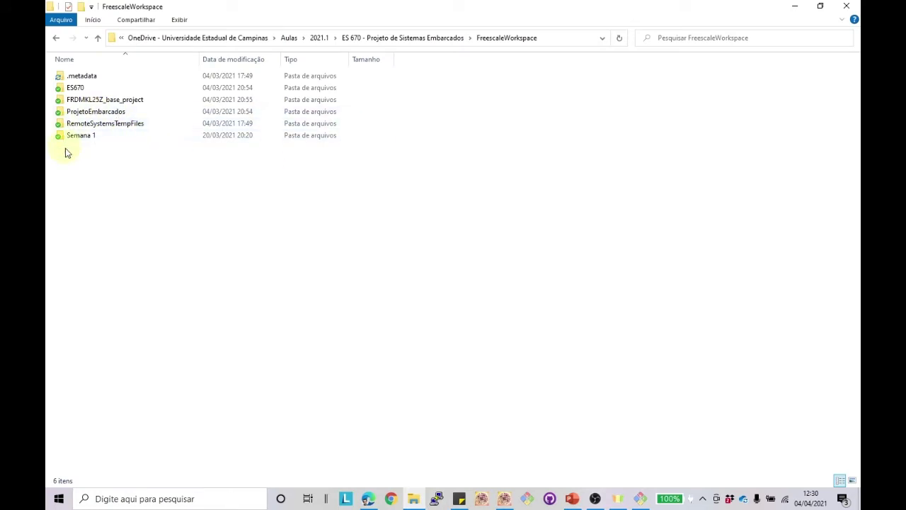
click(795, 7)
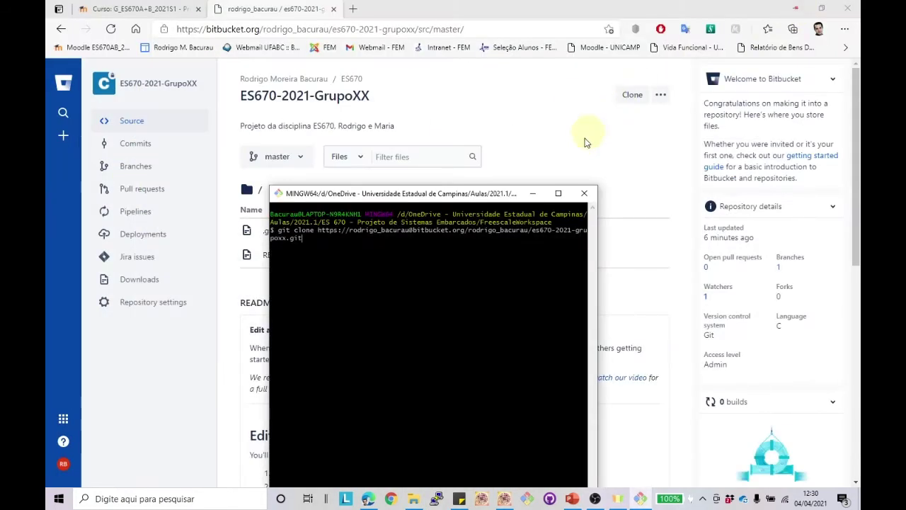
click(371, 253)
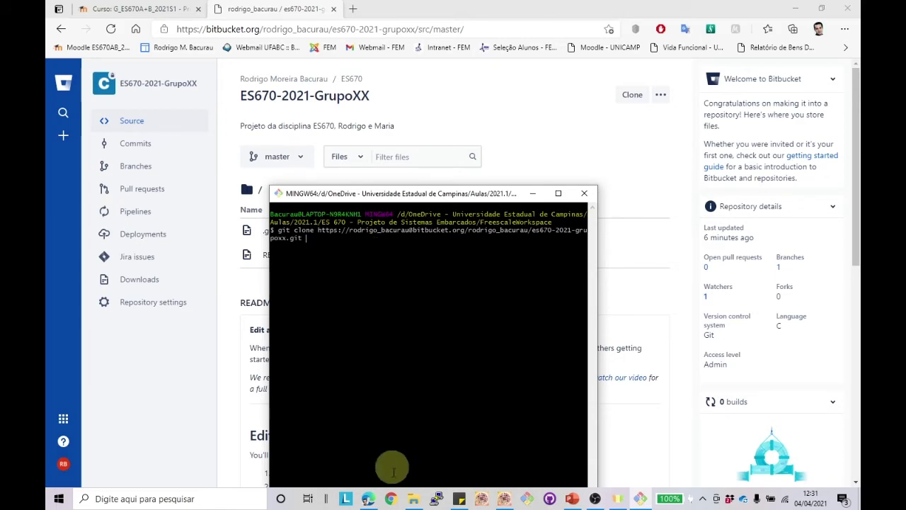
click(414, 499)
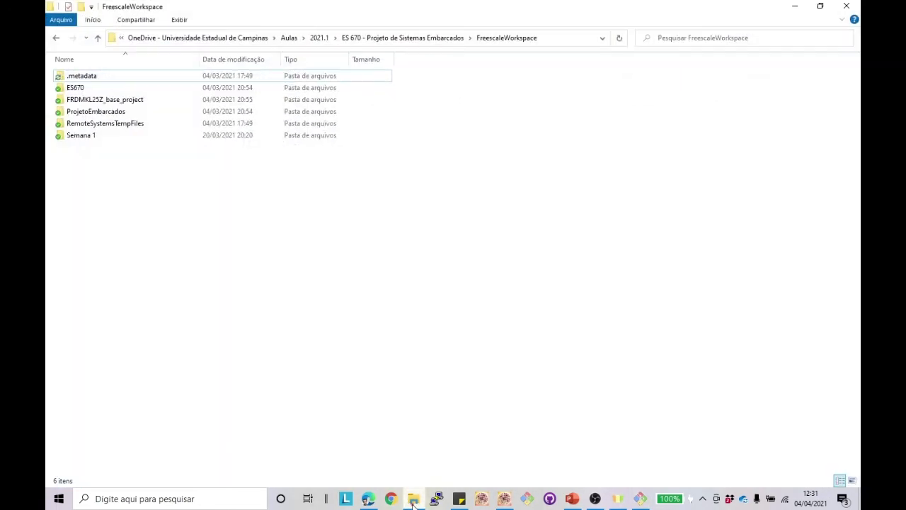
click(640, 499)
click(536, 320)
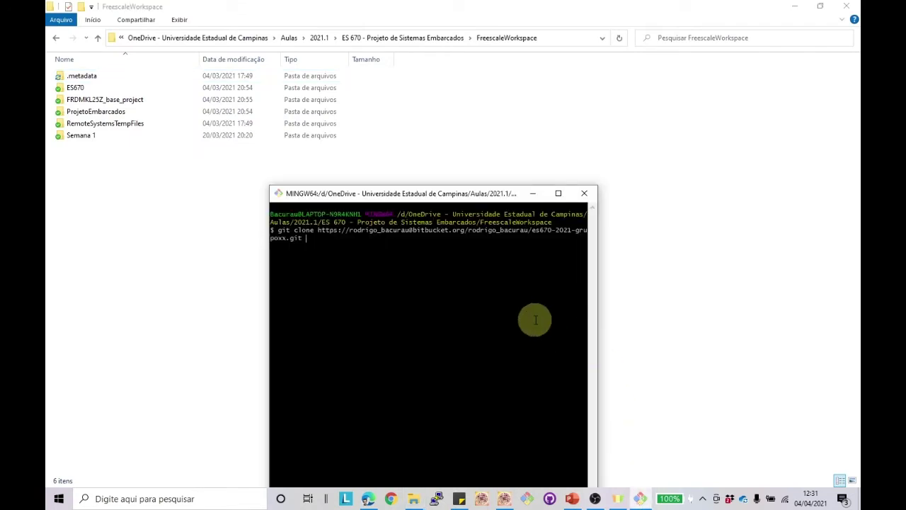
text(Projeto)
text(E)
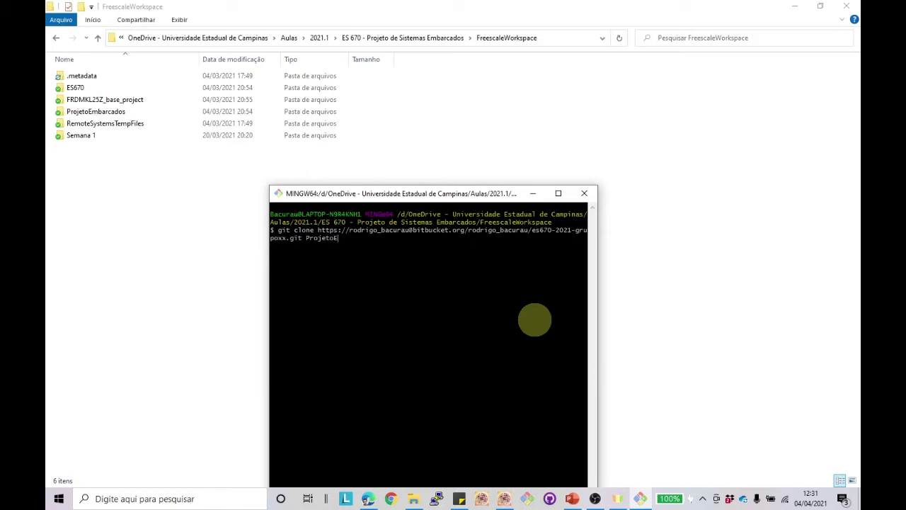
text(S670)
mouse_move(452, 196)
mouse_down()
mouse_move(487, 140)
mouse_move(503, 137)
mouse_up()
key(Return)
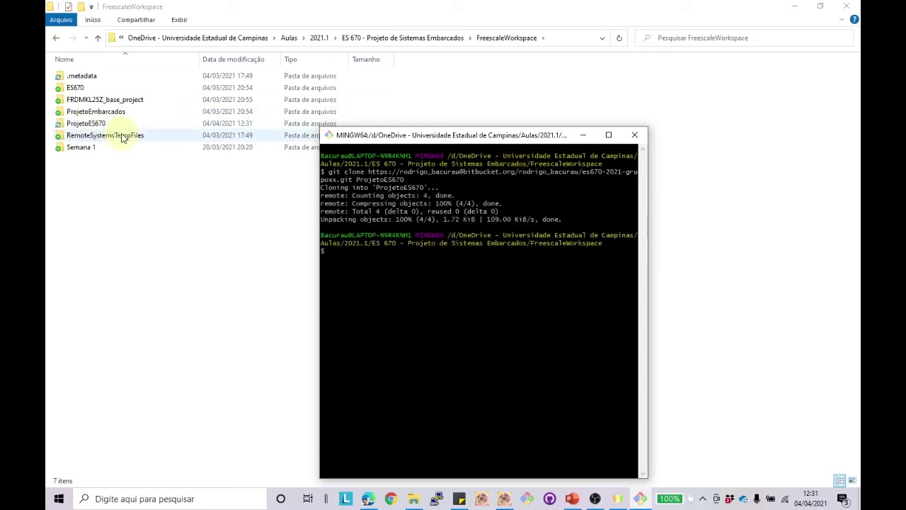
double_click(83, 124)
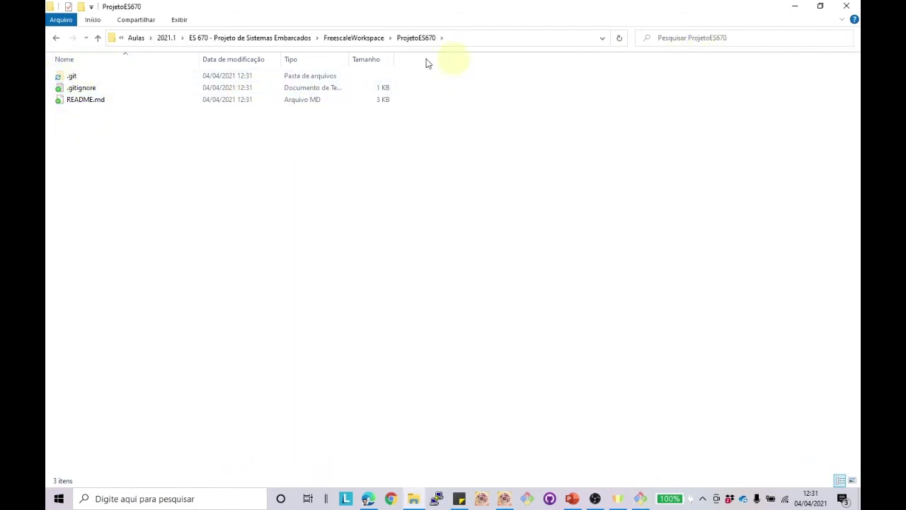
click(179, 20)
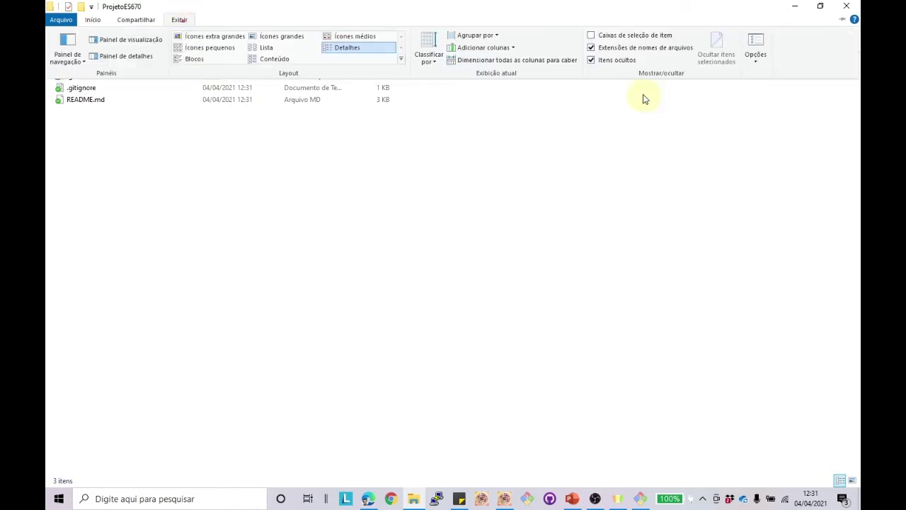
click(592, 61)
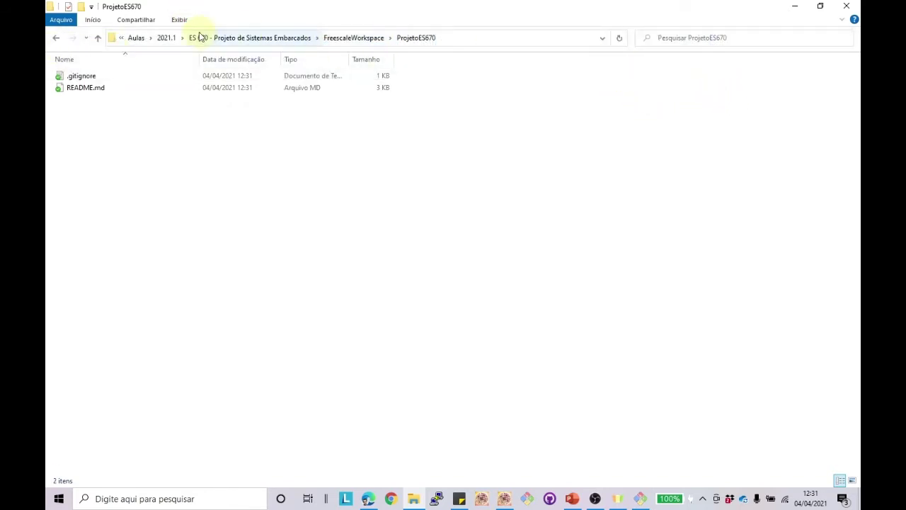
click(180, 20)
click(592, 60)
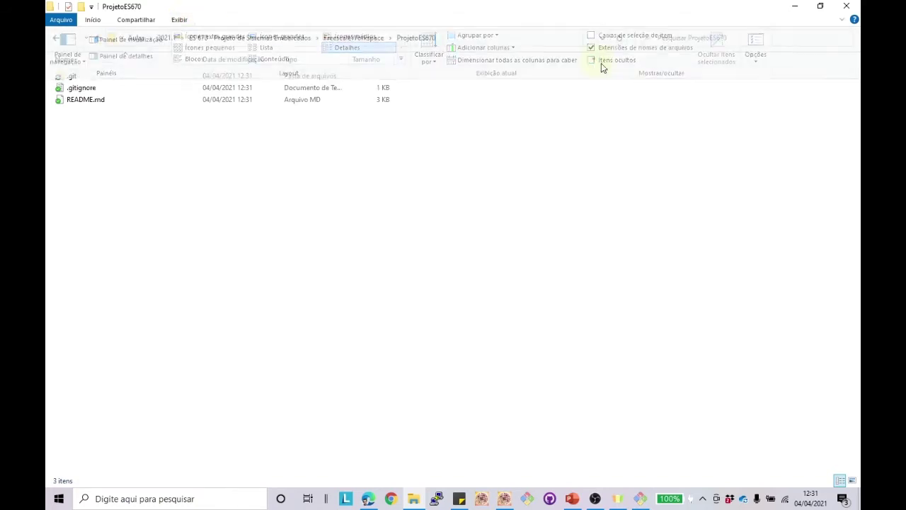
double_click(73, 76)
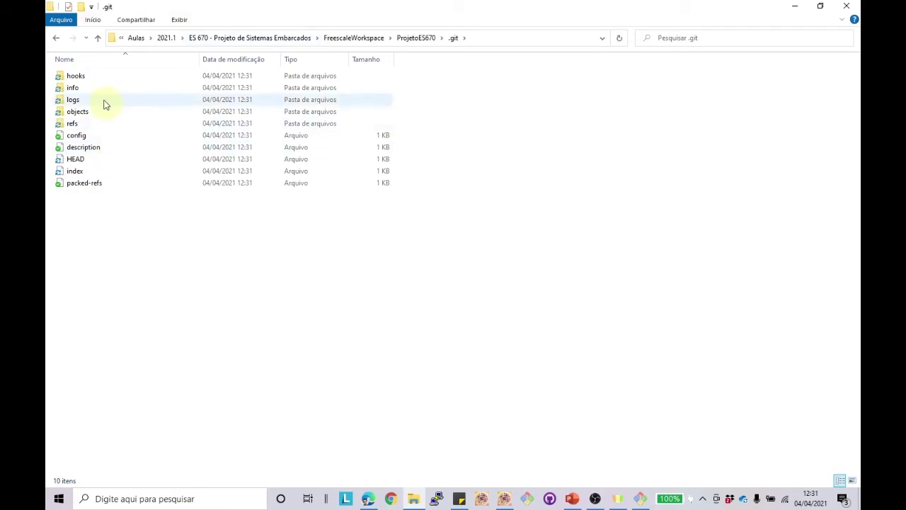
click(56, 37)
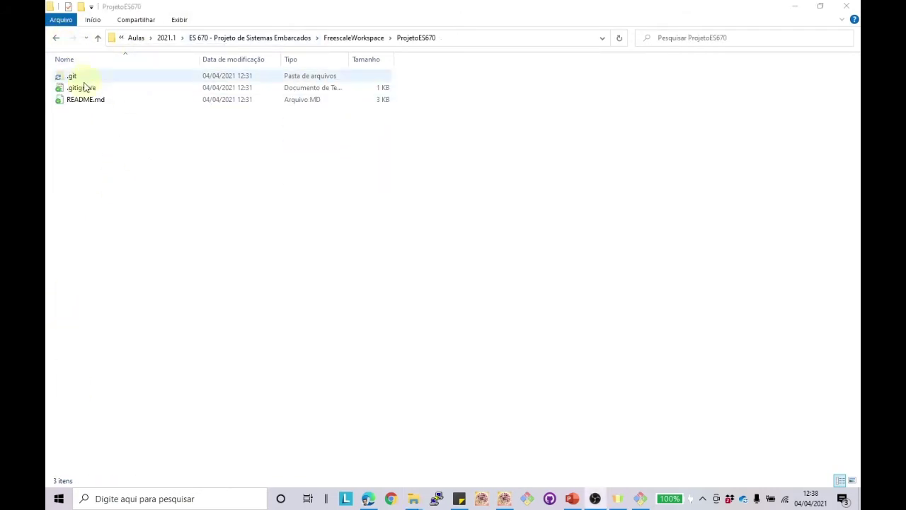
click(84, 87)
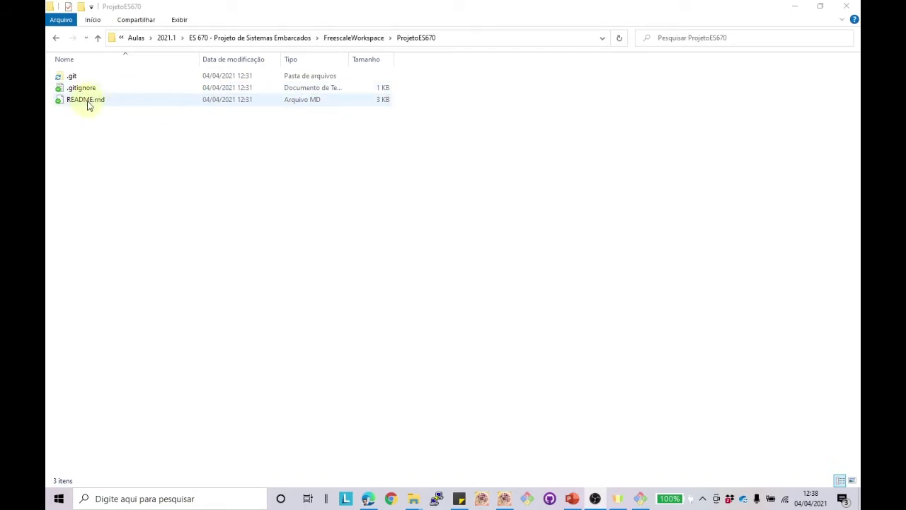
click(90, 100)
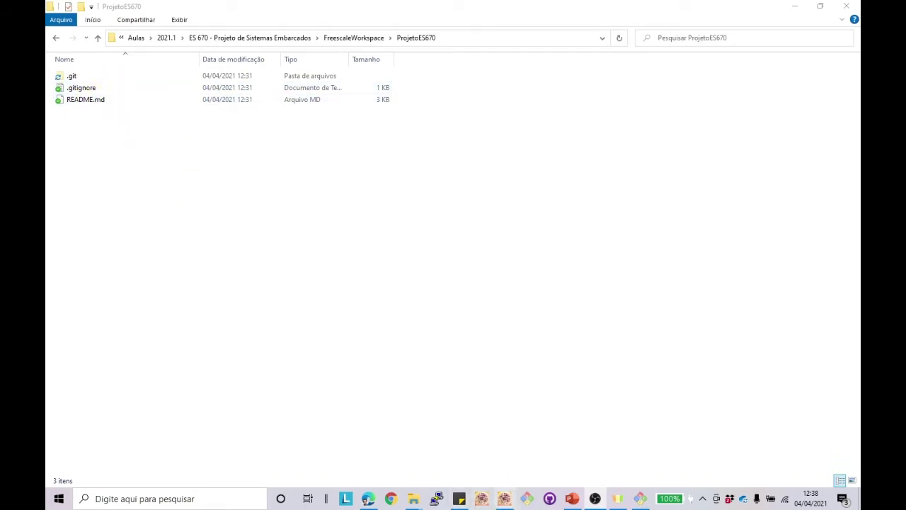
click(389, 499)
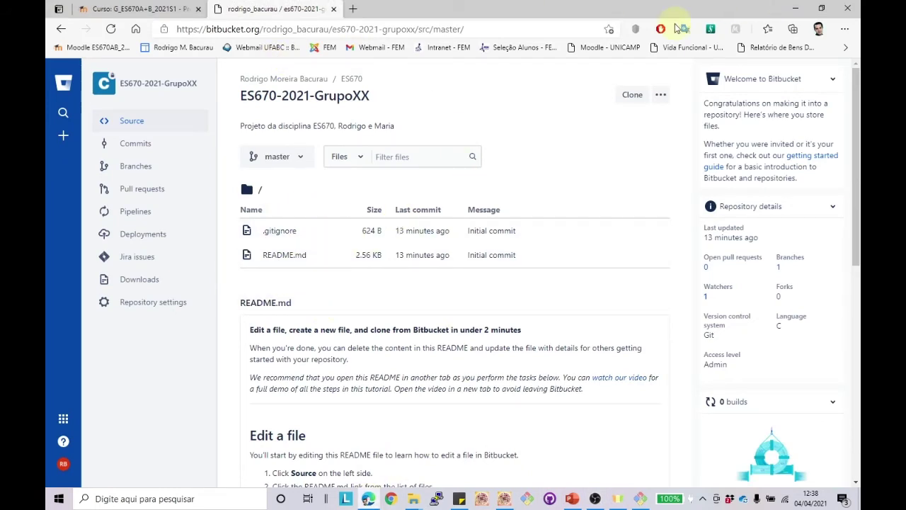
click(796, 8)
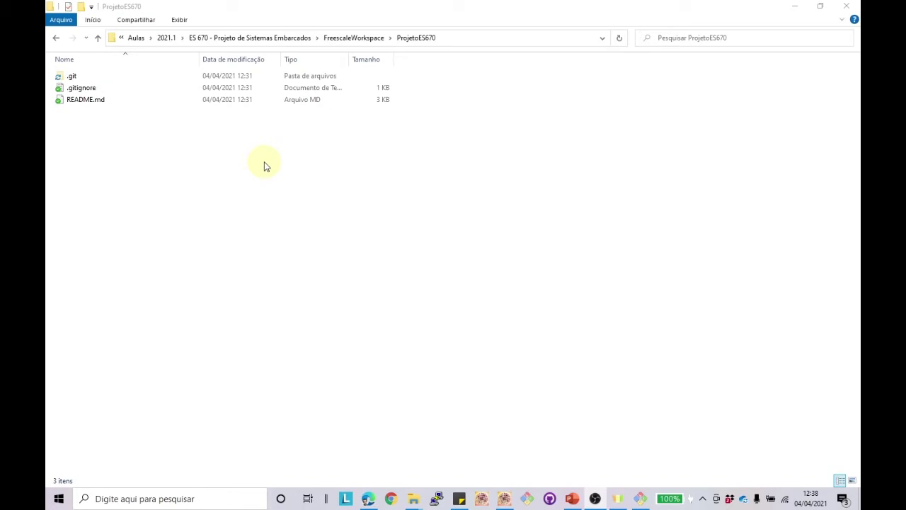
click(55, 39)
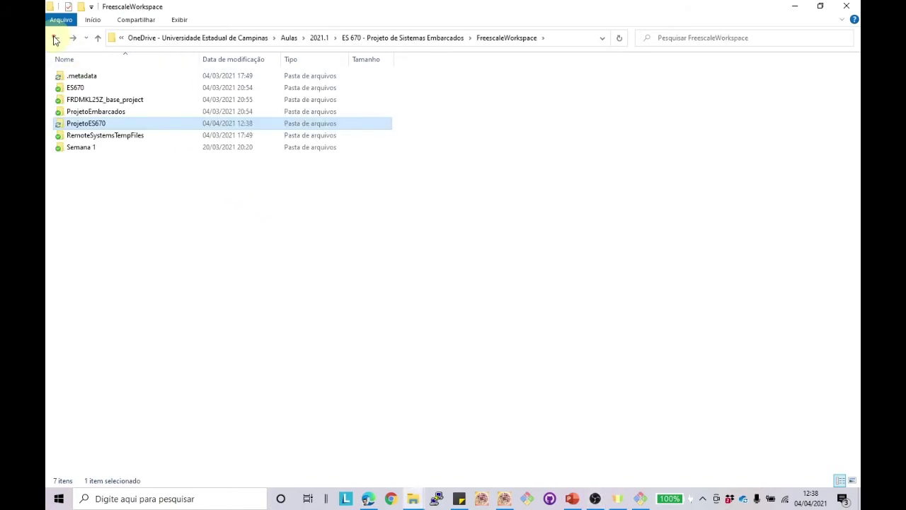
Step: Select all eight project files in Códigos Fontes para os alunos > ProjetoES670
click(55, 39)
double_click(95, 76)
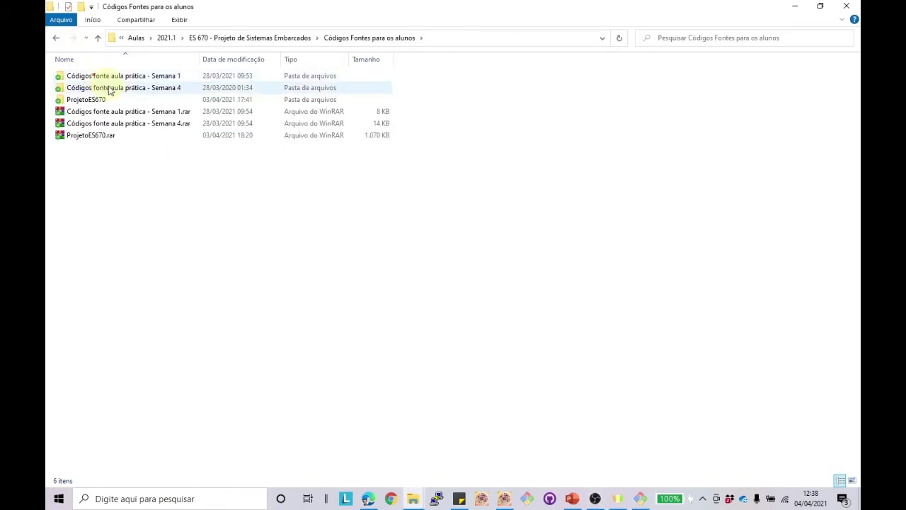
double_click(109, 103)
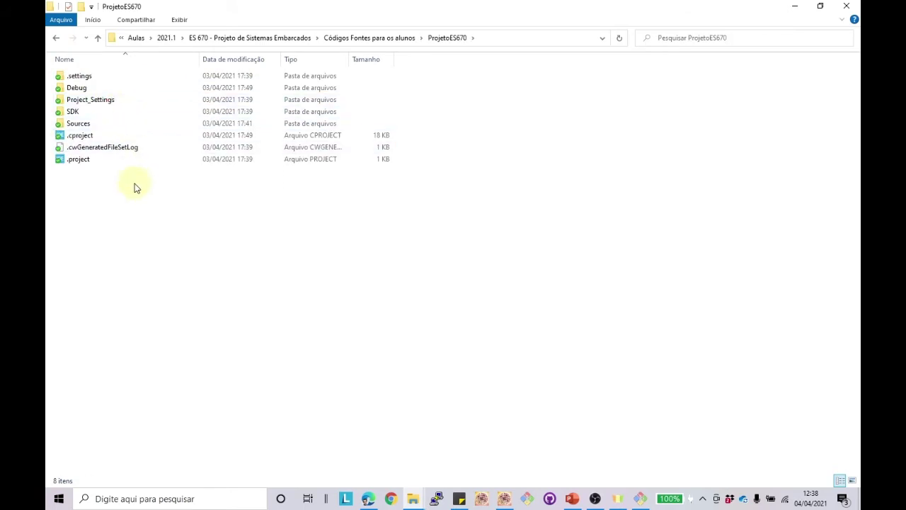
drag(131, 187, 71, 69)
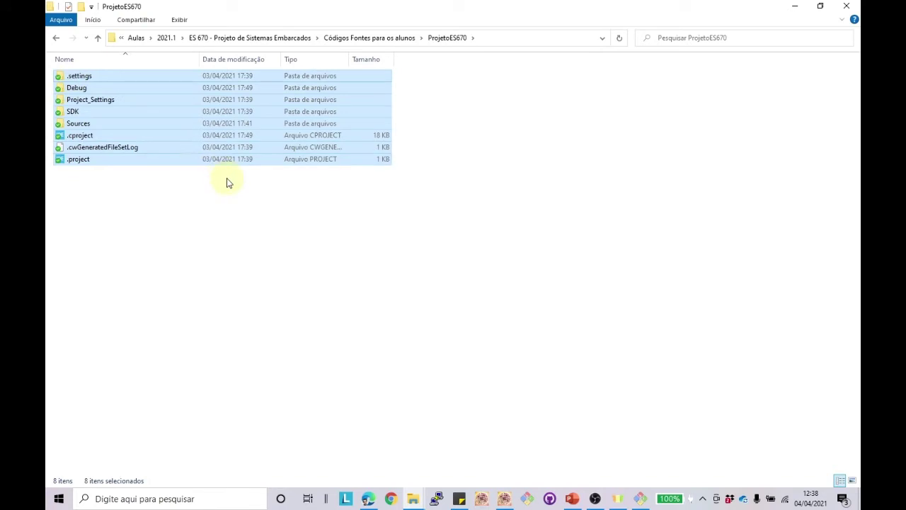
Step: Paste the project files into the cloned FreescaleWorkspace > ProjetoES670 folder
click(57, 38)
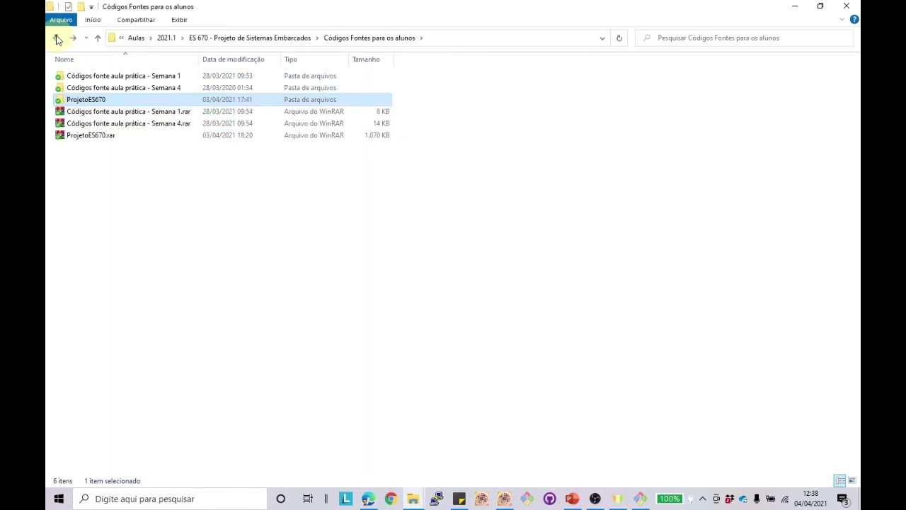
click(57, 38)
double_click(105, 99)
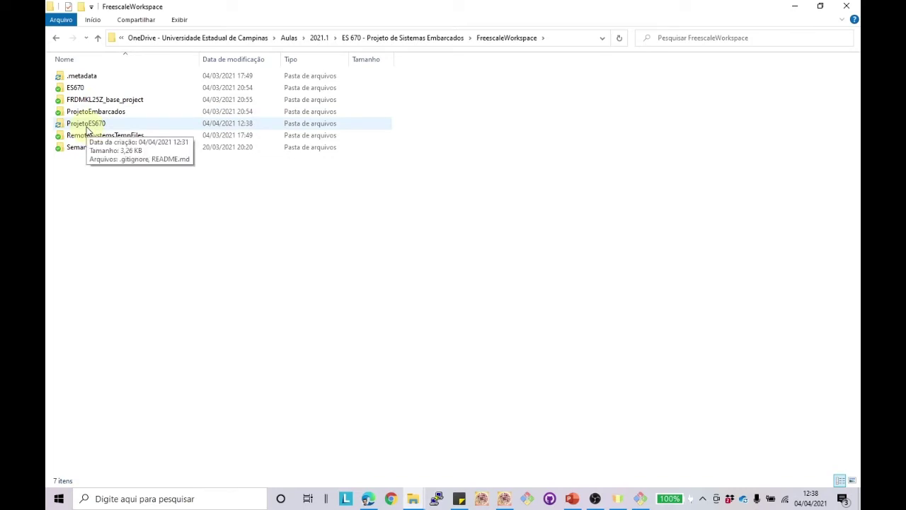
double_click(85, 125)
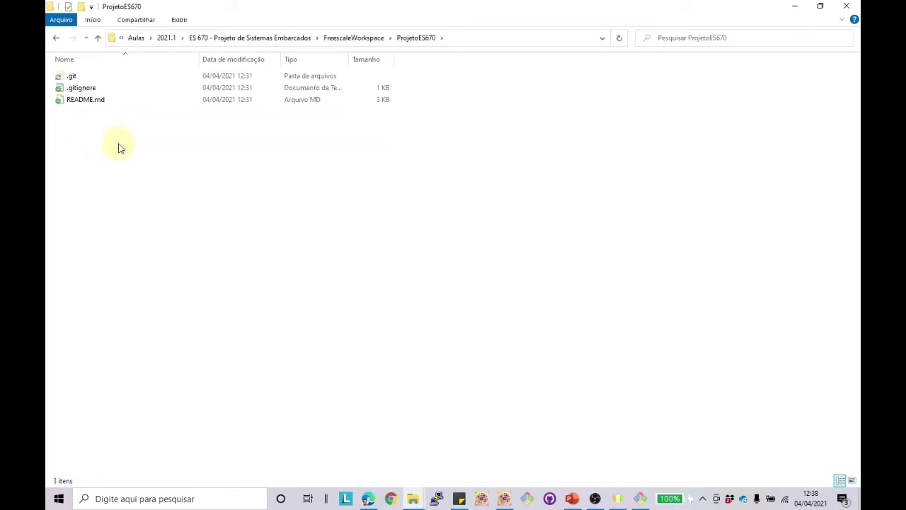
key(ctrl+v)
click(194, 264)
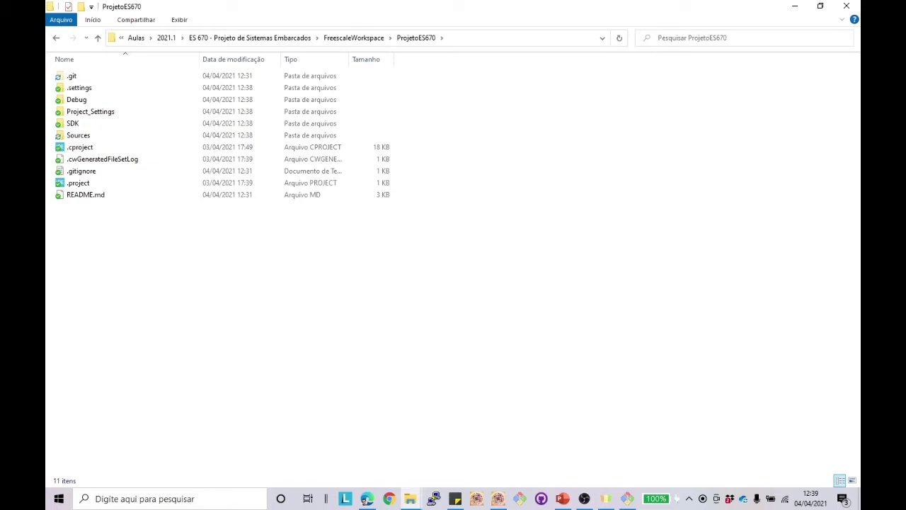
click(367, 498)
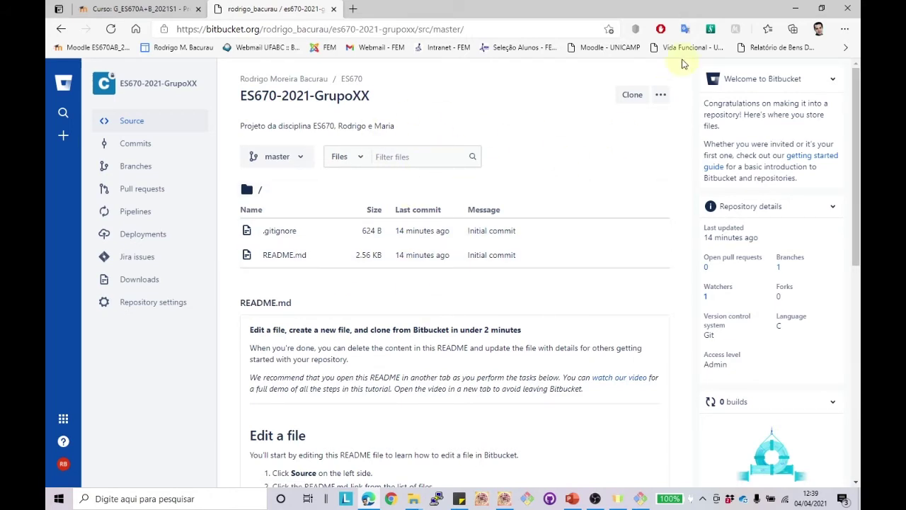
click(794, 9)
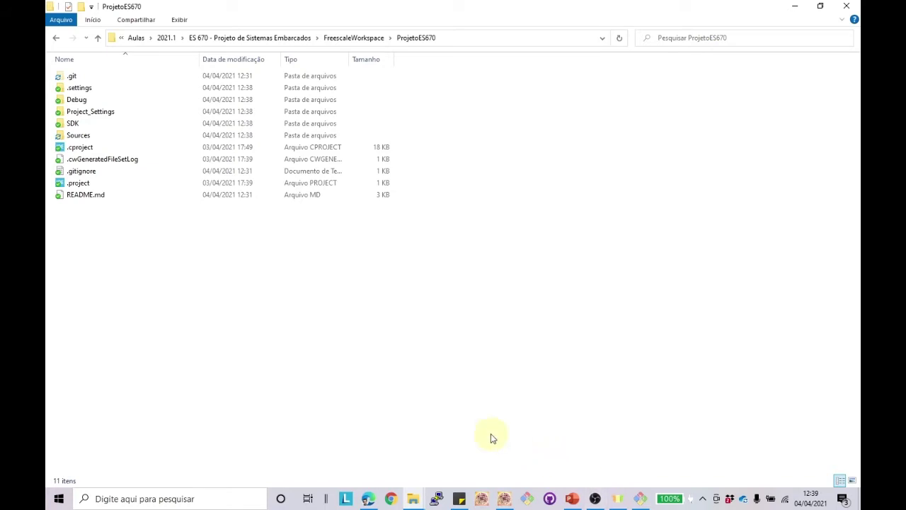
Step: Start the File > Import wizard for Existing Projects into Workspace
click(504, 500)
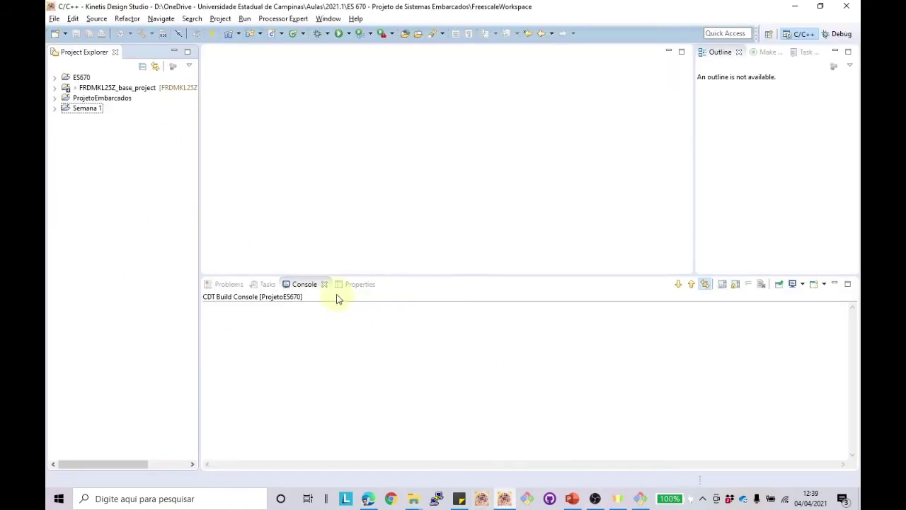
right_click(87, 141)
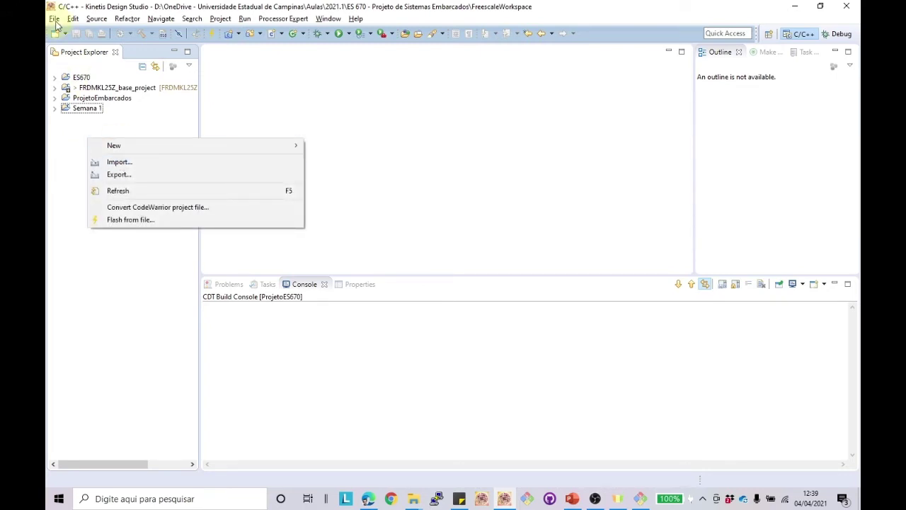
click(53, 18)
click(75, 242)
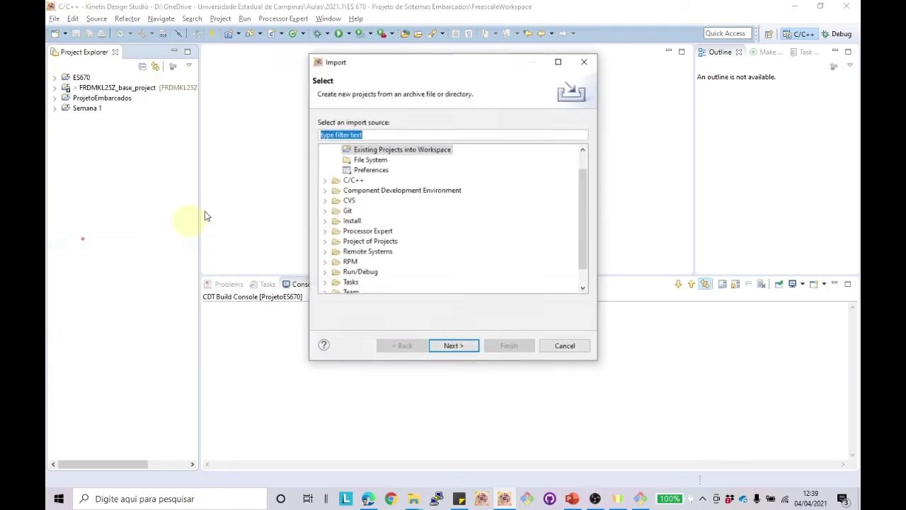
scroll(583, 206, up, 1)
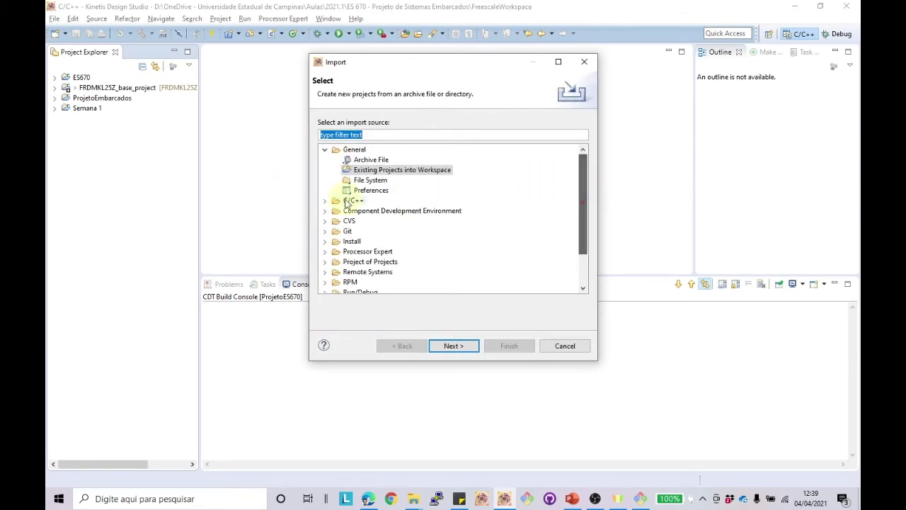
click(454, 345)
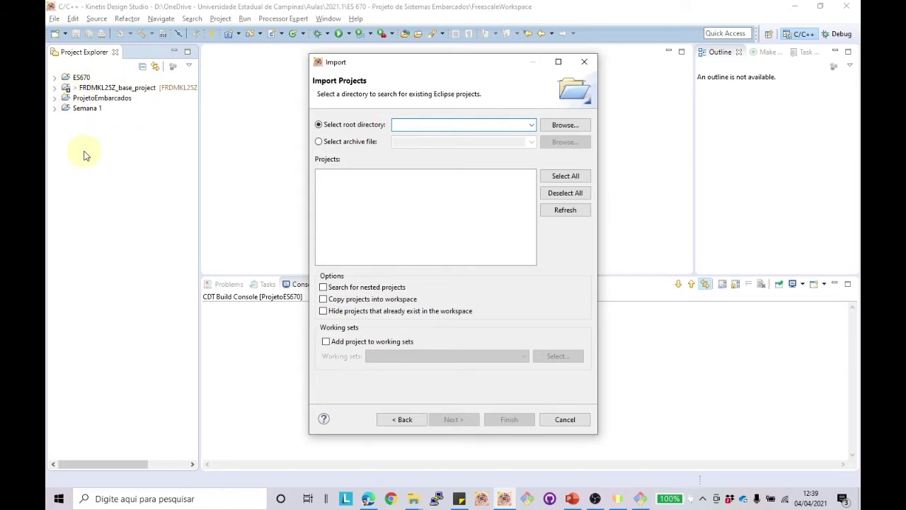
Step: Import ProjetoES670 as root folder with Copy projects left unchecked
click(564, 126)
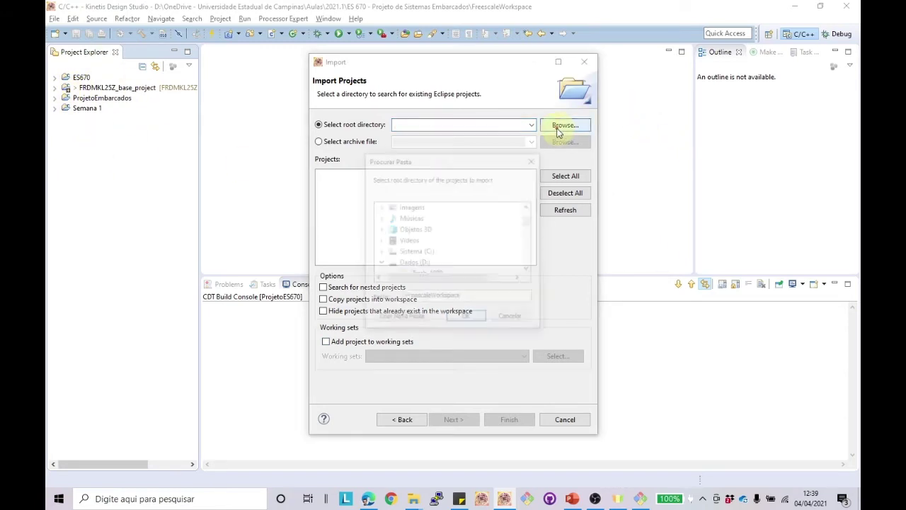
drag(529, 272, 531, 273)
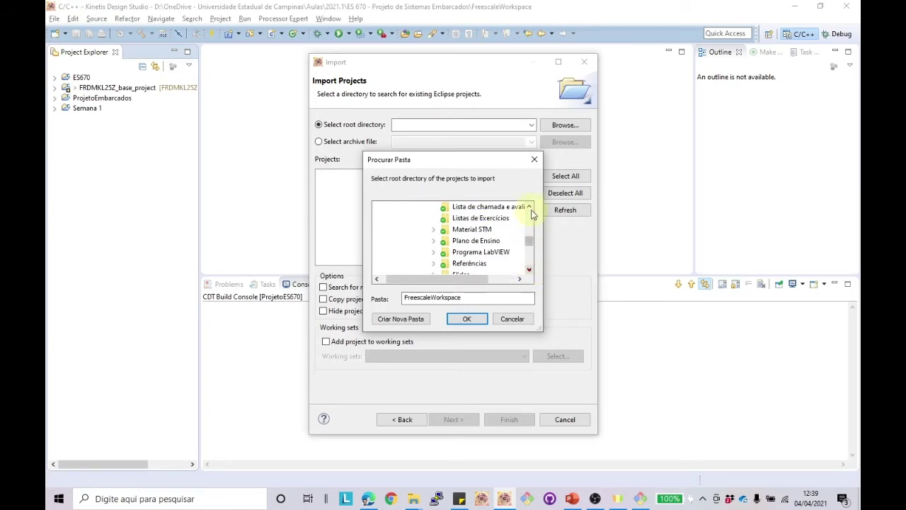
drag(530, 206, 530, 206)
click(434, 230)
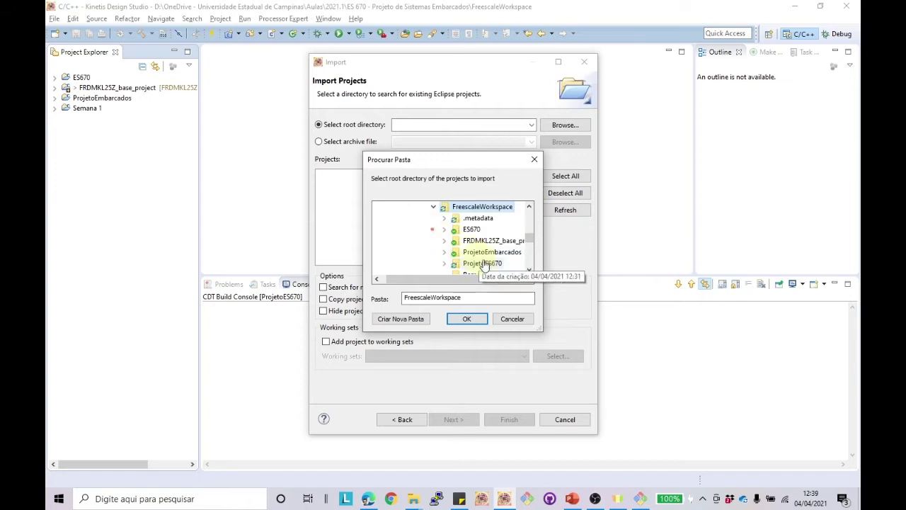
click(482, 262)
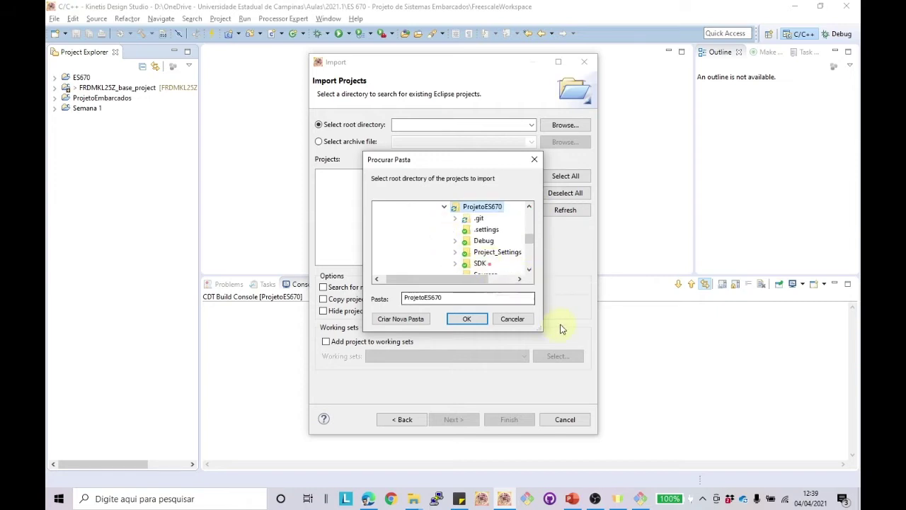
click(468, 319)
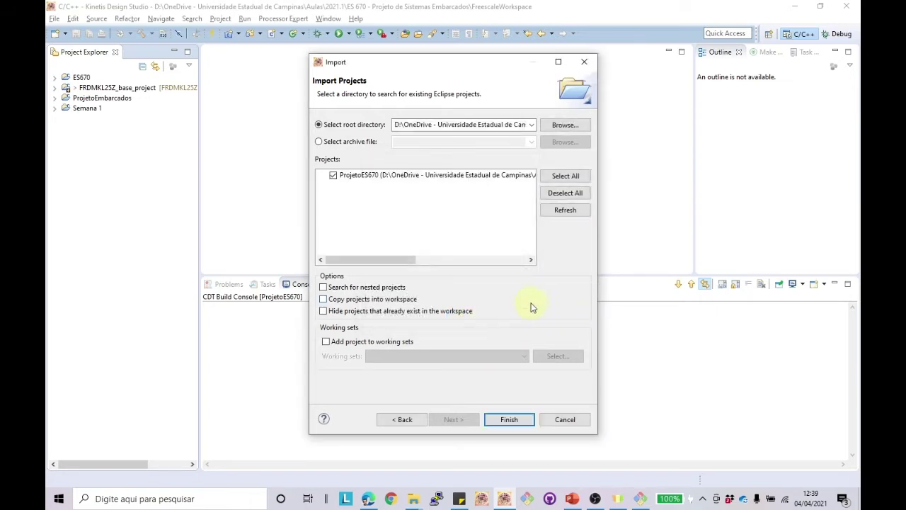
click(325, 301)
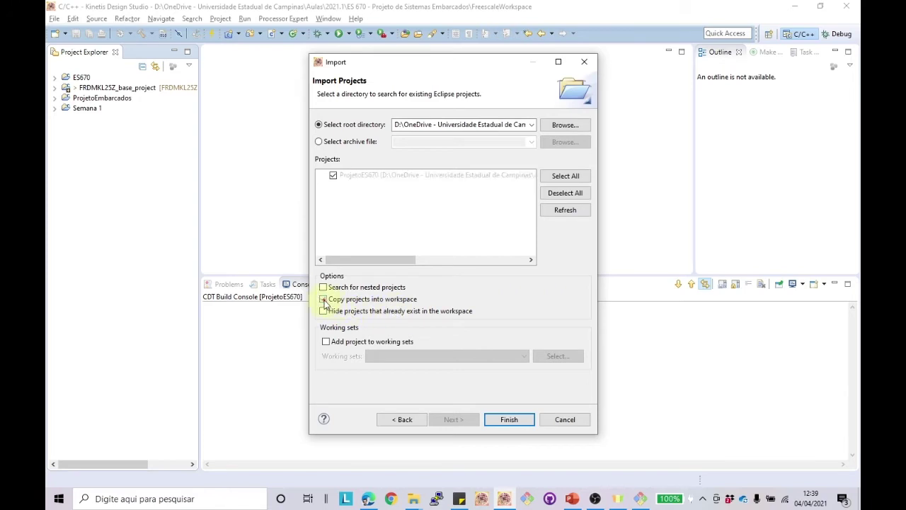
click(324, 301)
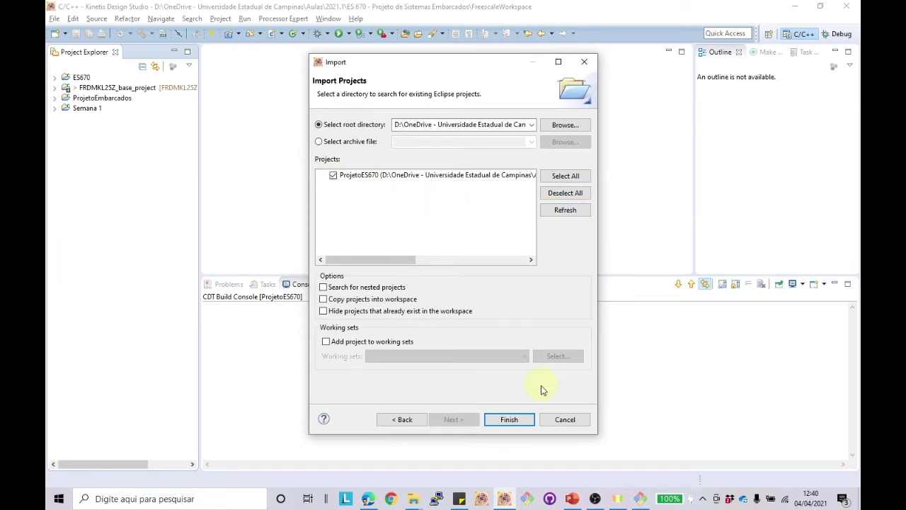
click(509, 419)
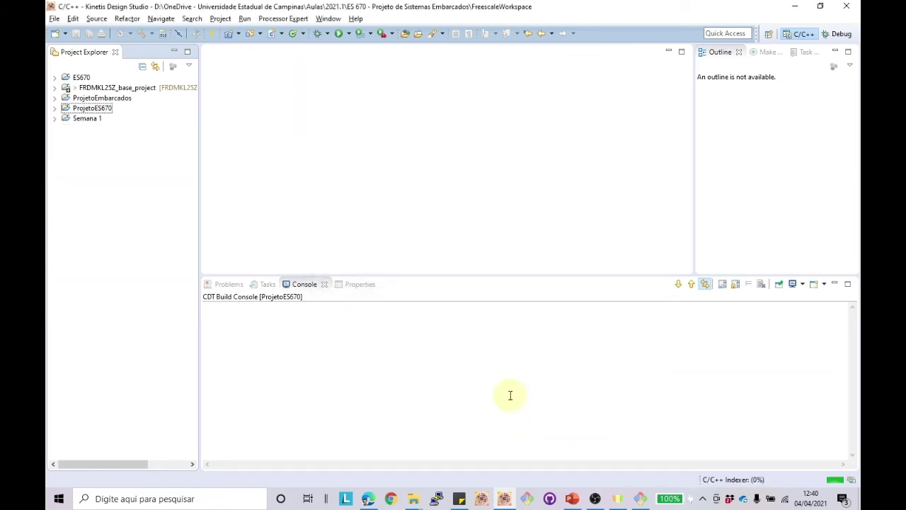
Step: Expand ProjetoES670 in Project Explorer to review its contents
click(55, 108)
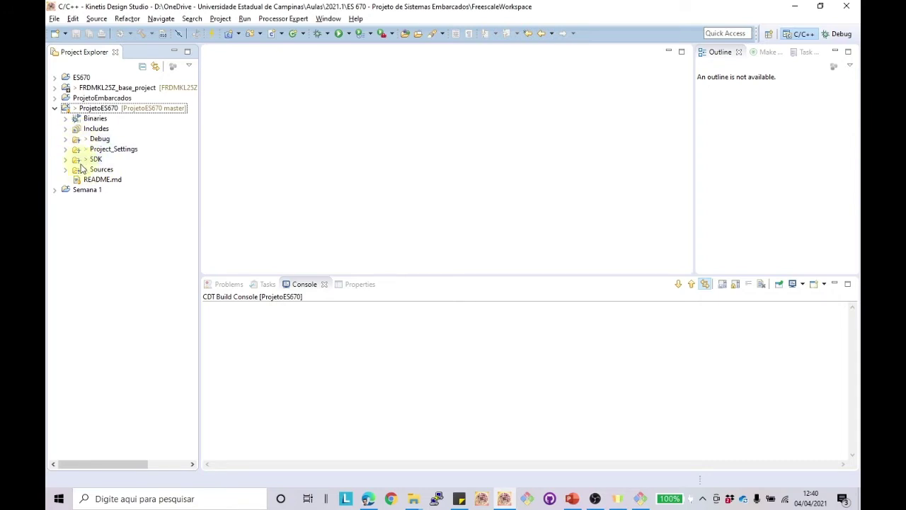
click(65, 129)
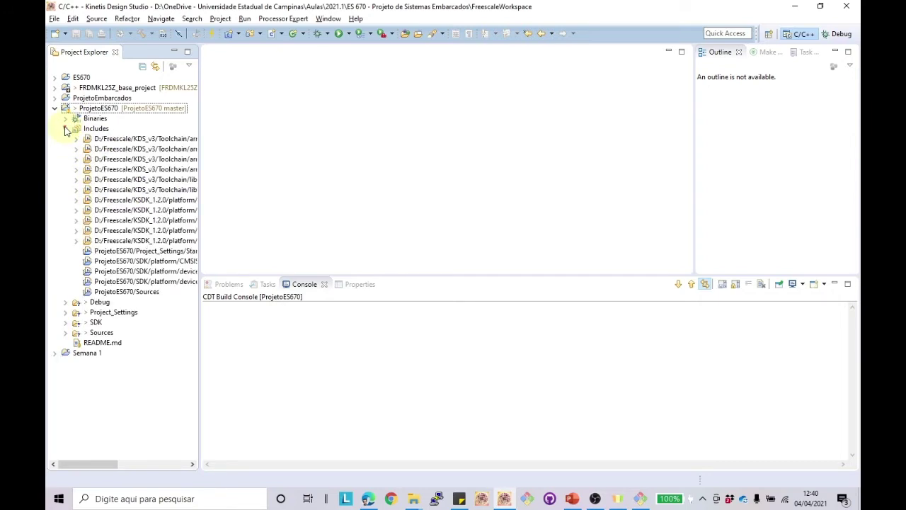
click(65, 128)
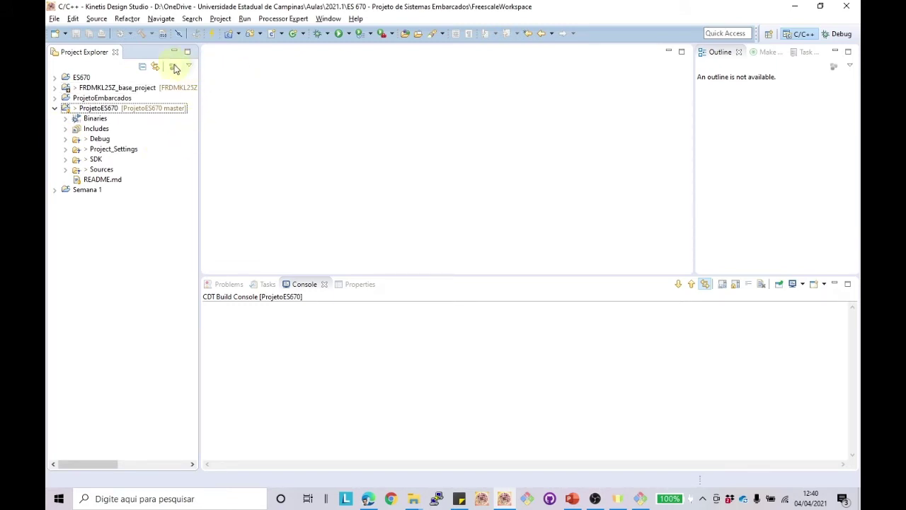
click(95, 107)
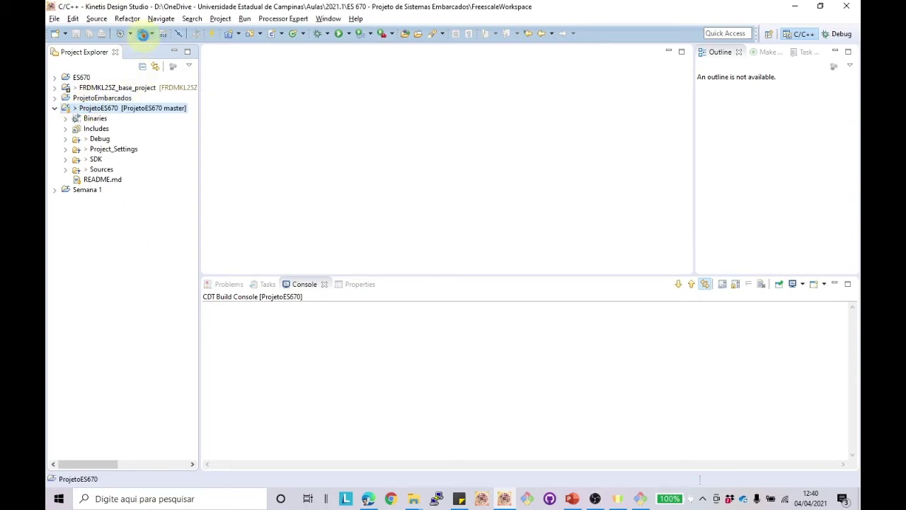
Step: Build ProjetoES670 and attempt a debug launch, dismissing the popups and board connection error
click(143, 34)
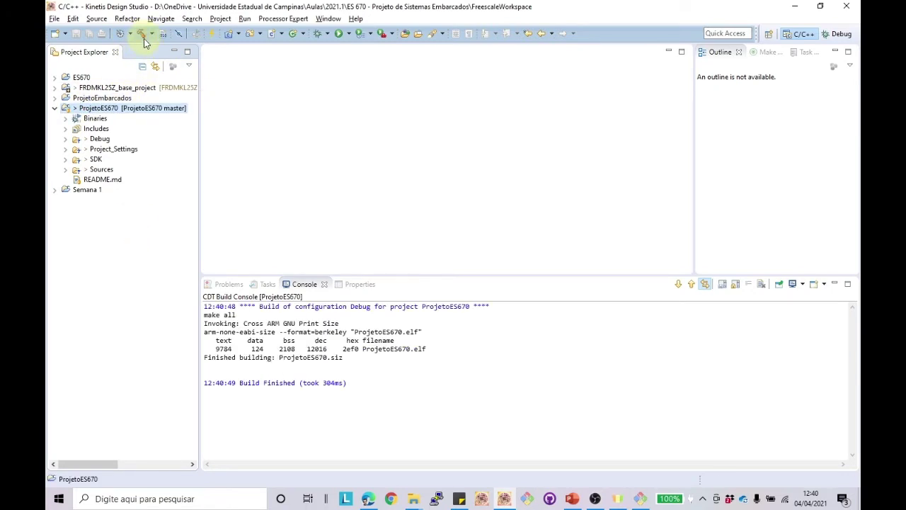
click(318, 35)
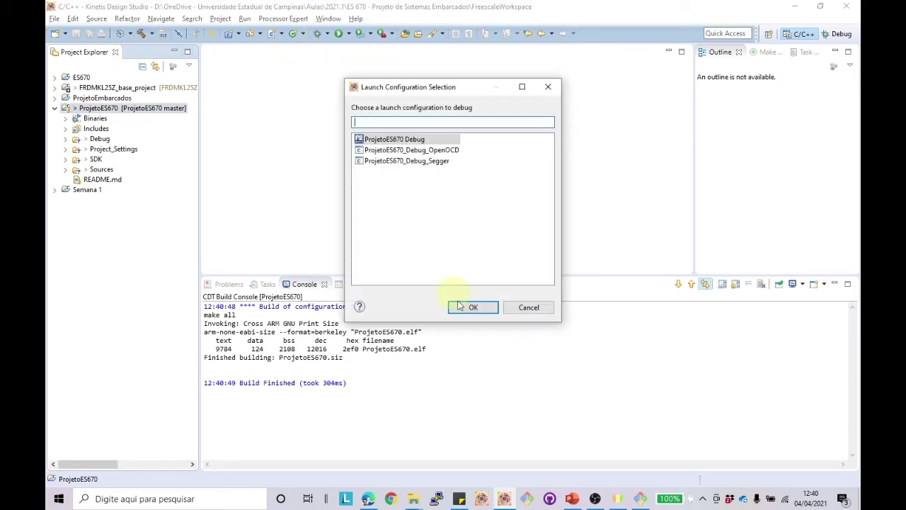
click(474, 308)
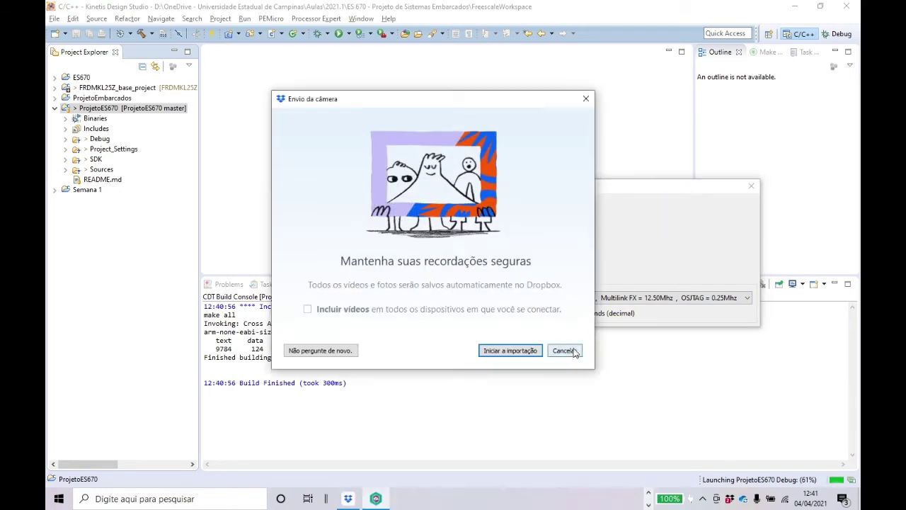
click(319, 348)
click(555, 306)
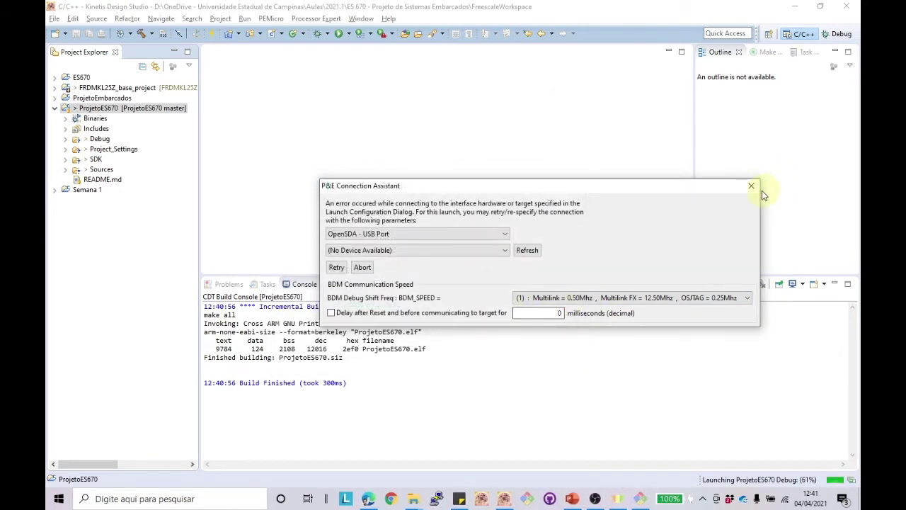
click(752, 186)
click(326, 33)
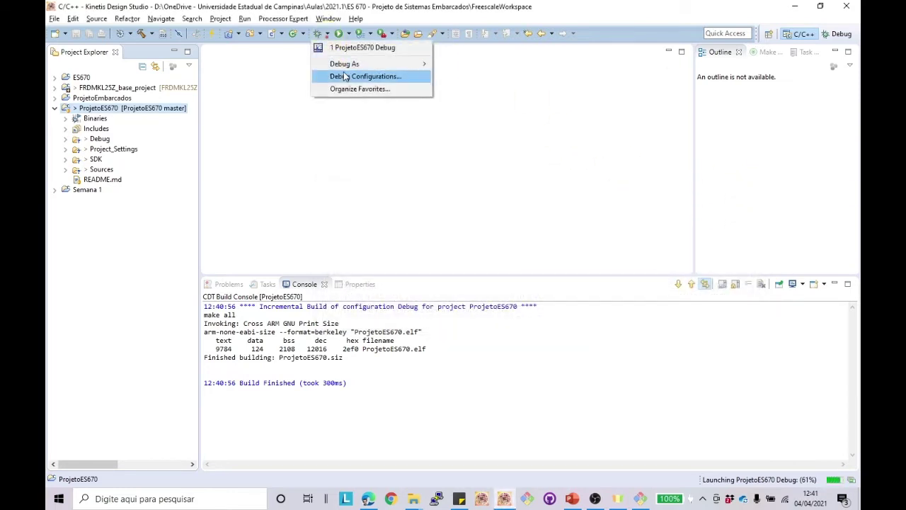
click(463, 254)
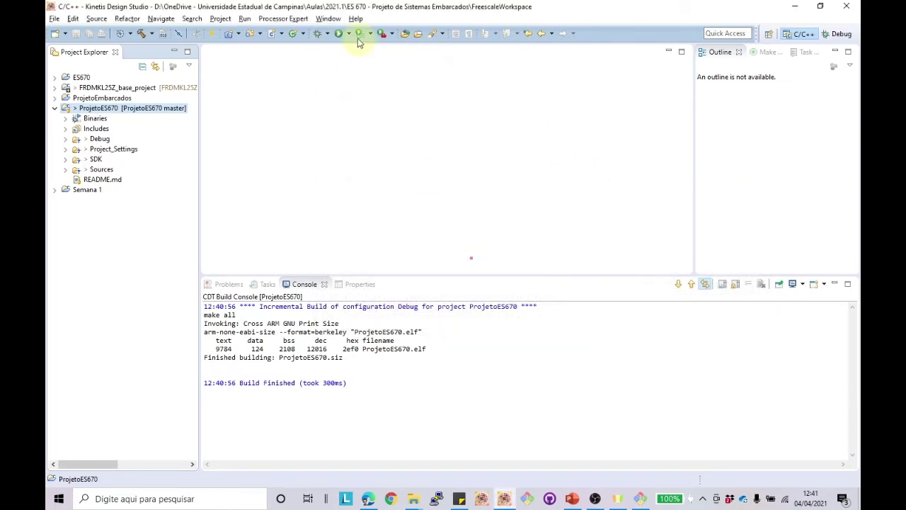
Step: Launch ProjetoES670 Debug from Debug Configurations, resume, terminate, and return to C/C++
click(327, 34)
click(354, 76)
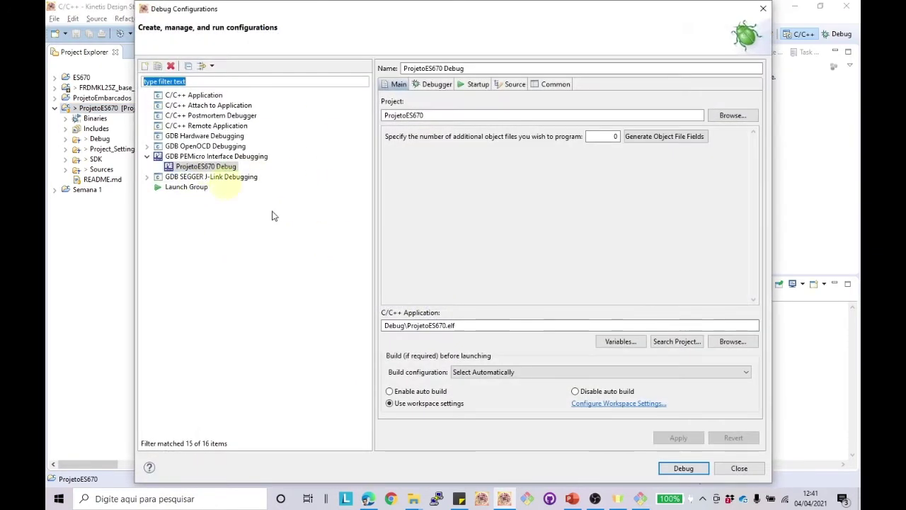
click(686, 468)
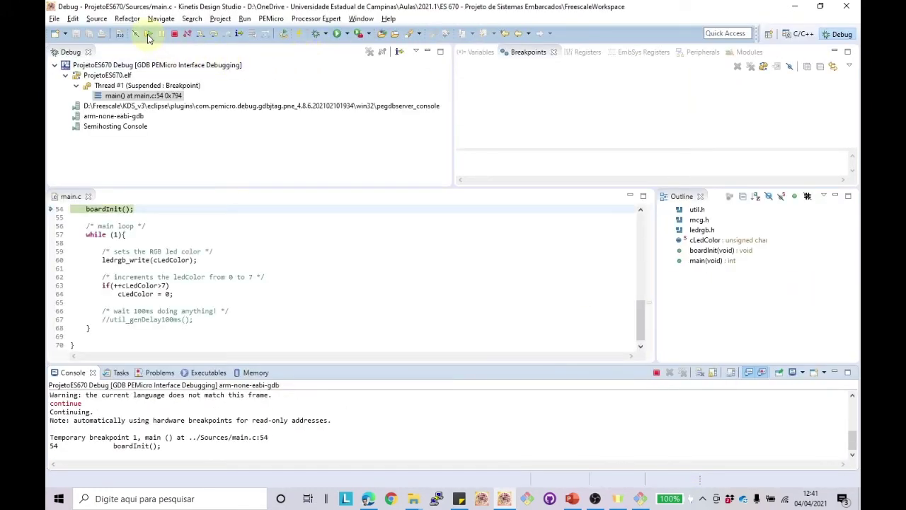
click(148, 36)
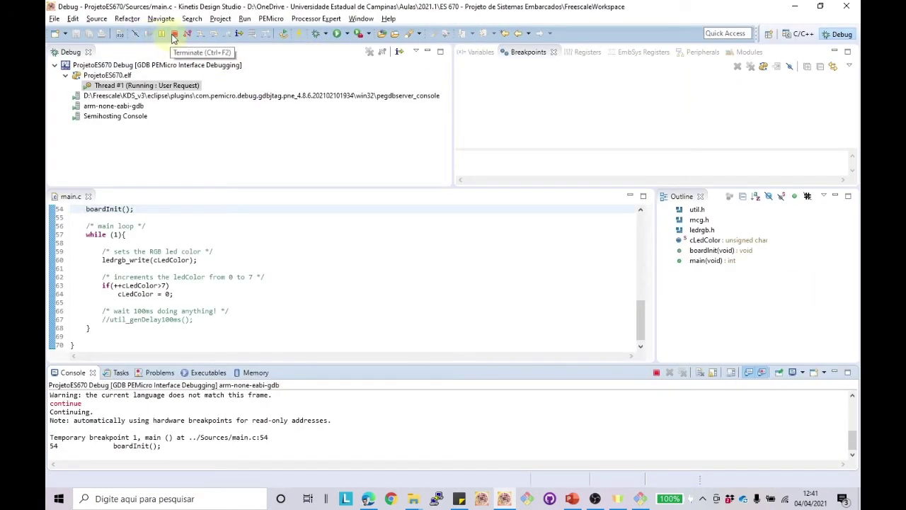
click(177, 37)
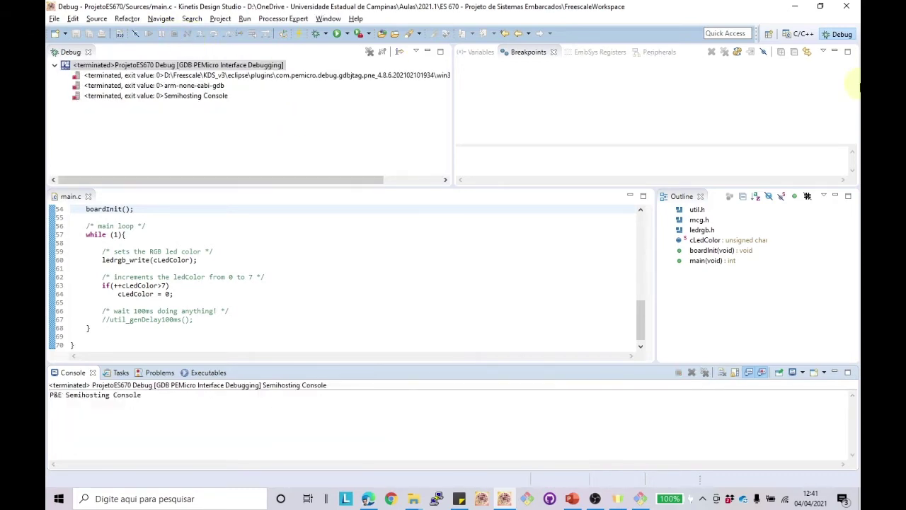
click(803, 35)
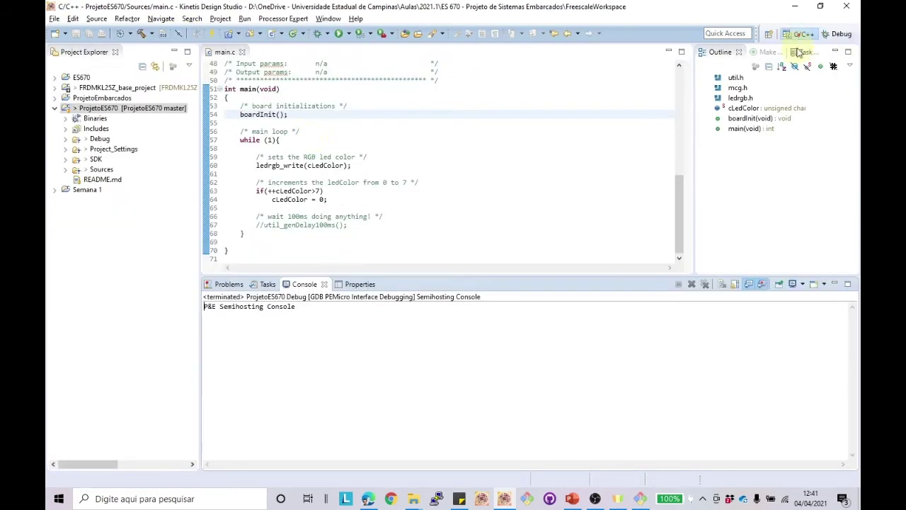
click(67, 170)
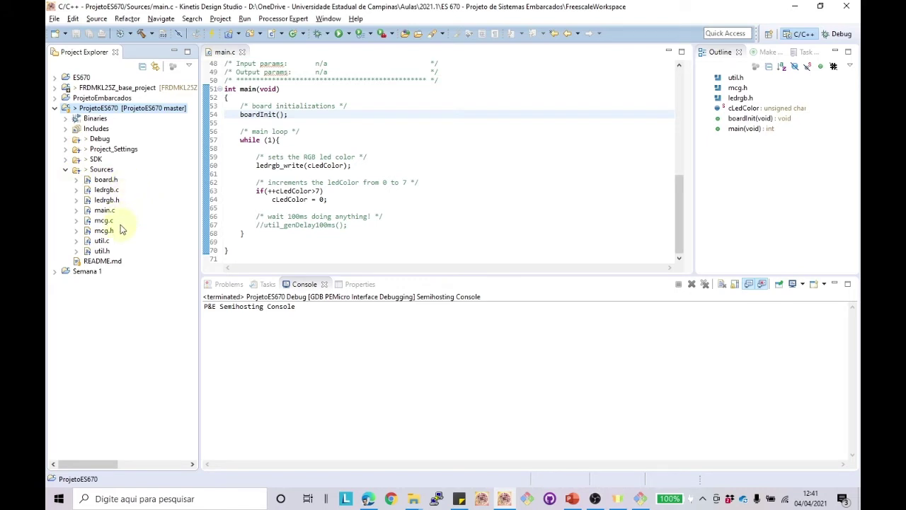
click(77, 211)
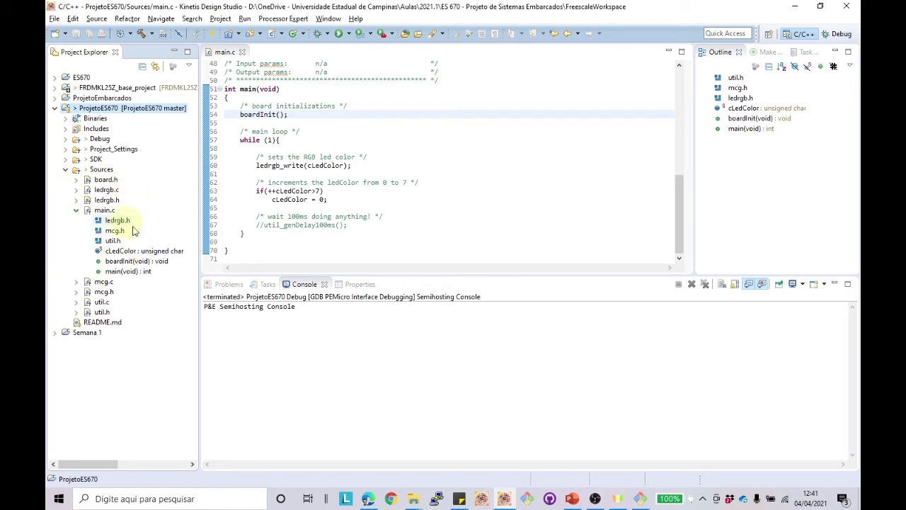
click(104, 210)
click(76, 210)
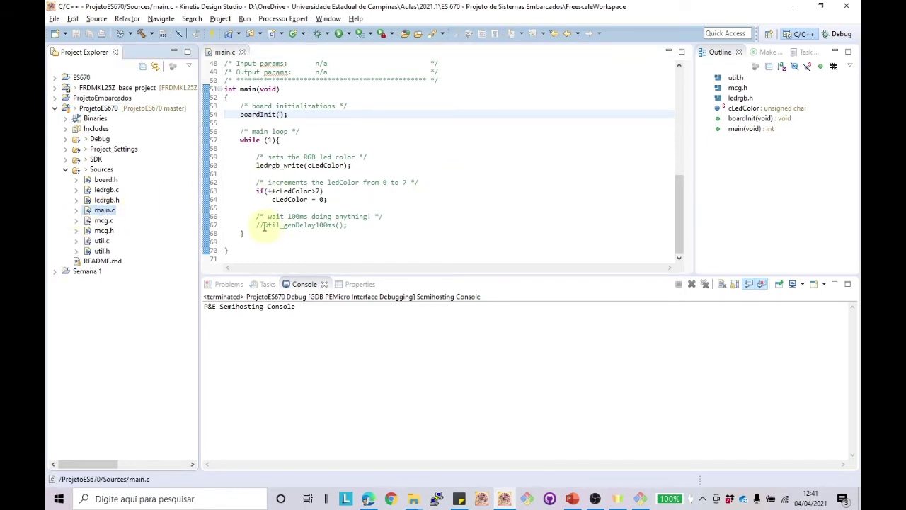
drag(253, 225, 347, 225)
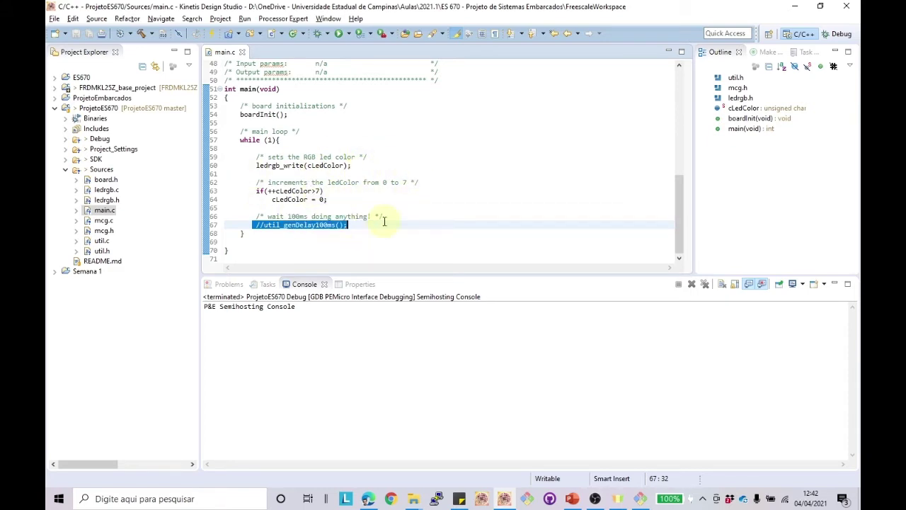
click(257, 166)
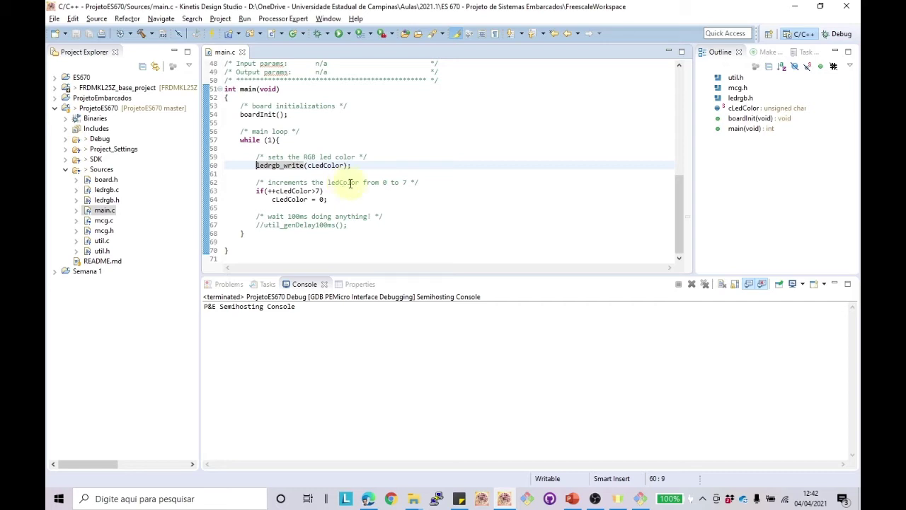
click(56, 109)
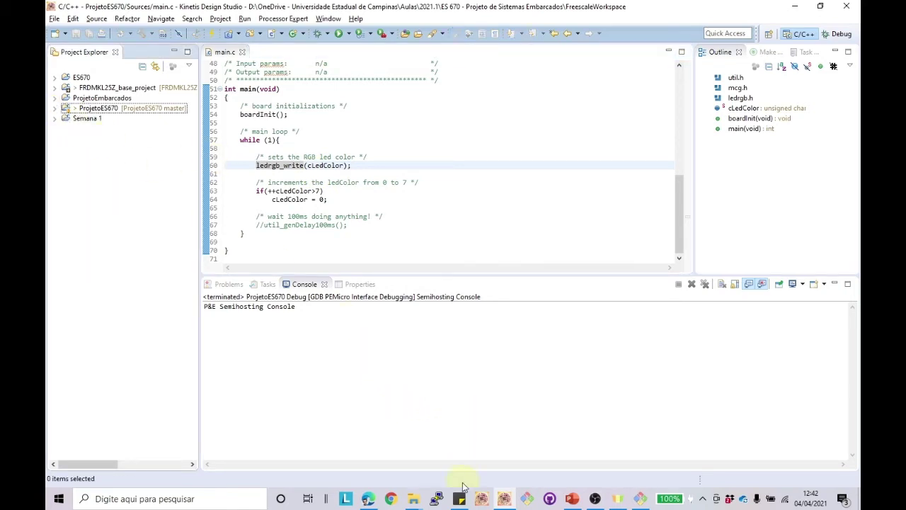
Step: In Git Bash, run git status, then cd ProjetoES670 into the cloned repository
mouse_move(413, 498)
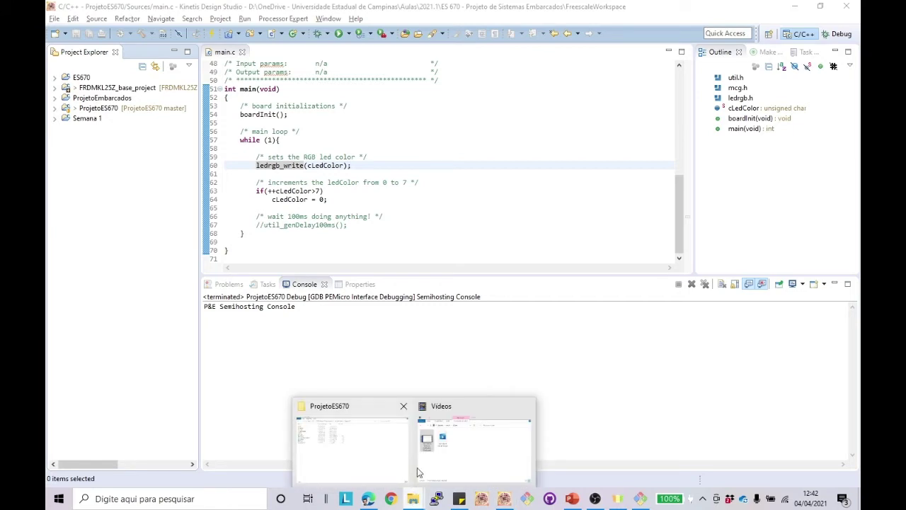
click(338, 450)
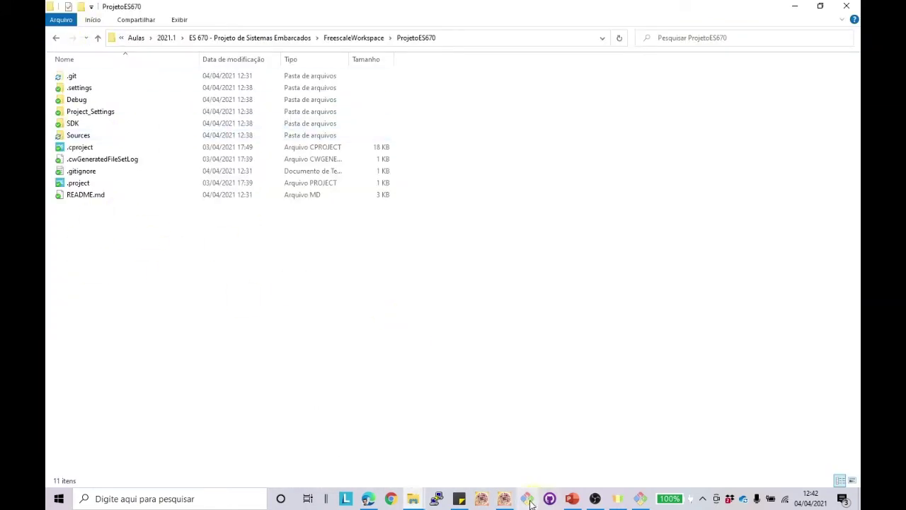
mouse_move(528, 498)
click(566, 446)
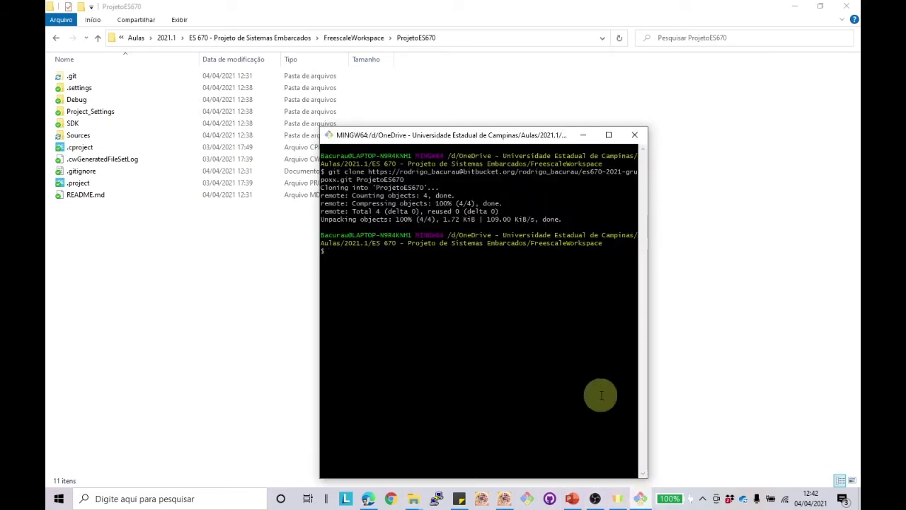
text(git status)
key(Return)
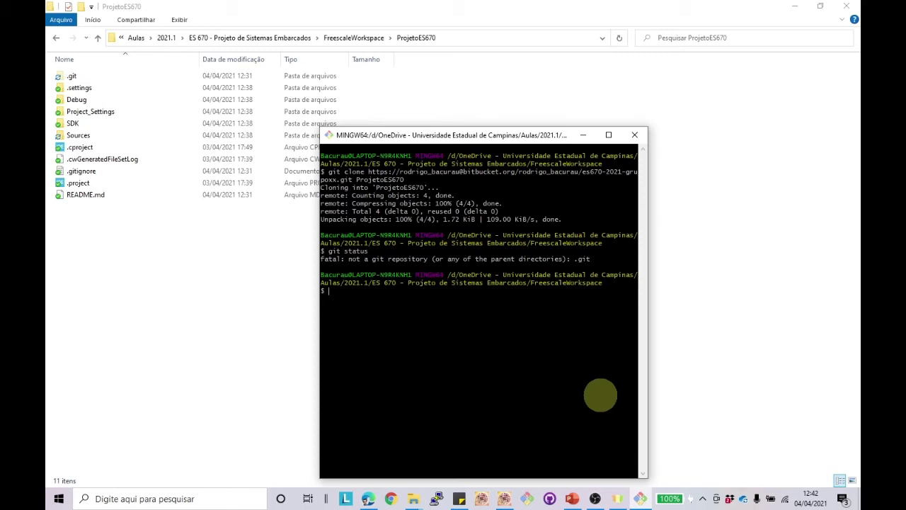
text(cd ProjetoES670)
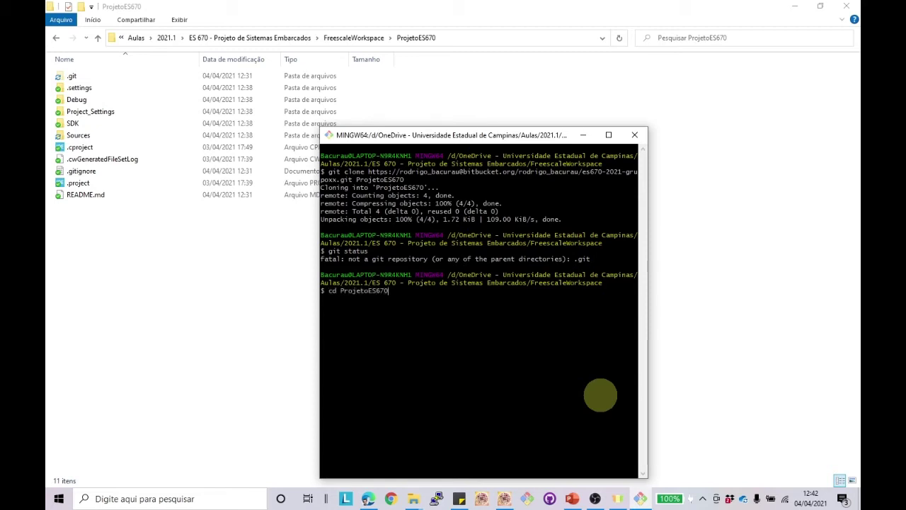
key(Return)
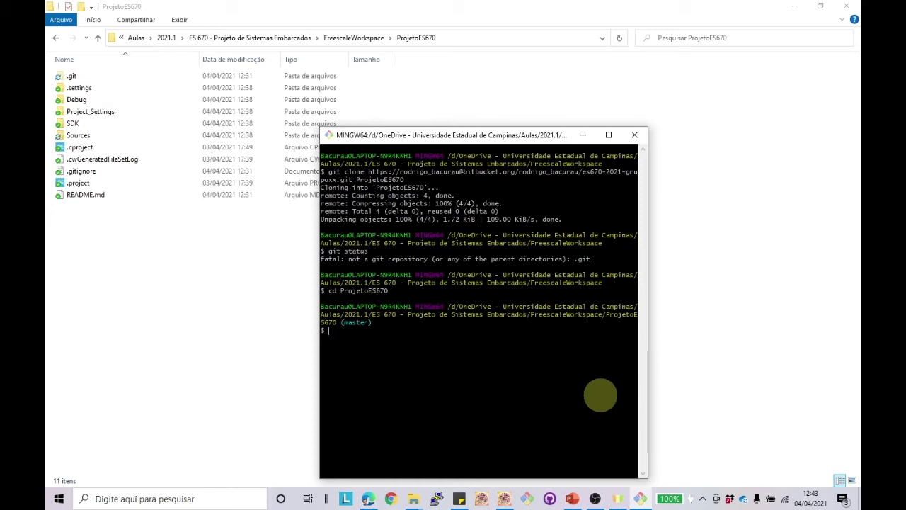
Step: List the repository contents with ls and ls -a, then clear the terminal
text(ls)
key(Return)
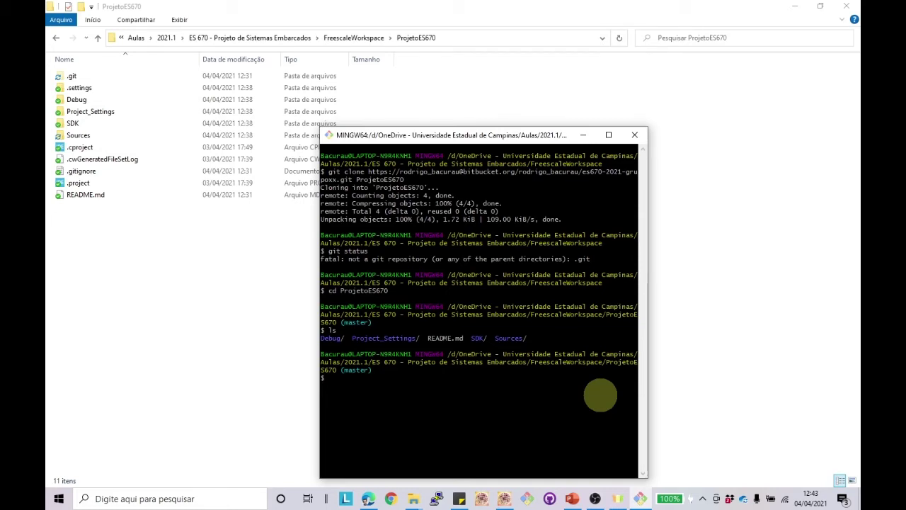
text(ls -a)
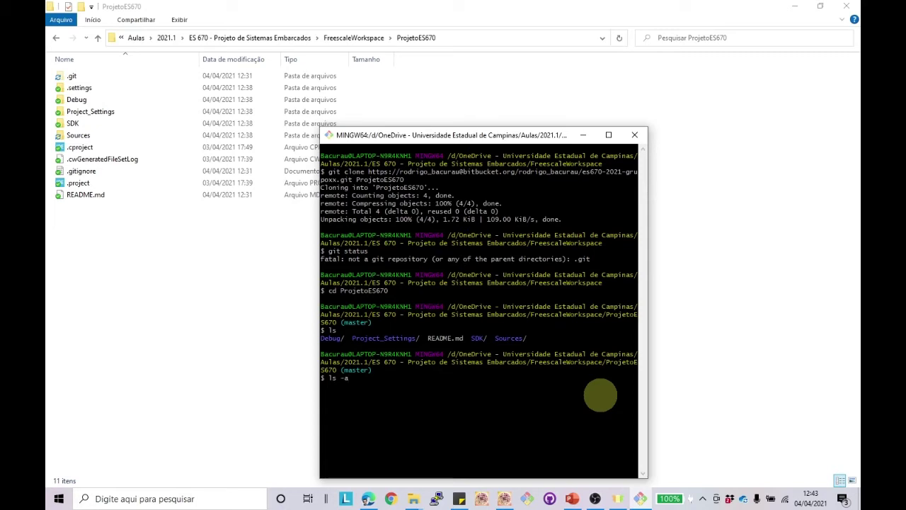
key(Return)
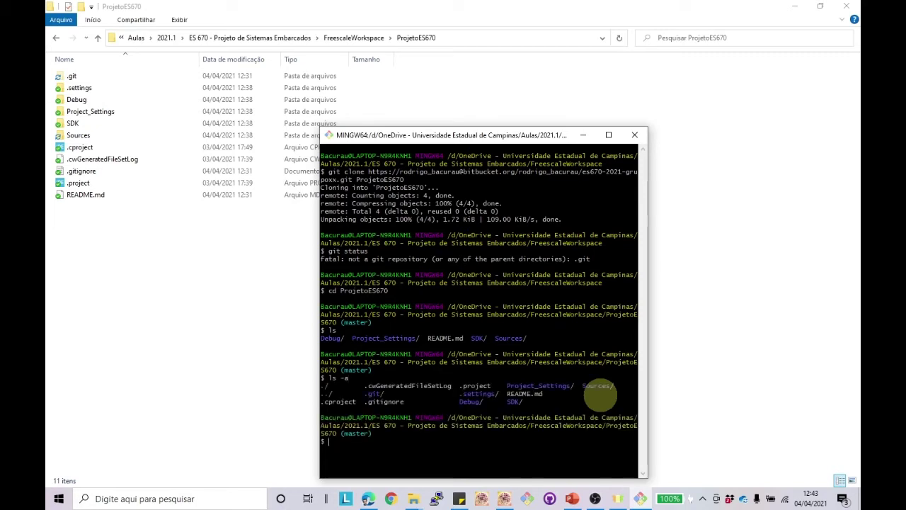
text(clear)
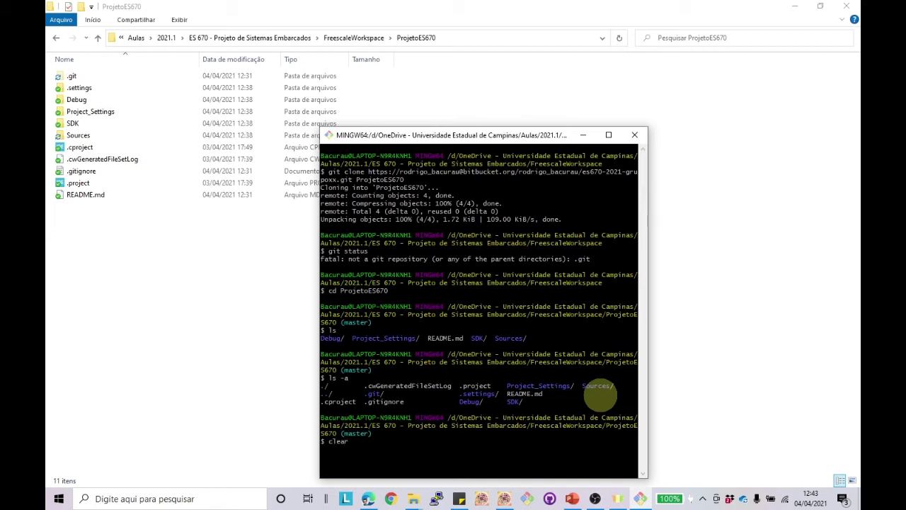
key(Return)
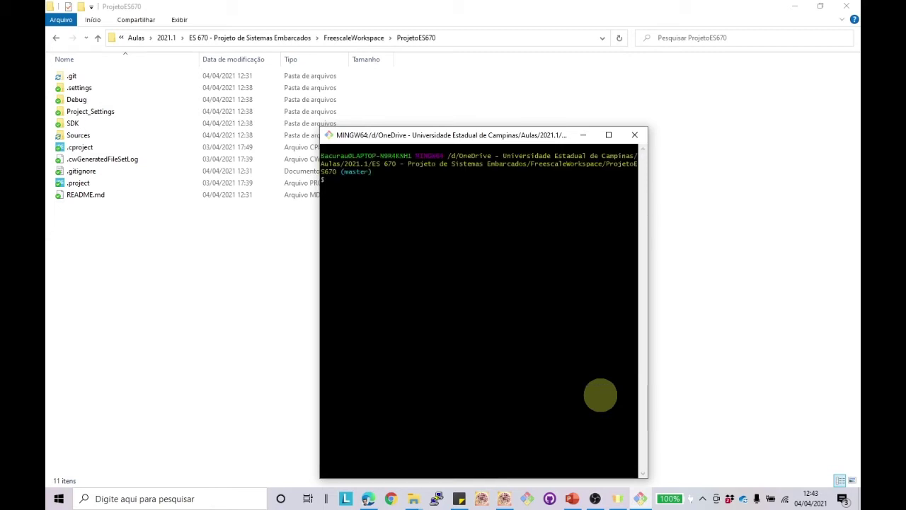
Step: Run git status showing project files untracked, then type git add . at the prompt
text(git status)
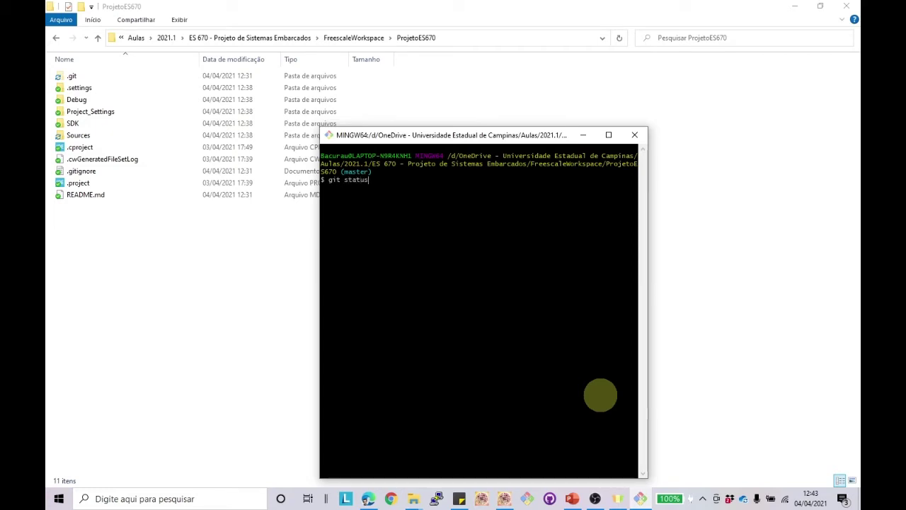
key(Return)
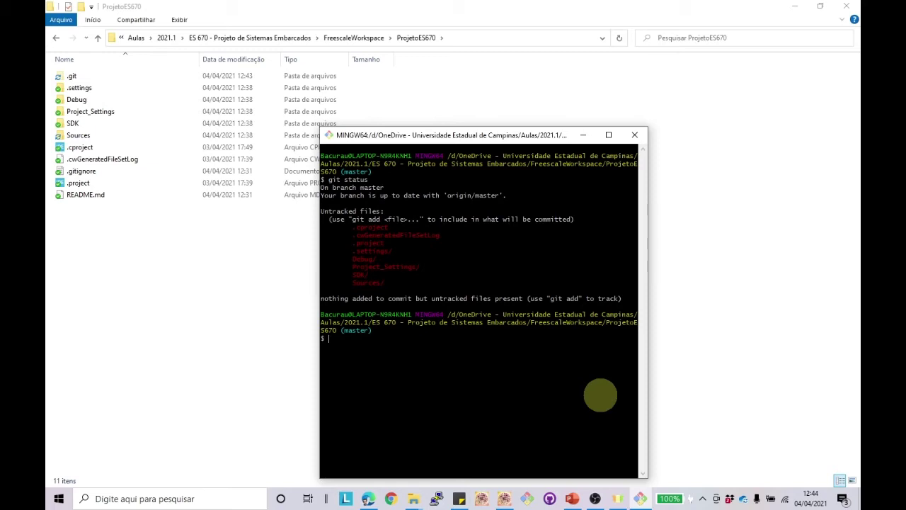
text(git )
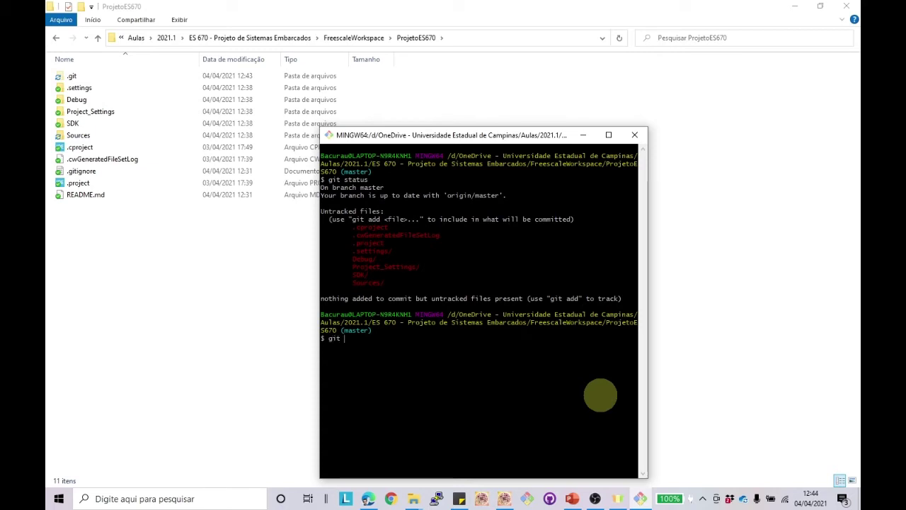
text(add .)
Step: Stage all files with git add ., enlarge the terminal, and confirm them staged via git status
key(Return)
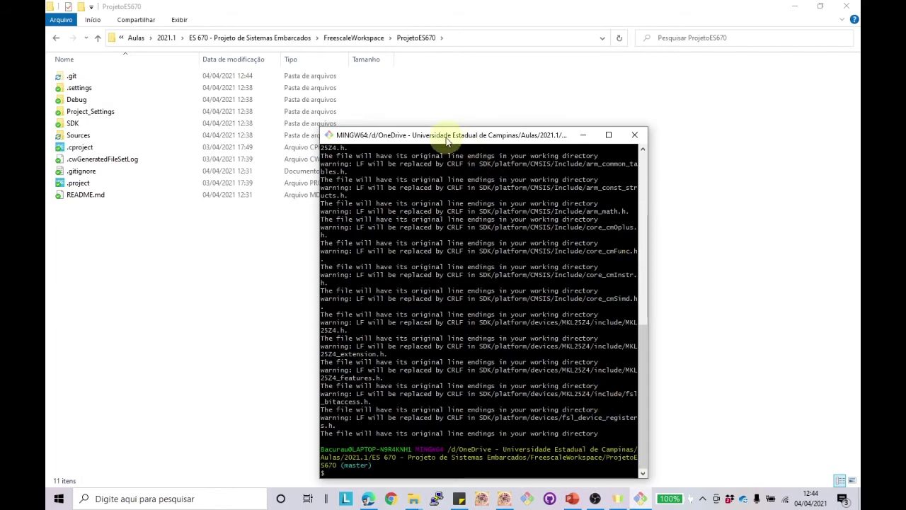
drag(446, 137, 373, 82)
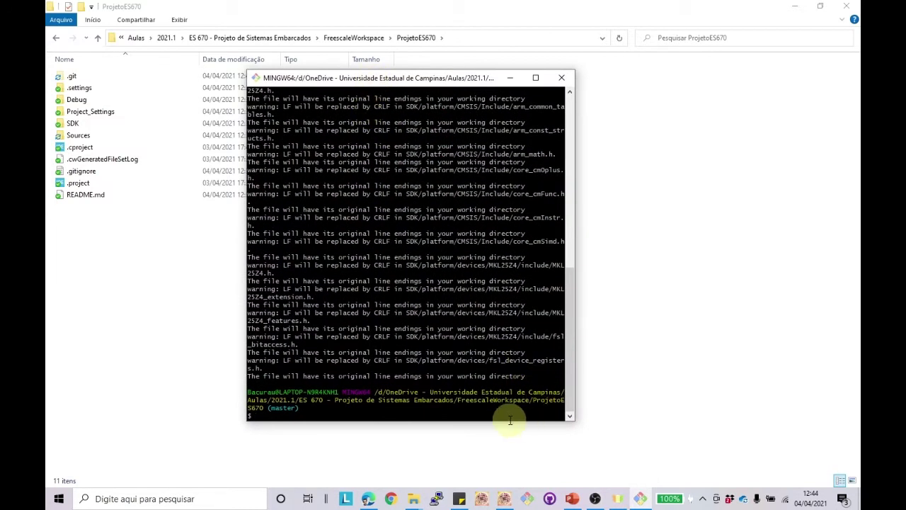
drag(510, 420, 510, 460)
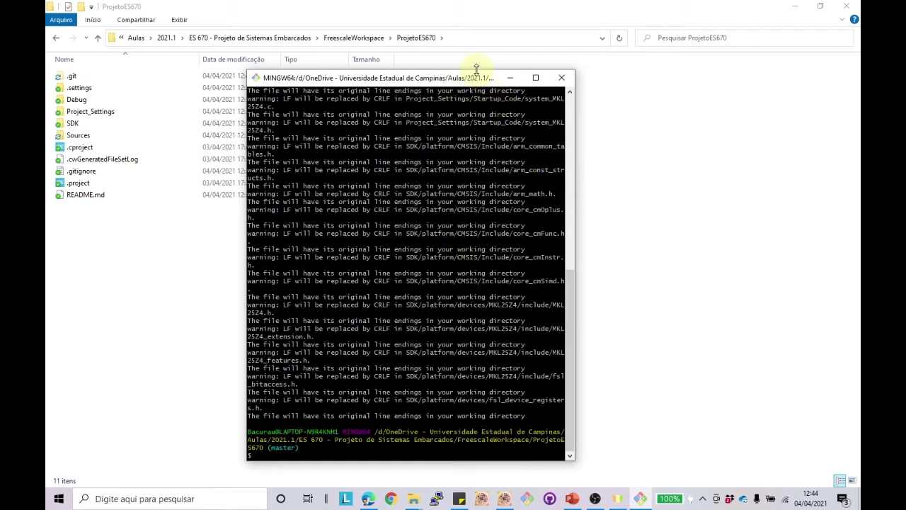
drag(475, 70, 475, 53)
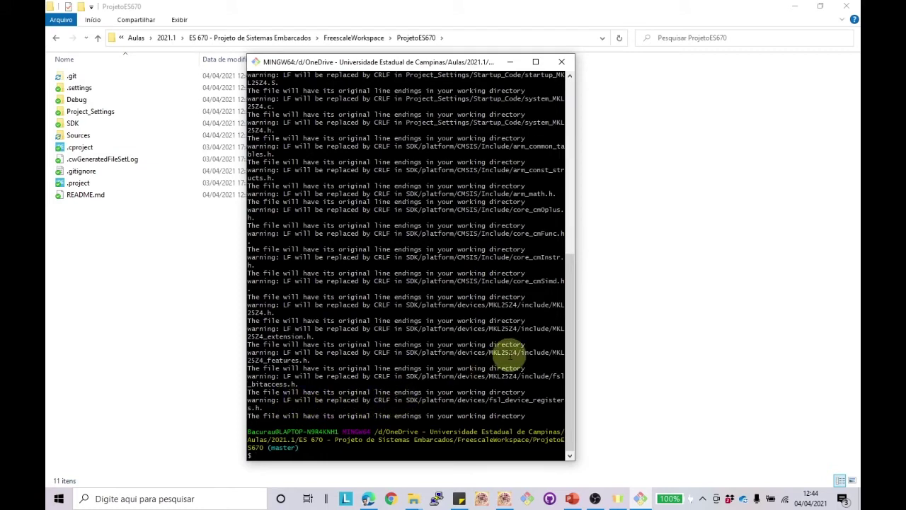
text(git status)
key(Return)
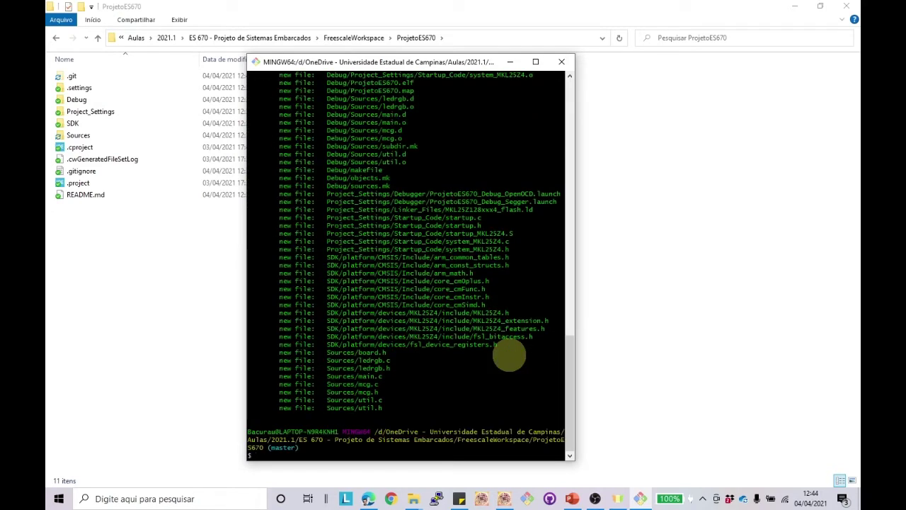
scroll(397, 305, up, 12)
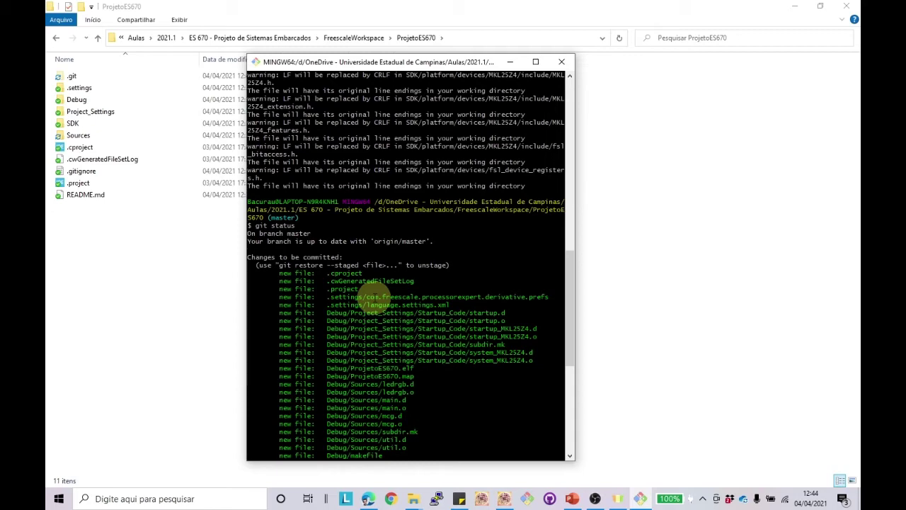
scroll(473, 266, down, 8)
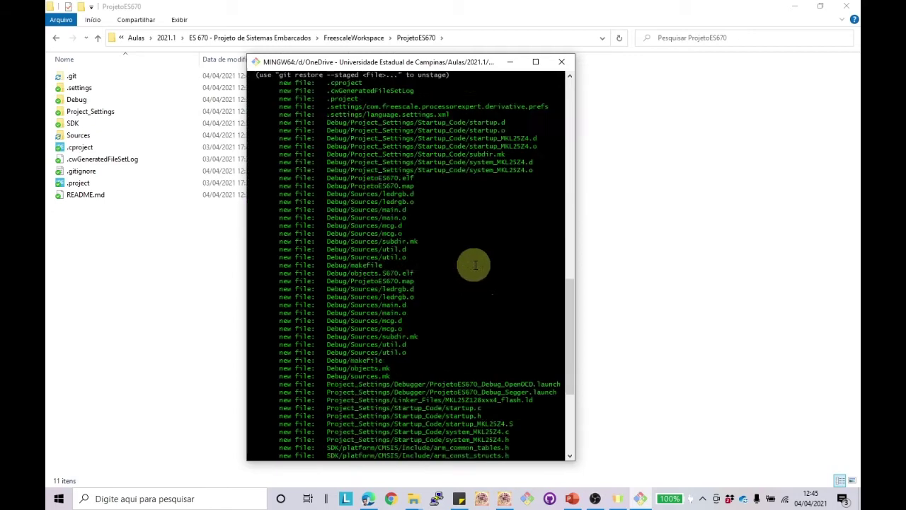
scroll(473, 265, down, 4)
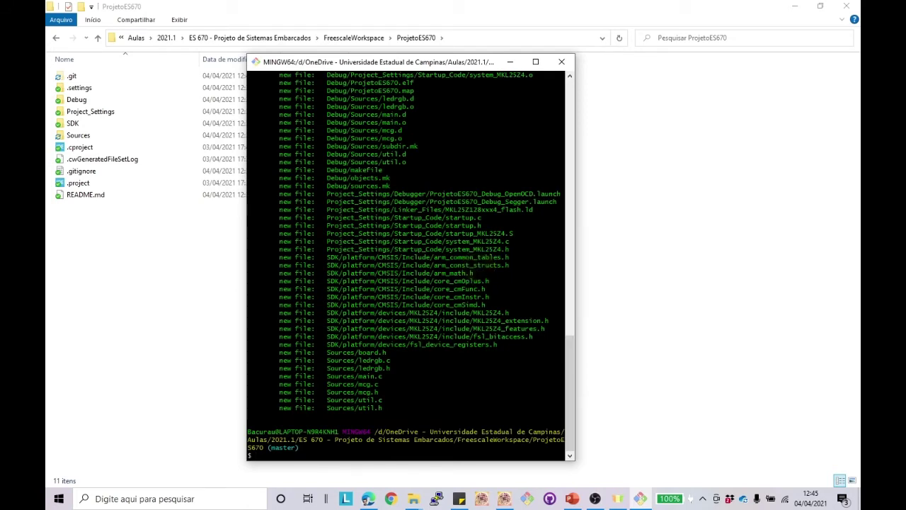
Step: Commit the staged files with the message "Inclusão dos arquivos base do projeto"
click(368, 499)
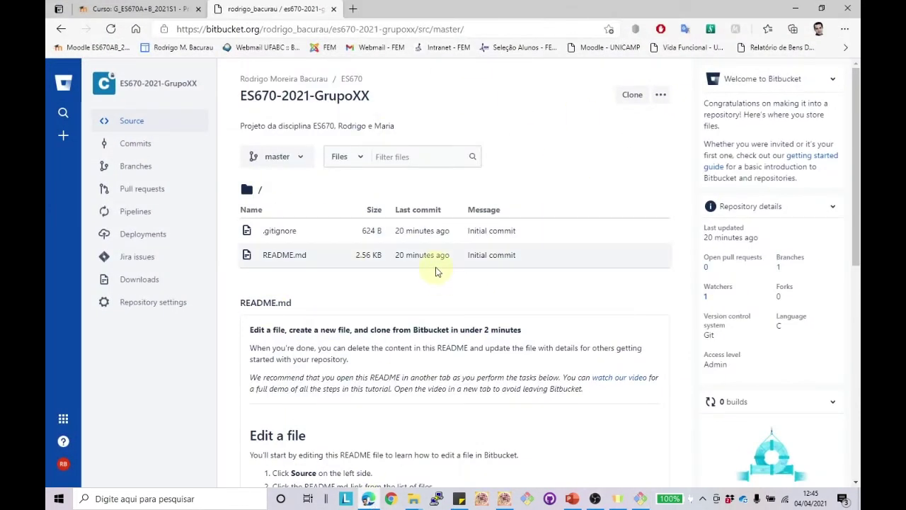
click(795, 8)
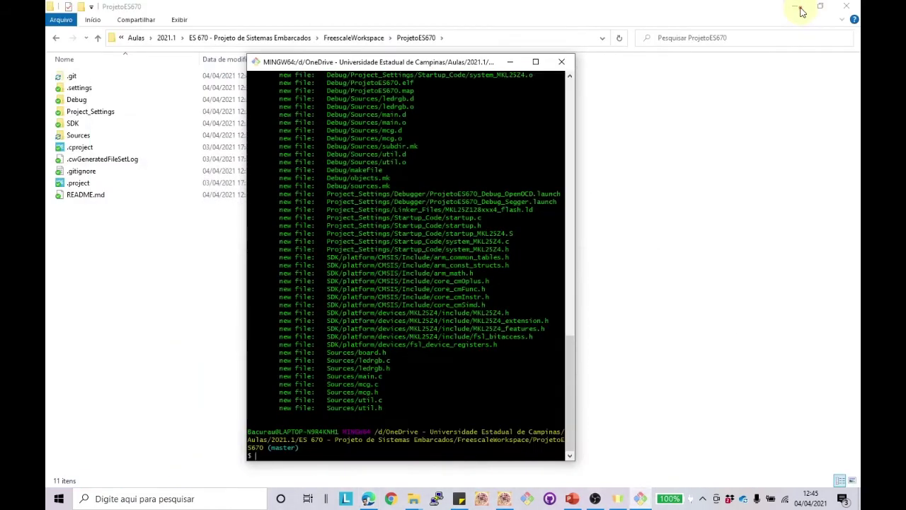
text(git commit -m "")
key(Left)
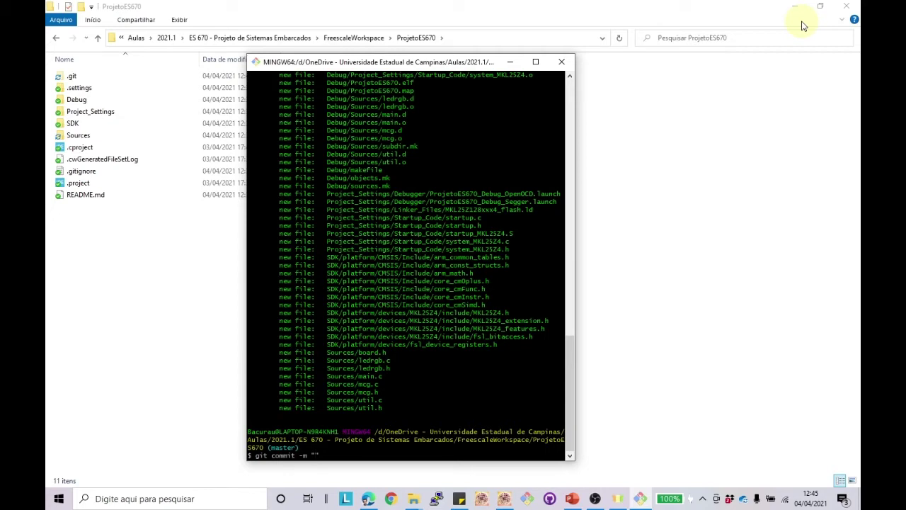
text(Inclusão )
text(dos arquivos)
text( base do pro)
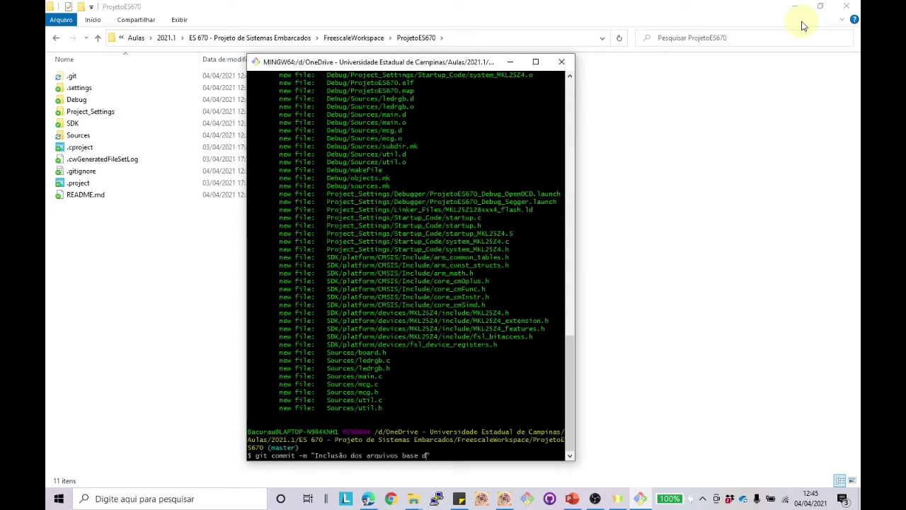
text(ej)
key(BackSpace)
key(BackSpace)
text(jeto")
key(Return)
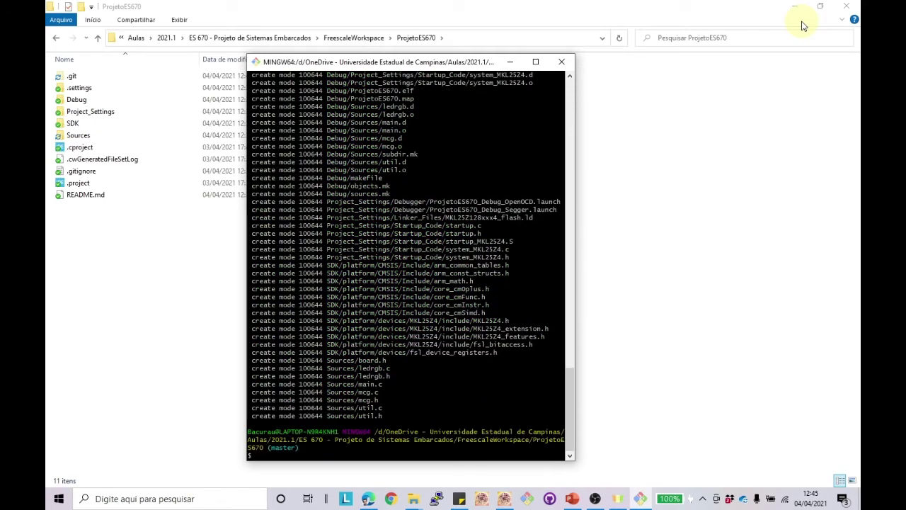
Step: Run git status to confirm a clean tree one commit ahead, then view Bitbucket
text(git status)
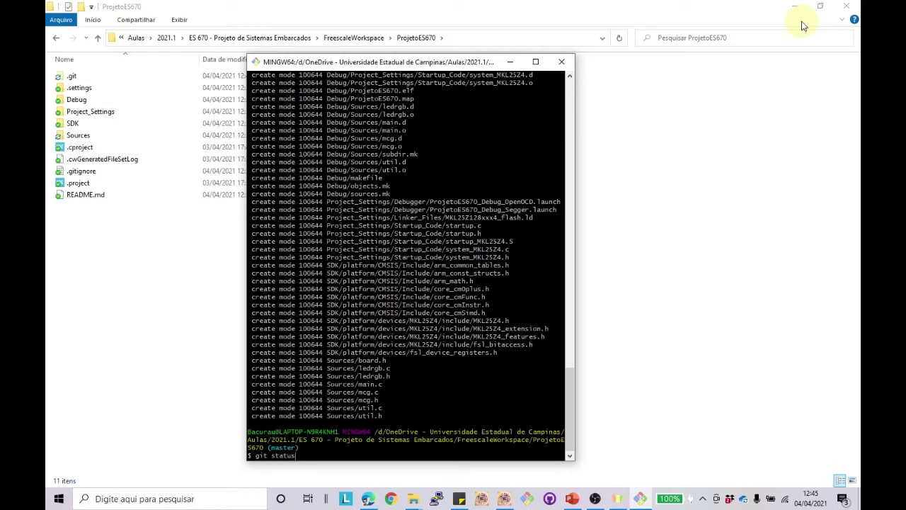
key(Return)
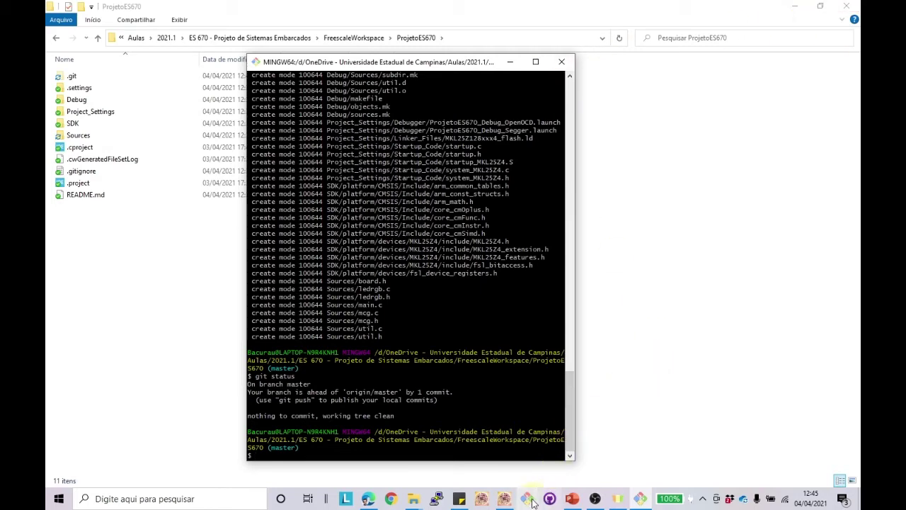
click(368, 499)
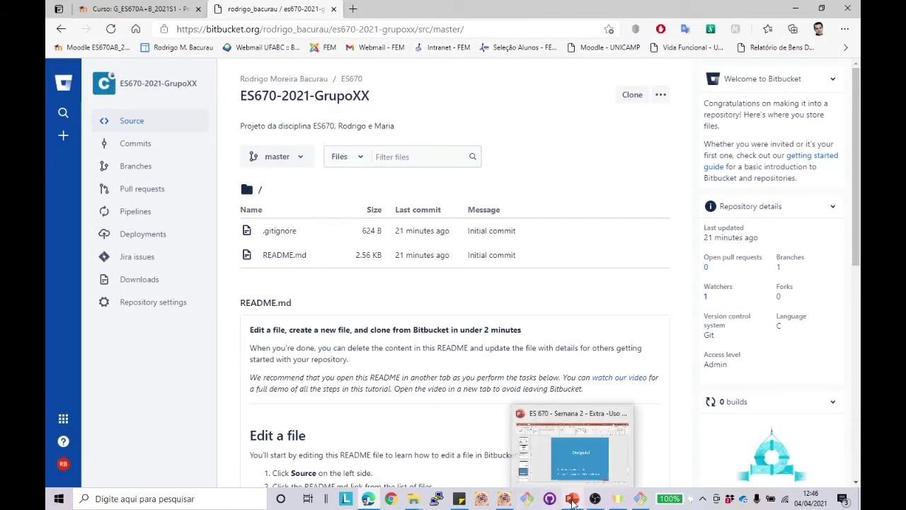
Step: Delete the wait comment and commented-out util_genDelay100ms call from main.c and save it
click(504, 499)
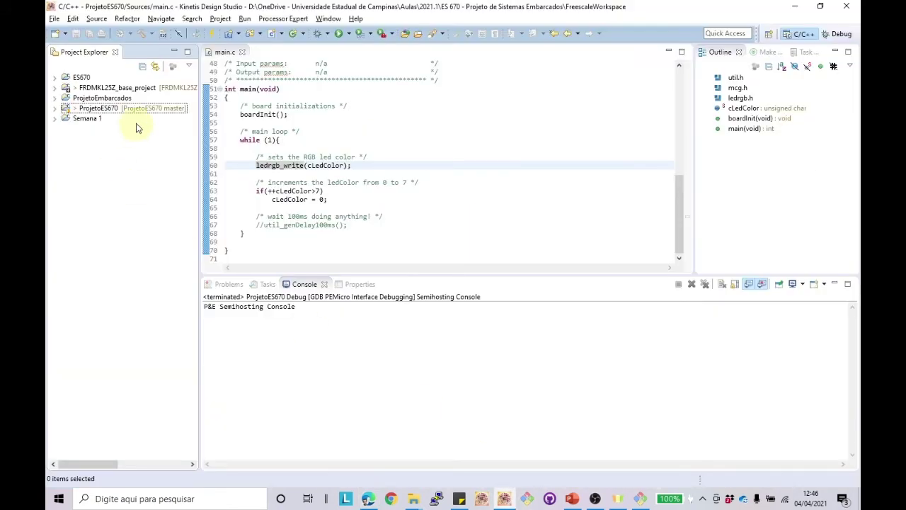
click(56, 108)
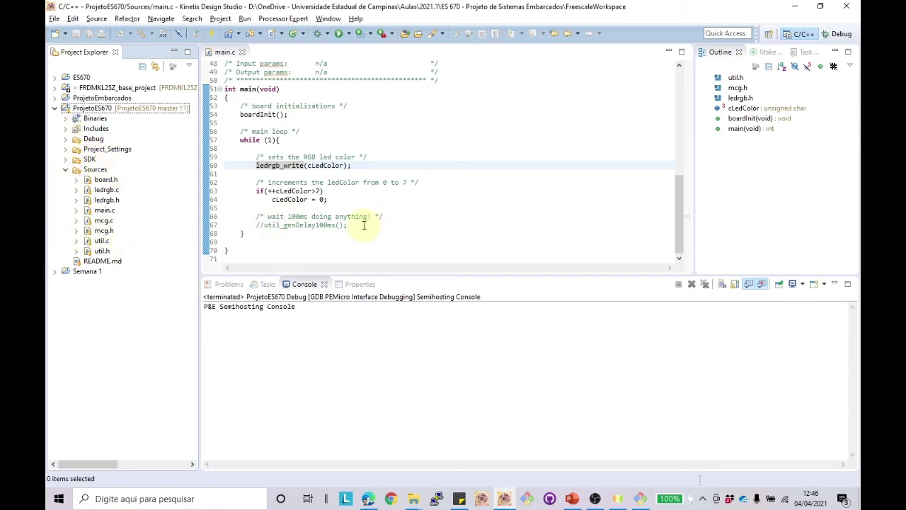
drag(364, 225, 206, 215)
key(Delete)
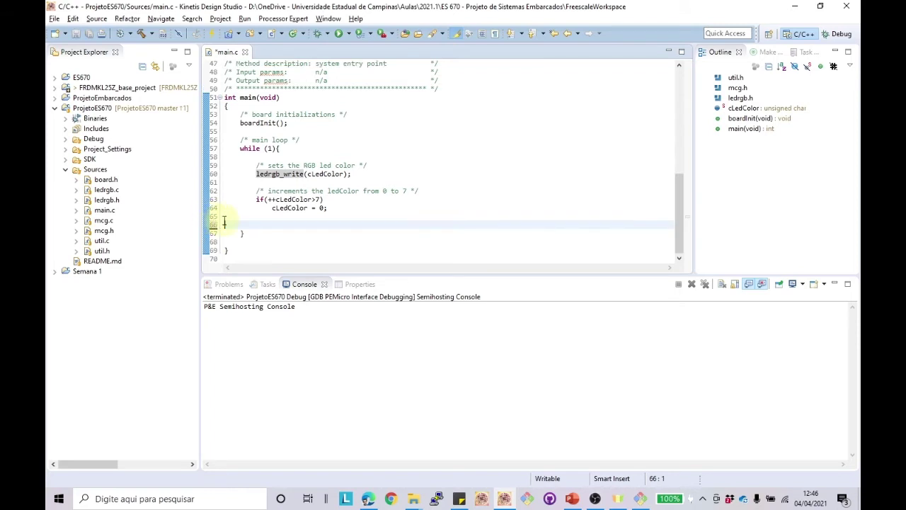
key(BackSpace)
key(BackSpace)
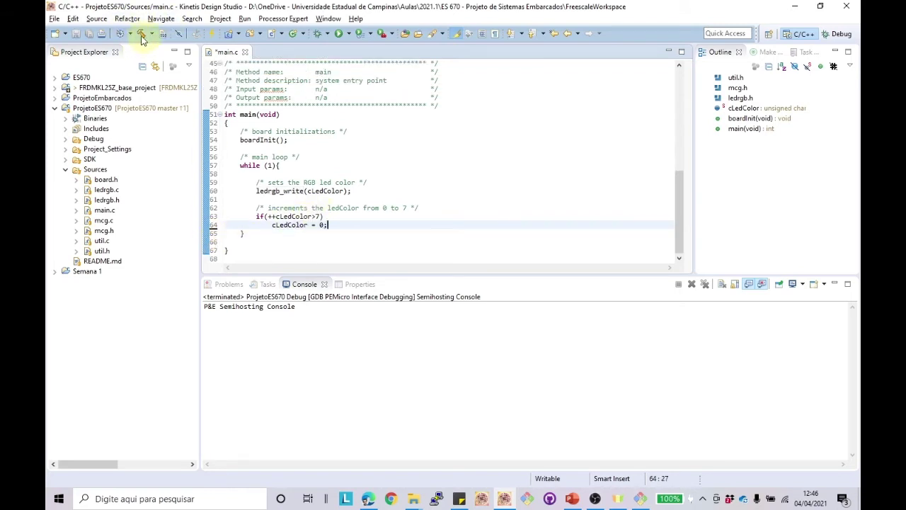
click(77, 34)
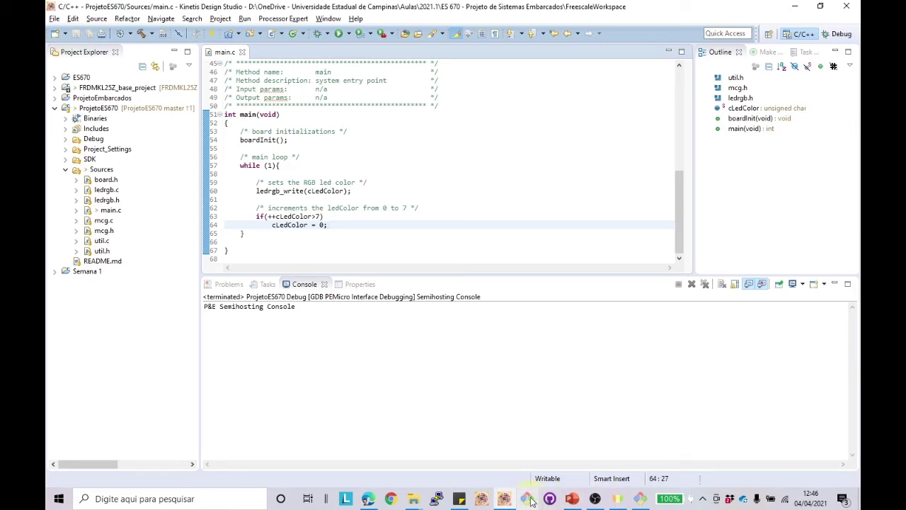
click(640, 499)
Step: Check the modified files and commit all changes as 'Exclusao de delayms no main.c'
key(Up)
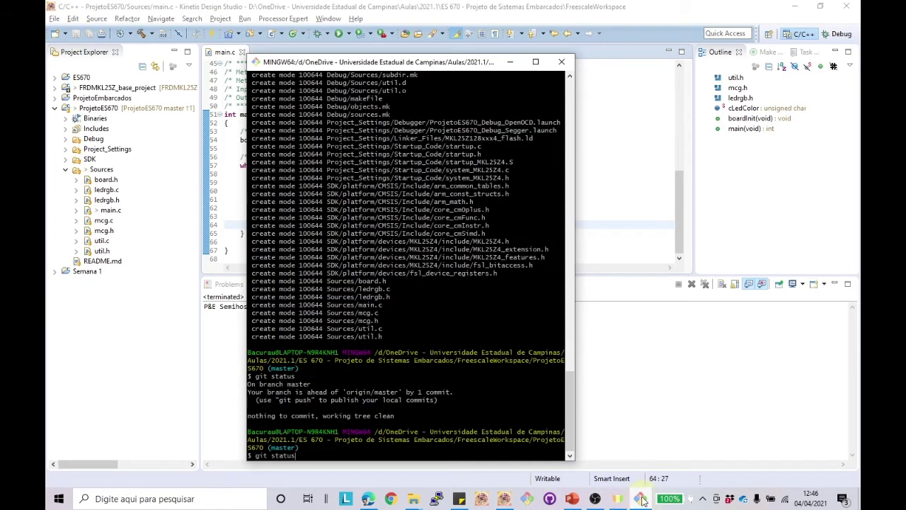
key(Return)
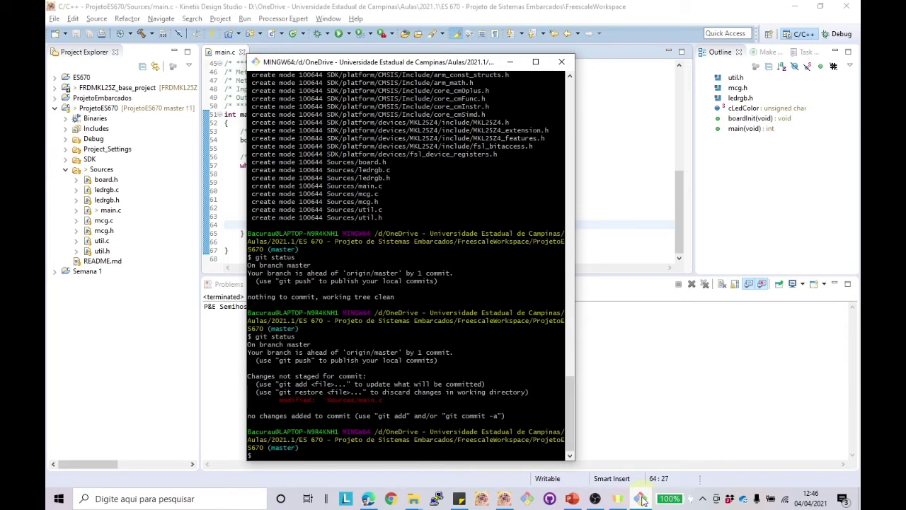
text(git ac)
key(BackSpace)
text(ommit)
text( -a)
text( -m)
text( ")
text(Modificação)
key(BackSpace)
key(BackSpace)
key(BackSpace)
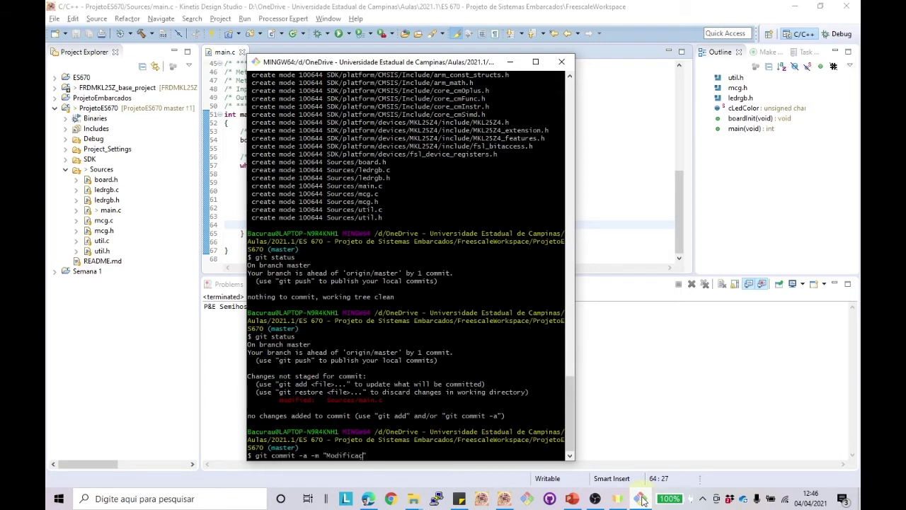
text(cao no main.c)
key(BackSpace)
key(BackSpace)
key(BackSpace)
key(BackSpace)
key(BackSpace)
key(BackSpace)
key(BackSpace)
key(BackSpace)
key(BackSpace)
key(BackSpace)
key(BackSpace)
text(Exclusao de delayms)
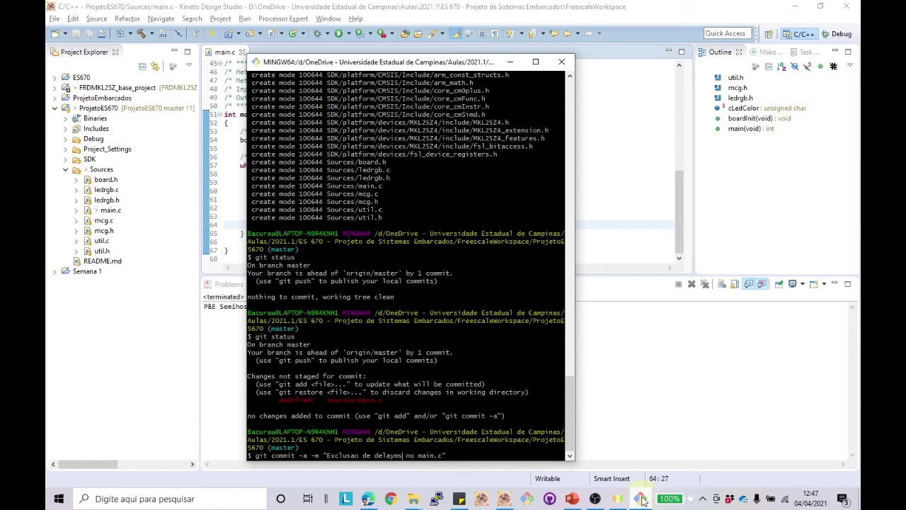
key(Return)
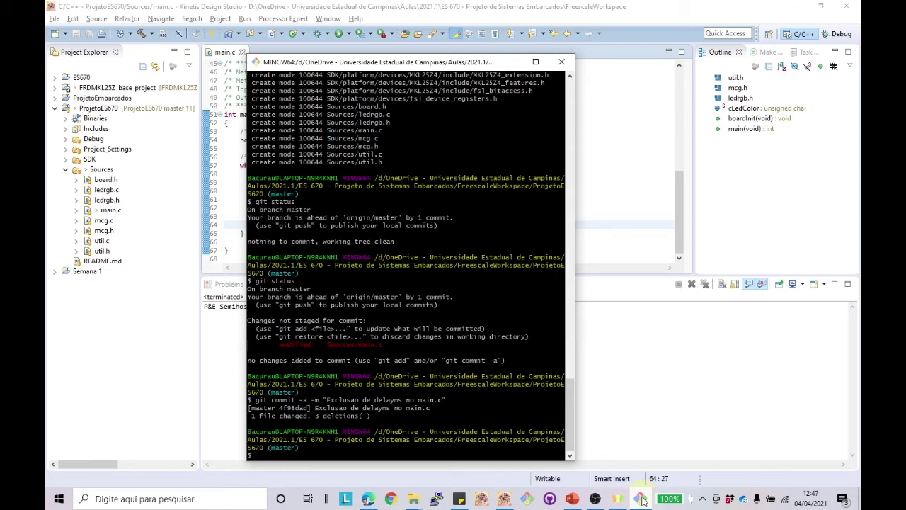
Step: Confirm with git status that master is two commits ahead, then minimise the terminal
text(git status)
key(Return)
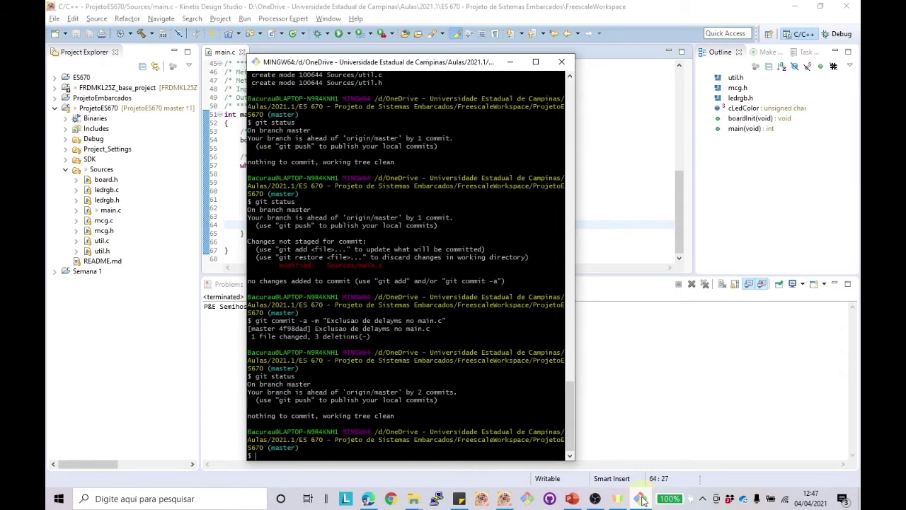
click(92, 214)
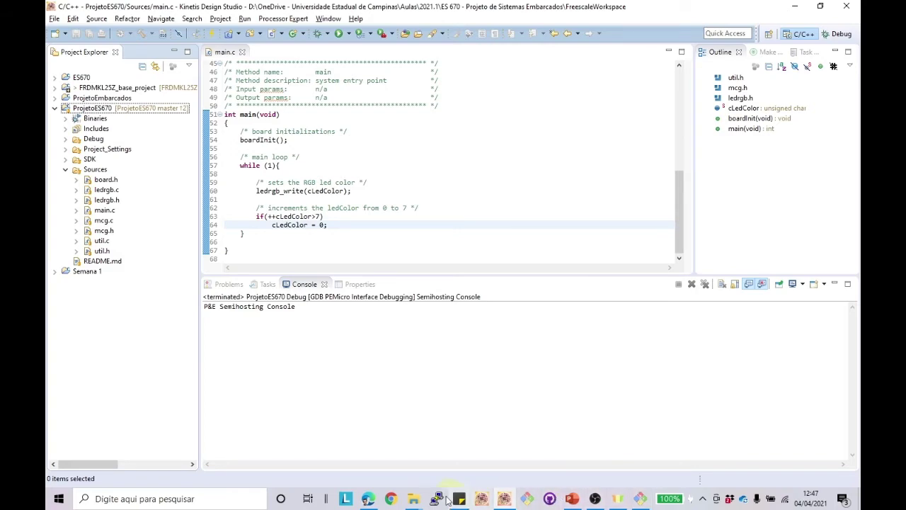
Step: Push both local commits to Bitbucket's master with git push, then return to the browser
click(368, 499)
click(368, 499)
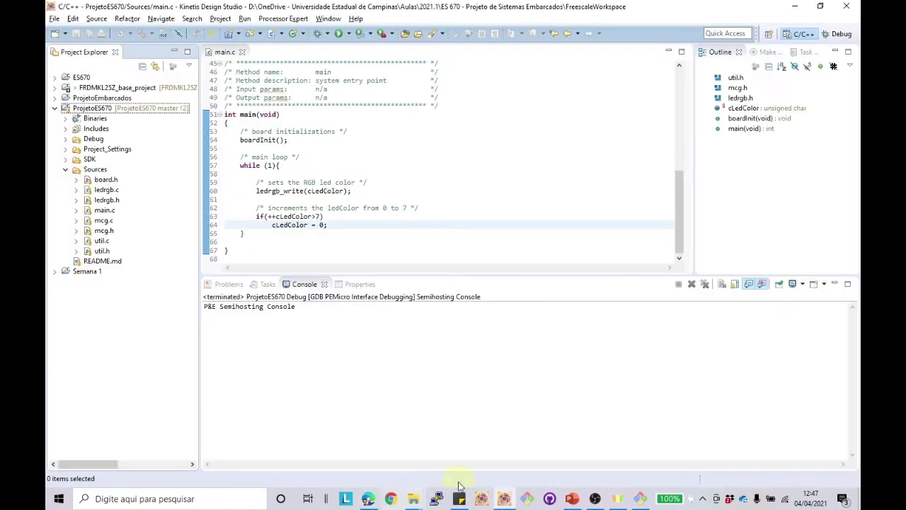
click(639, 499)
text(git)
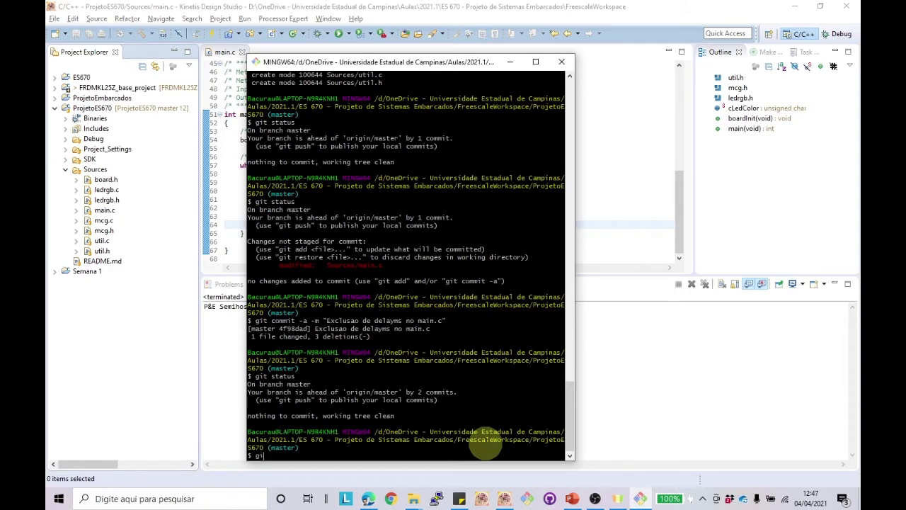
text( push)
key(Return)
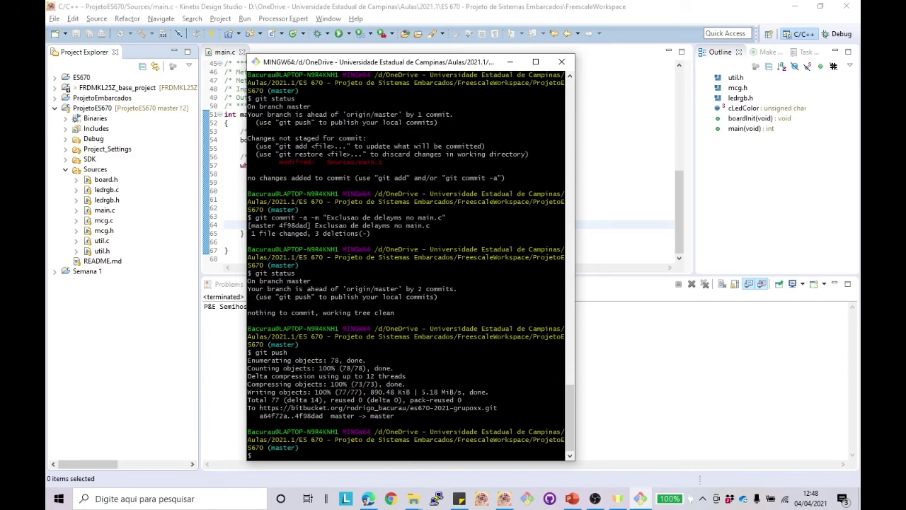
click(368, 498)
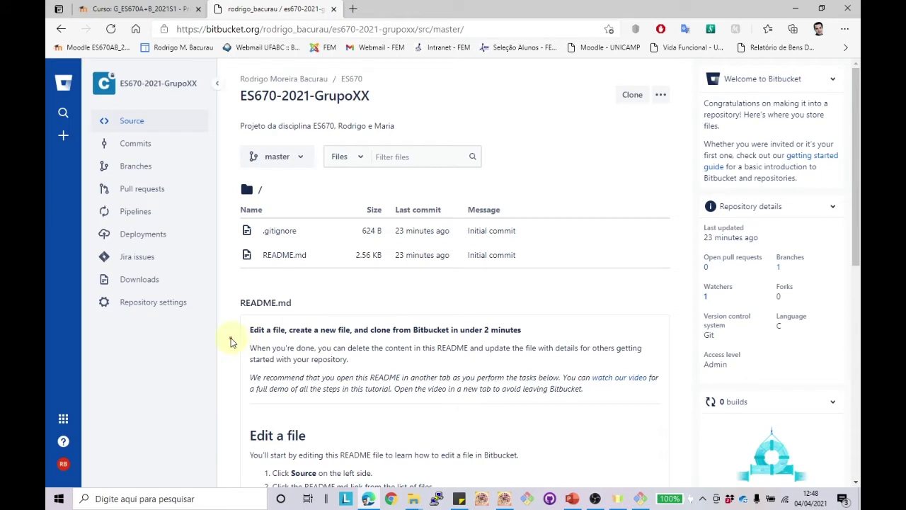
Step: Reload the ES670-2021-GrupoXX repository and view the pushed Sources/main.c code
click(182, 47)
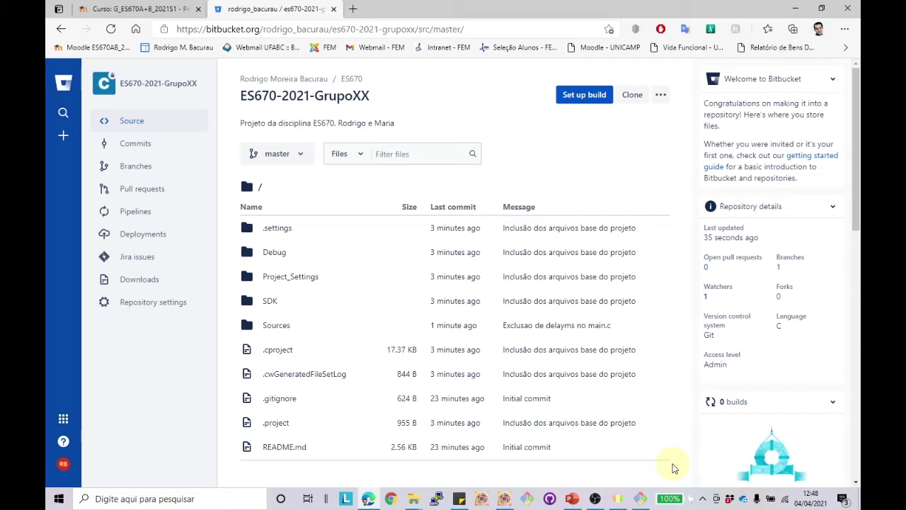
click(278, 326)
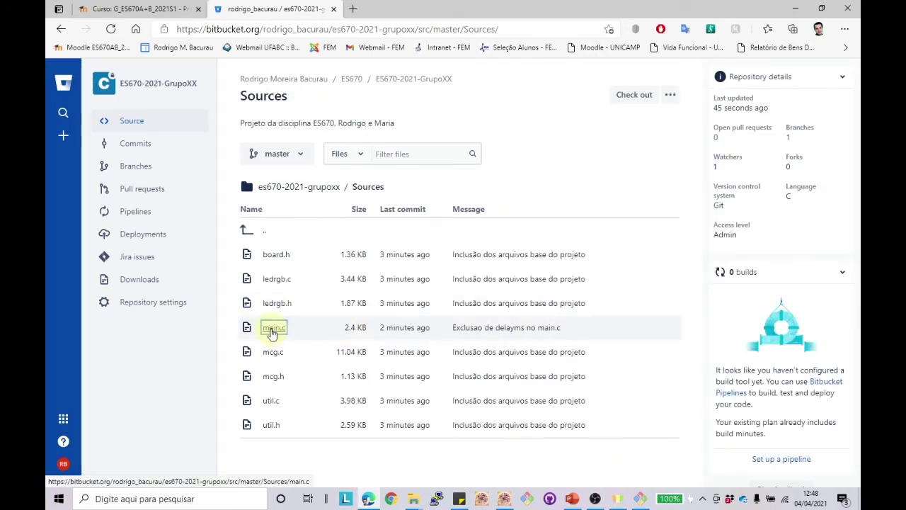
click(274, 327)
scroll(383, 296, down, 3)
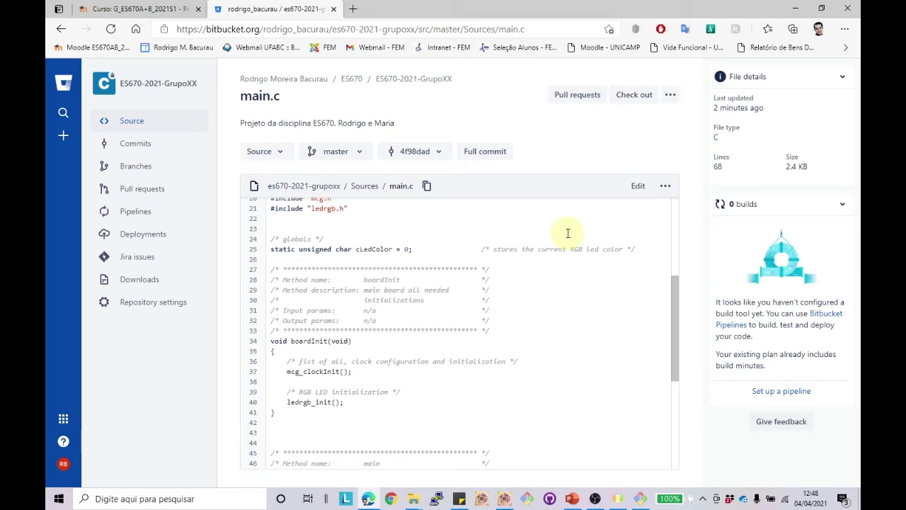
Step: Edit main.c online and delete the colour-increment comment and if statement
click(638, 190)
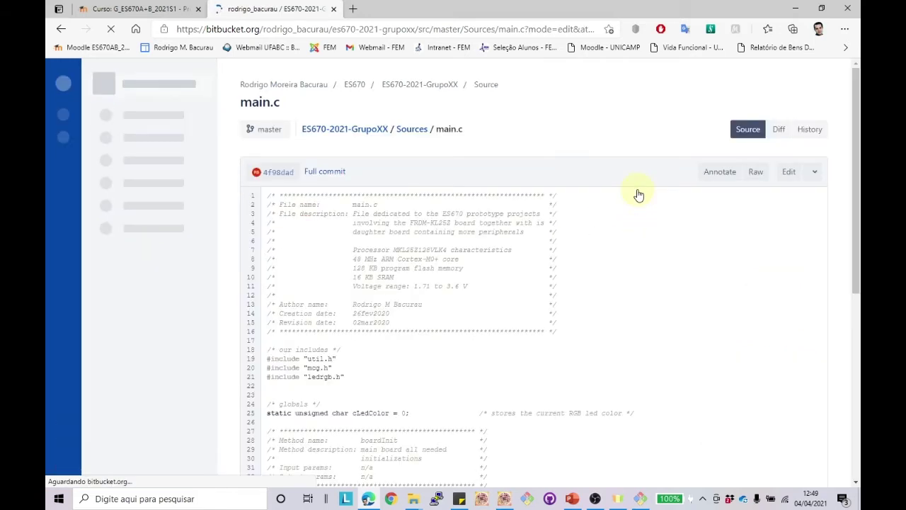
scroll(603, 247, down, 5)
scroll(602, 243, down, 5)
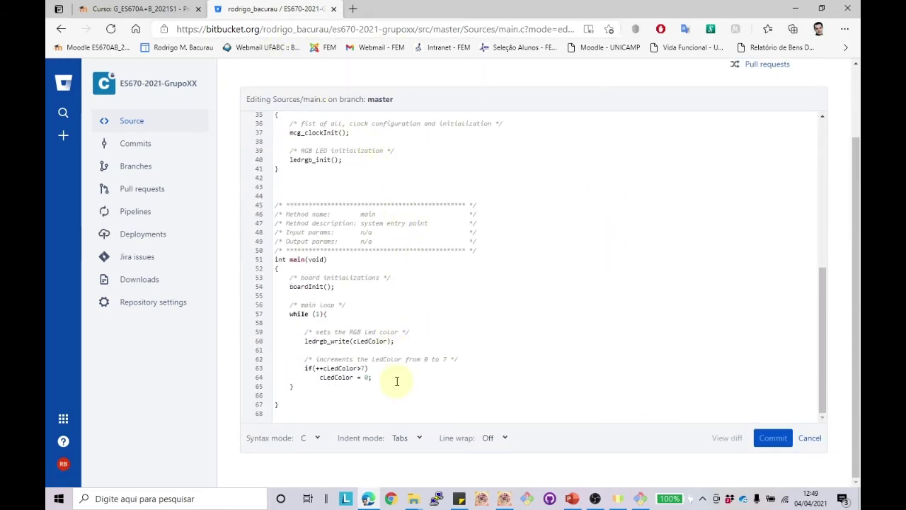
drag(390, 376, 269, 360)
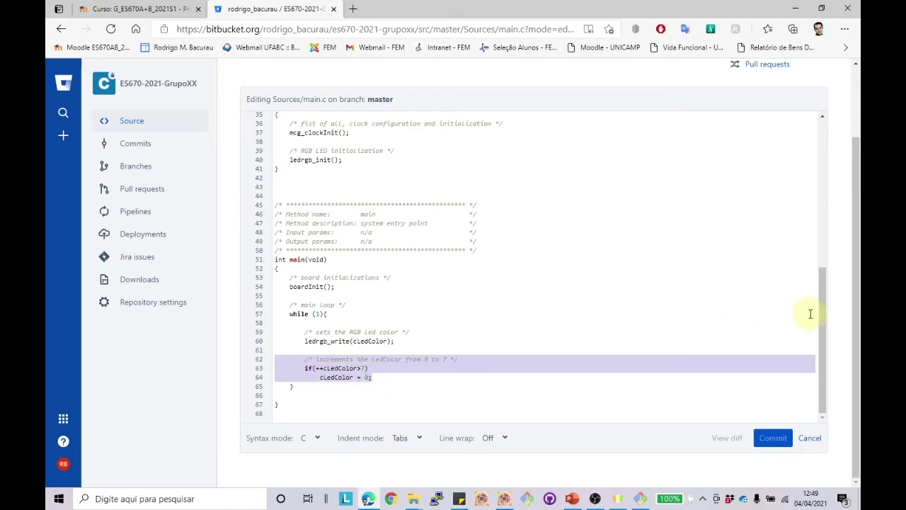
key(Delete)
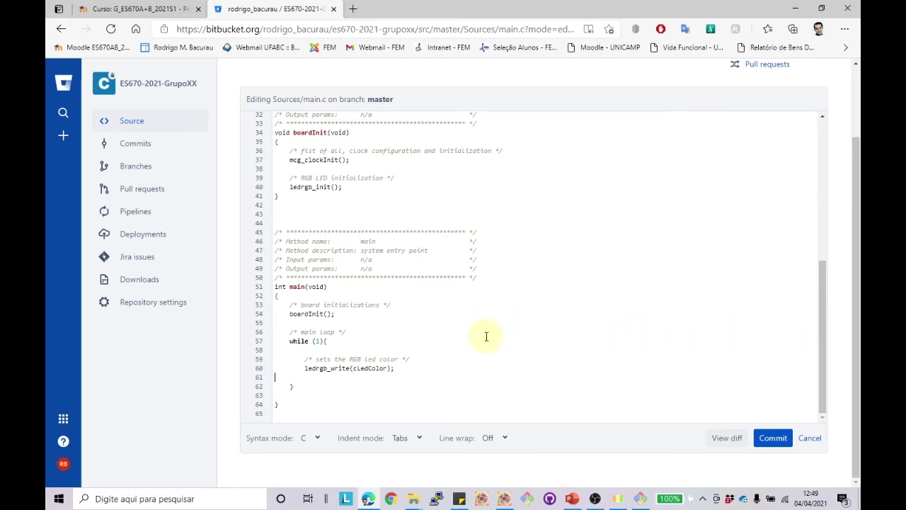
Step: Delete the LED colour comment and ledrgb_write call, and put the loop's opening brace on its own line
drag(395, 368, 278, 360)
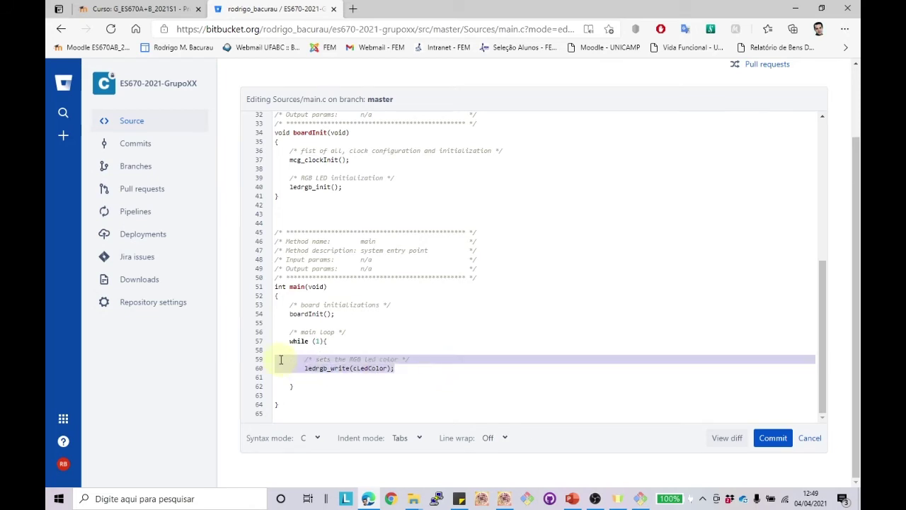
key(Delete)
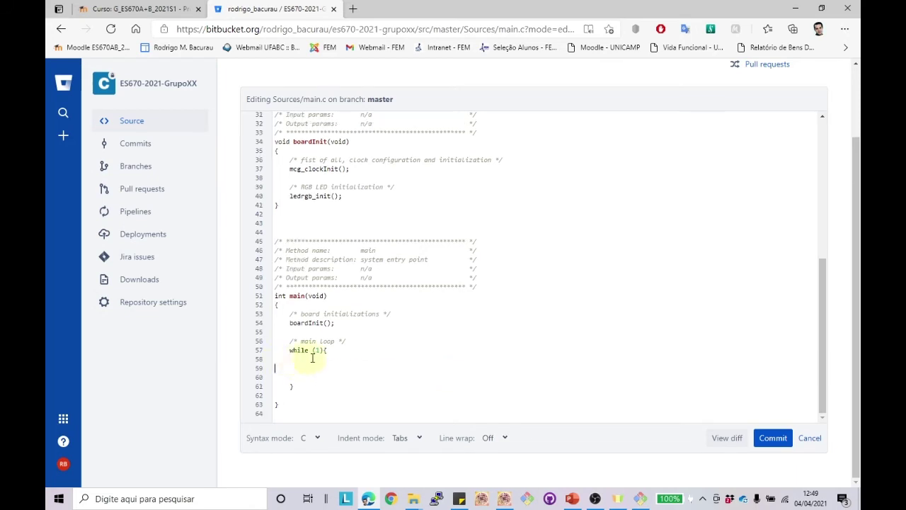
click(323, 350)
key(Return)
Step: Commit the online edit with the message 'Esvaziado a main.c' and view the repository's commits list
click(774, 439)
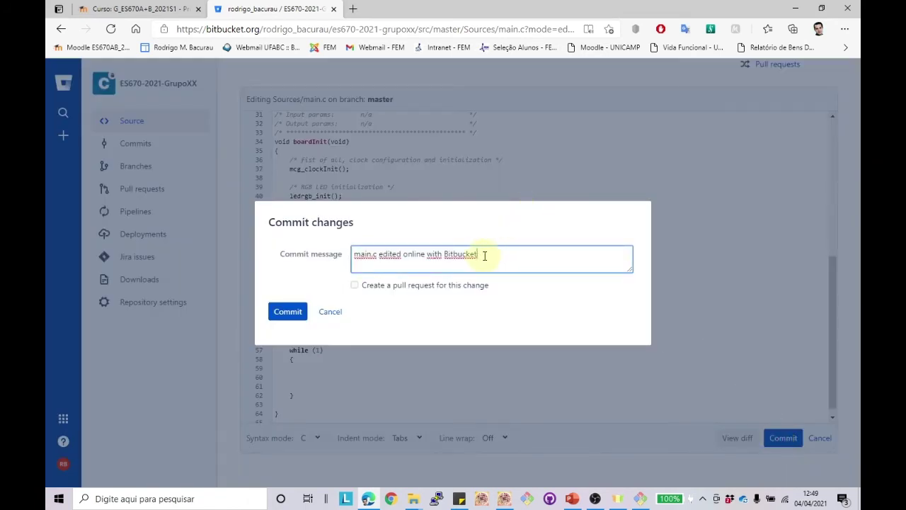
drag(482, 255, 352, 254)
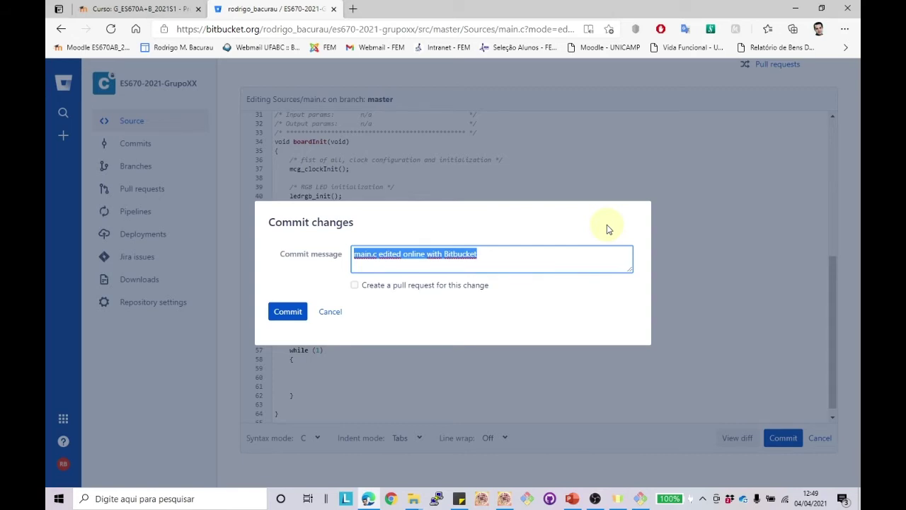
text(Re)
key(BackSpace)
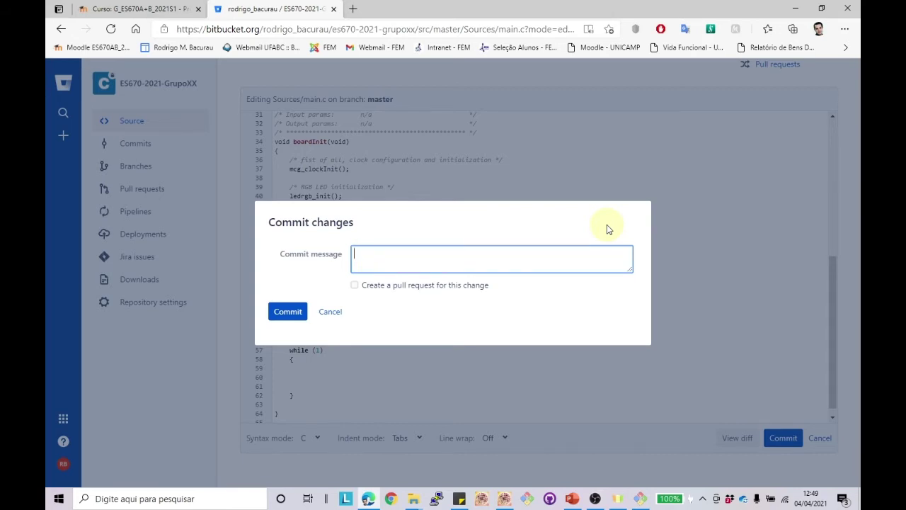
text(Esvaziado a mn)
key(BackSpace)
text(ain.c)
click(296, 313)
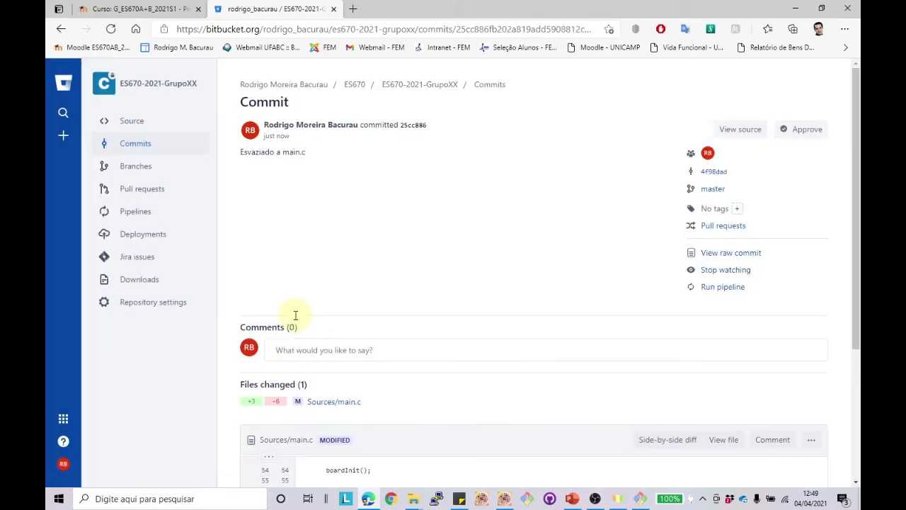
scroll(198, 166, down, 2)
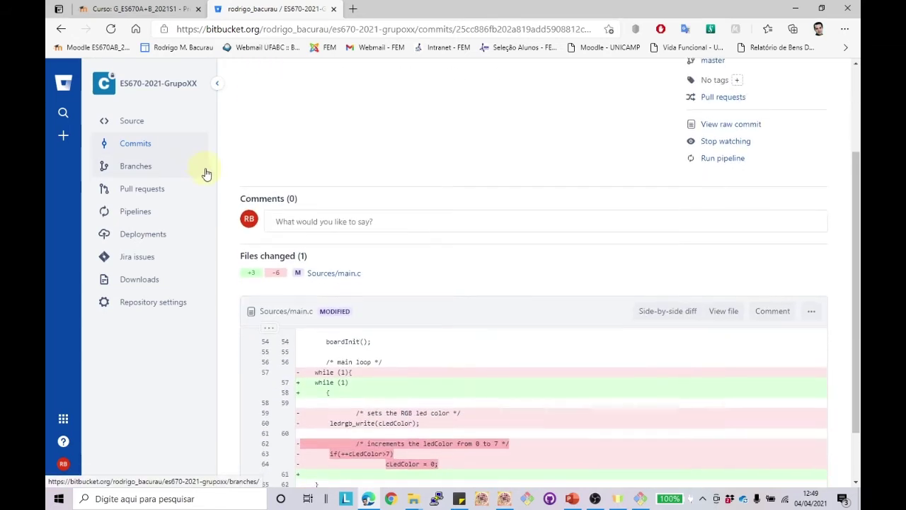
click(145, 153)
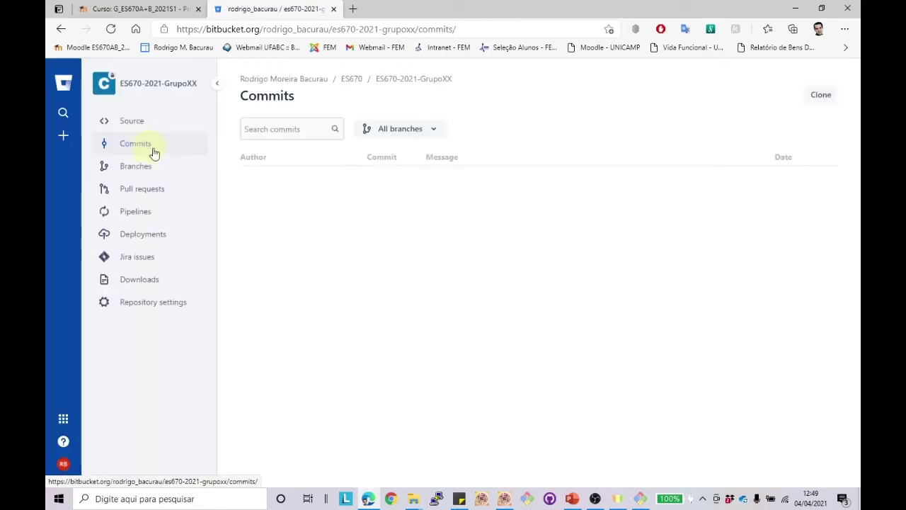
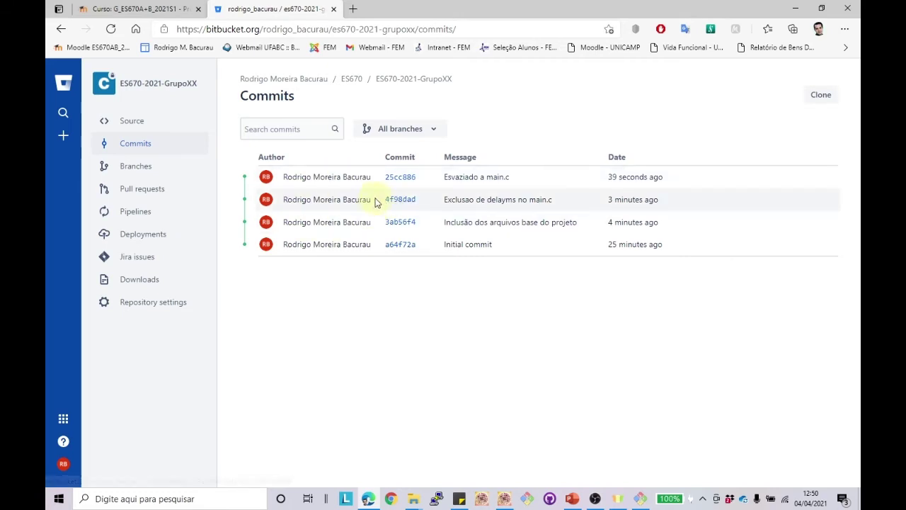
Step: Open commit 4f98dad in Bitbucket and scroll through its changes
mouse_move(330, 199)
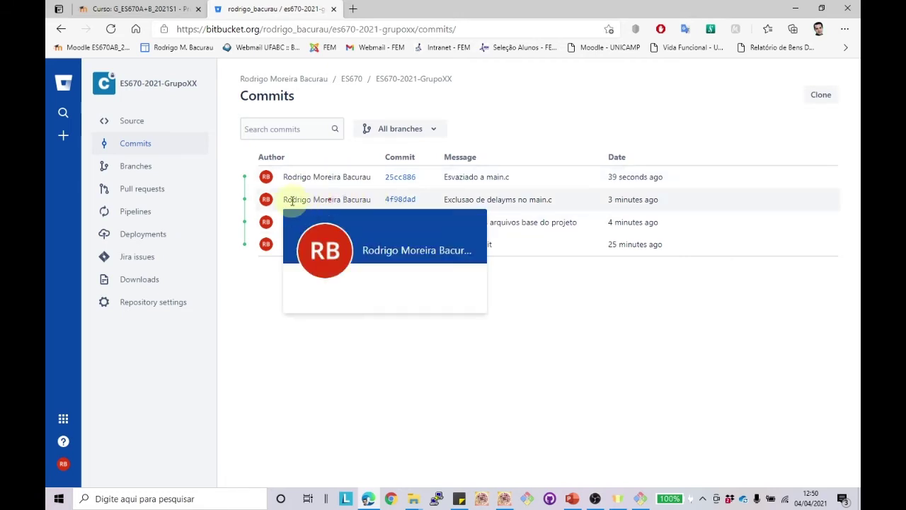
click(404, 203)
scroll(519, 266, down, 2)
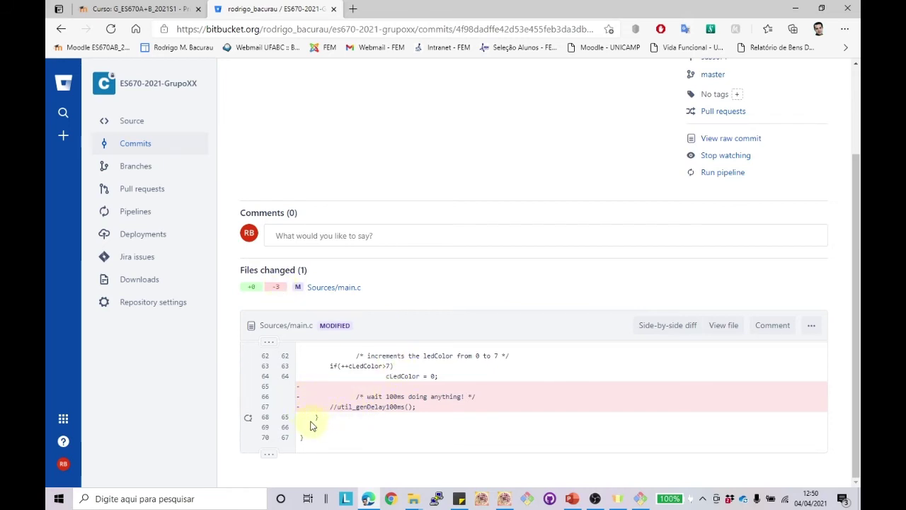
scroll(515, 391, up, 2)
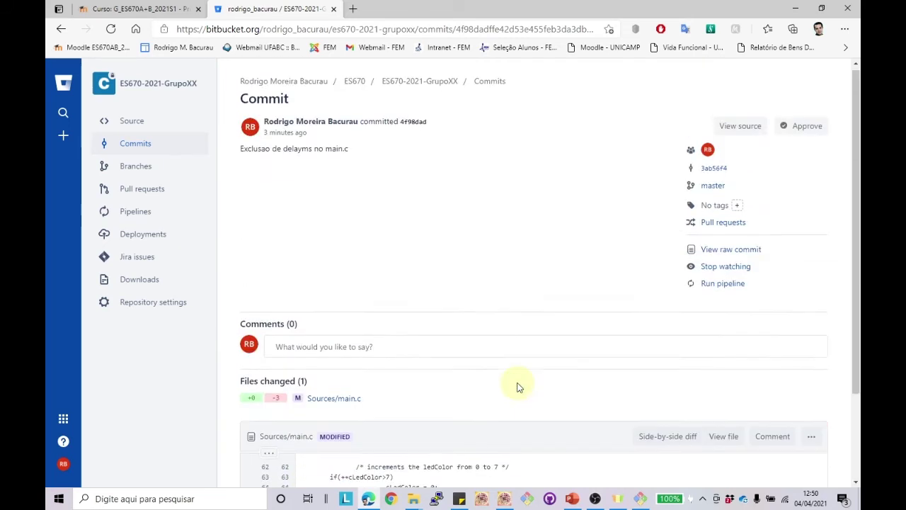
Step: Browse the repository source to Sources/main.c and read through its emptied main loop
click(135, 122)
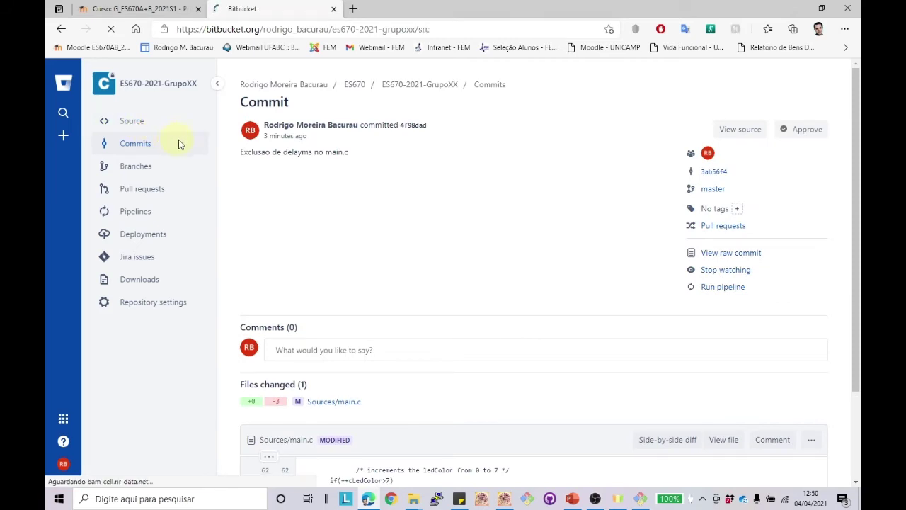
scroll(359, 213, down, 1)
scroll(359, 218, down, 1)
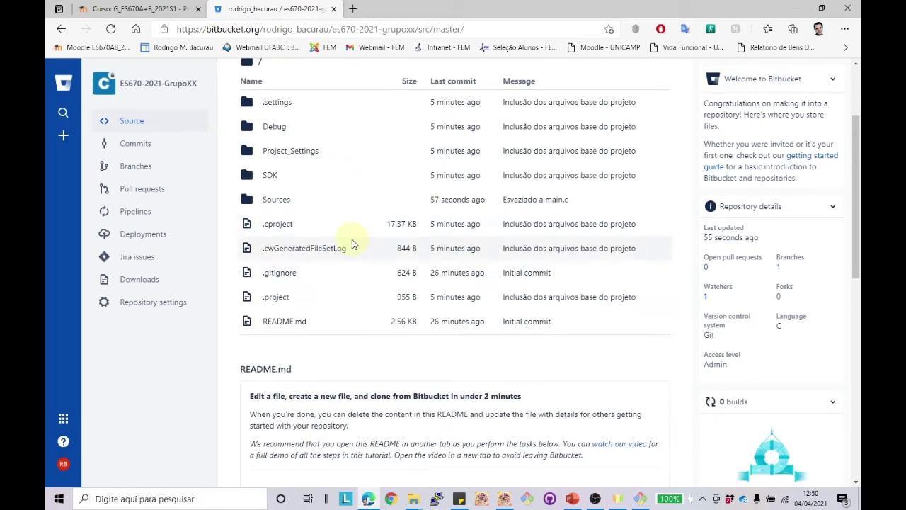
click(270, 202)
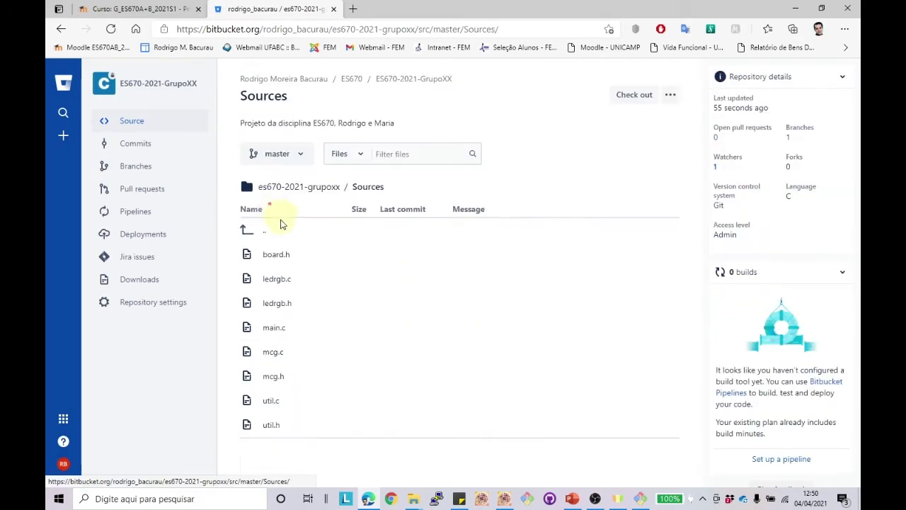
click(274, 327)
scroll(455, 279, down, 5)
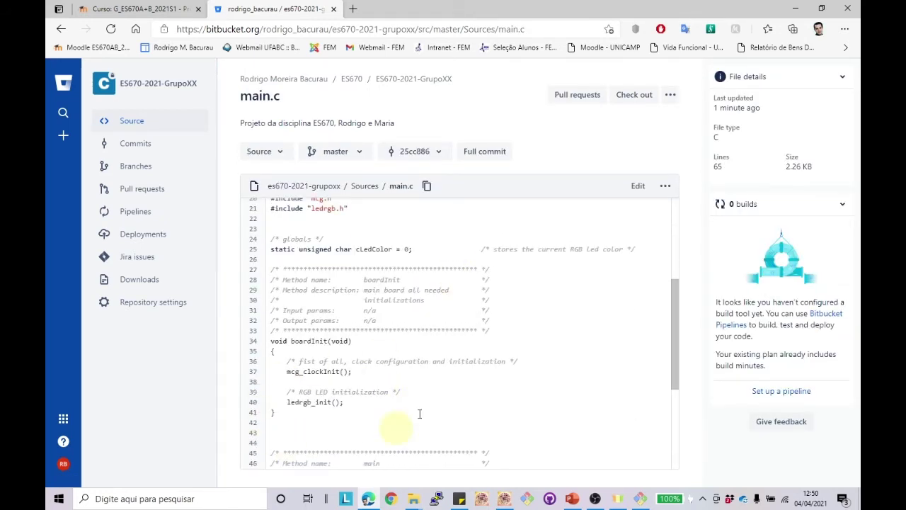
scroll(386, 439, down, 5)
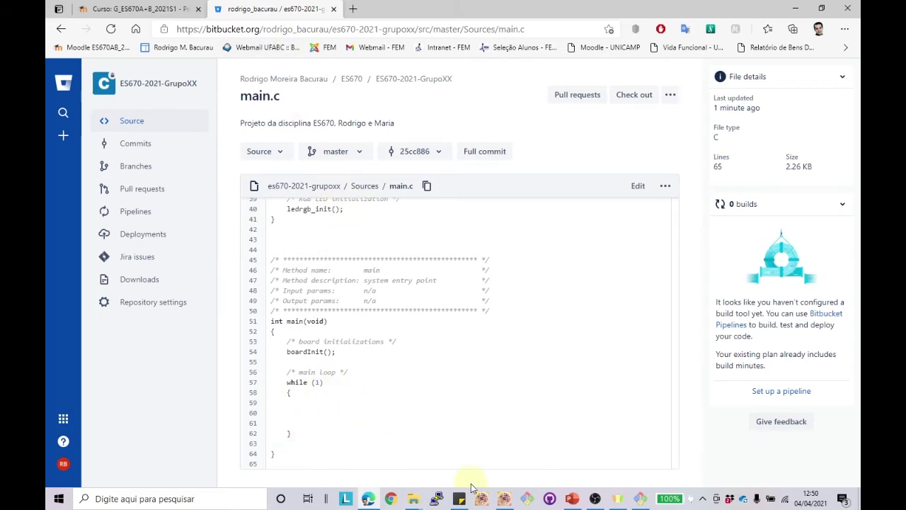
click(503, 498)
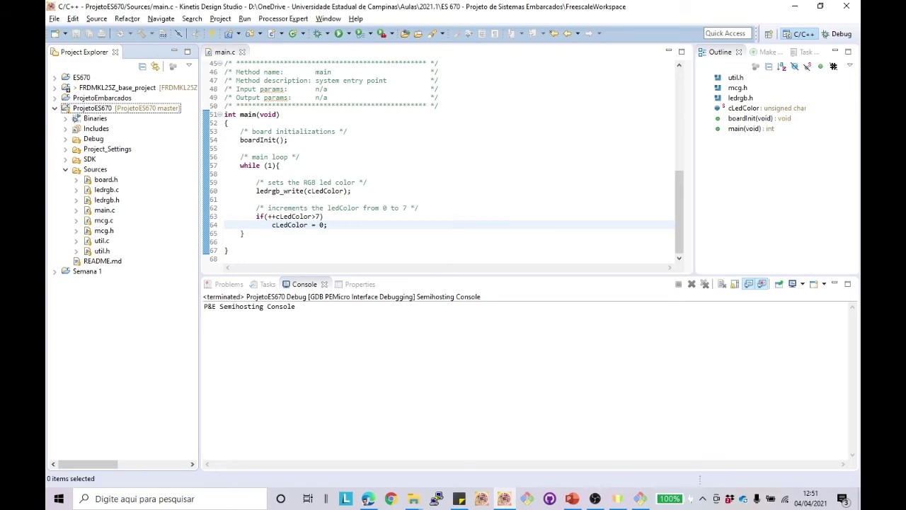
Step: Check the repository state with git status in Git Bash
key(alt+Tab)
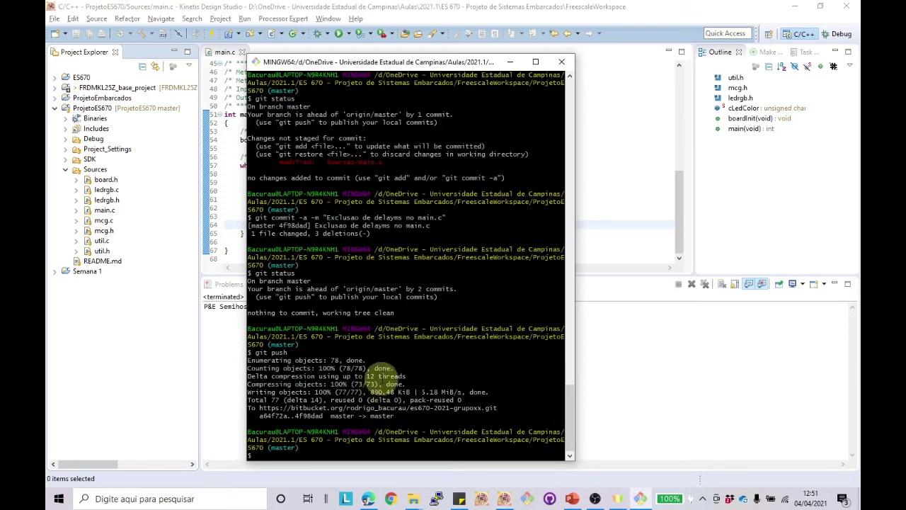
text(git status)
key(Return)
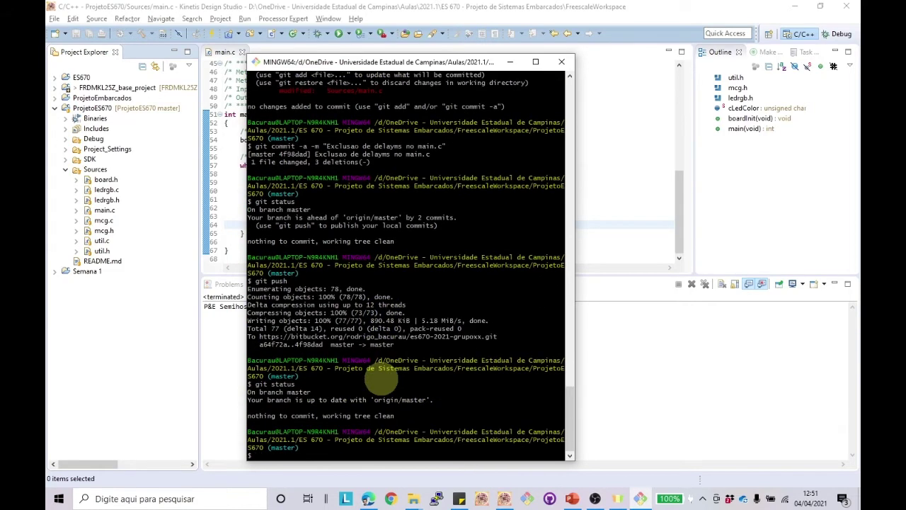
Step: Run git pull to fast-forward master to 25cc886 from Bitbucket
text(git pull)
drag(428, 62, 617, 60)
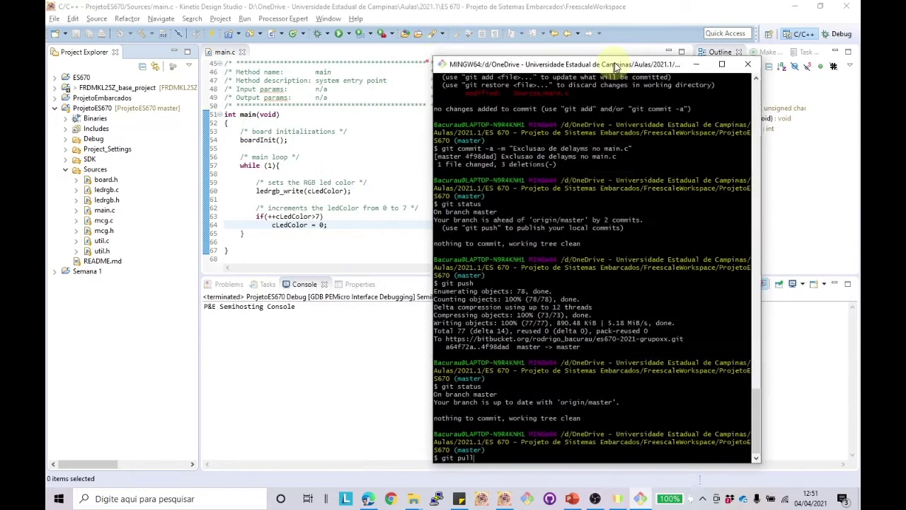
click(591, 375)
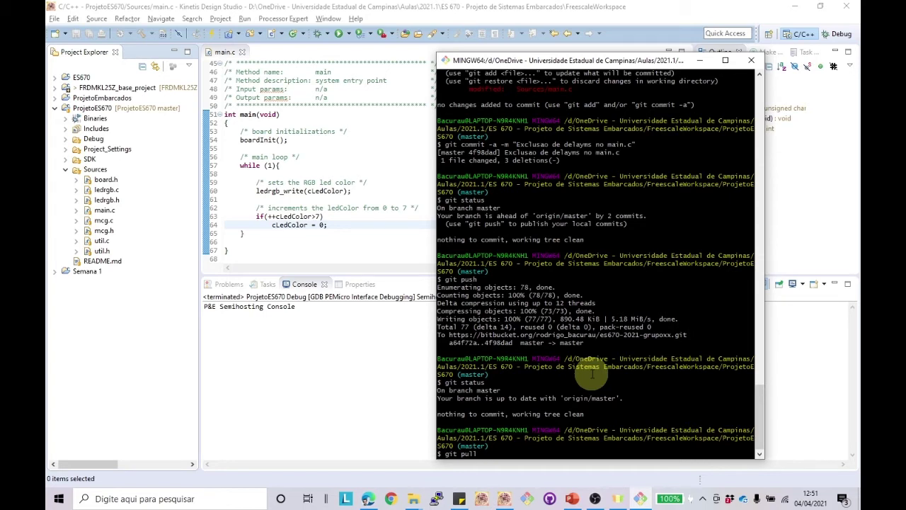
key(Return)
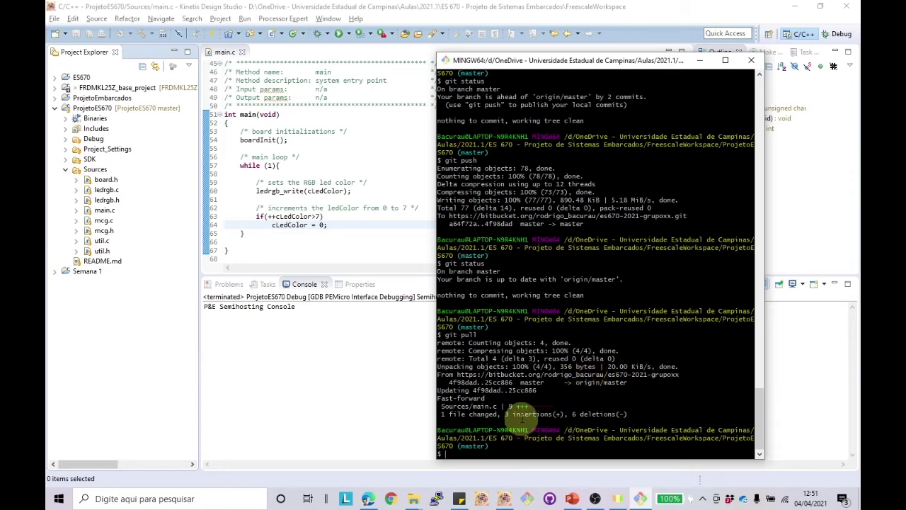
click(370, 236)
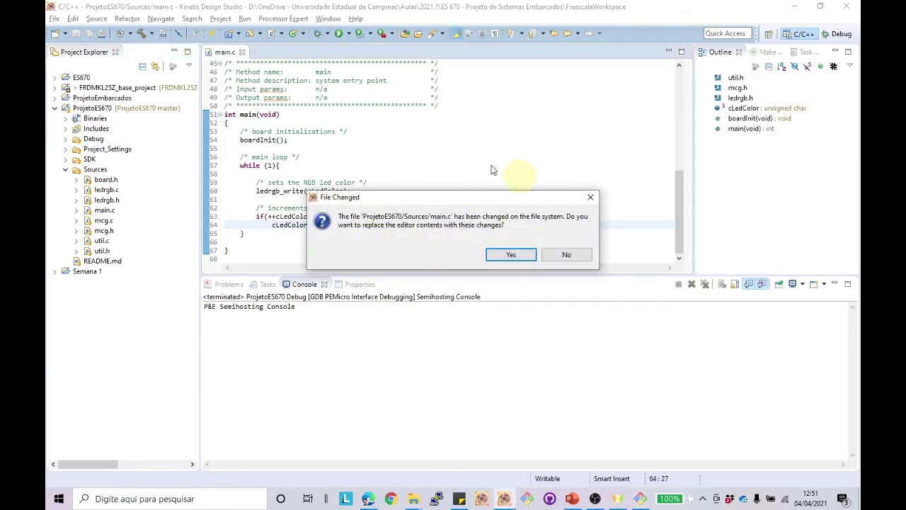
Step: Accept reloading main.c and review the now-empty while (1) loop
click(510, 255)
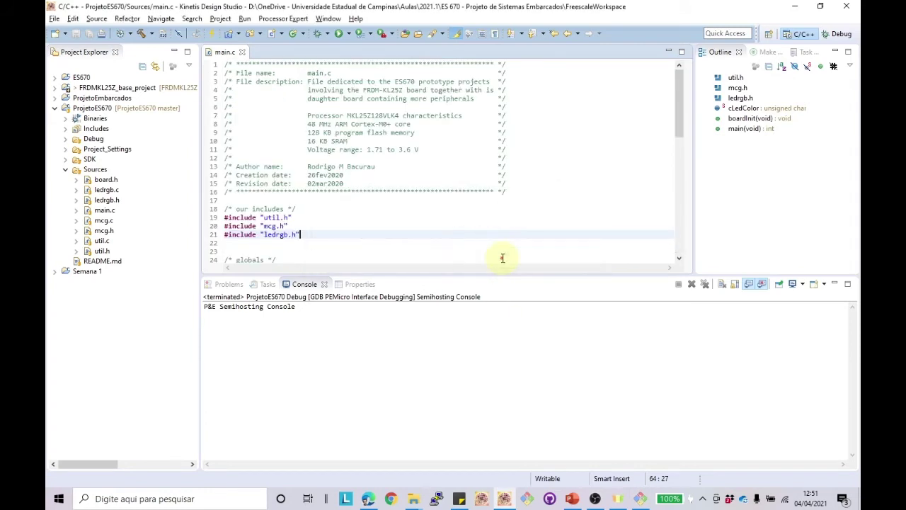
drag(499, 255, 378, 161)
right_click(363, 188)
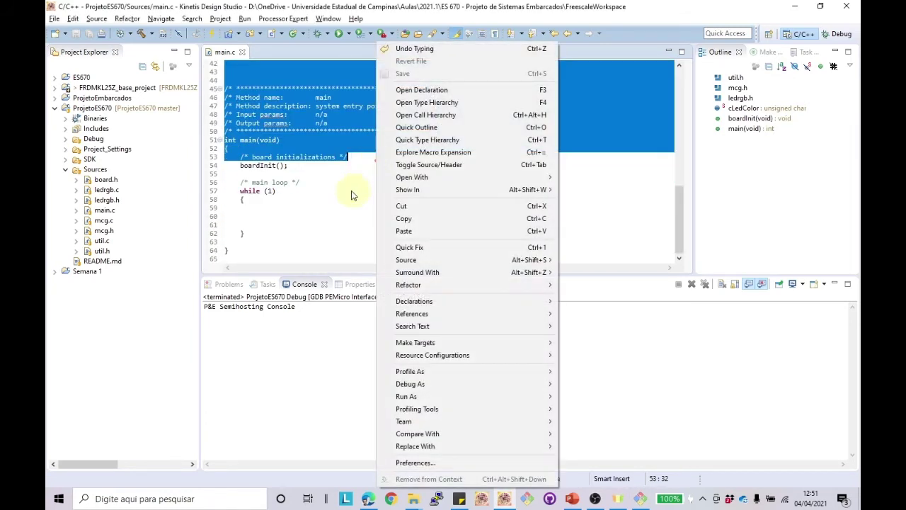
click(310, 200)
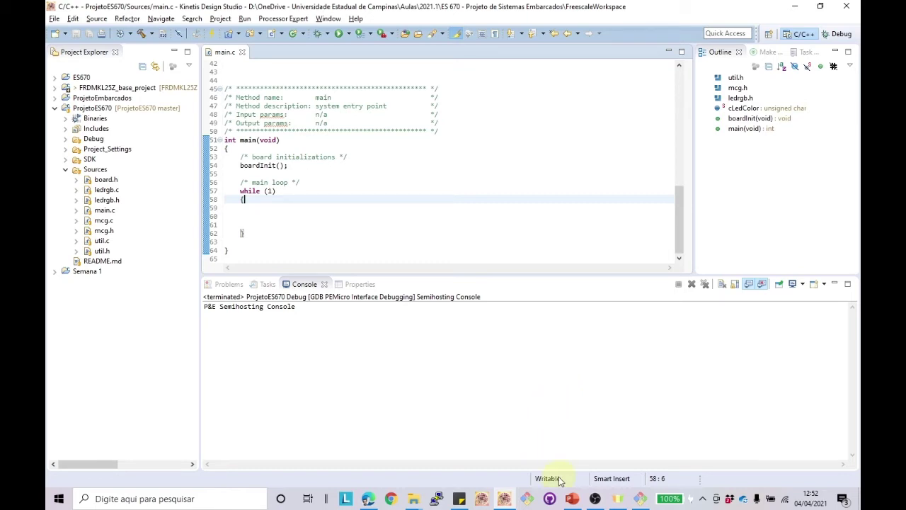
Step: Create the Semana-2 branch with git branch and check it out with git checkout
click(640, 499)
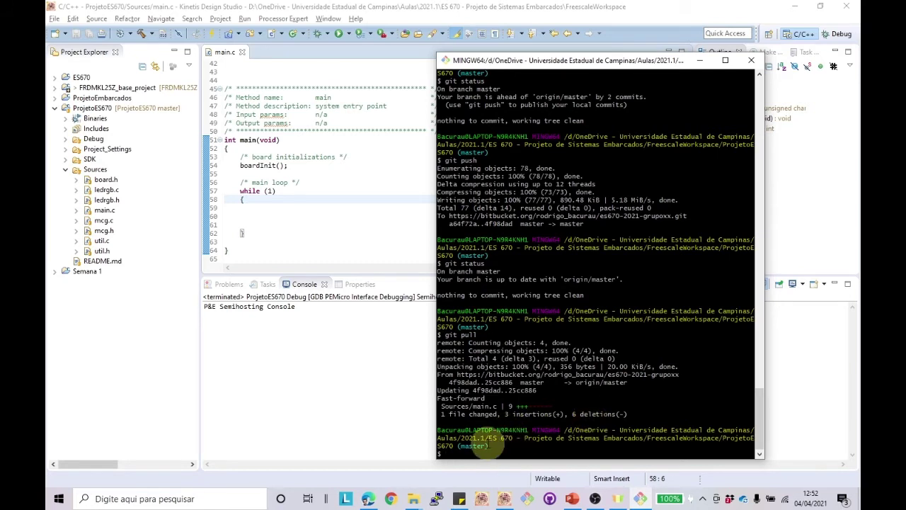
text(git branch Semana-2)
key(Return)
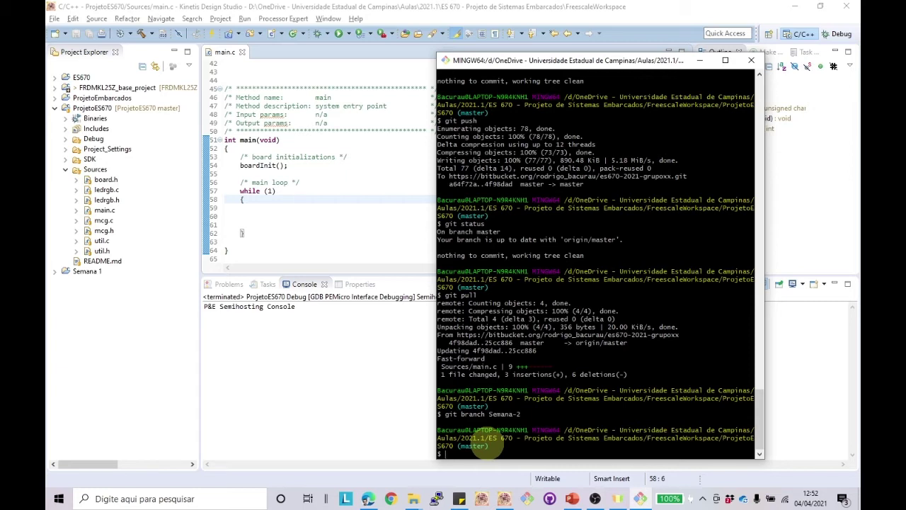
text(git checkout Semana-2)
key(Return)
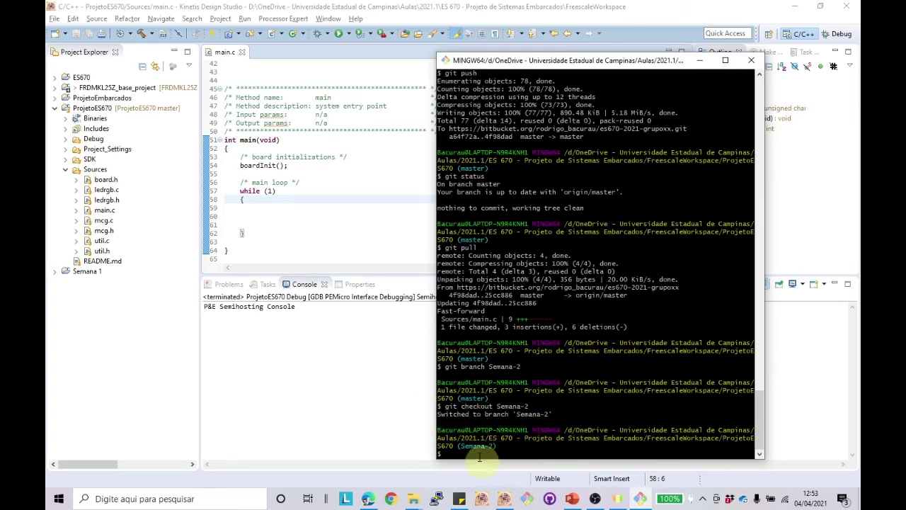
click(150, 153)
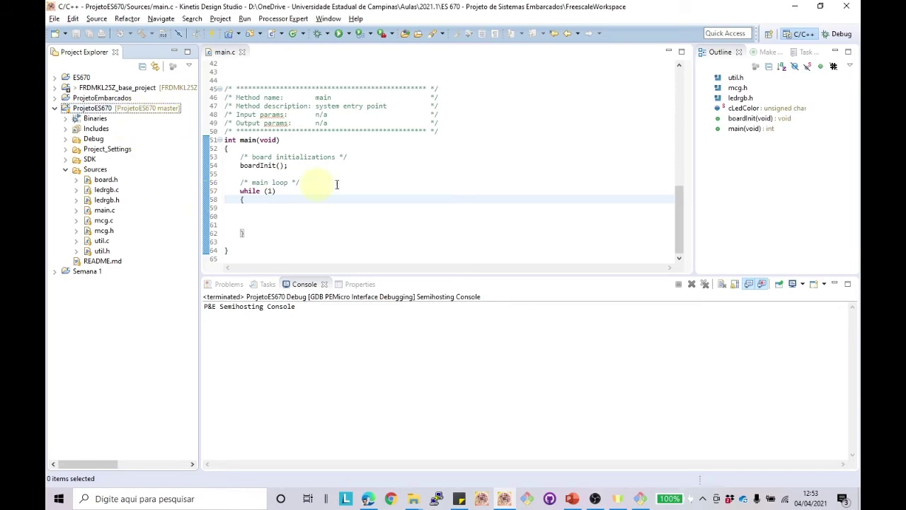
click(473, 224)
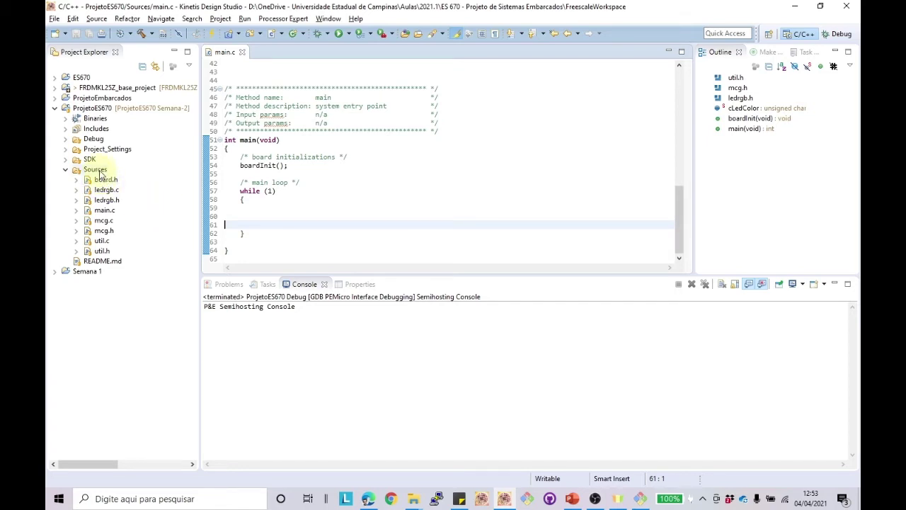
Step: Open and dismiss the Sources folder's context menu in the Semana-2 project
right_click(100, 173)
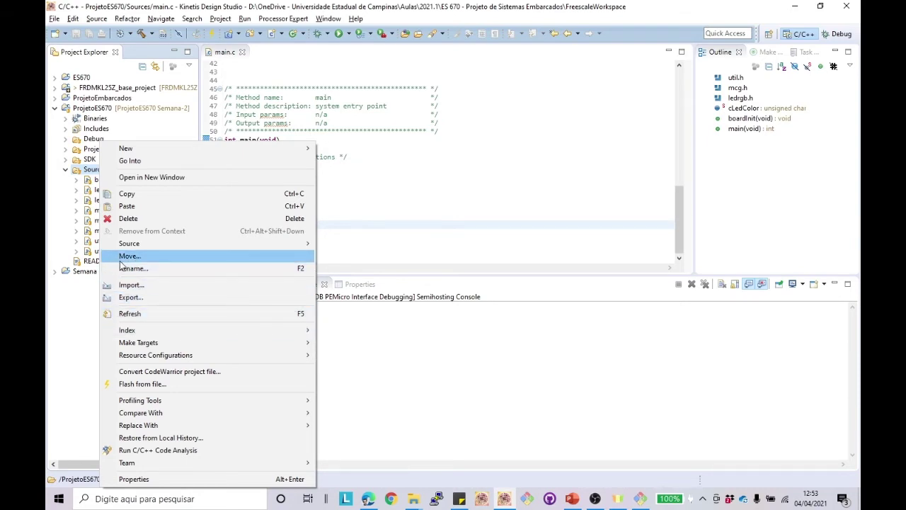
click(58, 327)
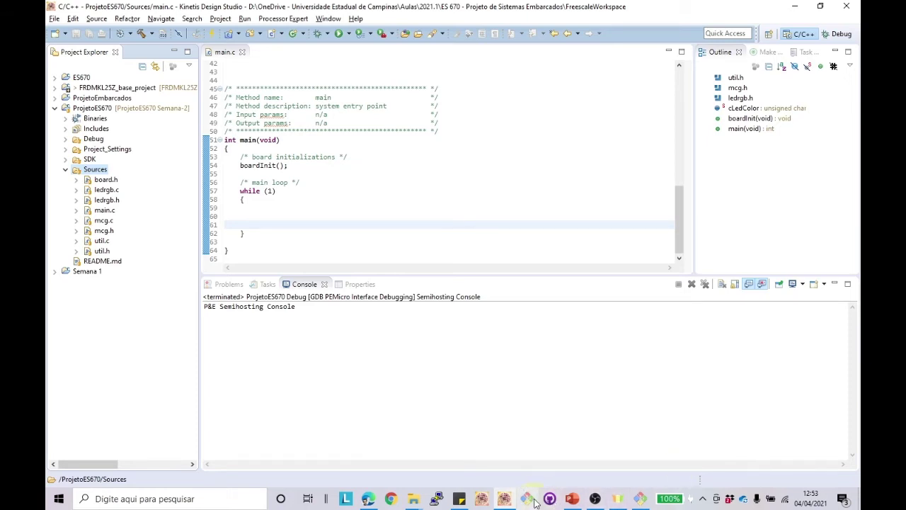
Step: Review the Bitbucket repository root and its branch list, then minimize the browser
click(392, 496)
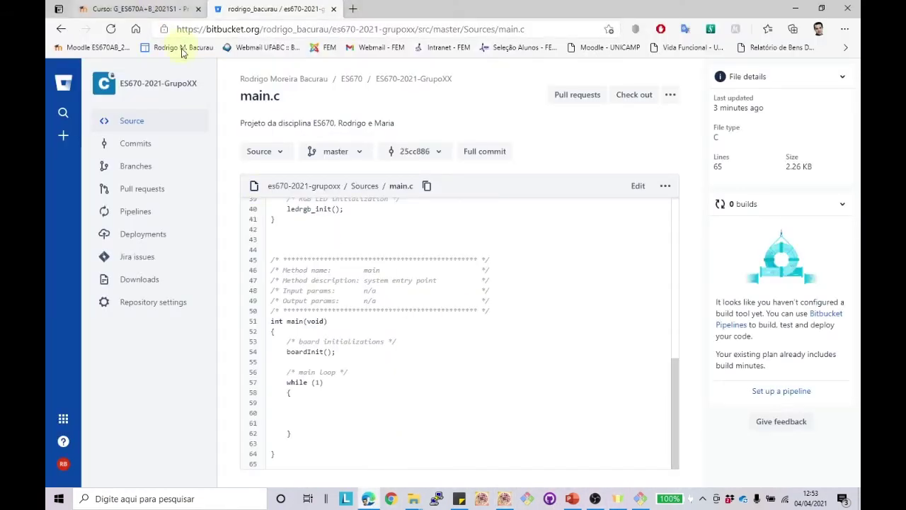
click(140, 86)
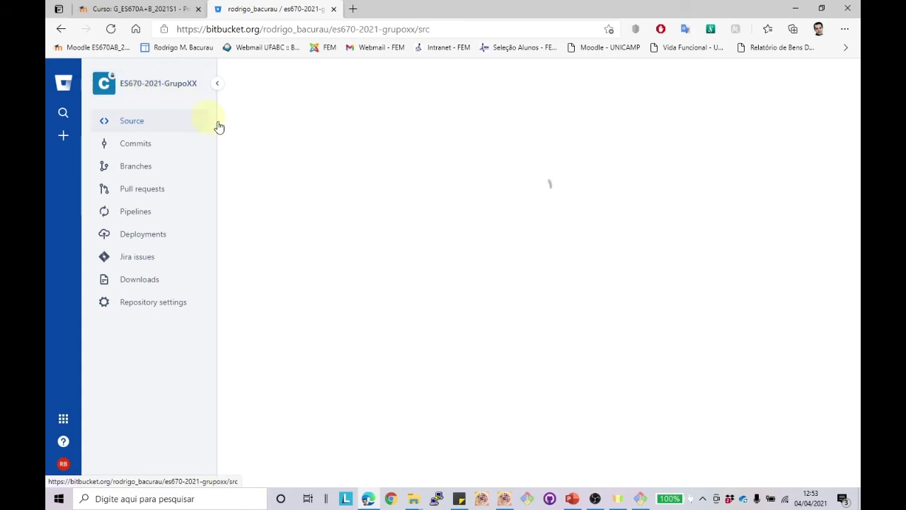
click(306, 156)
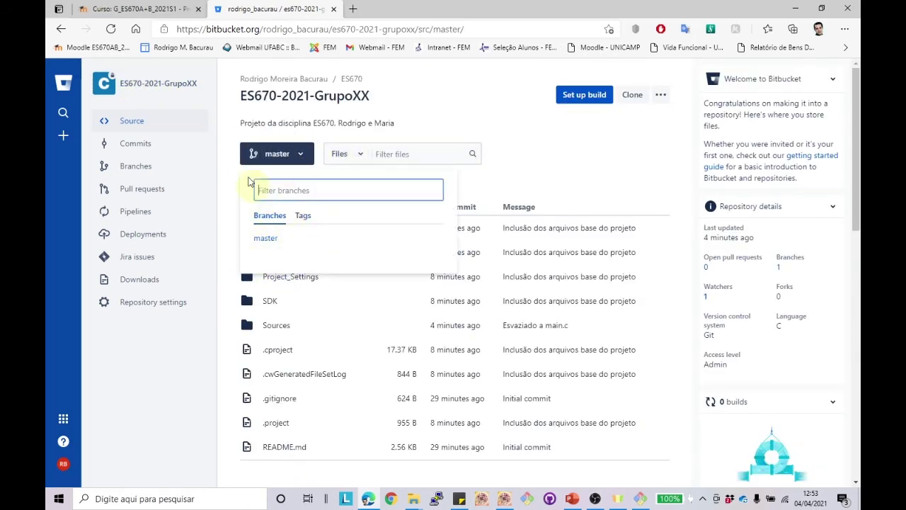
click(797, 9)
click(289, 209)
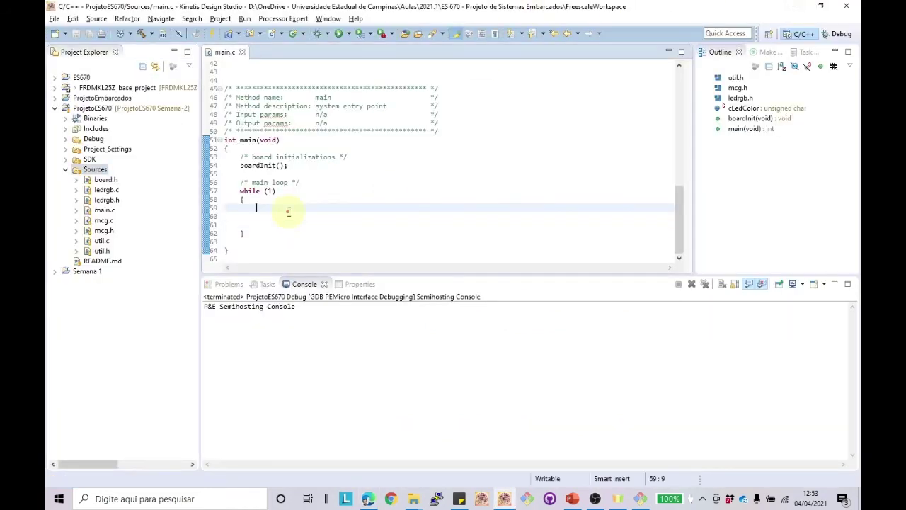
Step: Add the header file covertsorAD.h to the Sources folder via New > Header File
right_click(97, 173)
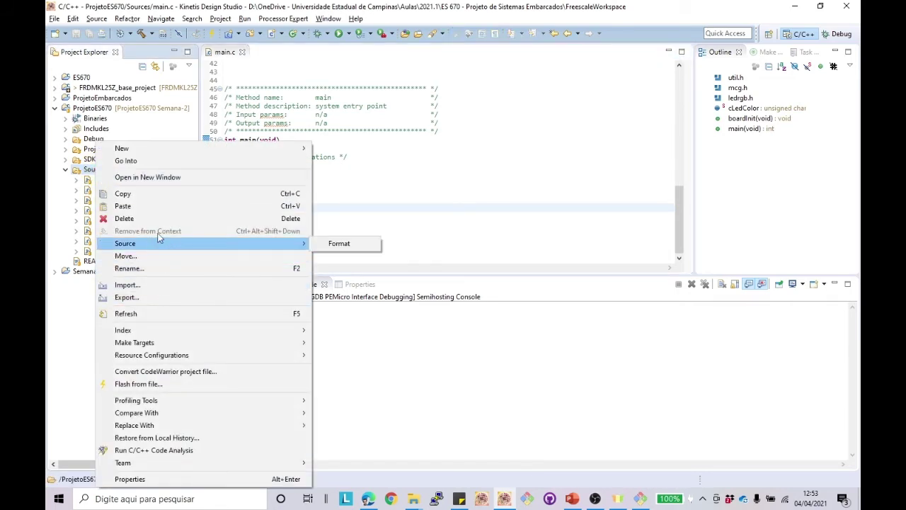
mouse_move(185, 148)
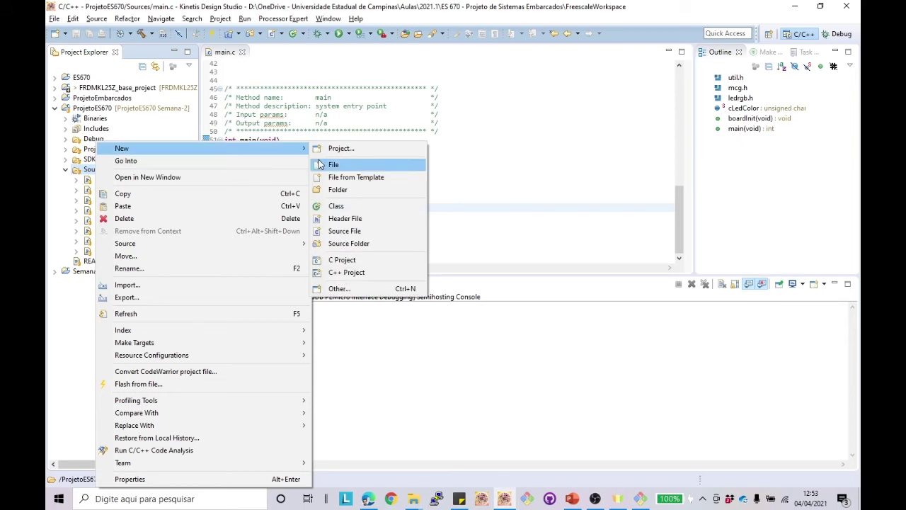
click(356, 222)
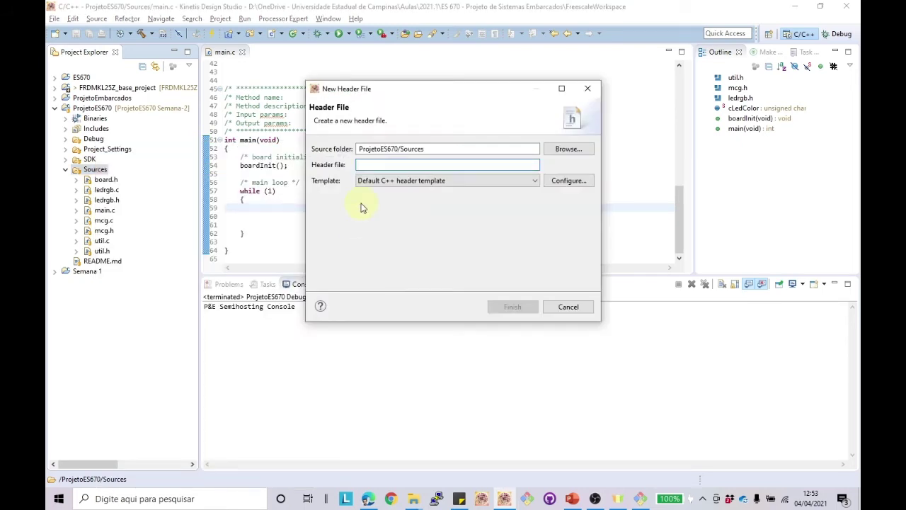
text(A)
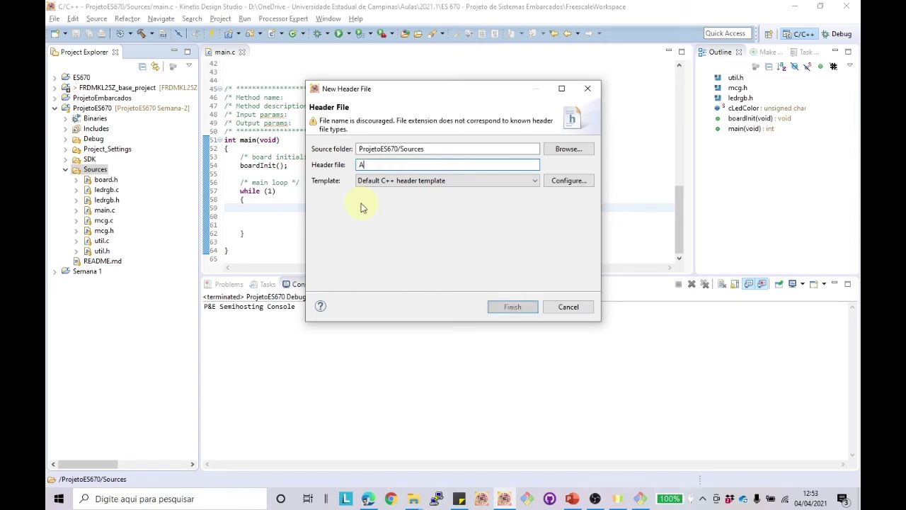
text(D)
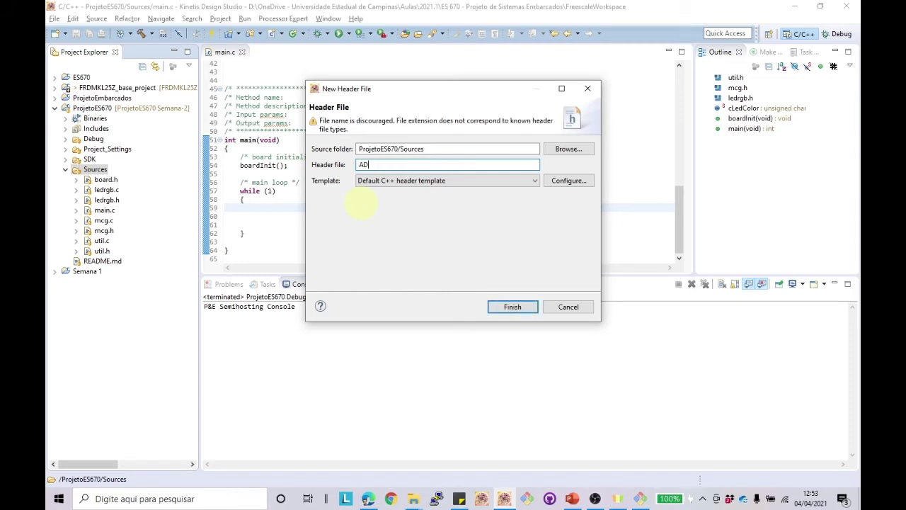
text(Cove)
key(BackSpace)
key(BackSpace)
key(BackSpace)
key(BackSpace)
key(BackSpace)
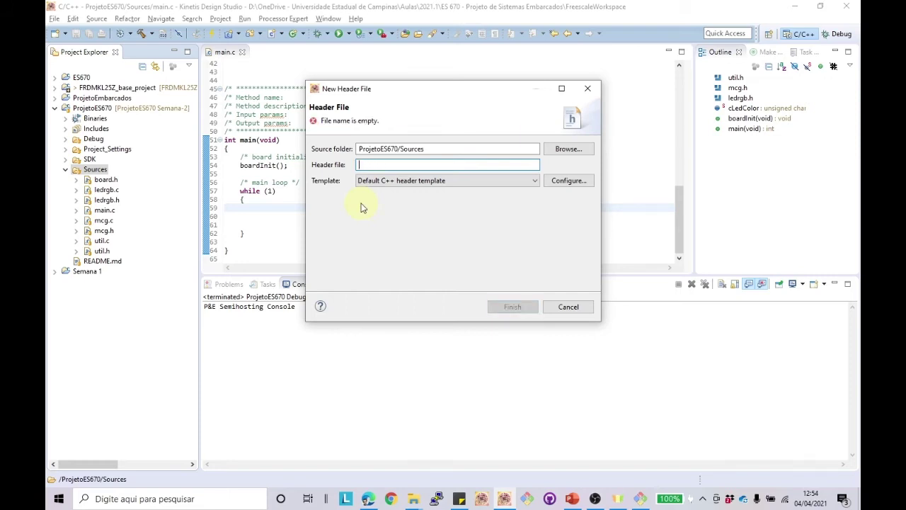
text(cove)
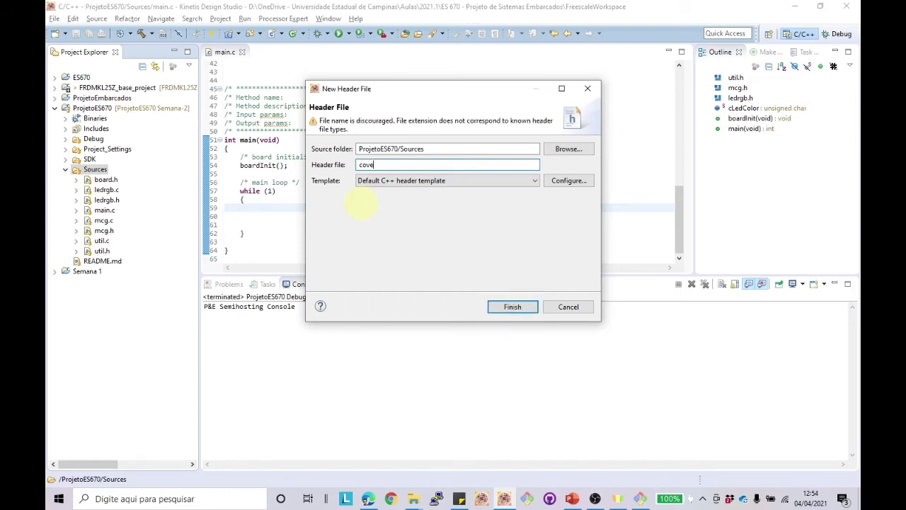
text(rtAD)
text(tsor)
key(shift+Left)
key(shift+Left)
key(shift+Left)
key(shift+Left)
key(shift+Left)
key(shift+Left)
key(shift+Left)
key(shift+Left)
key(shift+Left)
key(shift+Left)
key(shift+Left)
key(End)
text(.h)
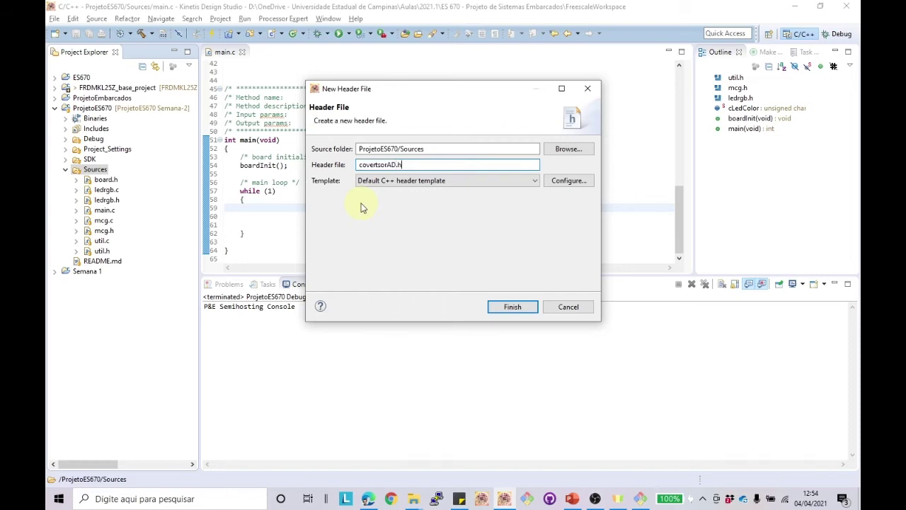
click(507, 307)
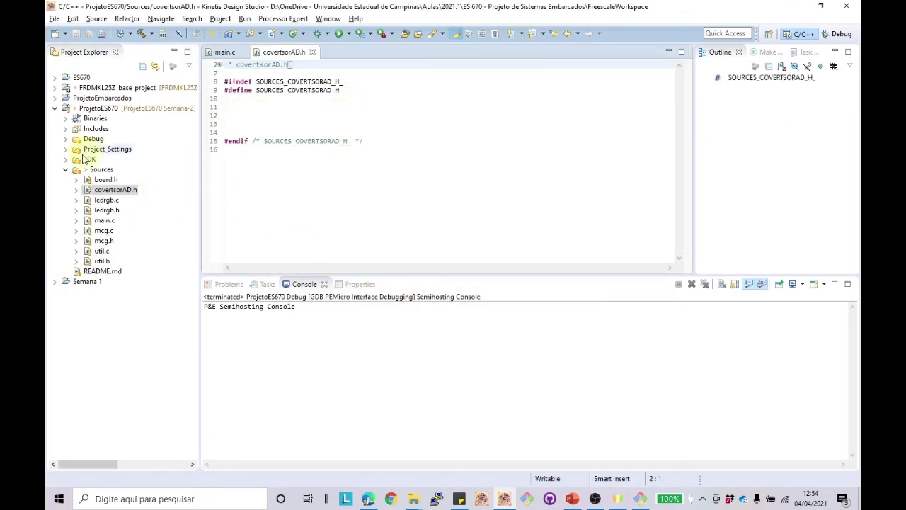
right_click(97, 173)
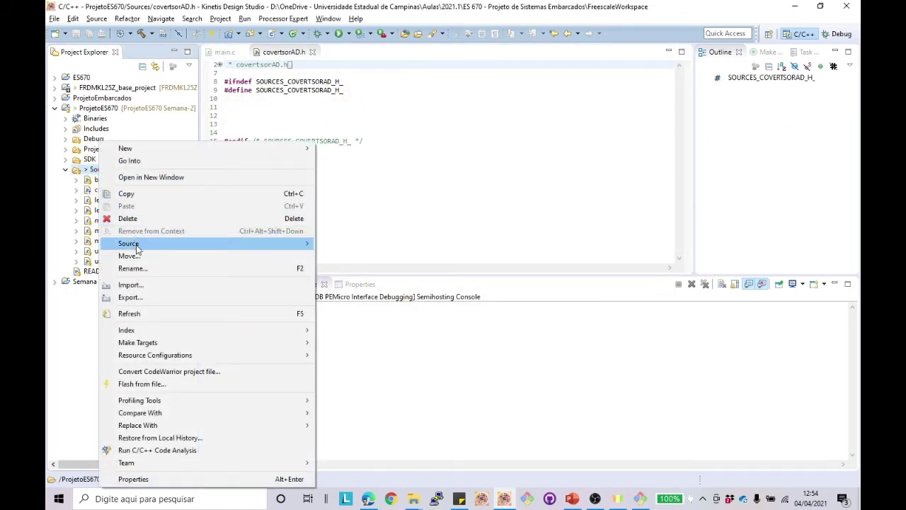
Step: Create the source file covertsorAD.c in the Sources folder
mouse_move(303, 150)
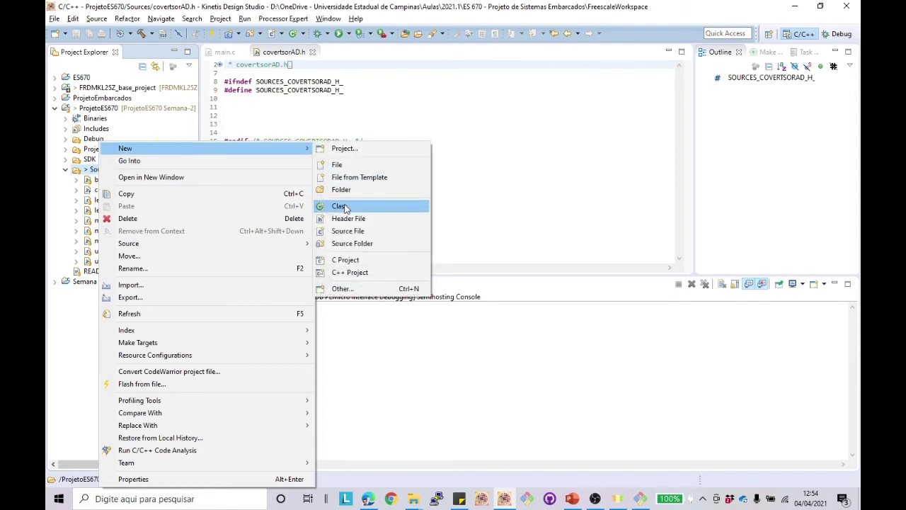
click(349, 230)
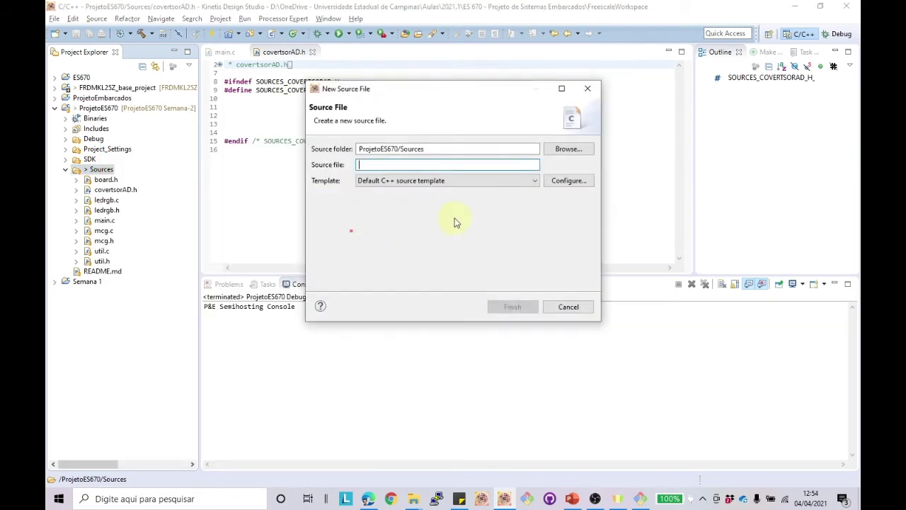
text(covertsorAD.)
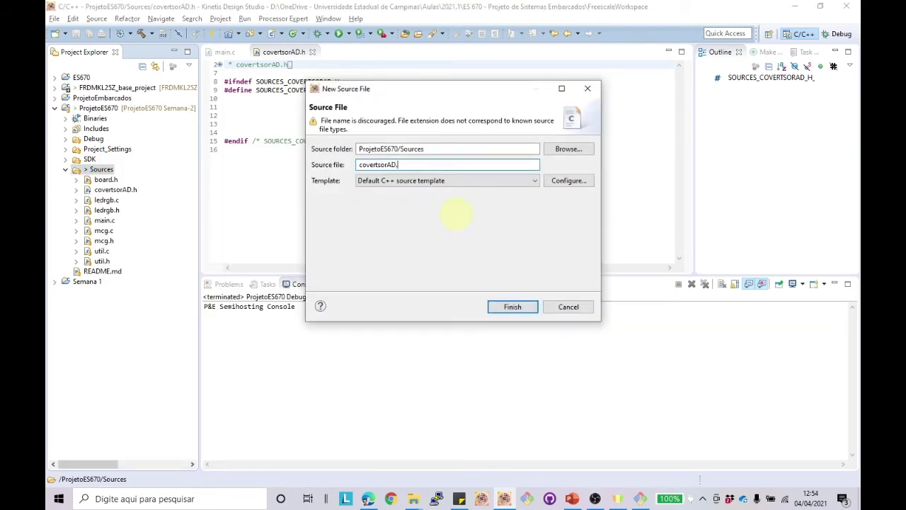
text(c)
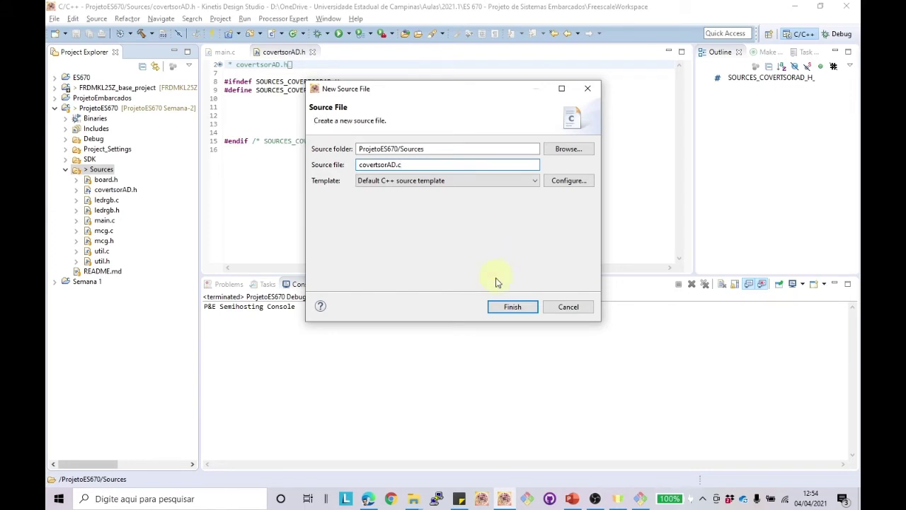
click(505, 311)
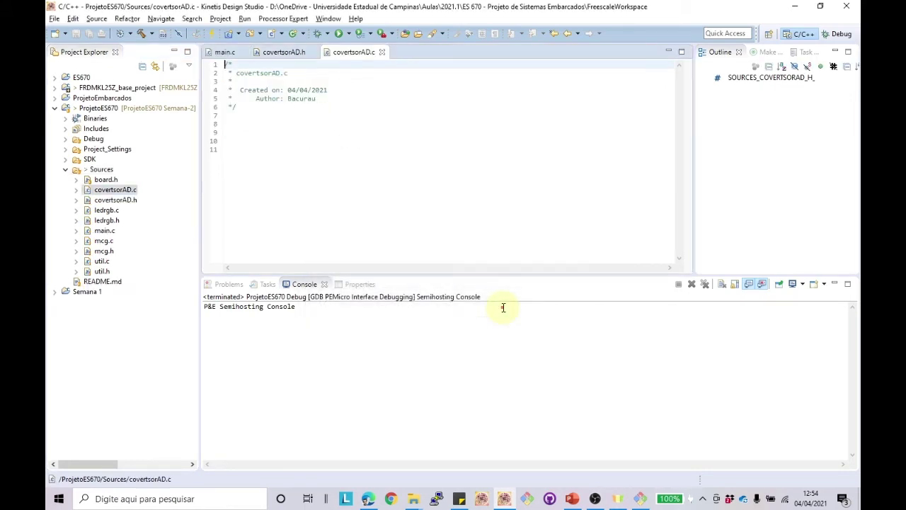
Step: Write #include "covertsorAD.h" in covertsorAD.c and copy that line
click(238, 82)
text(#)
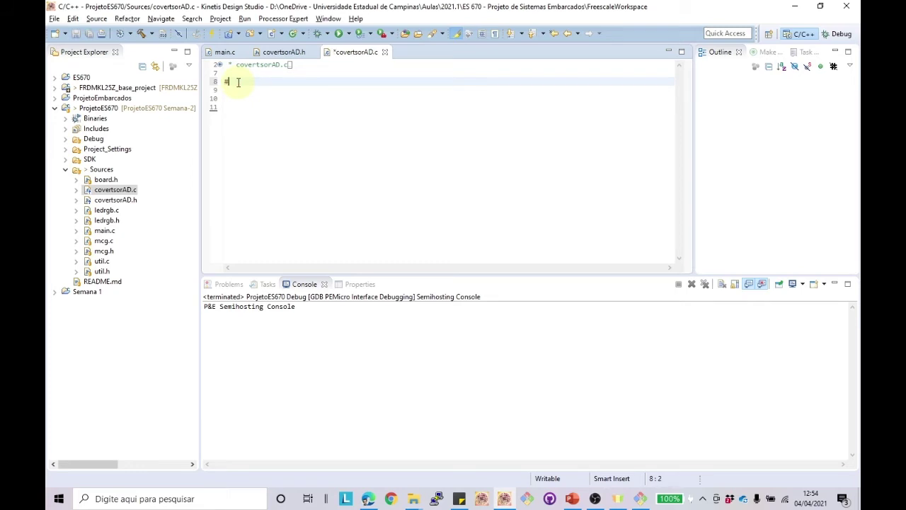
text(include "covertsorAD)
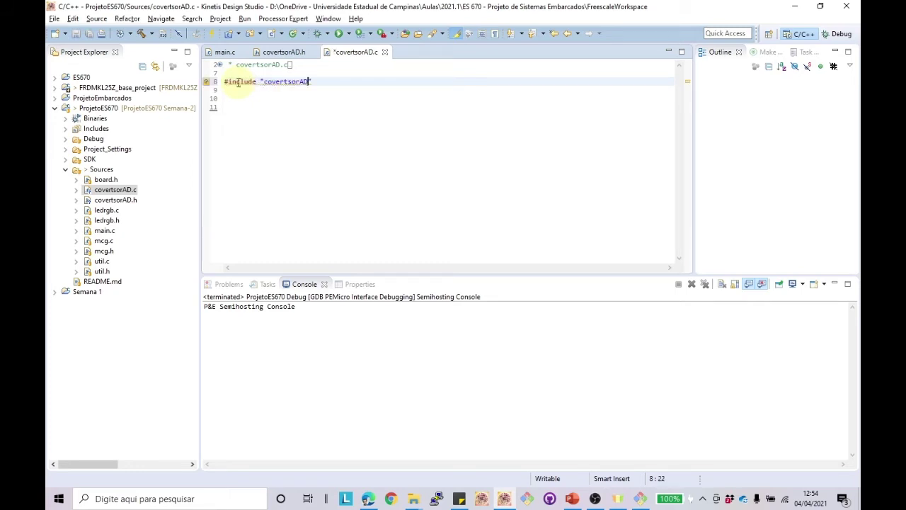
text(.h)
key(End)
key(shift+Left)
key(shift+Left)
key(shift+Left)
key(shift+Left)
key(shift+Left)
key(shift+Left)
key(shift+Left)
key(shift+Left)
key(shift+Left)
key(shift+Left)
key(shift+Left)
key(shift+Left)
key(shift+Left)
key(shift+Left)
key(shift+Left)
key(shift+Left)
key(shift+Left)
key(shift+Left)
key(shift+Left)
key(shift+Left)
key(shift+Right)
key(shift+Right)
key(ctrl+c)
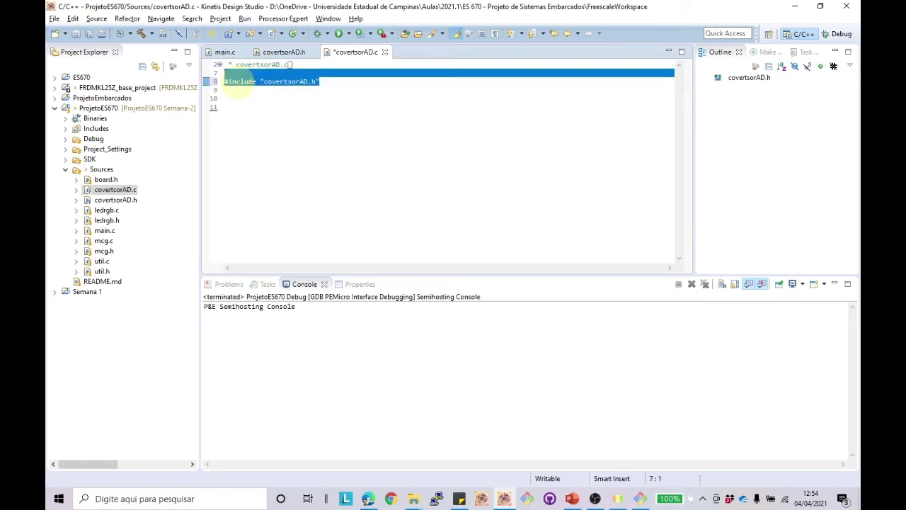
Step: Paste the covertsorAD.h include after main.c's existing includes
click(225, 51)
scroll(287, 130, down, 4)
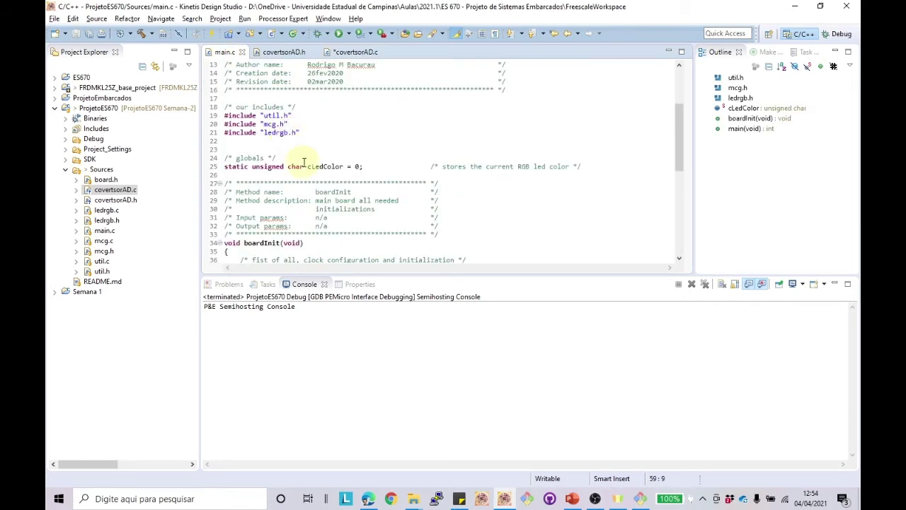
click(312, 131)
key(Return)
key(ctrl+v)
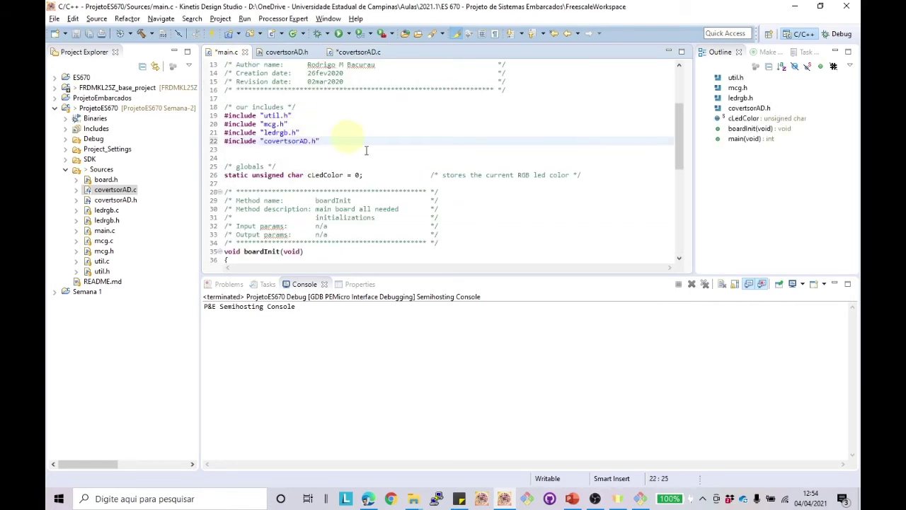
scroll(344, 127, down, 2)
click(358, 52)
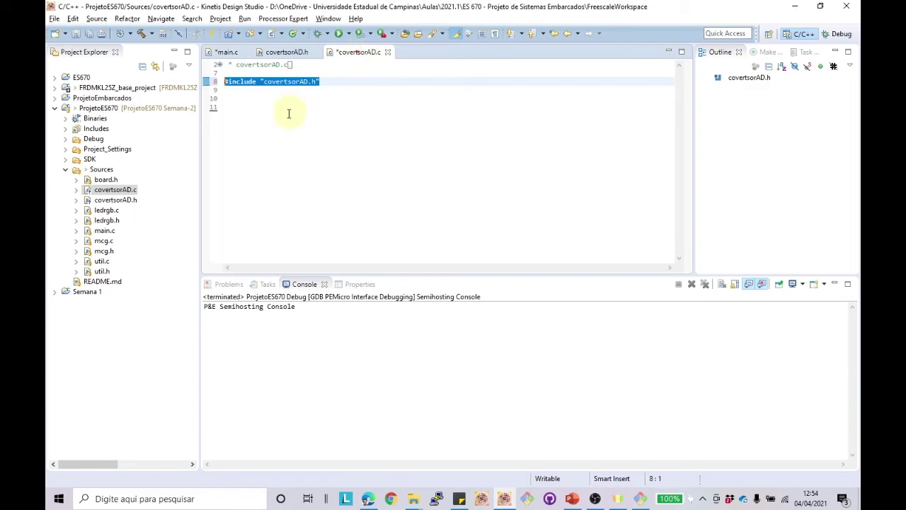
click(290, 107)
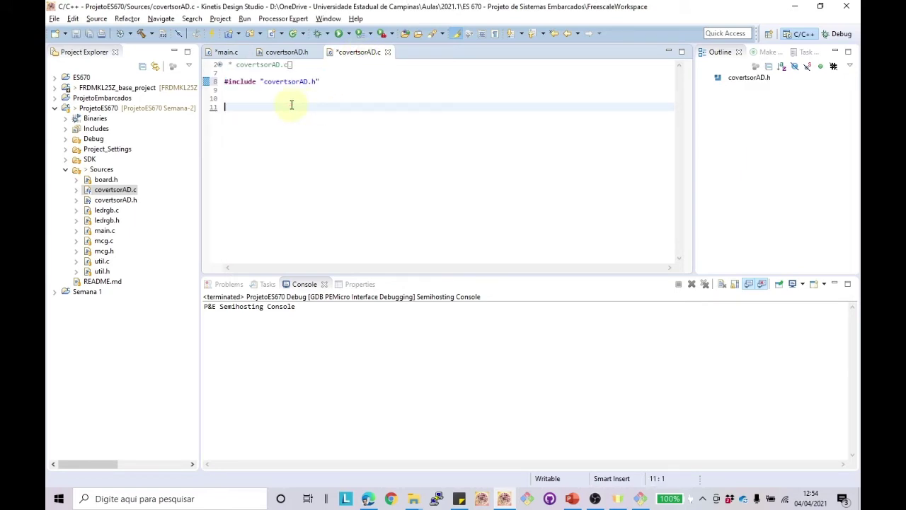
Step: Declare void initADC(); and int getADC(); in covertsorAD.h and select both prototypes
click(286, 52)
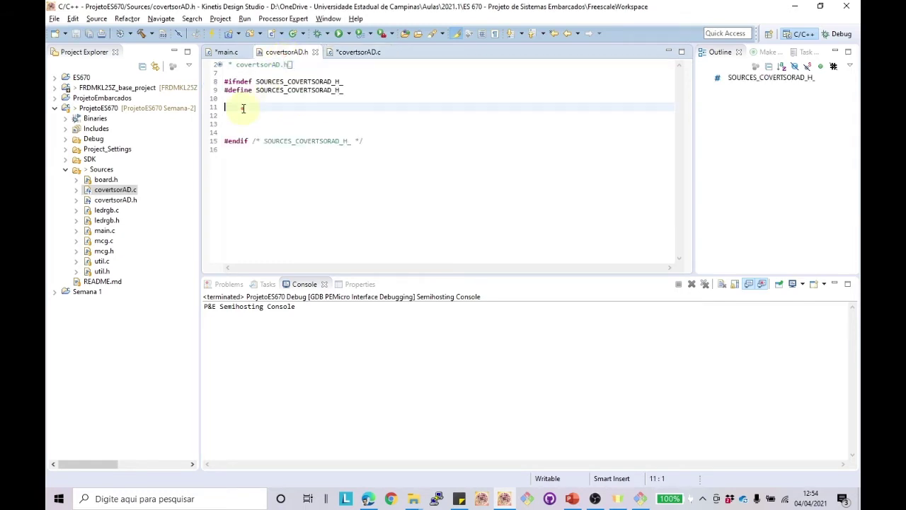
text(void )
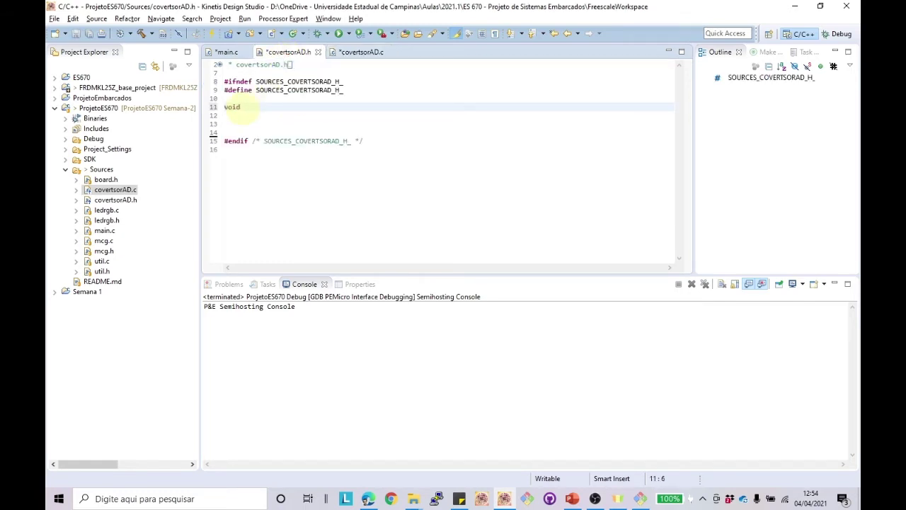
text(initADC();)
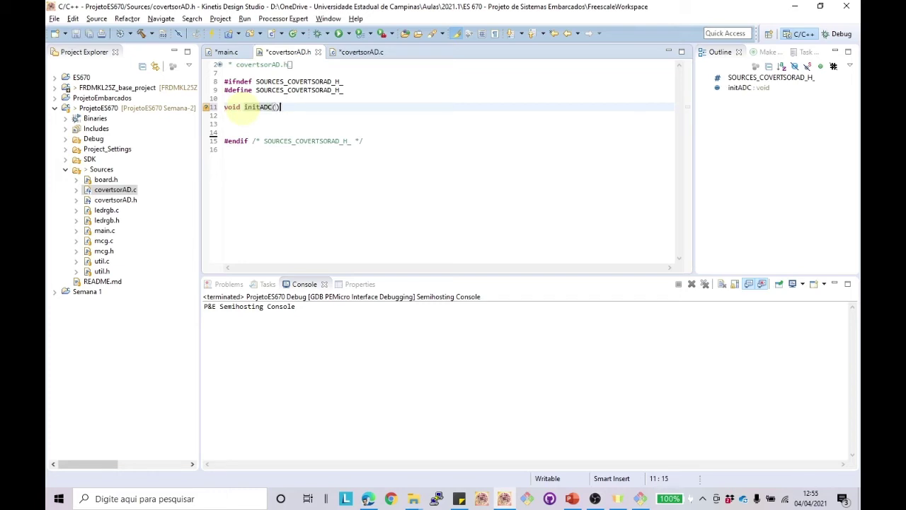
key(Return)
key(Return)
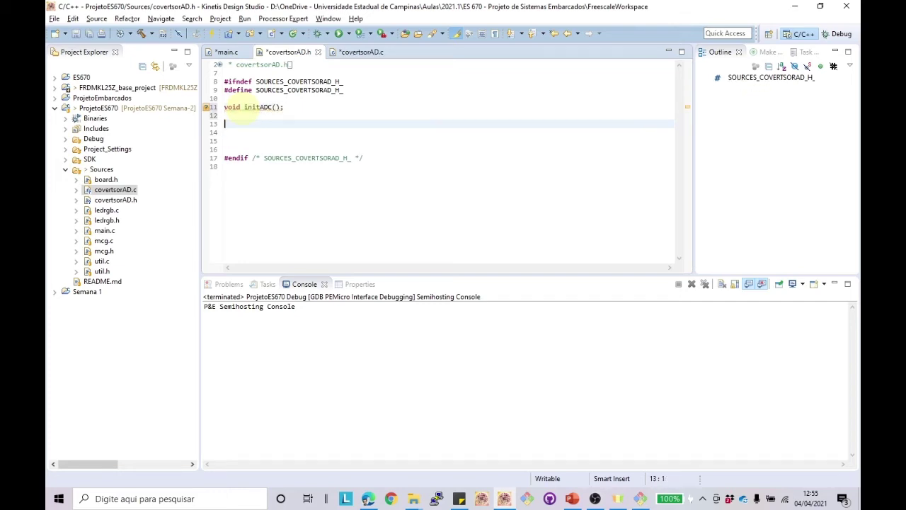
text(int)
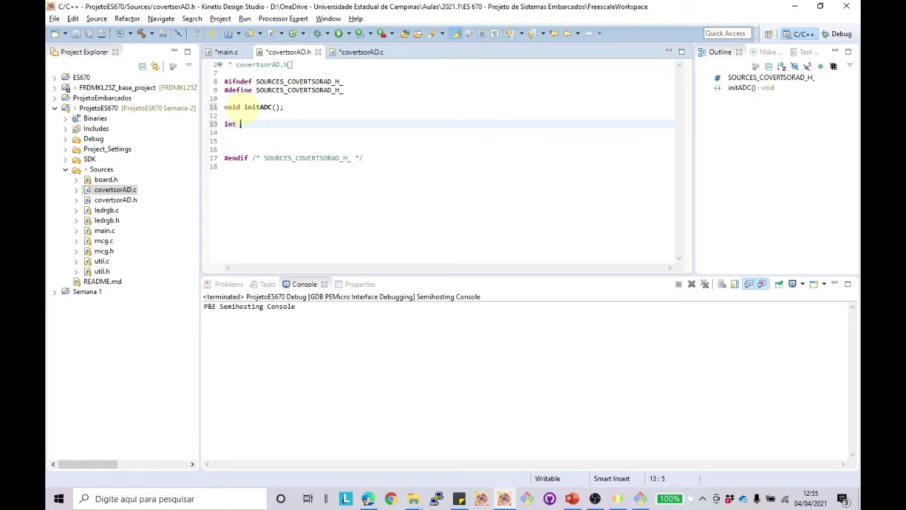
text(getADC()
text().)
text(;)
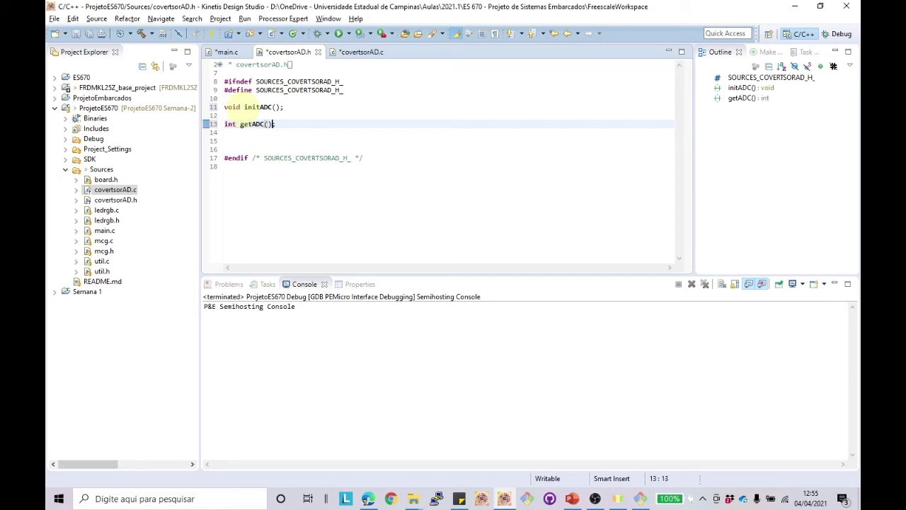
drag(277, 124, 226, 108)
key(ctrl+c)
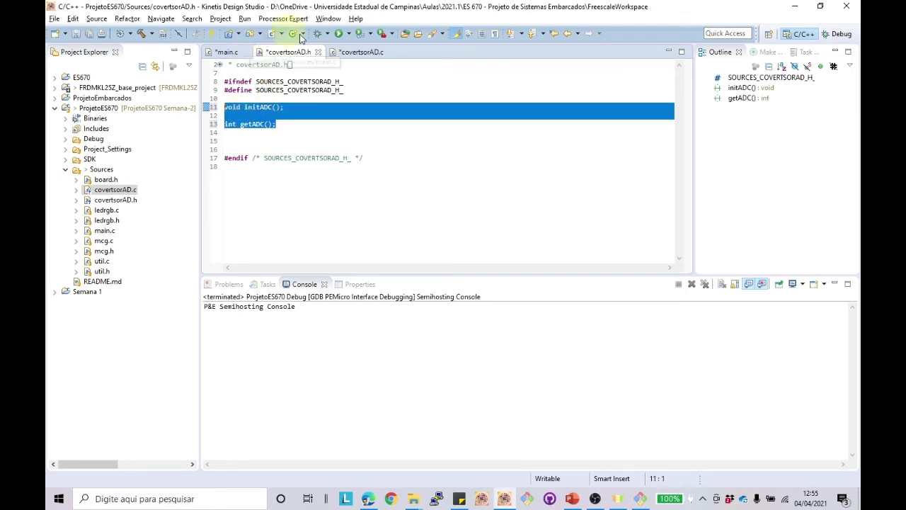
Step: Paste the prototypes into covertsorAD.c and give initADC() an empty body
click(356, 53)
key(ctrl+v)
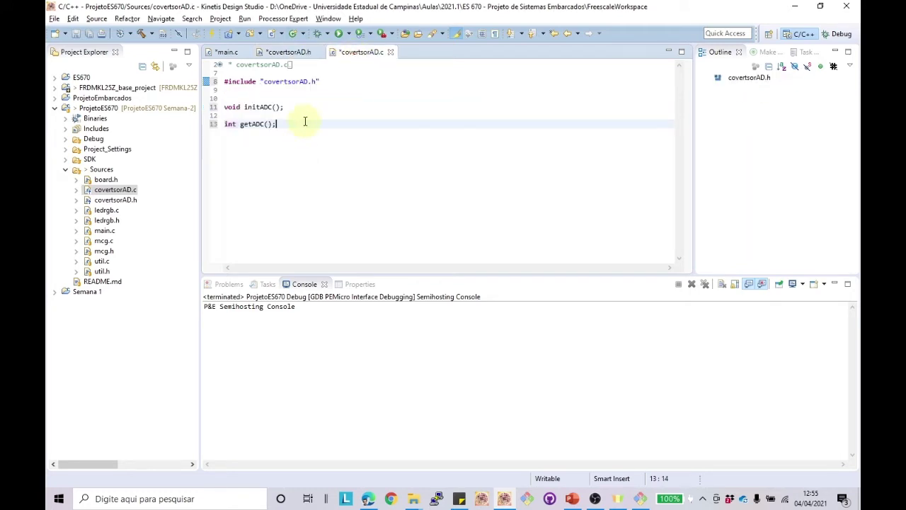
click(299, 108)
key(BackSpace)
key(Return)
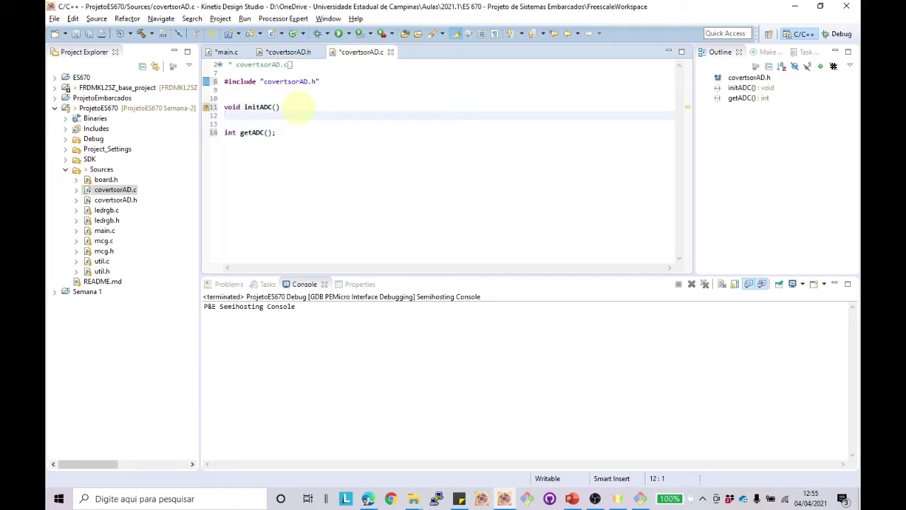
text({)
key(Return)
Step: Turn getADC() into a function body that returns 10
click(281, 150)
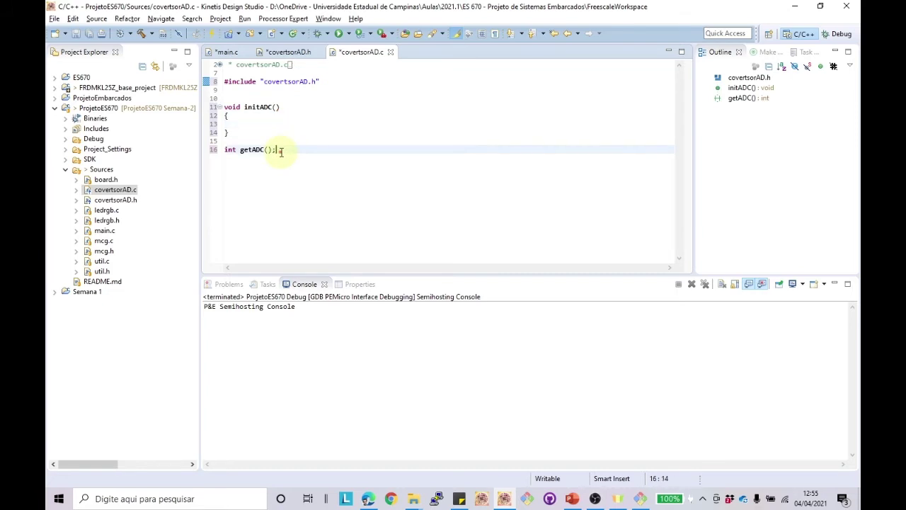
key(BackSpace)
key(Return)
key(Return)
key(BackSpace)
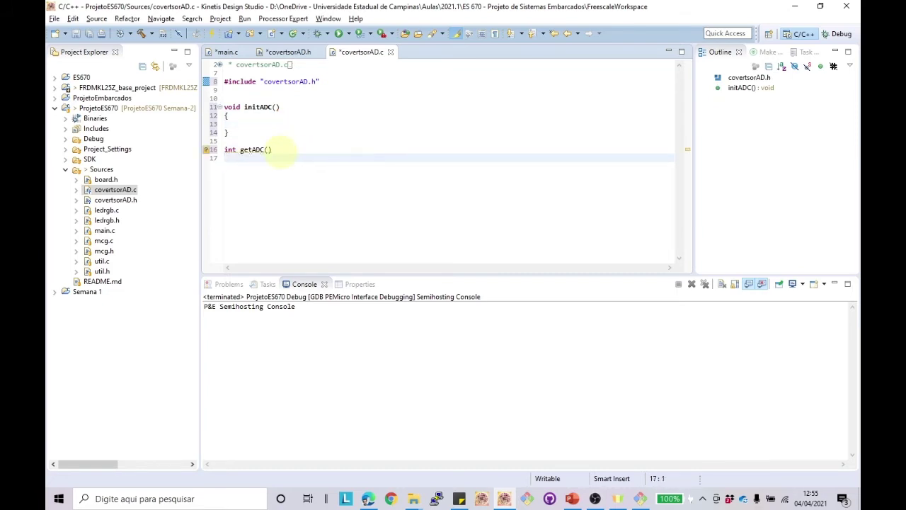
text({)
key(Return)
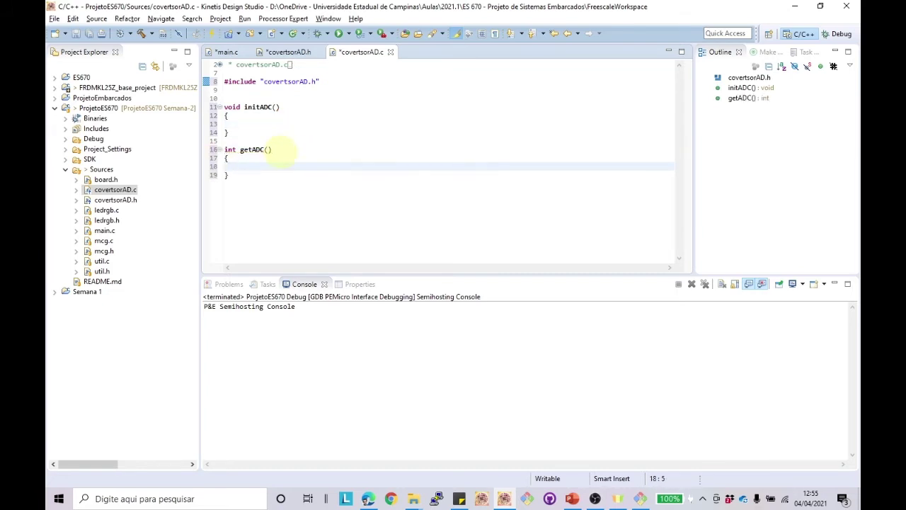
text(return 10;)
Step: Add an initADC(); call in boardInit after ledrgb_init in main.c
click(227, 52)
scroll(338, 170, down, 2)
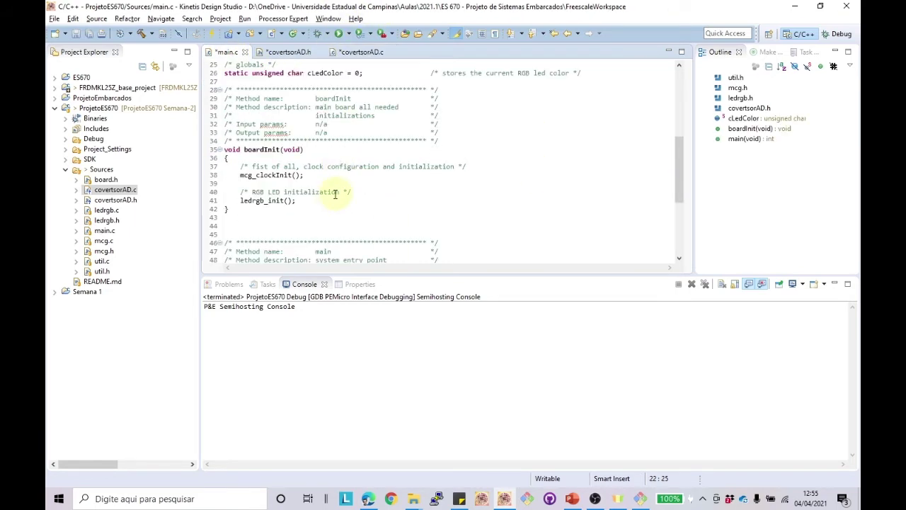
click(331, 202)
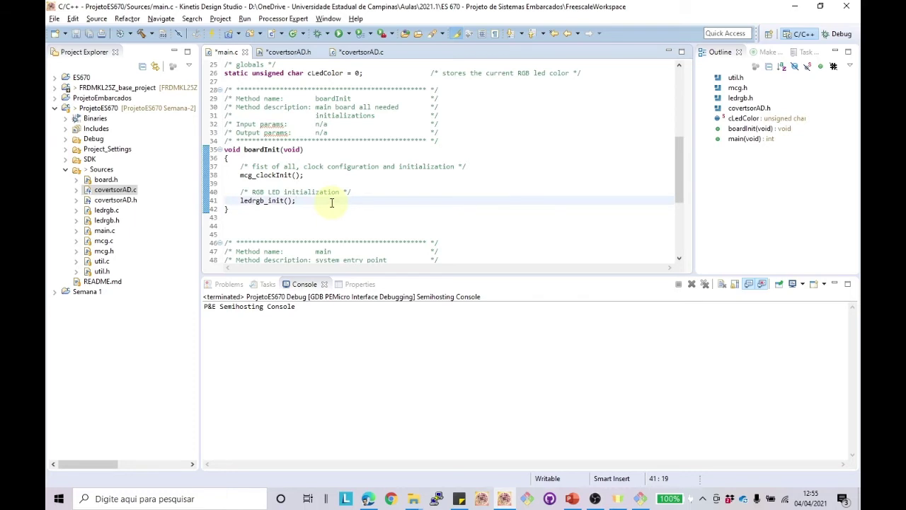
key(Return)
key(Return)
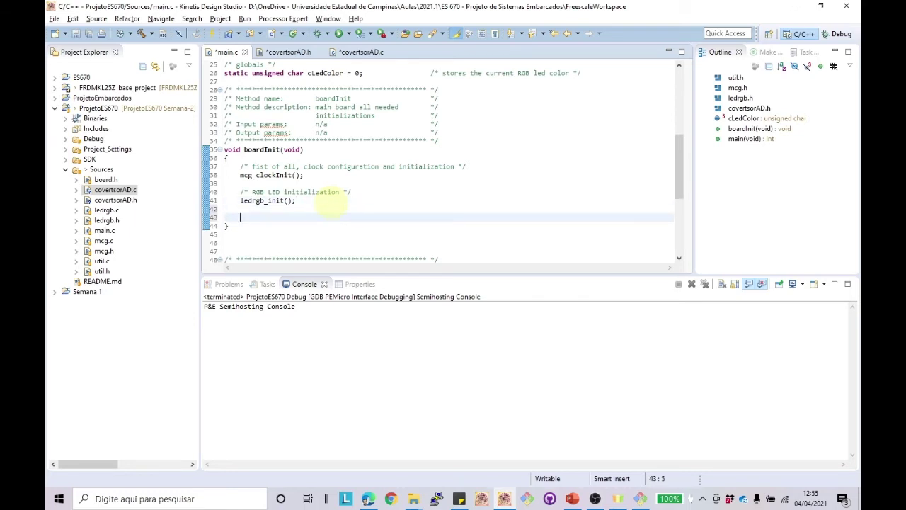
text(initADC();)
Step: Declare int iADCvalue; at the top of main()
key(Down)
key(Down)
key(Down)
key(Down)
key(Down)
key(Down)
key(Down)
key(Down)
key(Down)
key(Down)
key(Down)
key(Down)
key(Down)
key(Down)
key(Down)
key(Down)
key(Down)
key(Down)
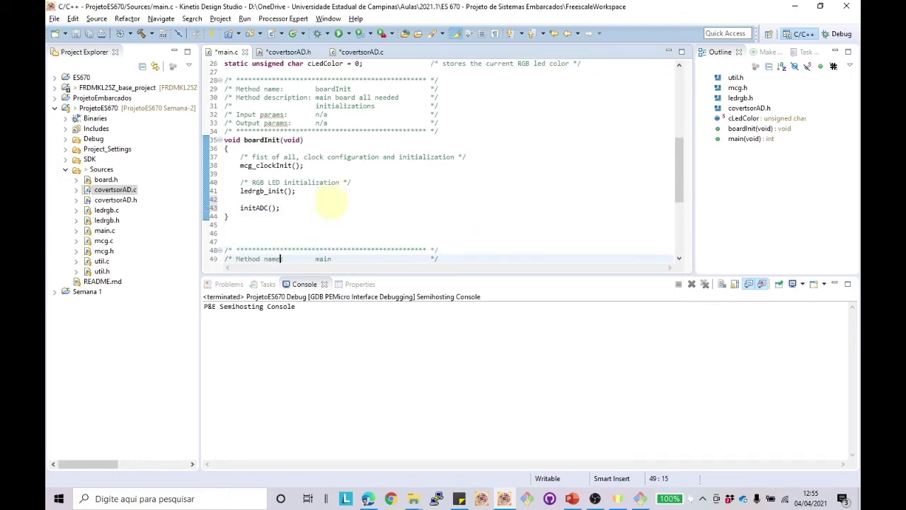
key(Down)
key(Down)
key(Down)
key(Down)
key(Down)
key(Down)
key(Down)
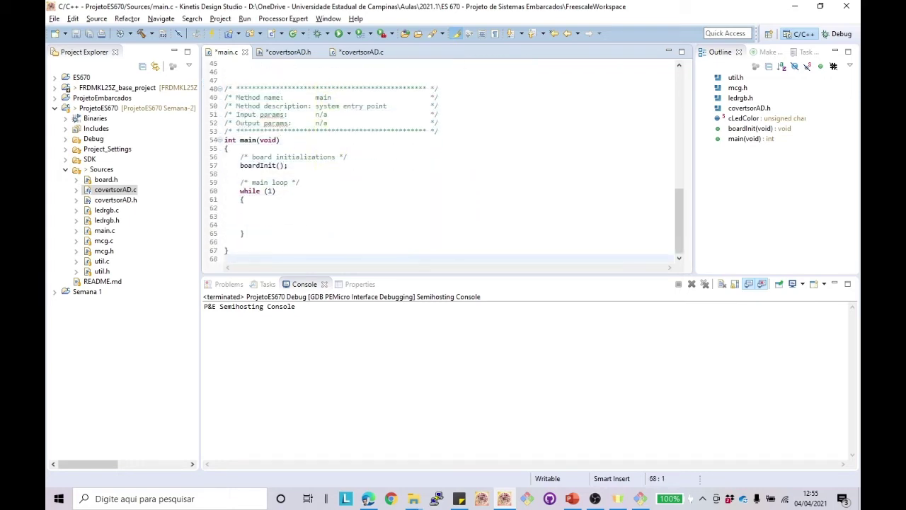
click(238, 157)
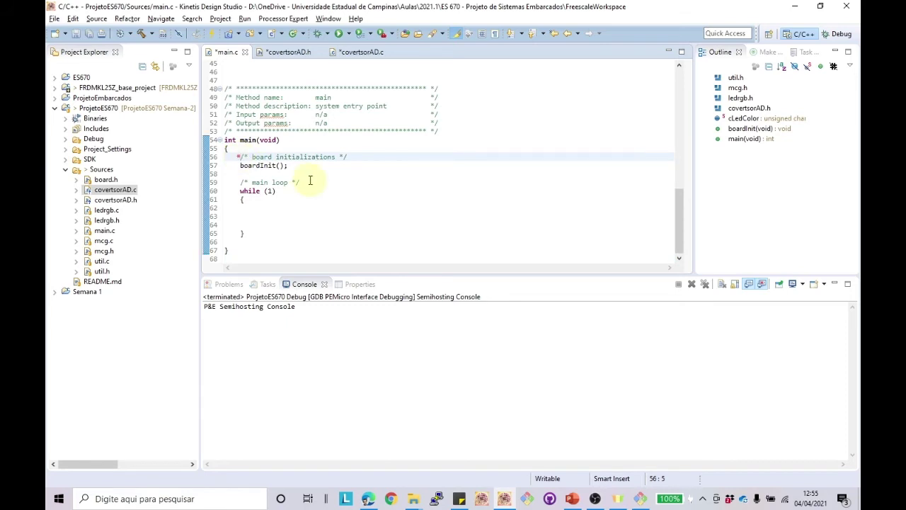
key(Return)
key(Return)
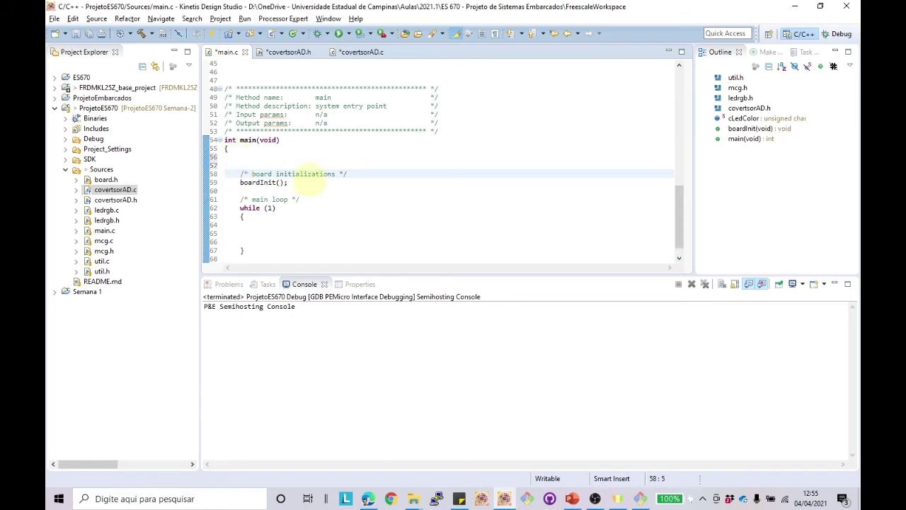
key(Up)
key(Up)
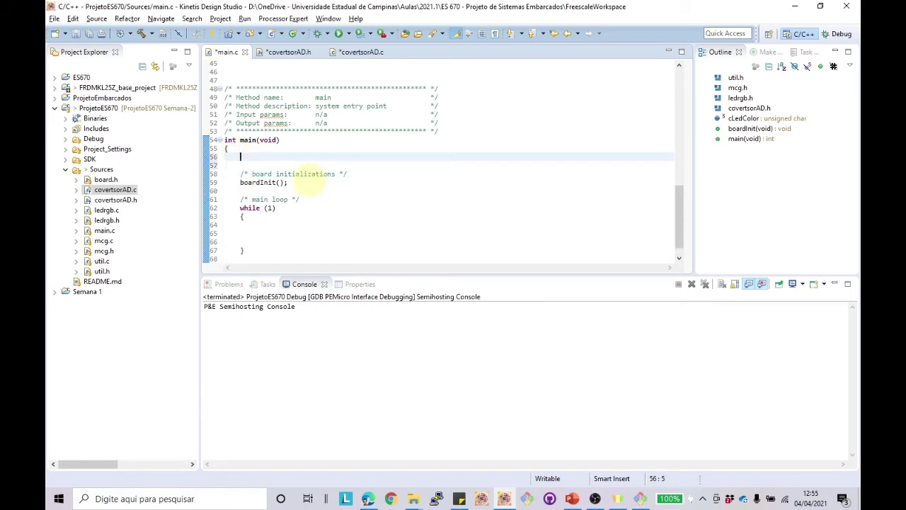
text(int iADCvalue;)
Step: Write iADCvalue = getADC(); inside the while (1) loop
key(shift+Left)
key(shift+Left)
key(shift+Left)
key(shift+Left)
key(shift+Left)
key(shift+Left)
key(shift+Left)
key(shift+Left)
key(shift+Left)
key(ctrl+c)
key(Down)
key(Down)
key(Down)
key(Down)
key(Down)
key(Down)
key(Down)
key(Down)
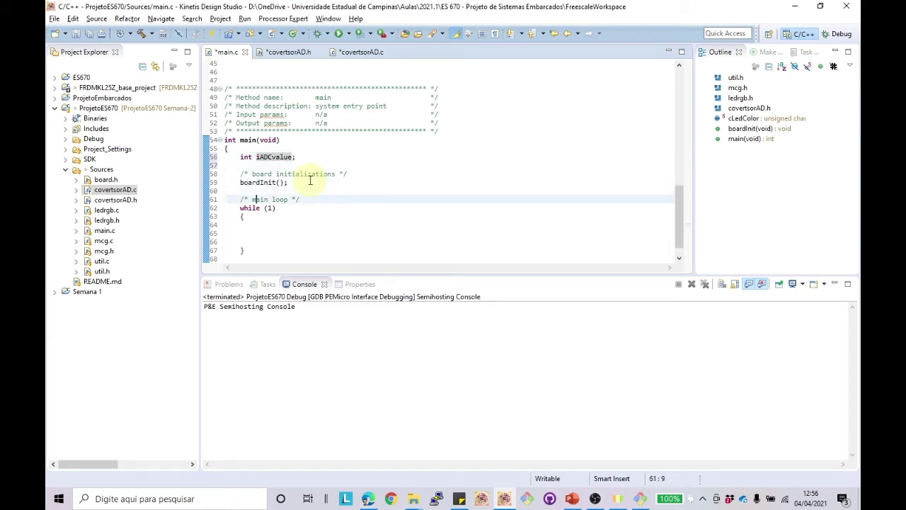
key(ctrl+v)
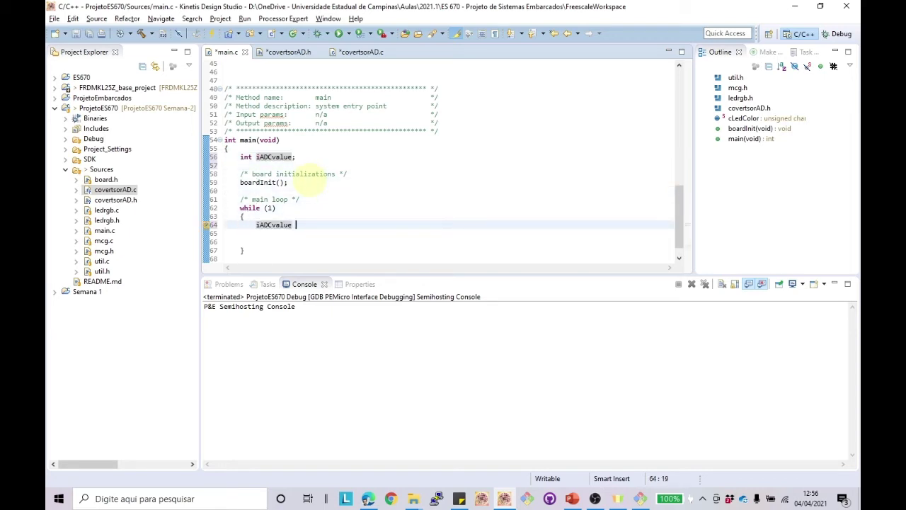
text(= getA)
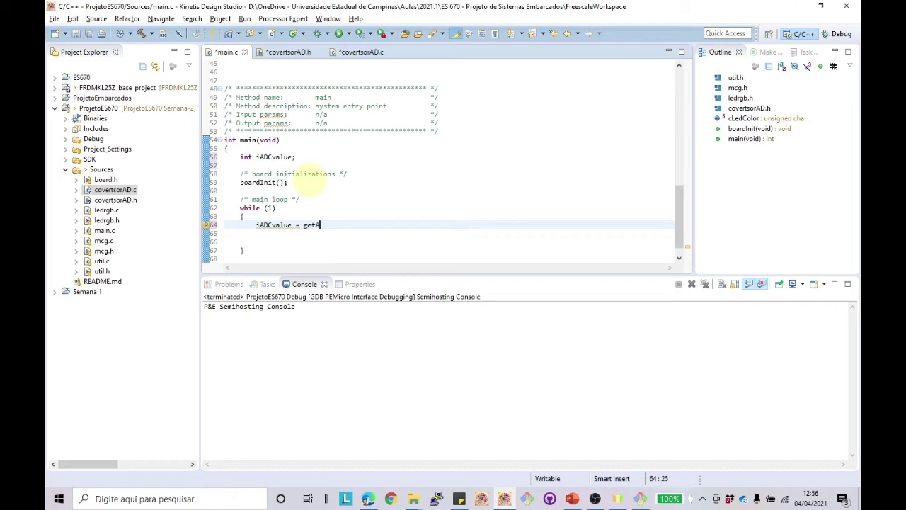
text(DC();)
Step: Save all files, build the ProjetoES670 project, and inspect the warning on line 56
click(142, 37)
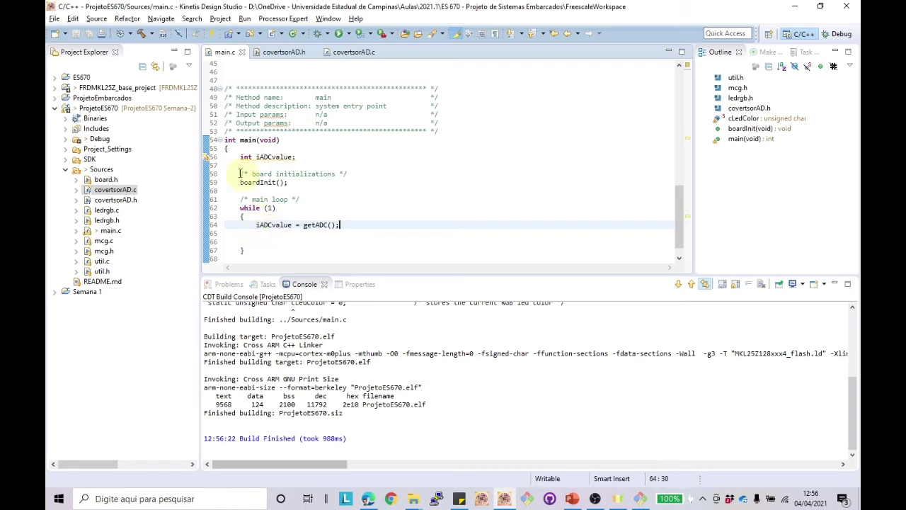
mouse_move(207, 163)
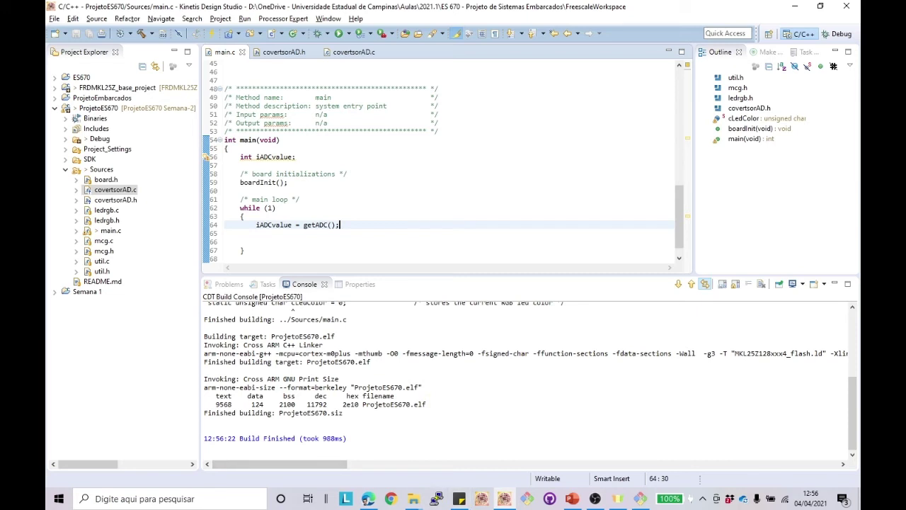
Step: Clear the Git Bash terminal and check the repository status on Semana-2
click(640, 499)
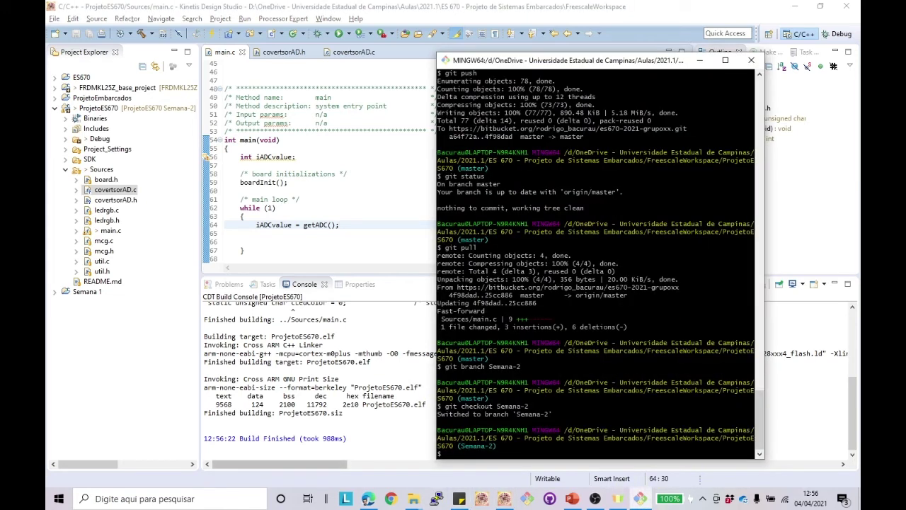
text(clear)
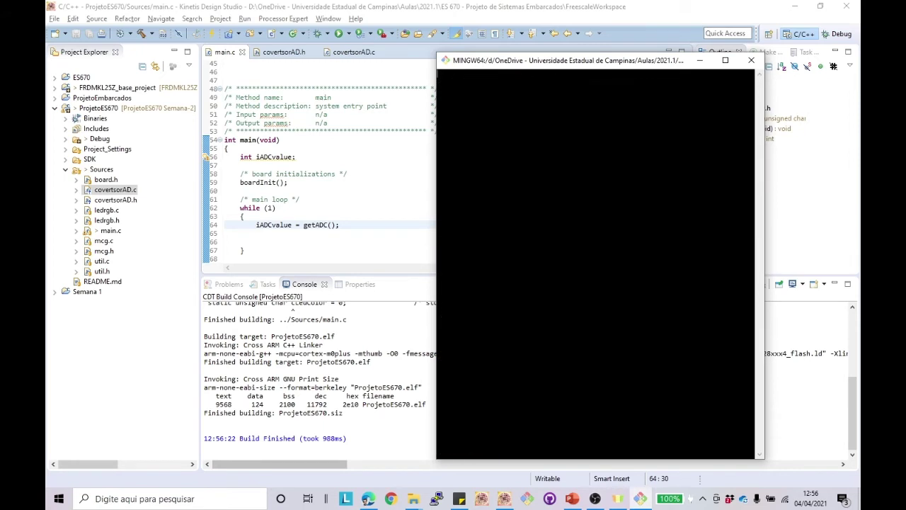
key(Return)
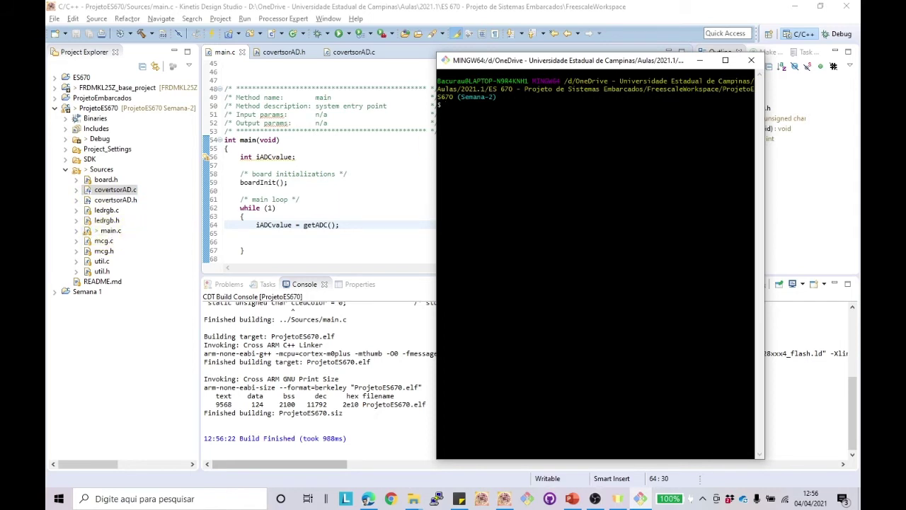
text(gut status)
key(Return)
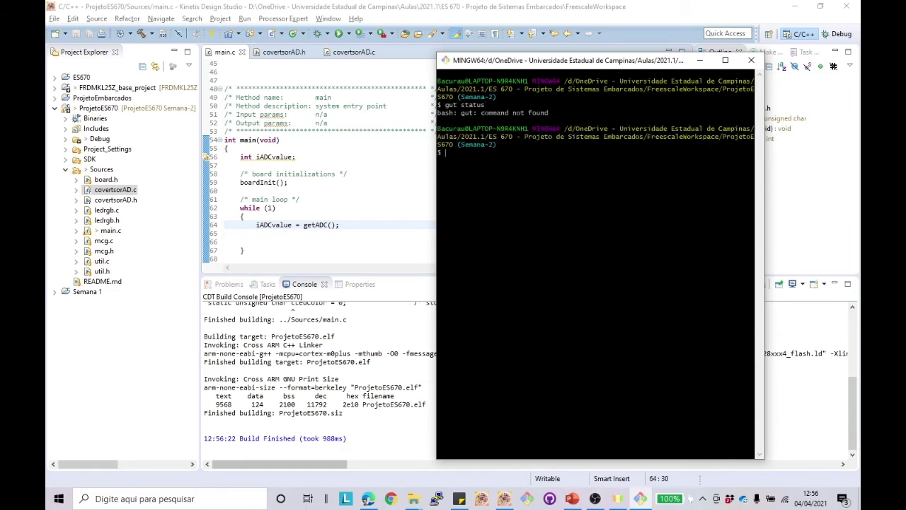
text(git status)
key(Return)
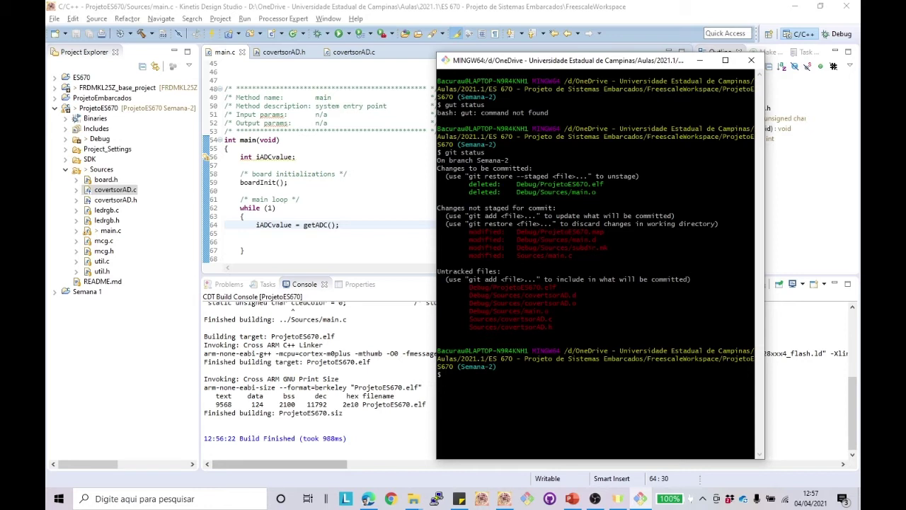
Step: Commit all changes as 'Inclusão da biblioteca para inicializacao e leitura do ADC' and confirm a clean tree
text(git add .)
key(Return)
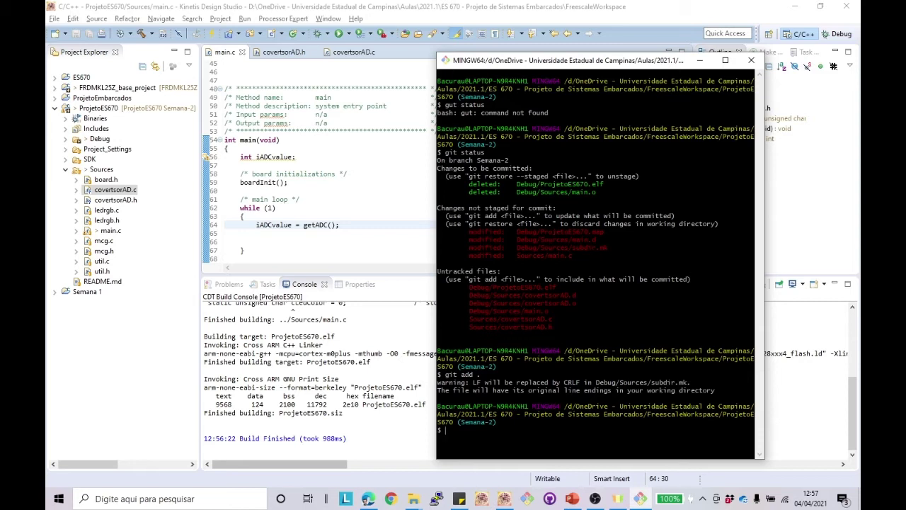
text(git commit -m "Inclusão da bibl)
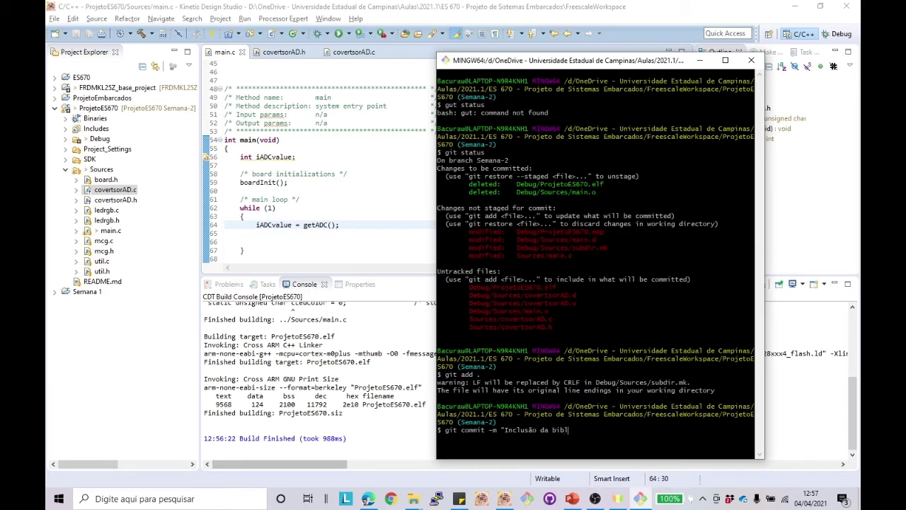
text(ioteca para inicializacao e leitura do )
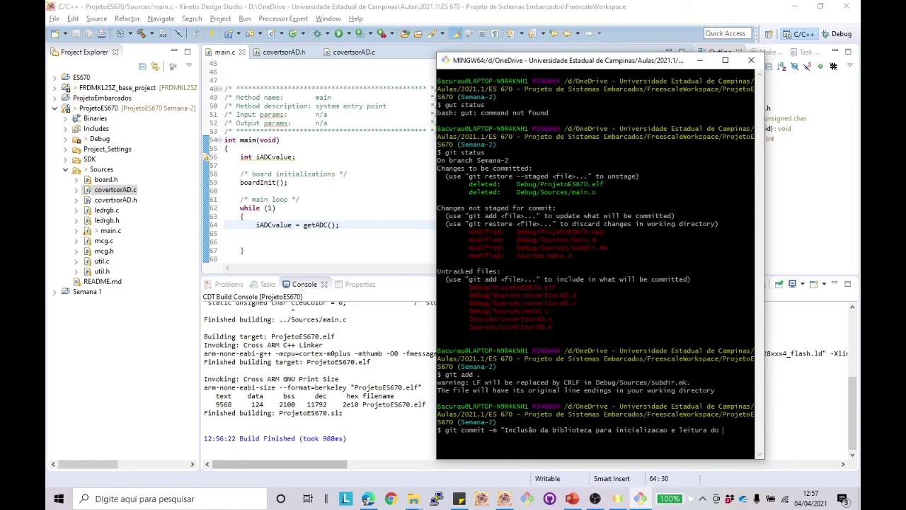
text(ADC")
key(Return)
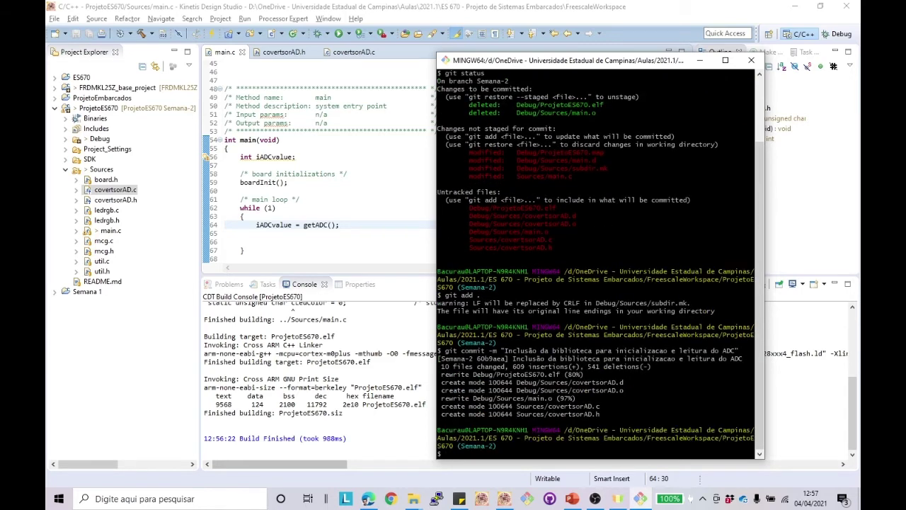
text(git status)
key(Return)
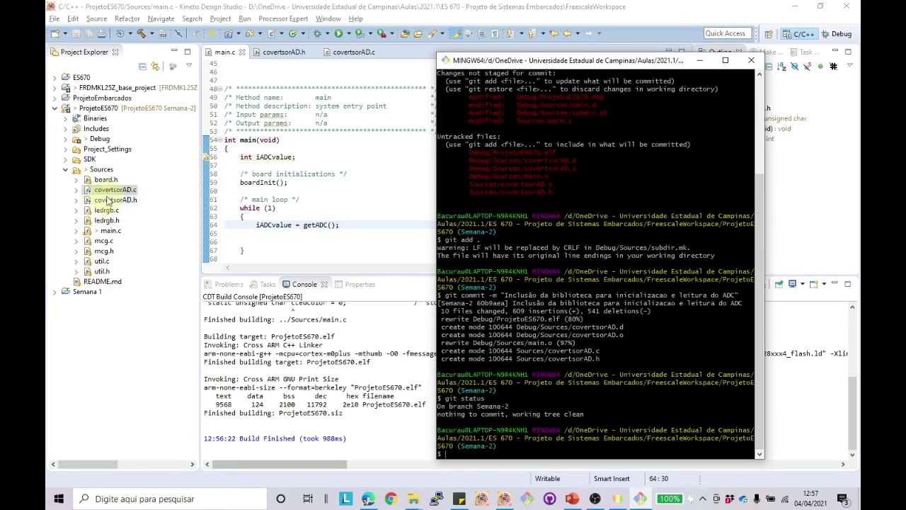
click(158, 232)
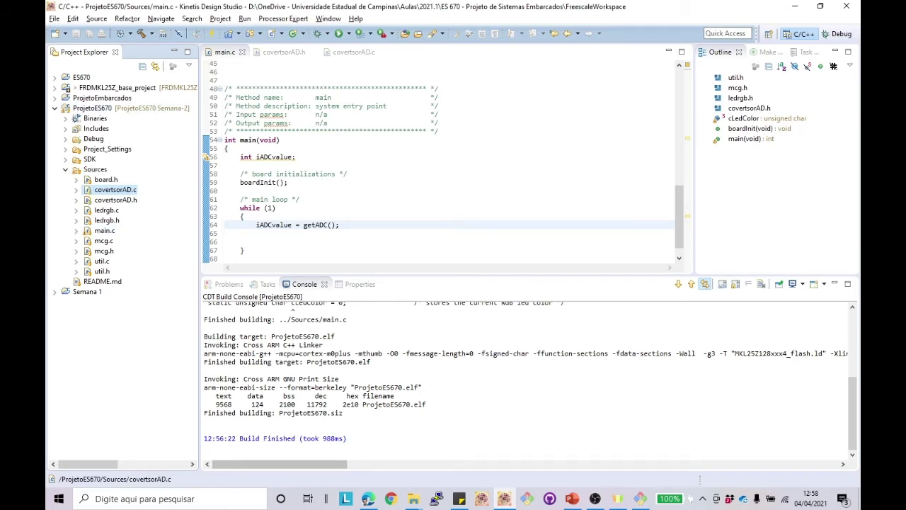
Step: Reload the Bitbucket repository page and check its branch list
click(368, 499)
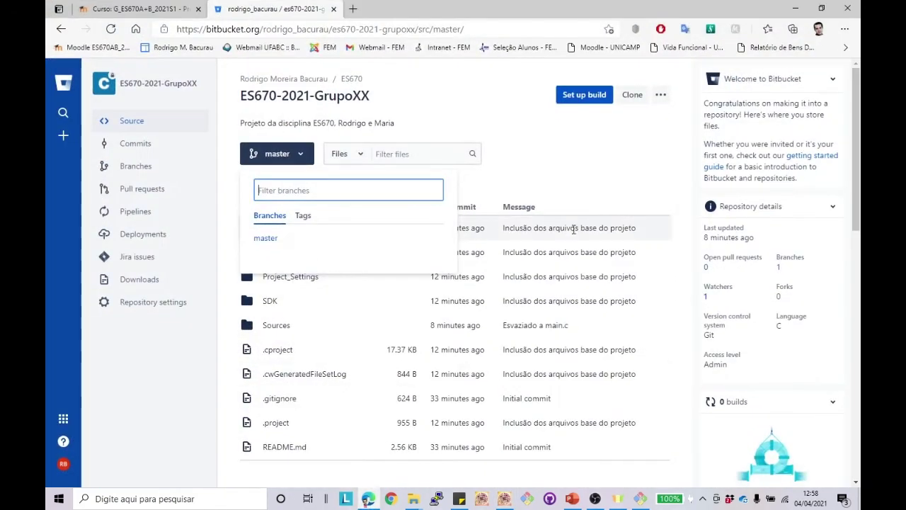
click(565, 164)
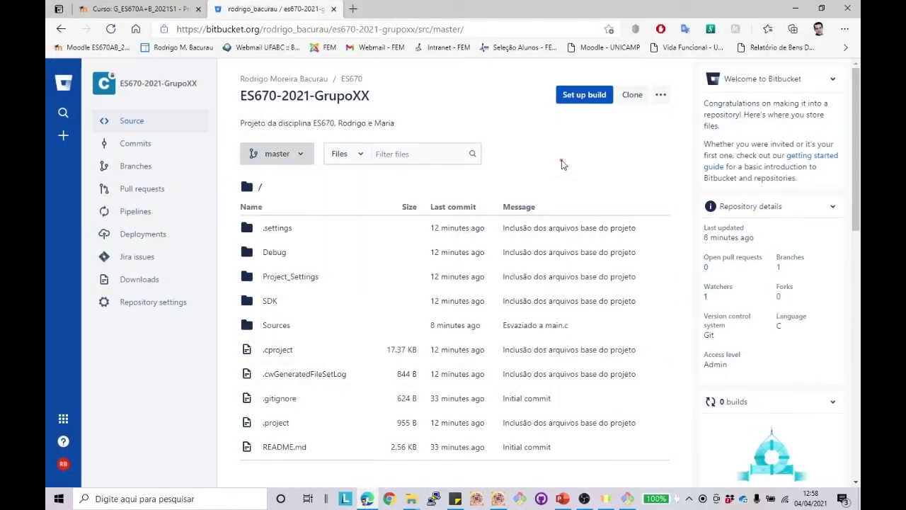
click(112, 29)
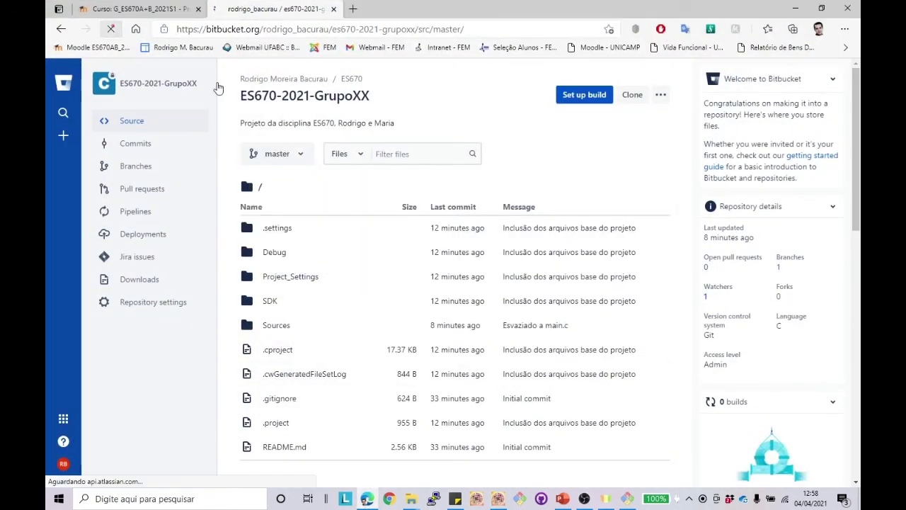
click(300, 157)
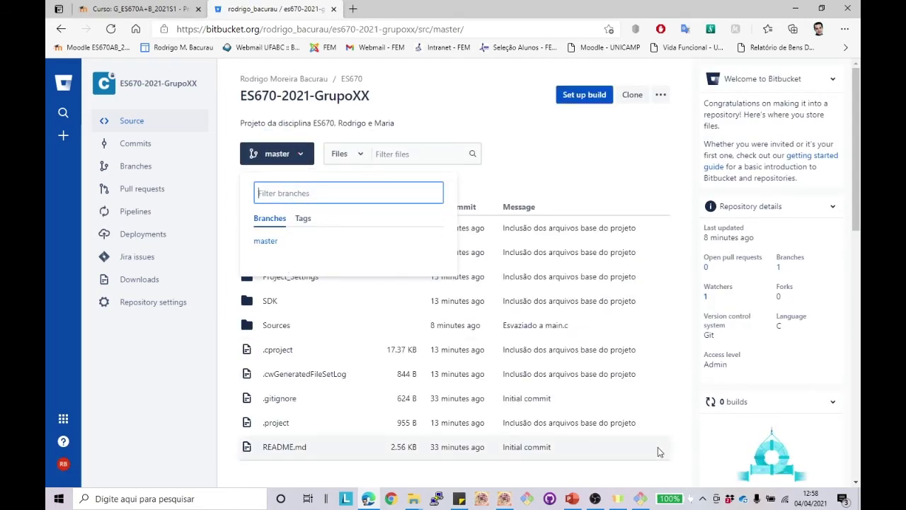
Step: Run a plain git push for Semana-2 in Git Bash
click(640, 498)
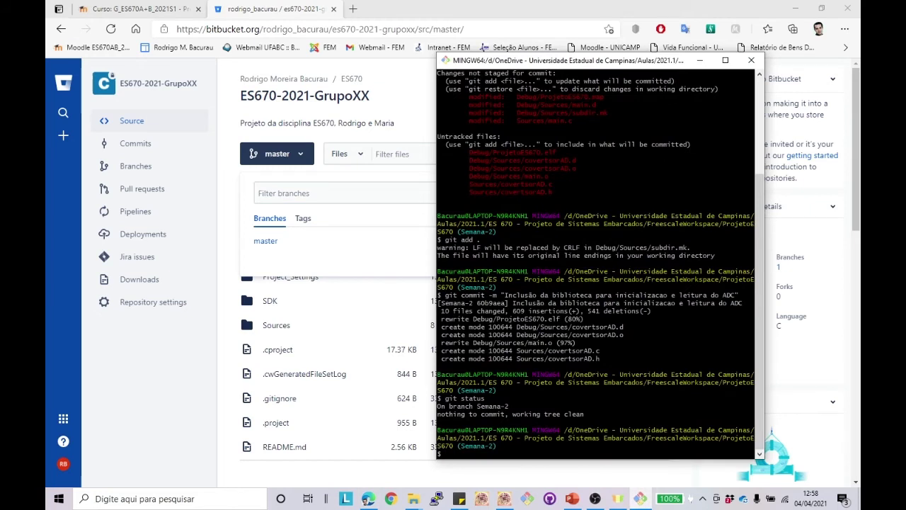
text(git)
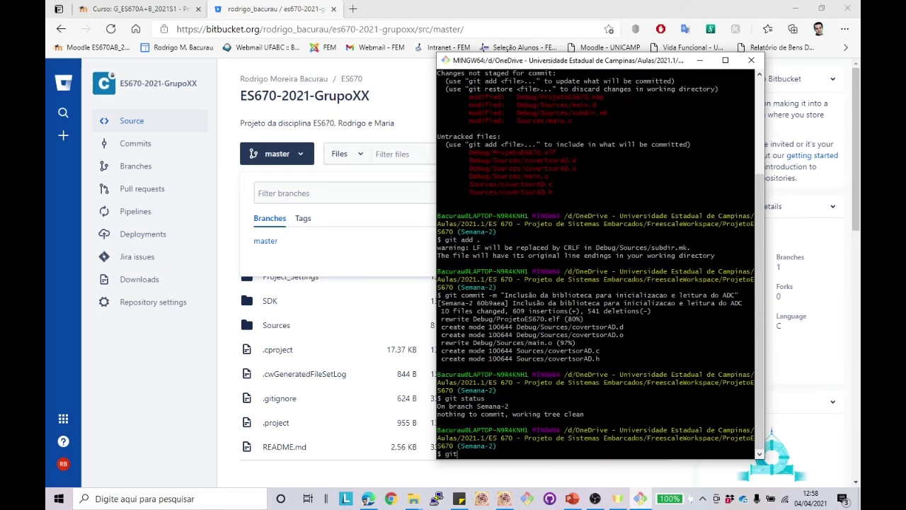
text( push)
key(Return)
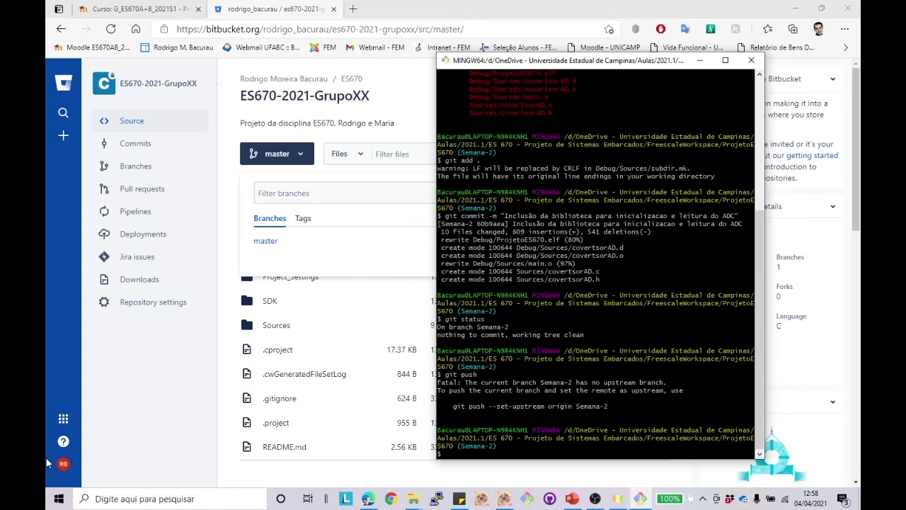
Step: Recheck Bitbucket's branch list and Branches page, which still show only master
click(117, 441)
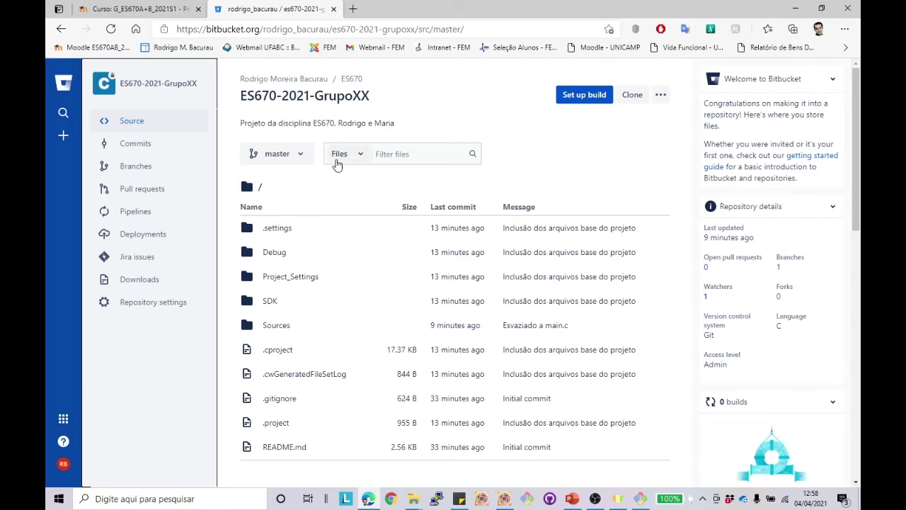
click(303, 157)
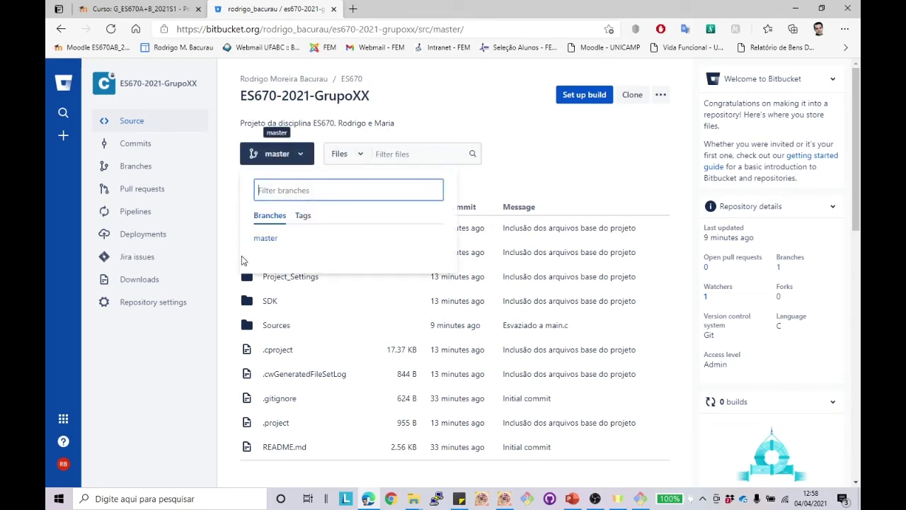
click(145, 170)
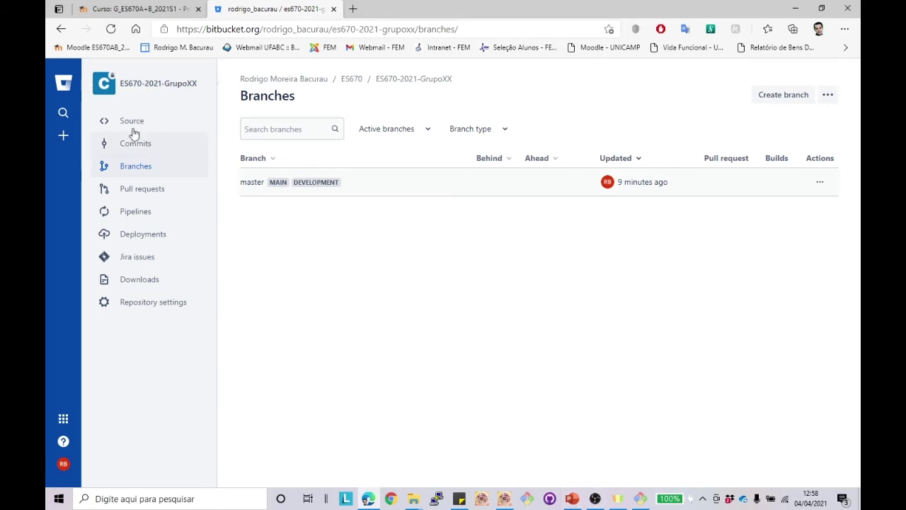
click(61, 29)
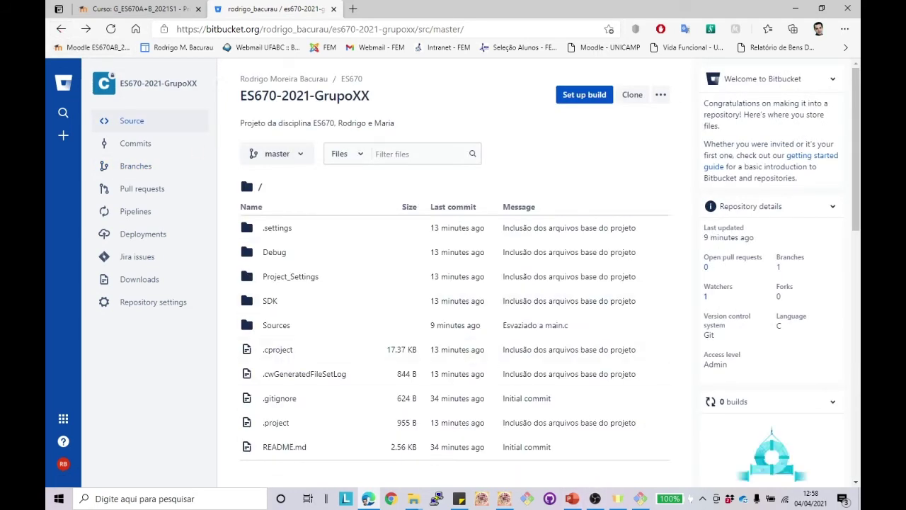
click(640, 499)
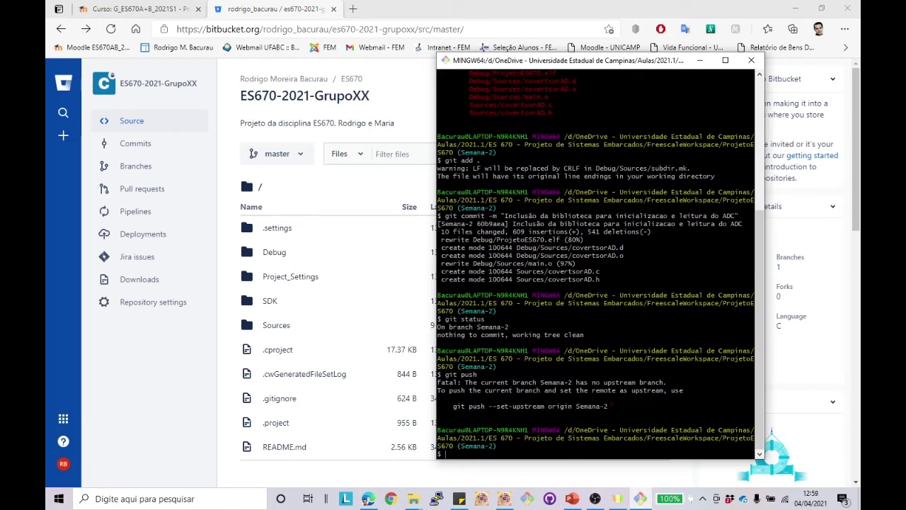
Step: Push Semana-2 with git push --set-upstream origin Semana-2 so it tracks the remote
drag(612, 406, 453, 406)
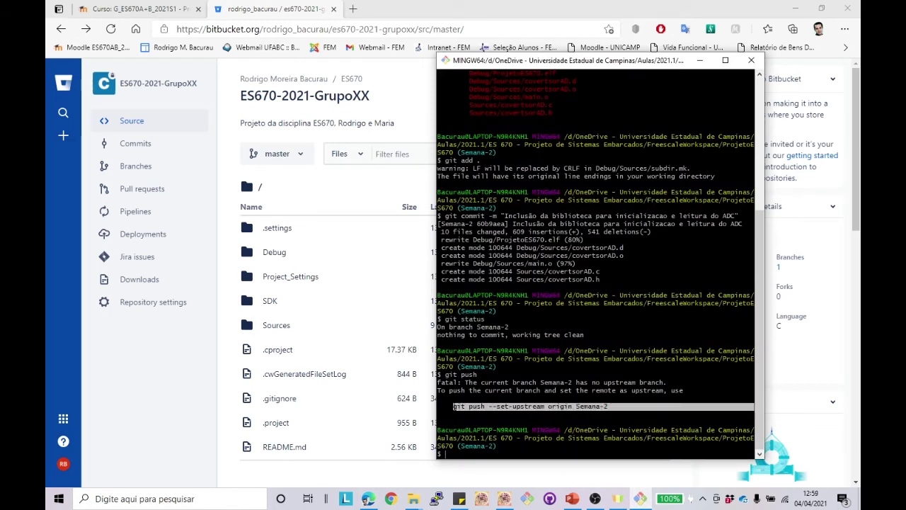
click(493, 462)
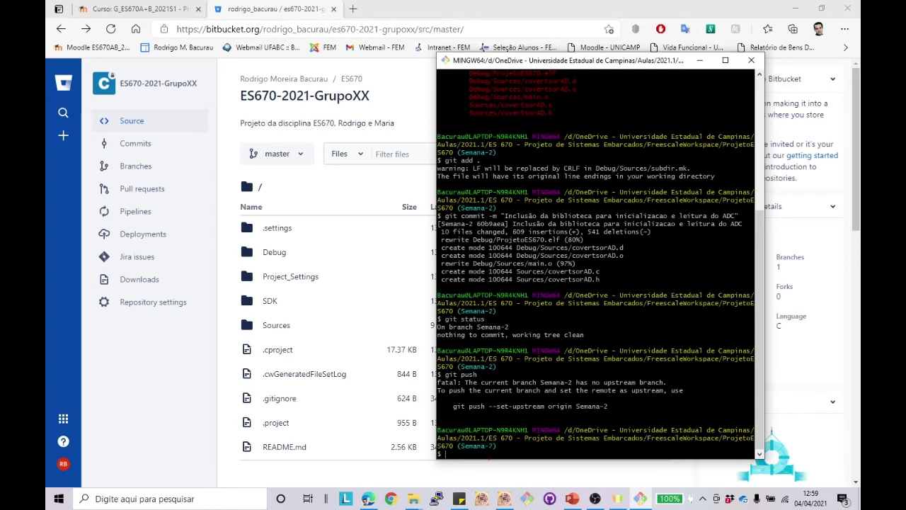
text(git push --set-upstream origin)
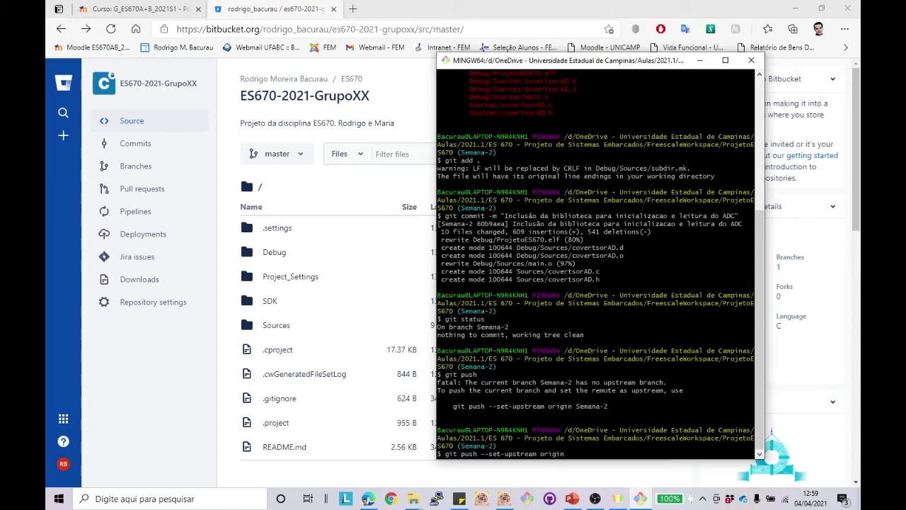
text( Semana-2)
key(Return)
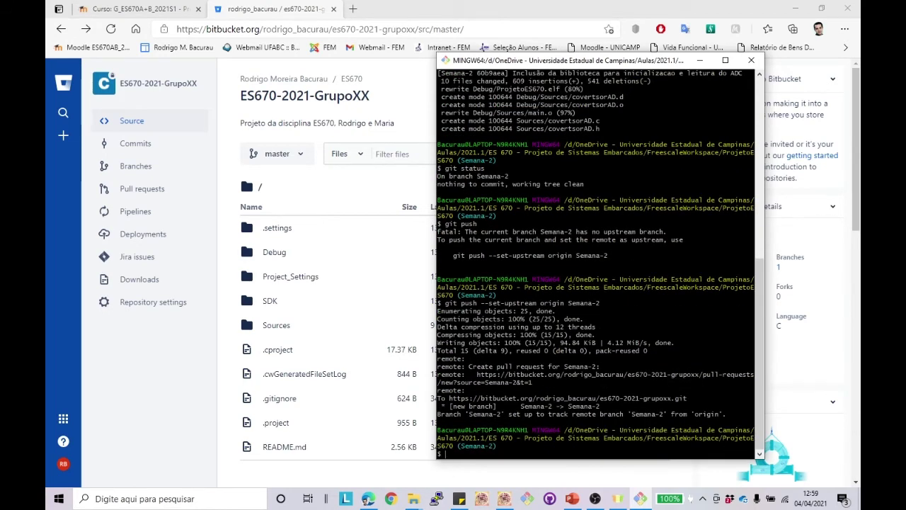
click(400, 107)
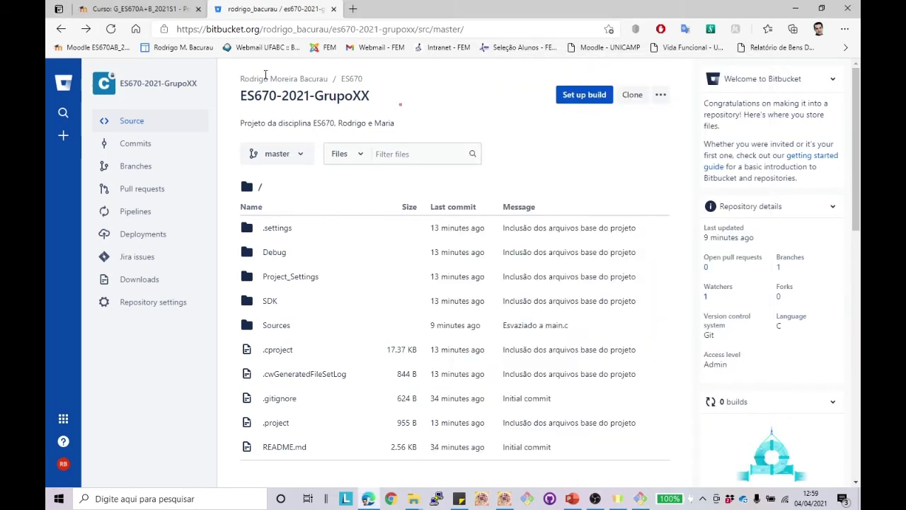
Step: Reload Bitbucket and browse the Sources folder on the Semana-2 branch
click(111, 31)
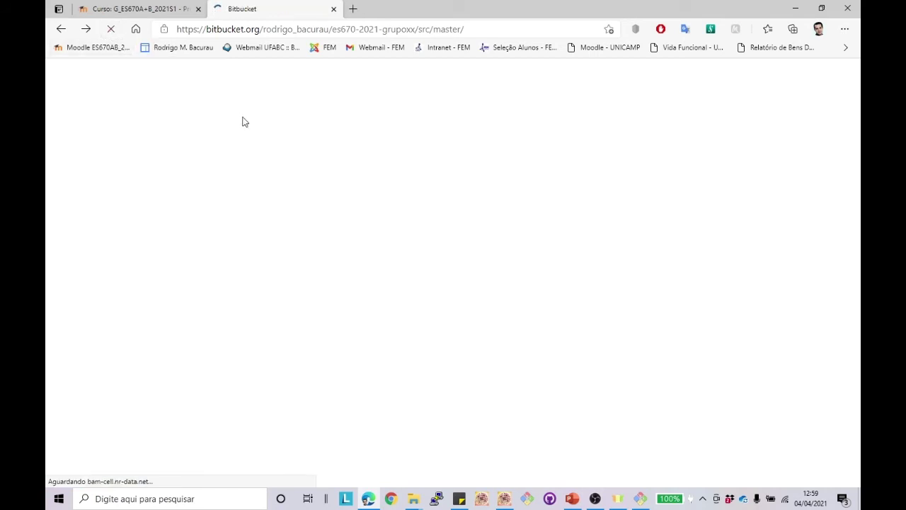
click(280, 153)
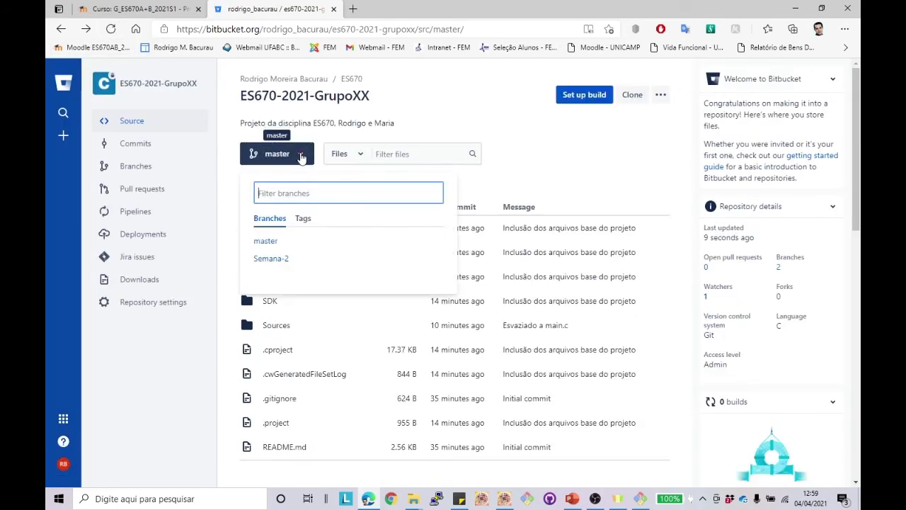
click(267, 258)
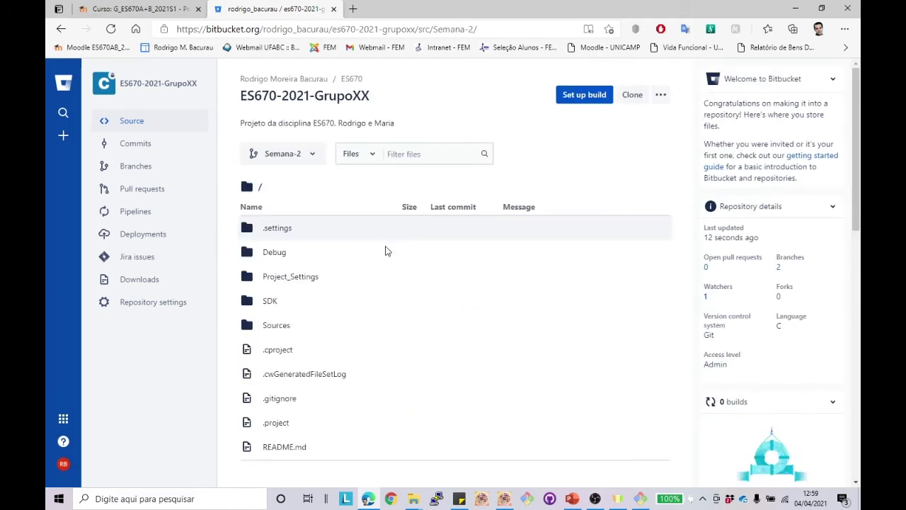
click(276, 327)
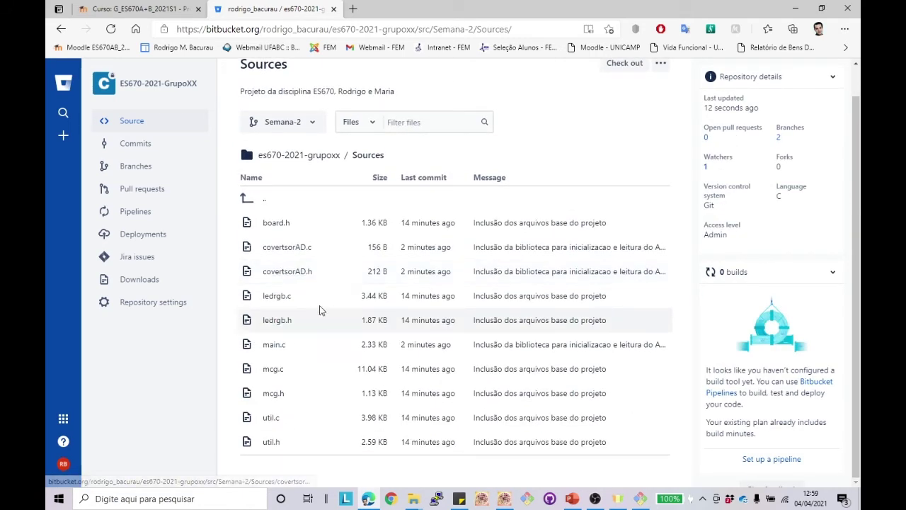
scroll(311, 298, down, 1)
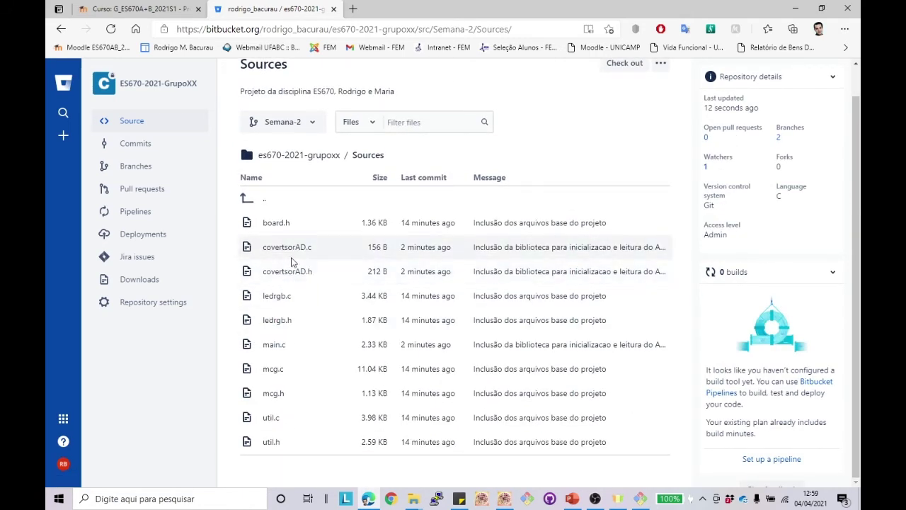
Step: Switch to master, browse its Sources folder, and open the Branches overview
click(309, 124)
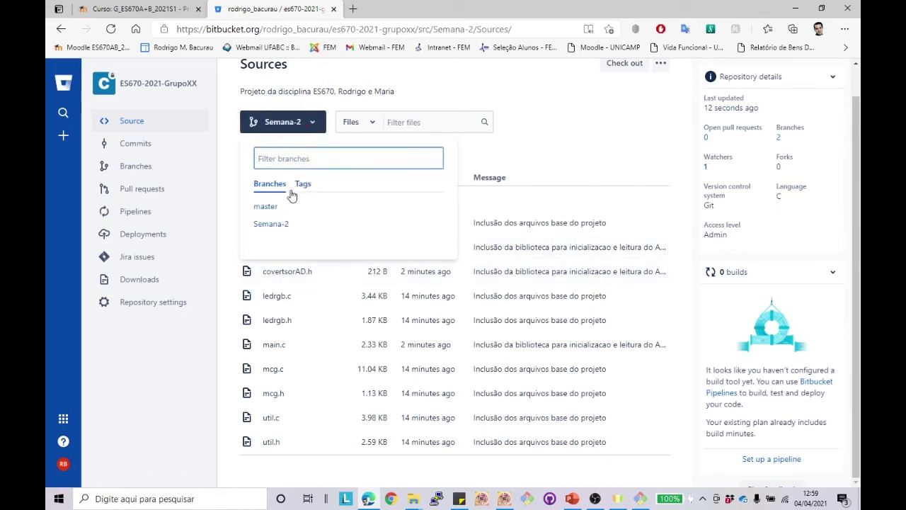
click(274, 207)
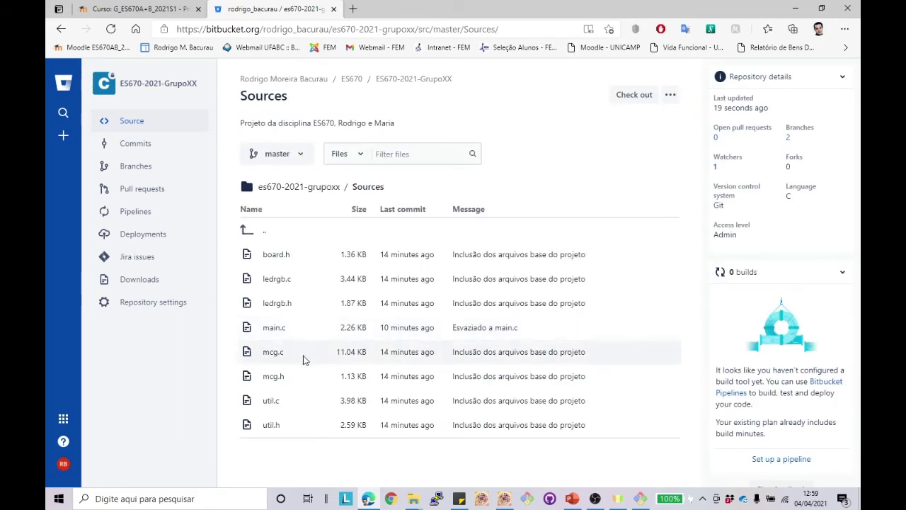
click(311, 187)
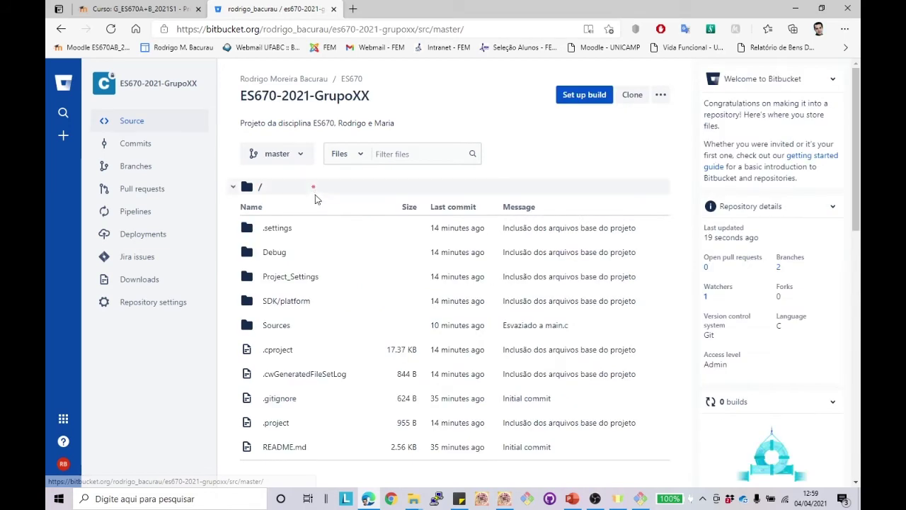
click(275, 325)
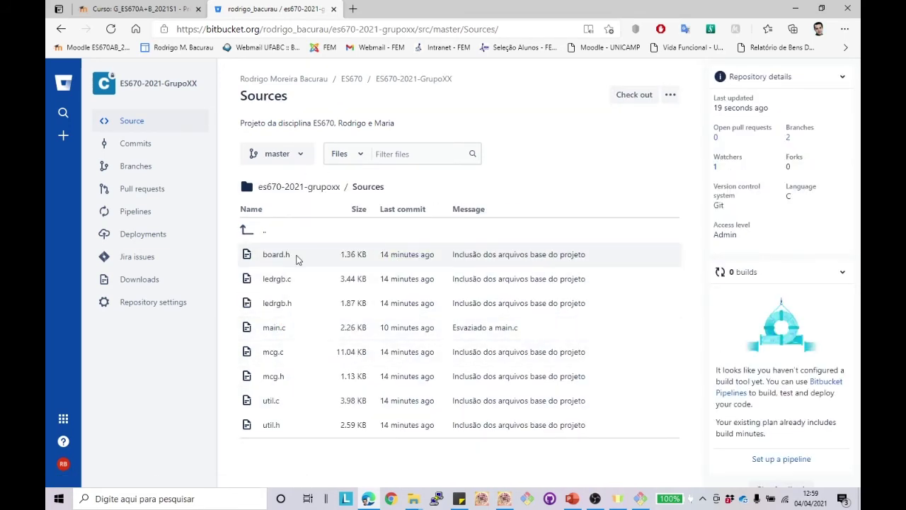
click(286, 155)
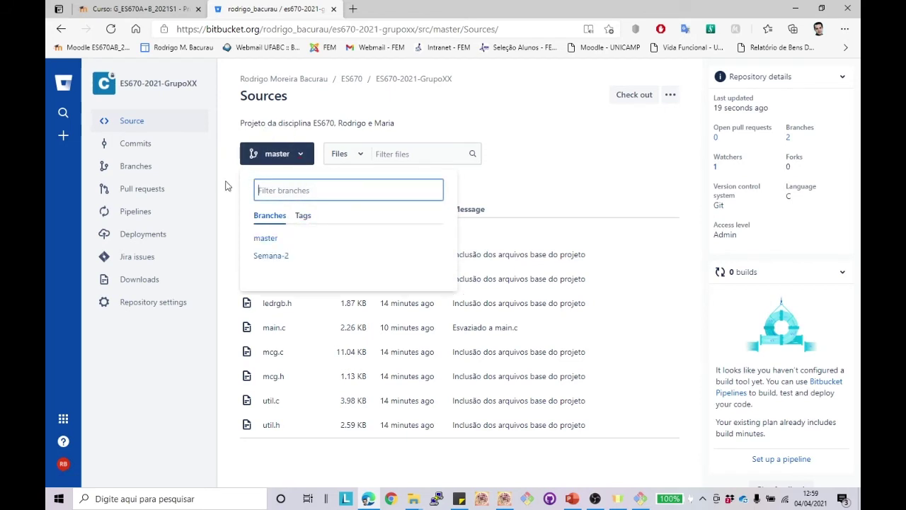
click(141, 170)
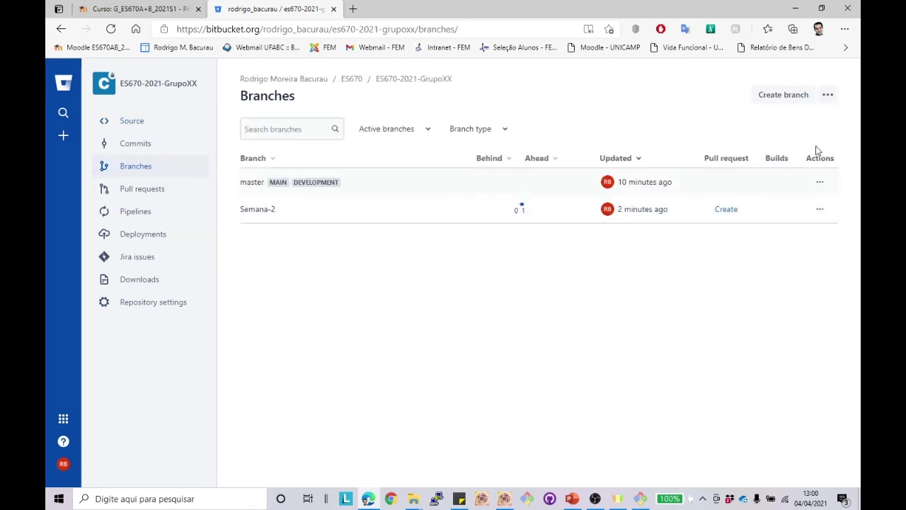
Step: Create a Bitbucket branch named Semana-3 from master
click(785, 96)
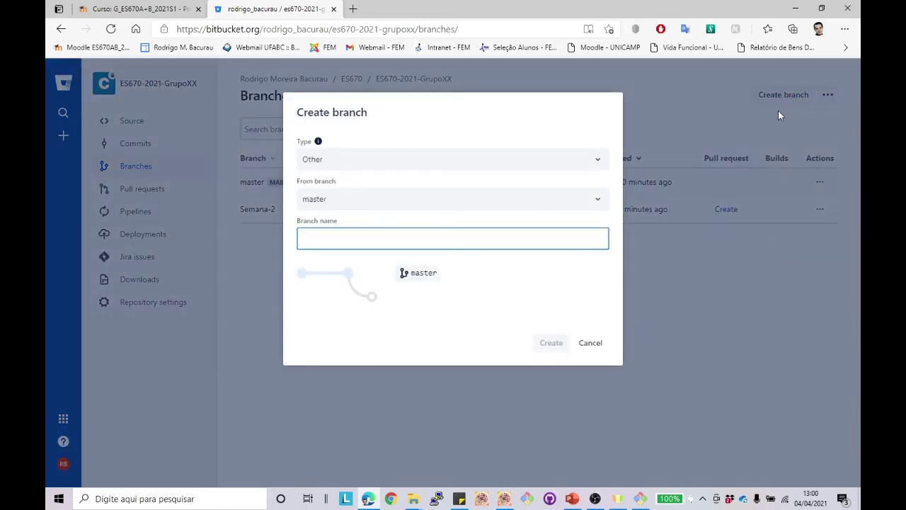
text(Semana=)
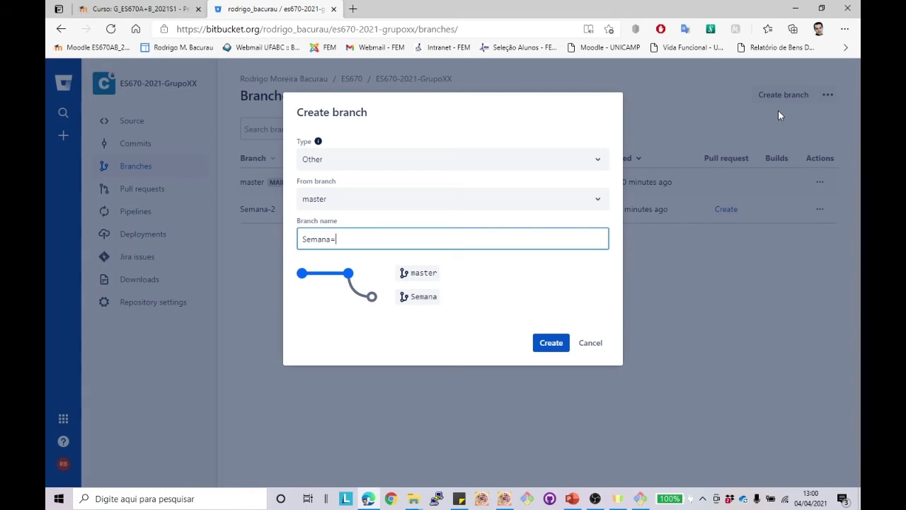
key(BackSpace)
text(-3)
click(599, 206)
click(600, 205)
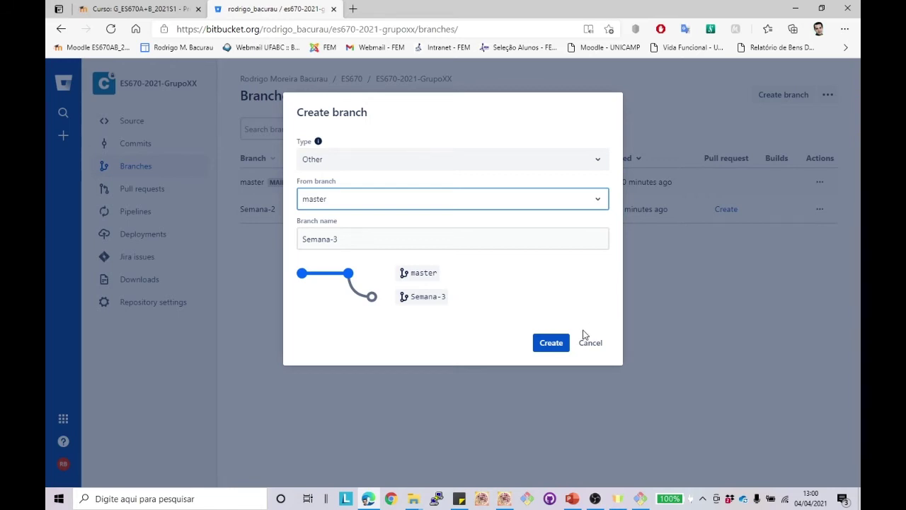
click(551, 343)
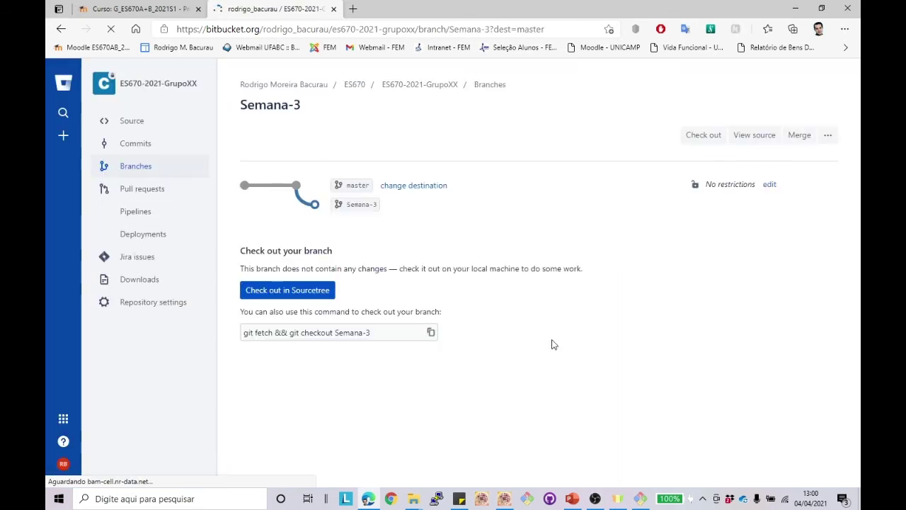
Step: Confirm Semana-3 appears in the Source view's branch list, then return to Kinetis Design Studio
click(140, 121)
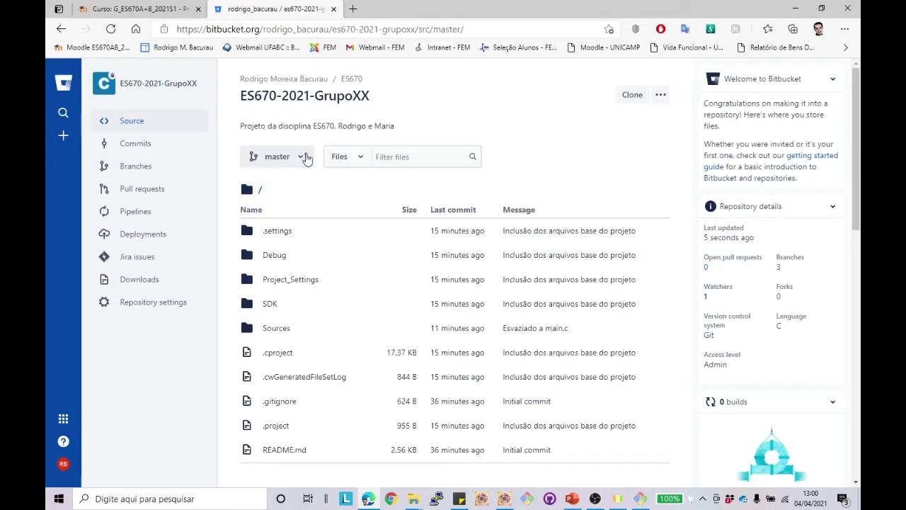
click(303, 155)
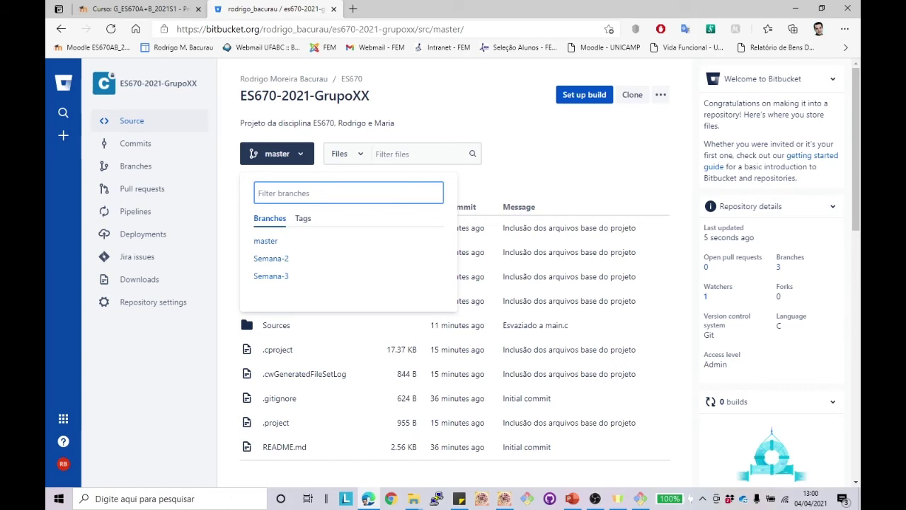
click(551, 498)
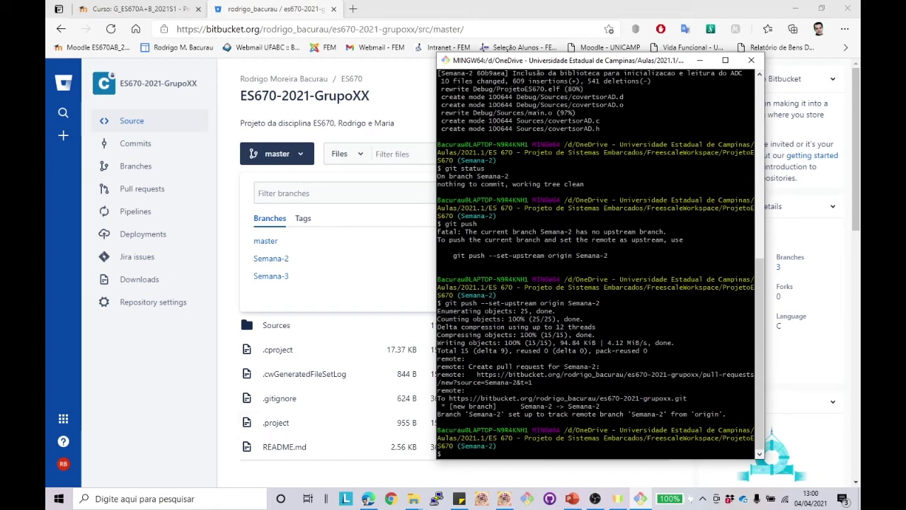
key(alt+Tab)
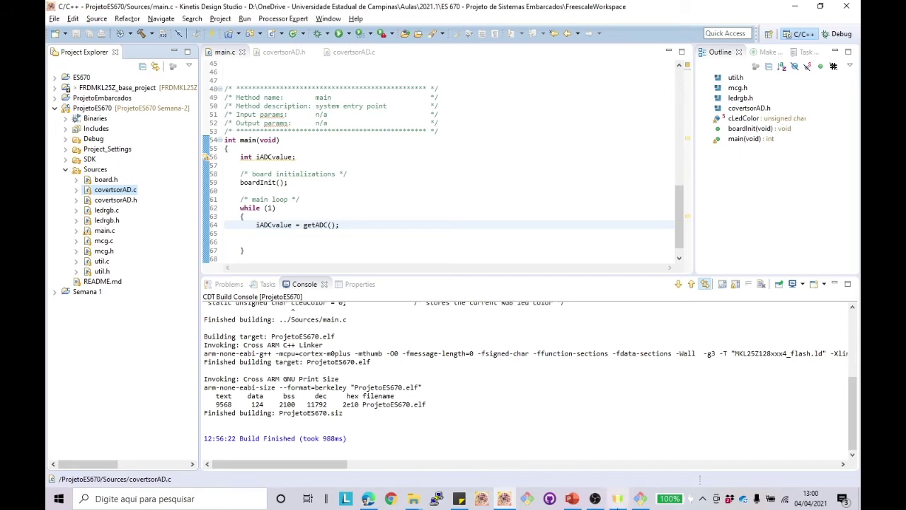
Step: Clear Git Bash and check out the master branch
click(640, 500)
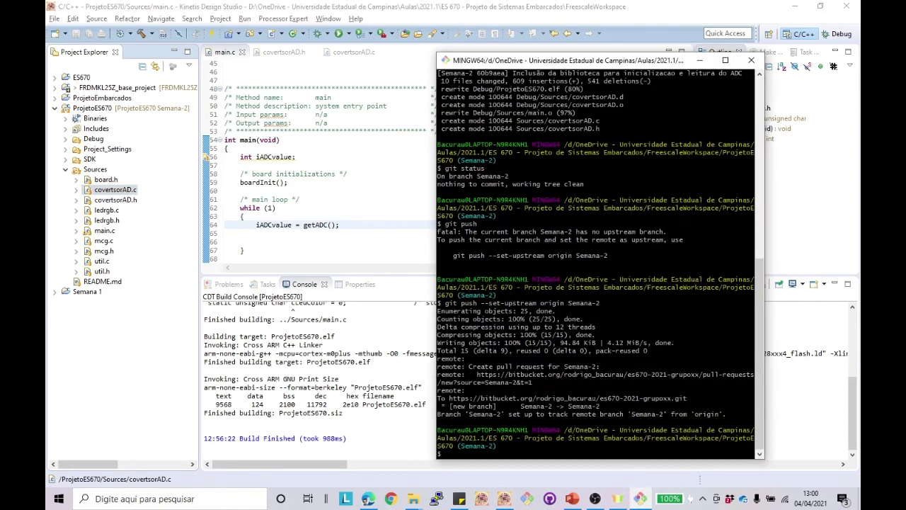
text(clear)
key(Return)
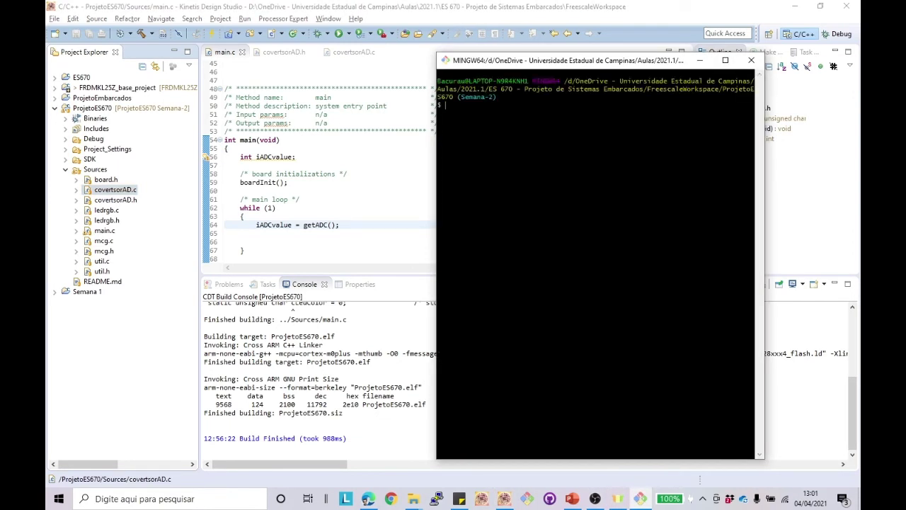
text(git checj)
key(BackSpace)
text(kout master)
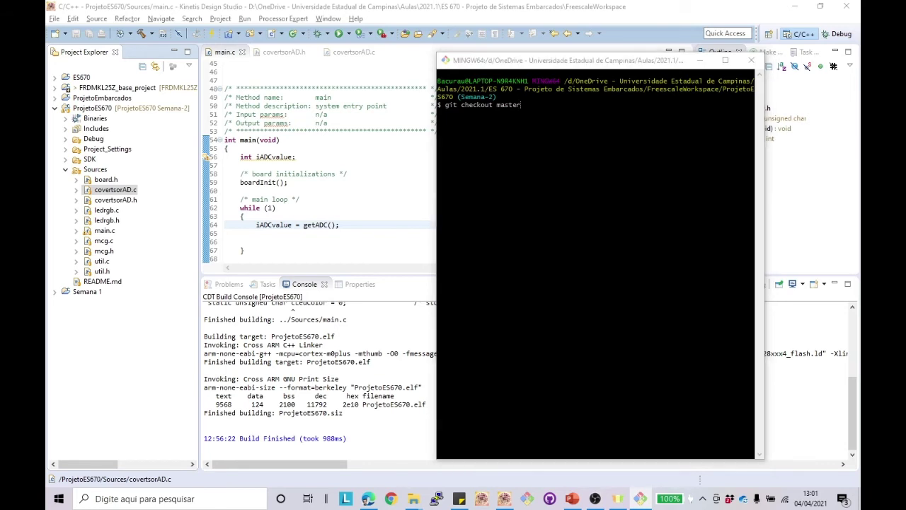
key(alt+Tab)
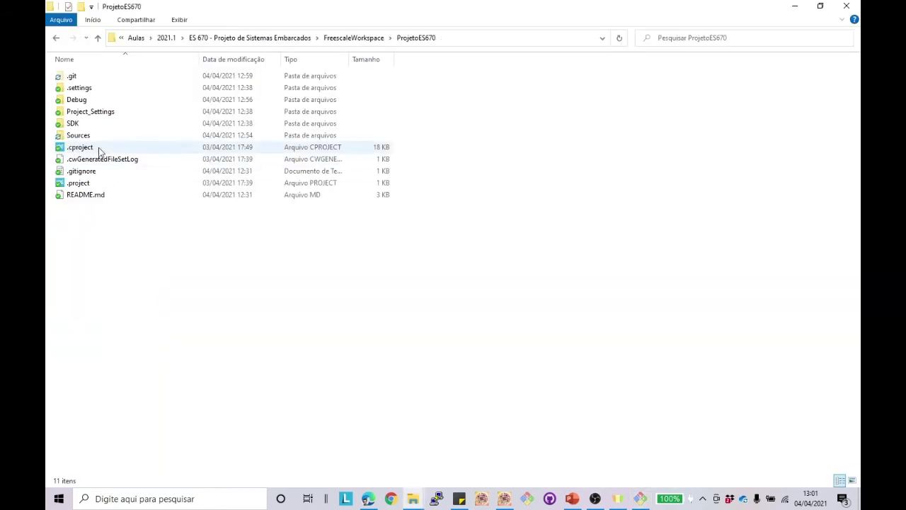
Step: Open the Sources folder in Explorer and check out Semana-2 in Git Bash
click(79, 140)
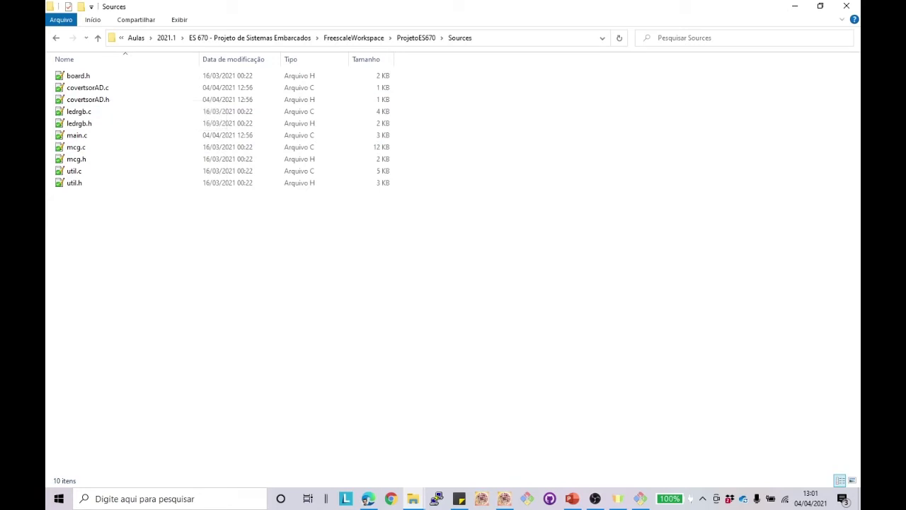
key(alt+Tab)
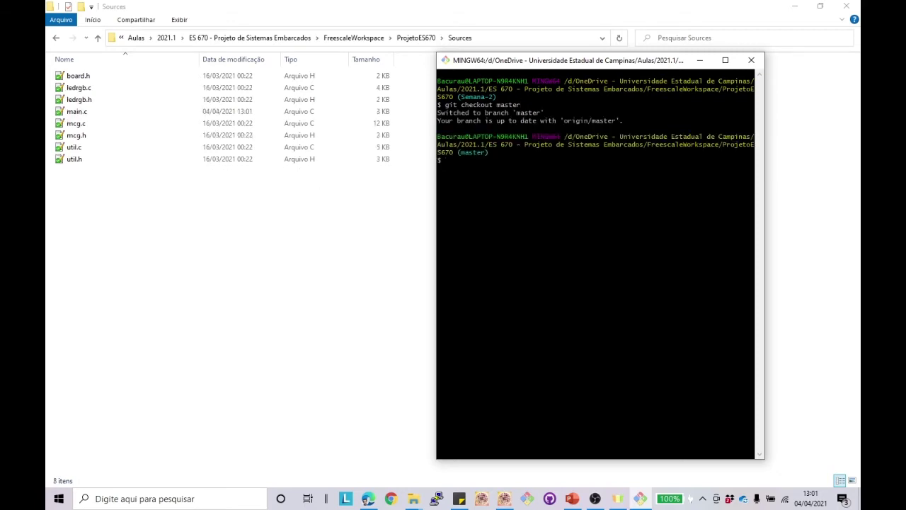
key(Up)
key(BackSpace)
key(BackSpace)
key(BackSpace)
key(BackSpace)
key(BackSpace)
key(BackSpace)
text(Semana-2)
key(Return)
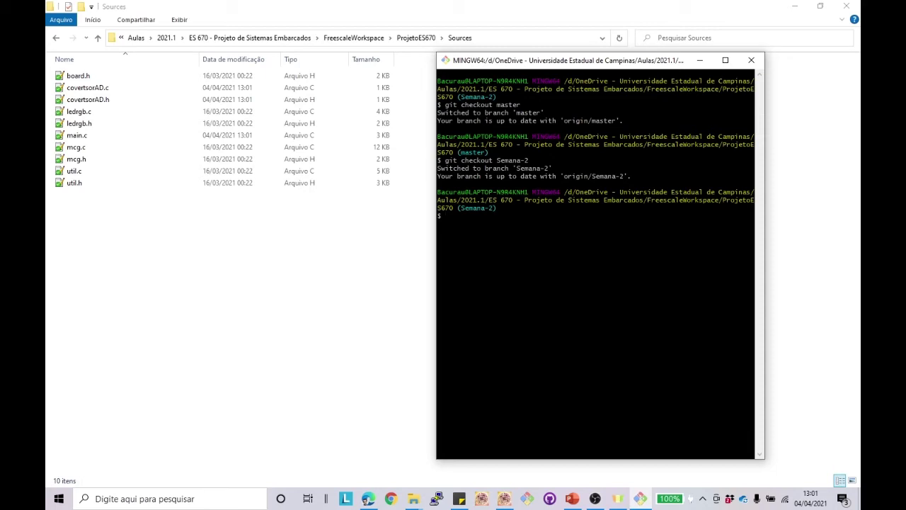
Step: Check out master again and view the project tree in Kinetis Design Studio
key(Up)
key(BackSpace)
key(BackSpace)
key(BackSpace)
key(BackSpace)
key(BackSpace)
key(BackSpace)
key(BackSpace)
key(BackSpace)
text(master)
key(Return)
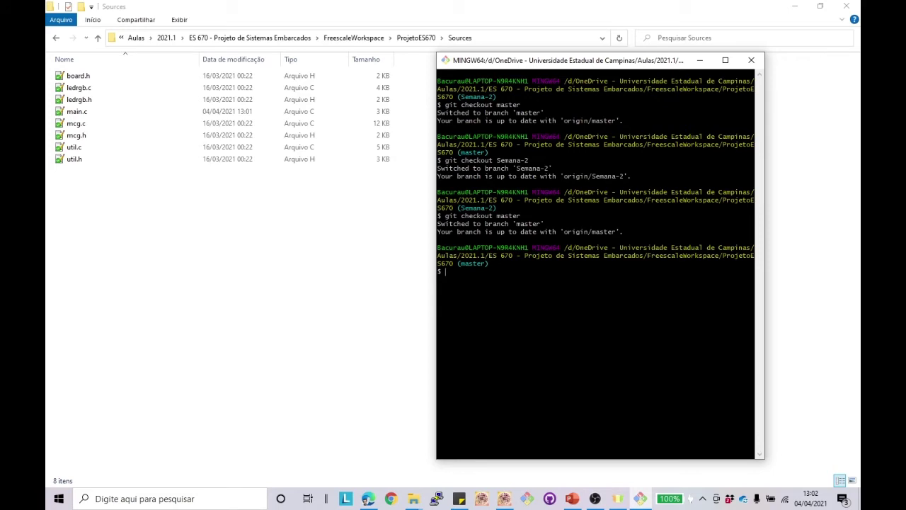
click(504, 498)
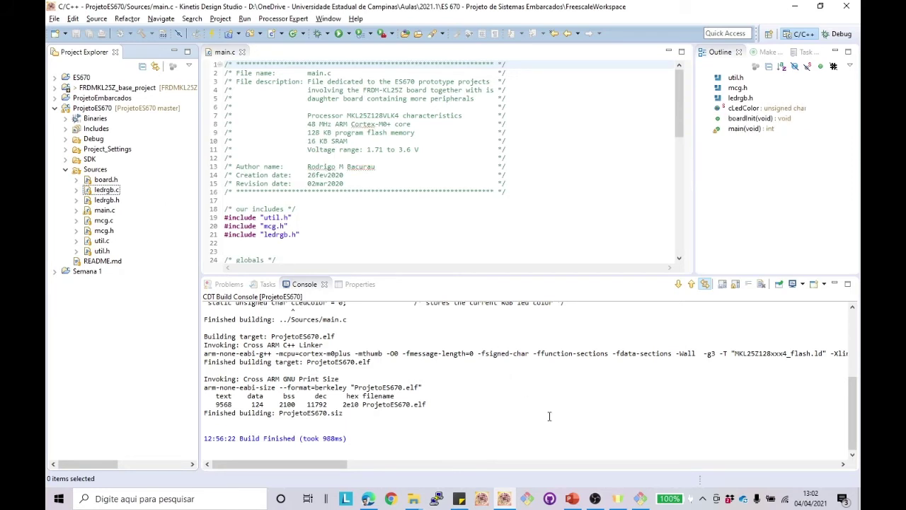
Step: Try checking out Semana-3 in Git Bash, correcting the misspelled checkout command
click(528, 499)
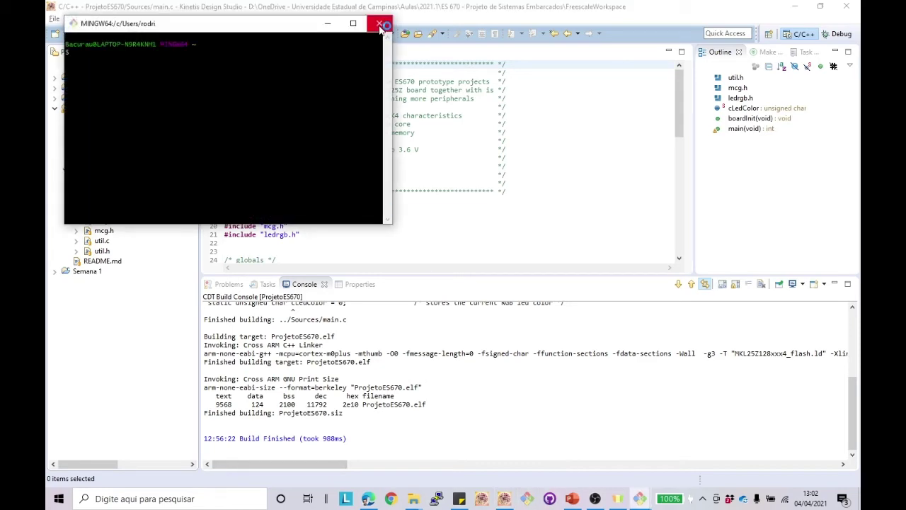
click(380, 24)
click(639, 498)
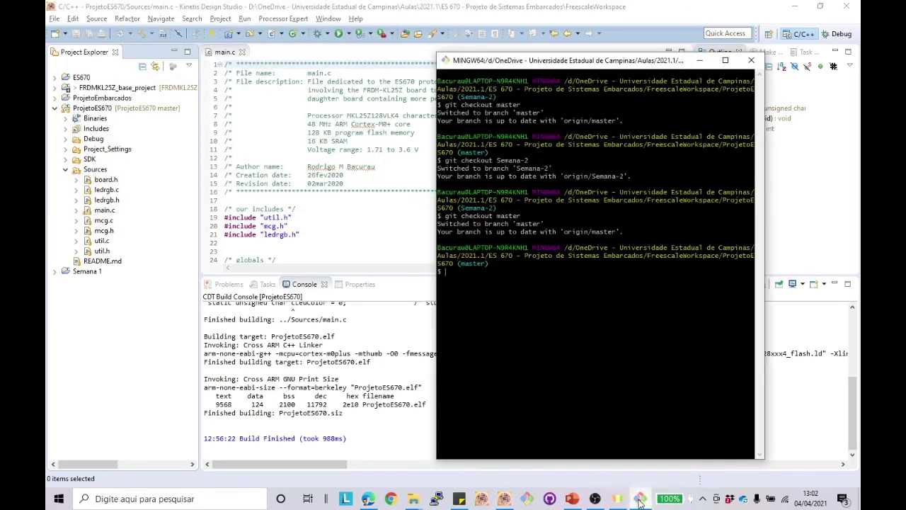
text(git checkout Semana-)
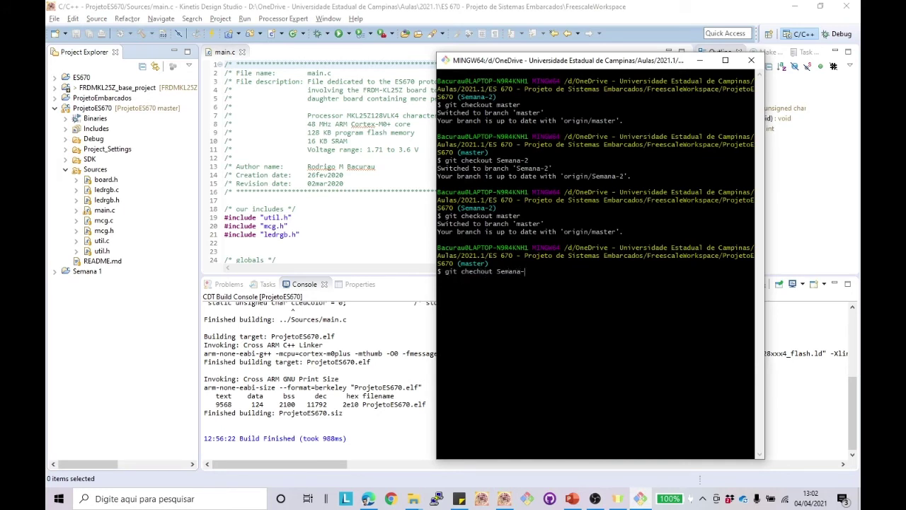
text(3)
key(Return)
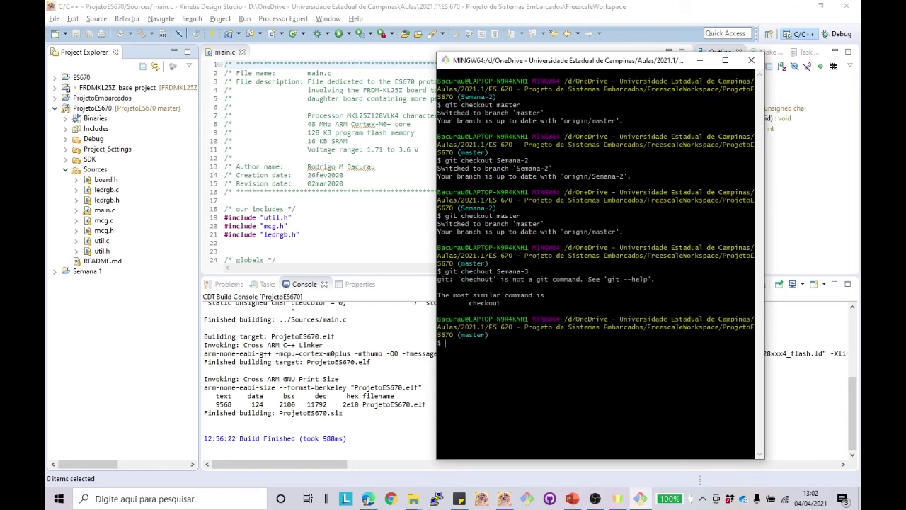
key(Up)
key(Left)
key(Left)
key(Left)
key(Left)
key(Left)
key(Left)
key(Left)
key(Left)
key(Left)
key(Left)
key(Left)
key(BackSpace)
text(k)
key(Return)
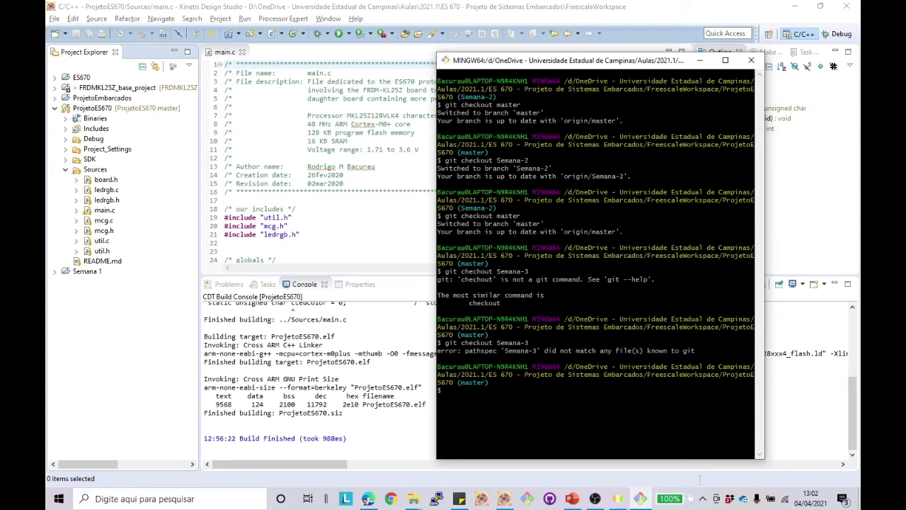
Step: Run git pull, then git checkout Semana-3 to create the local tracking branch
text(git pull)
key(Return)
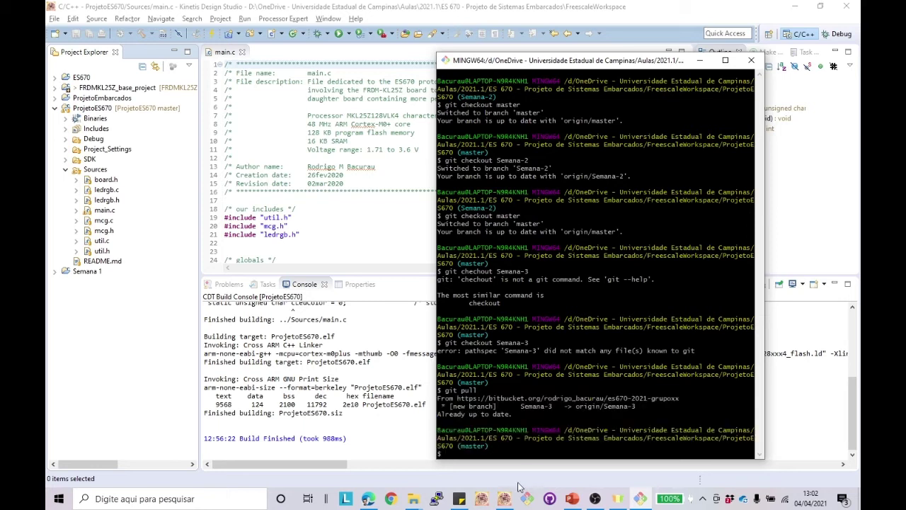
text(git checkout Semana-3)
key(Return)
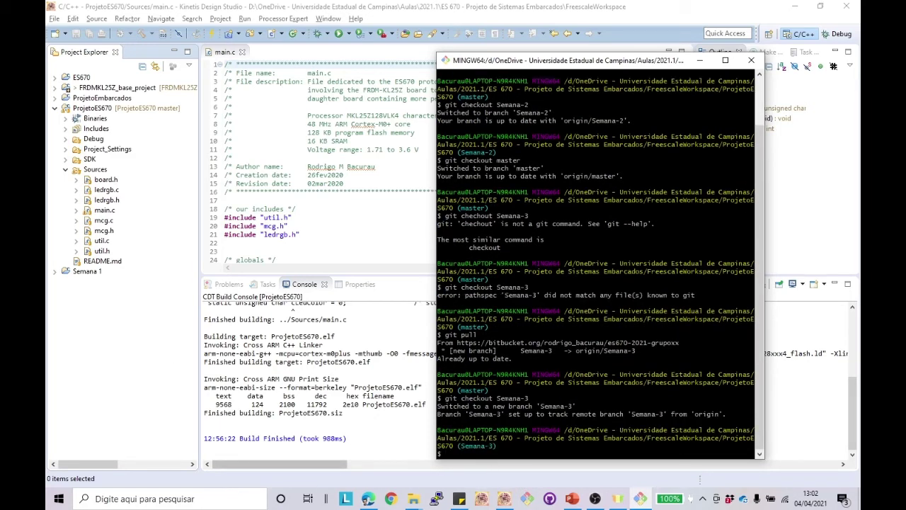
Step: Create a new header file named pwmCooler.h in the Sources folder
click(94, 318)
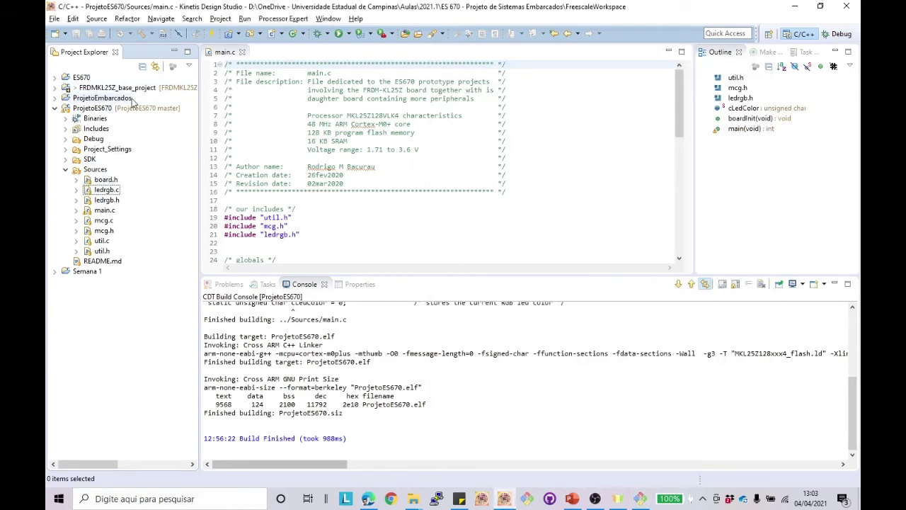
right_click(99, 170)
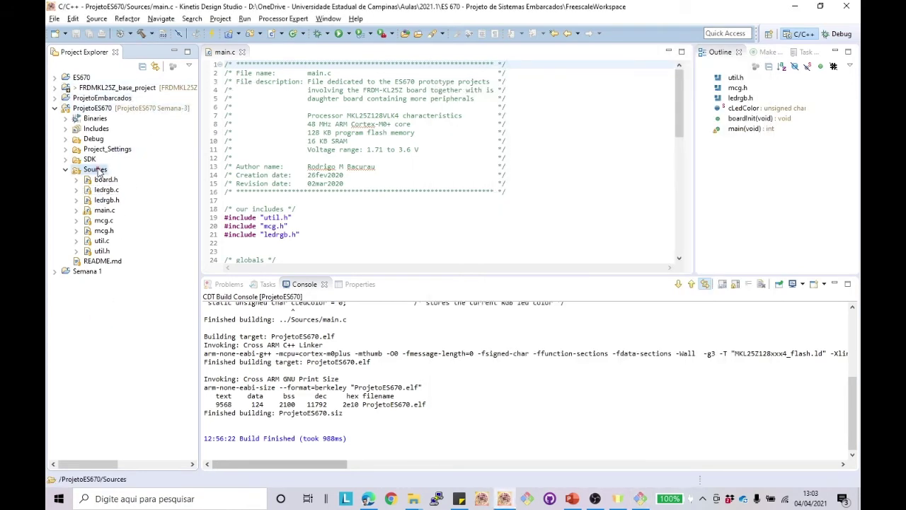
mouse_move(137, 333)
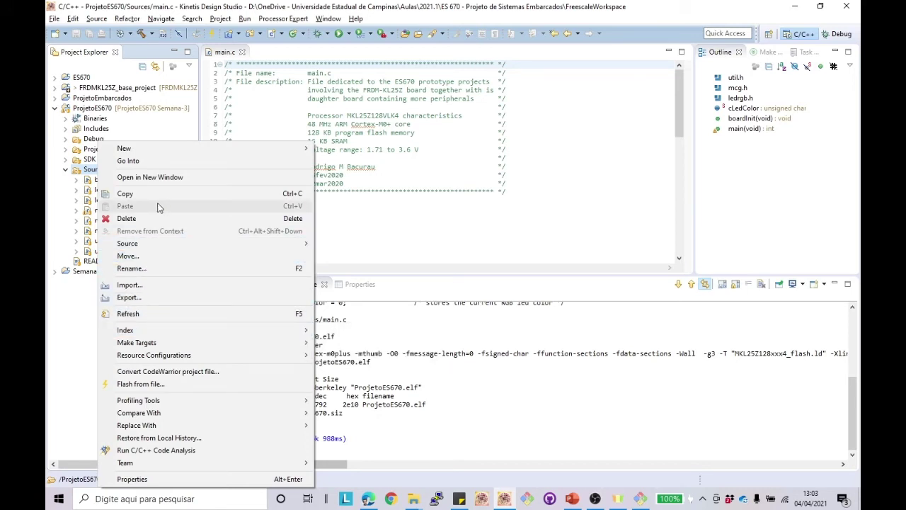
mouse_move(188, 247)
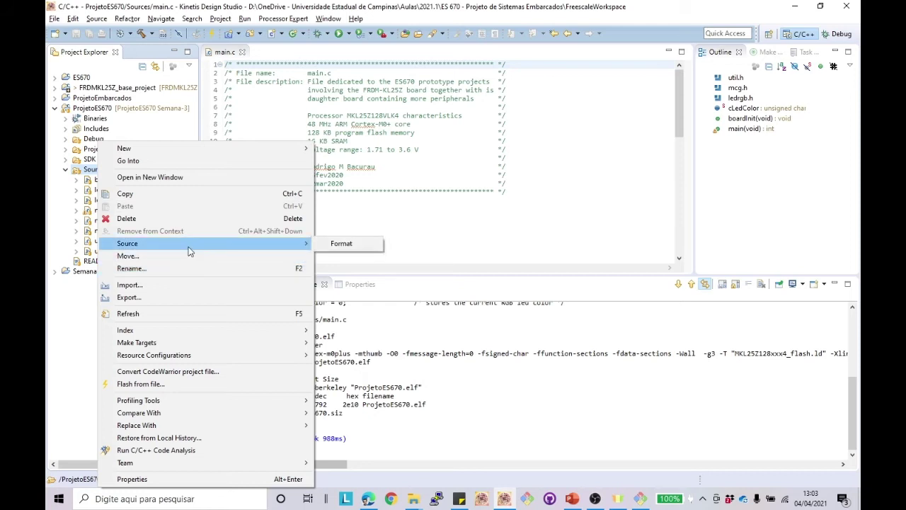
mouse_move(187, 148)
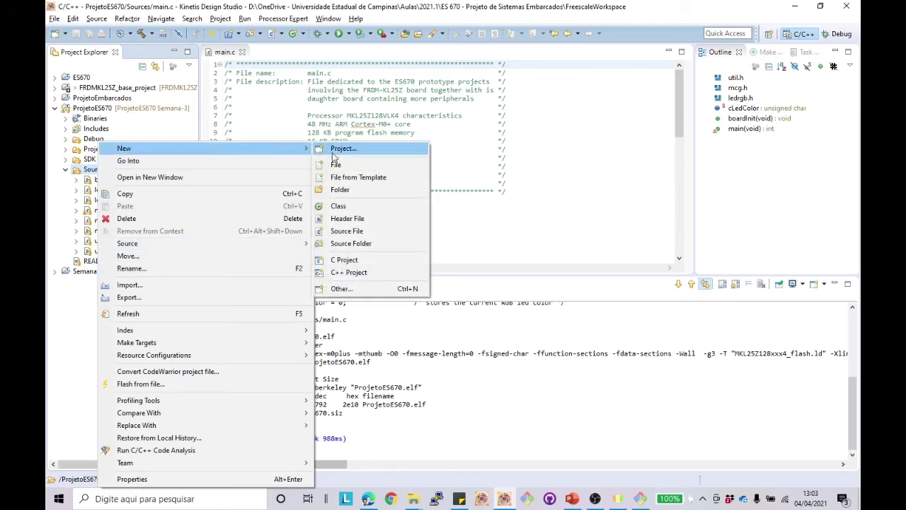
click(360, 218)
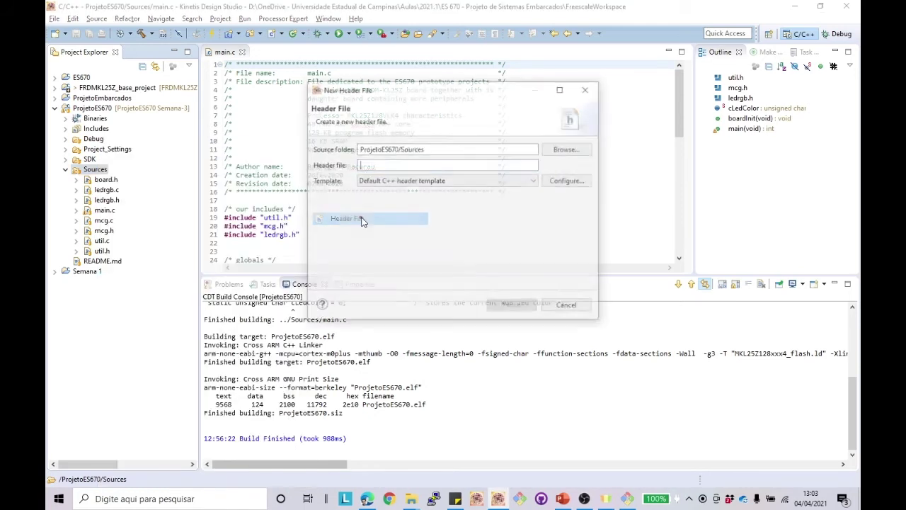
text(p)
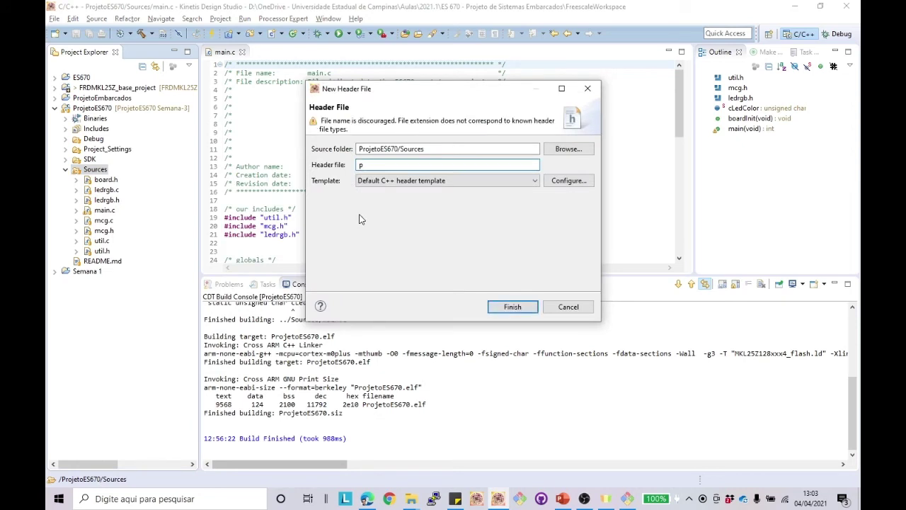
text(wmCooler)
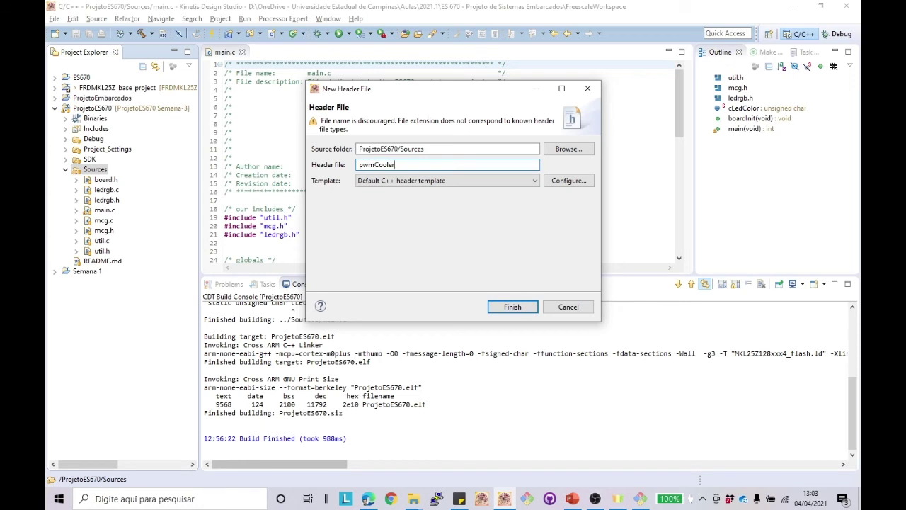
text(.h)
drag(402, 164, 359, 219)
key(ctrl+c)
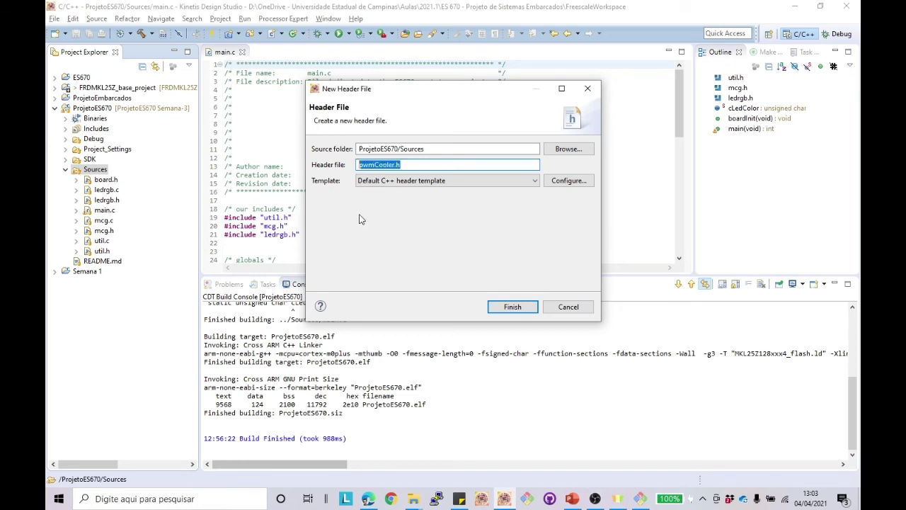
click(499, 307)
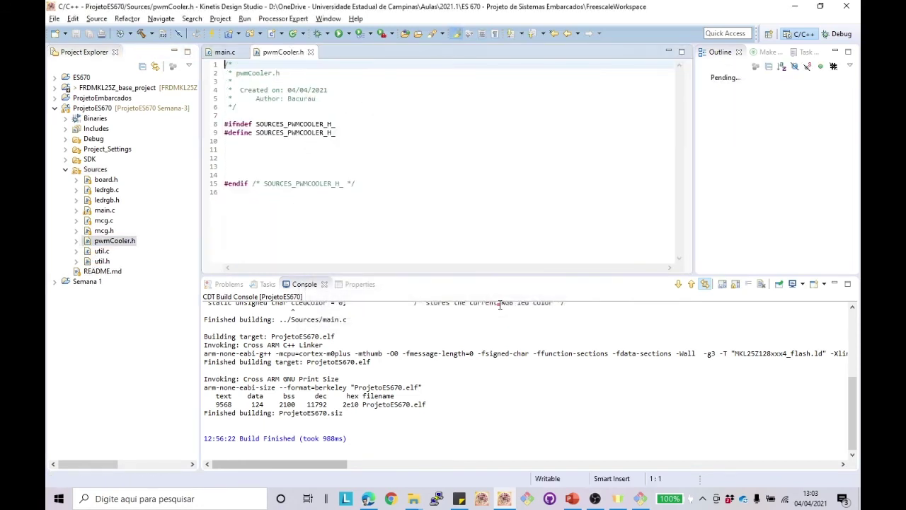
Step: Create the matching source file pwmCooler.c in the Sources folder
right_click(106, 149)
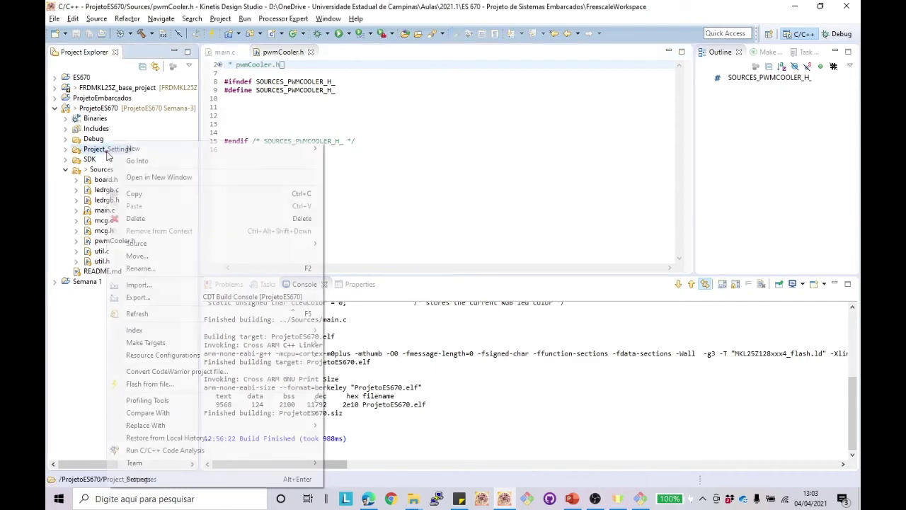
click(99, 169)
right_click(99, 169)
mouse_move(154, 149)
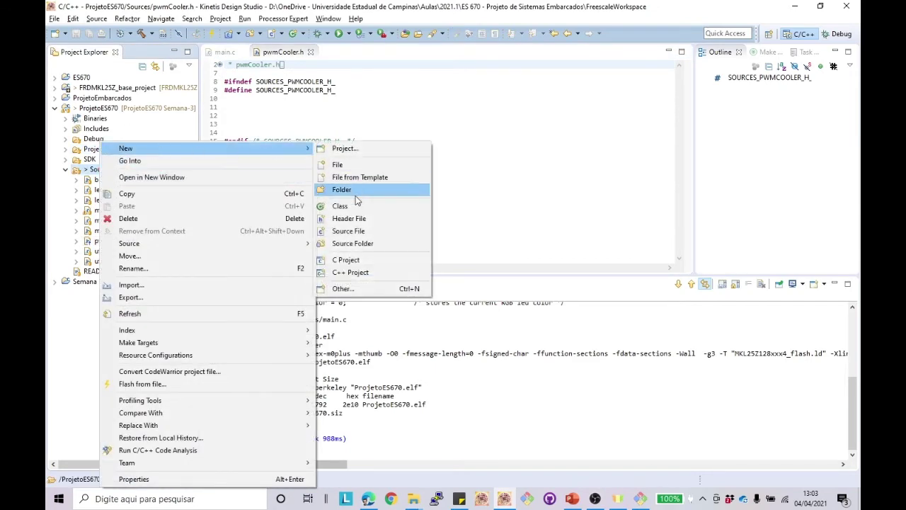
click(354, 230)
key(ctrl+v)
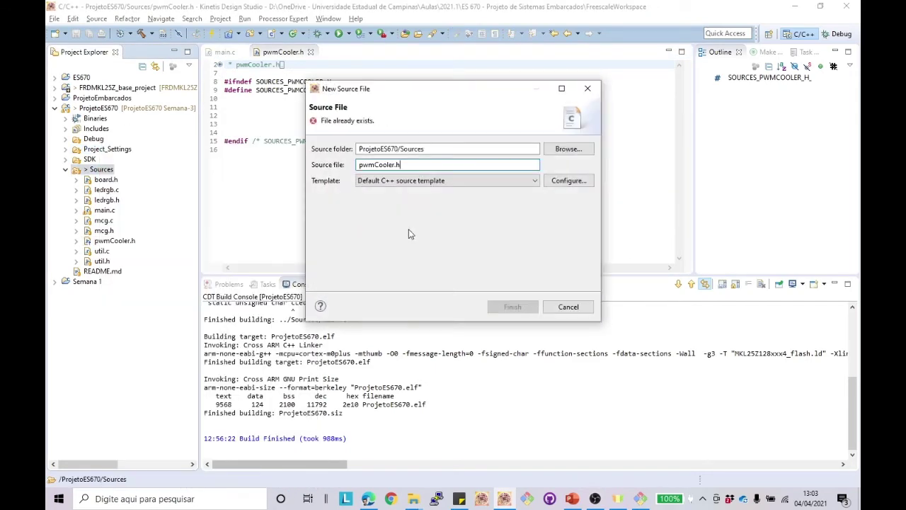
key(BackSpace)
text(c)
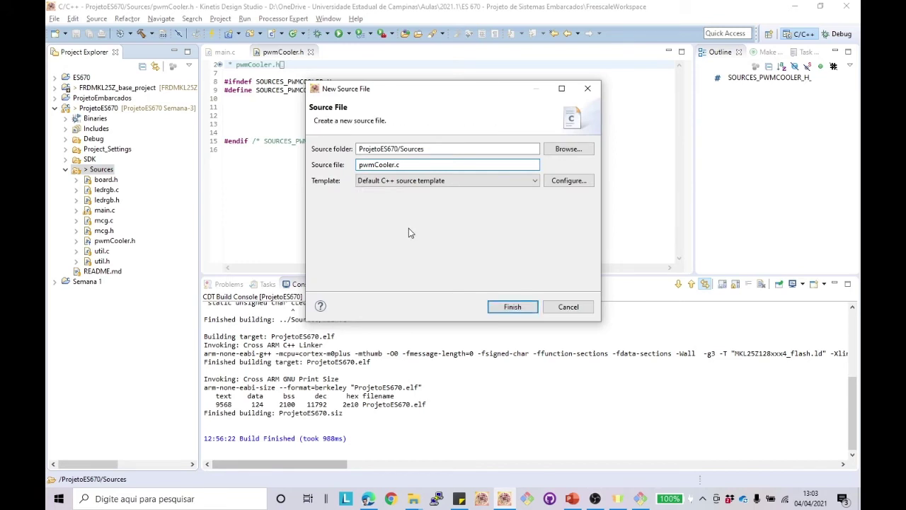
click(526, 310)
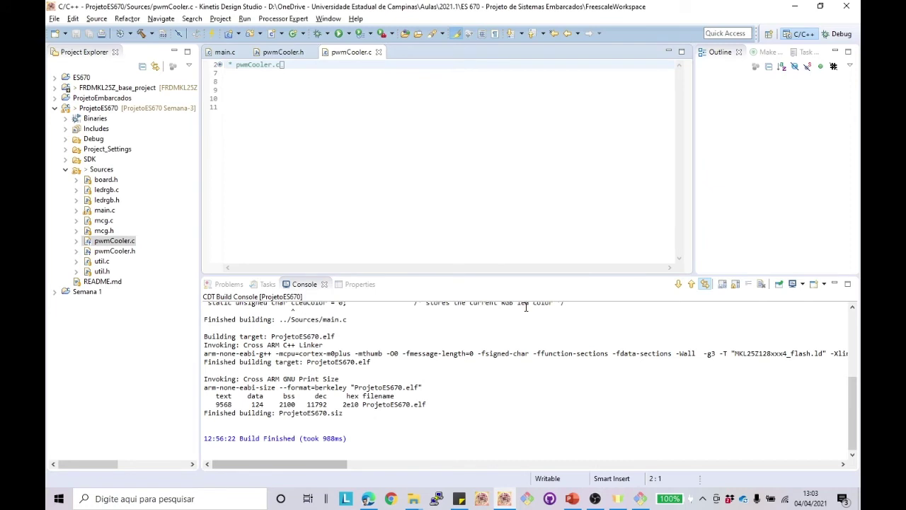
Step: Add #include "pwmCooler.h" to pwmCooler.c and after the existing includes in main.c
click(267, 82)
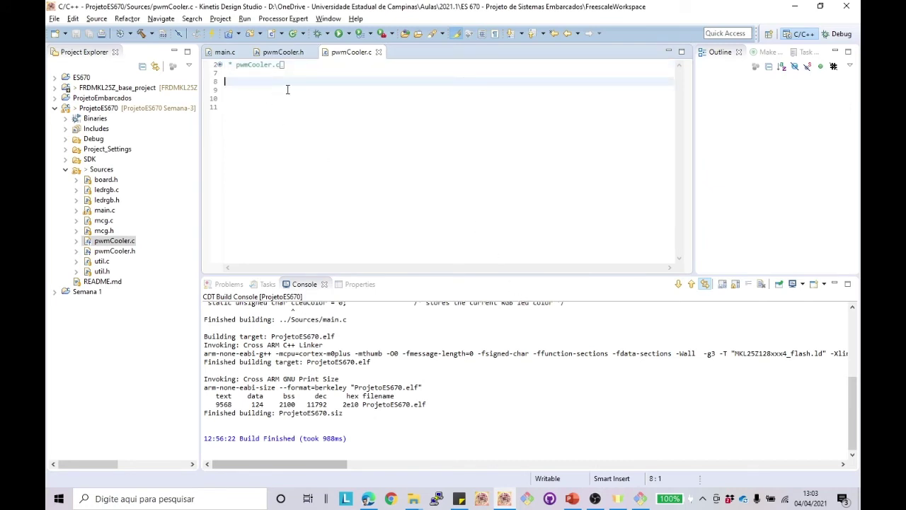
text(#include)
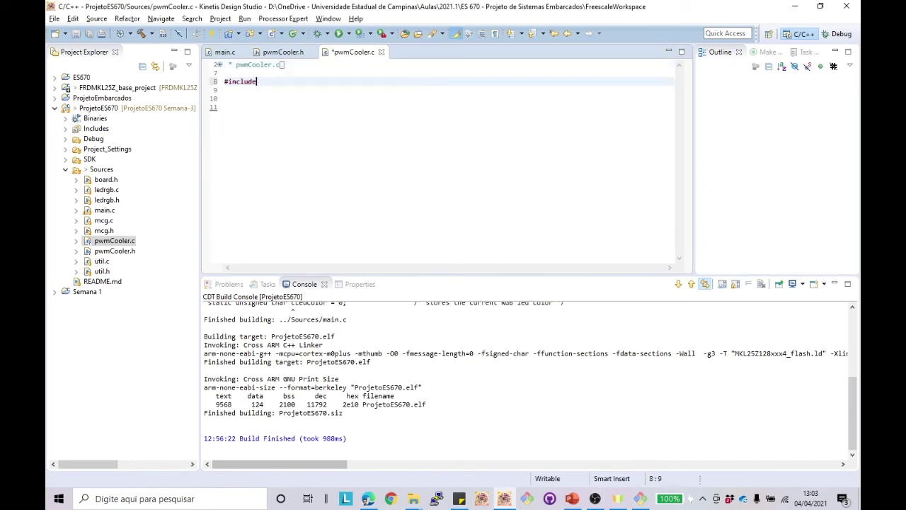
text( "pwmCooler.h)
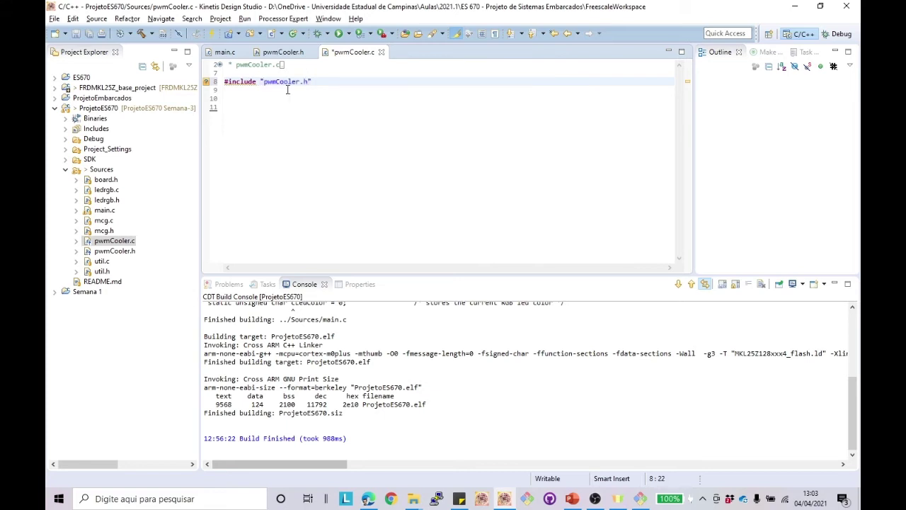
text(")
key(shift+Left)
key(shift+Left)
key(shift+Left)
key(shift+Left)
key(shift+Left)
key(shift+Left)
key(shift+Left)
key(shift+Left)
key(shift+Left)
key(shift+Left)
key(shift+Left)
key(shift+Left)
key(shift+Left)
key(shift+Left)
key(shift+Left)
key(shift+Left)
key(shift+Left)
key(shift+Left)
key(shift+Left)
key(shift+Left)
key(ctrl+c)
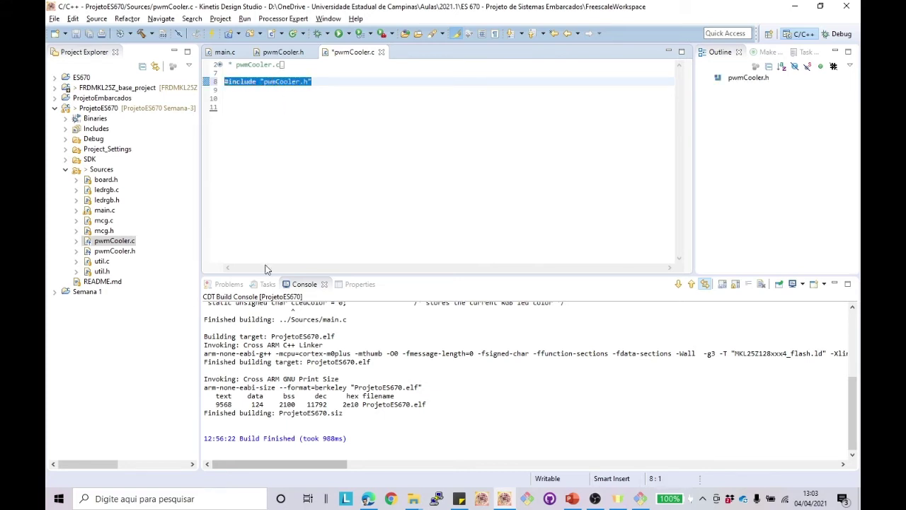
double_click(104, 210)
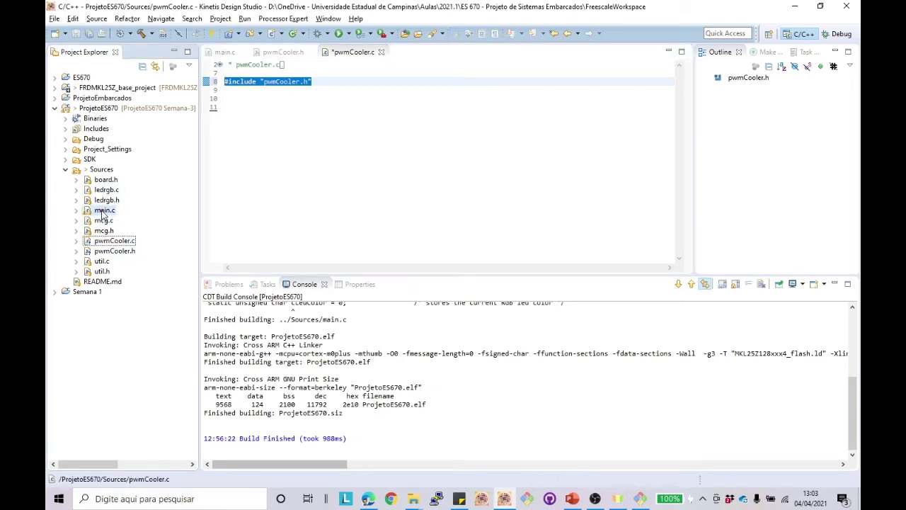
click(307, 235)
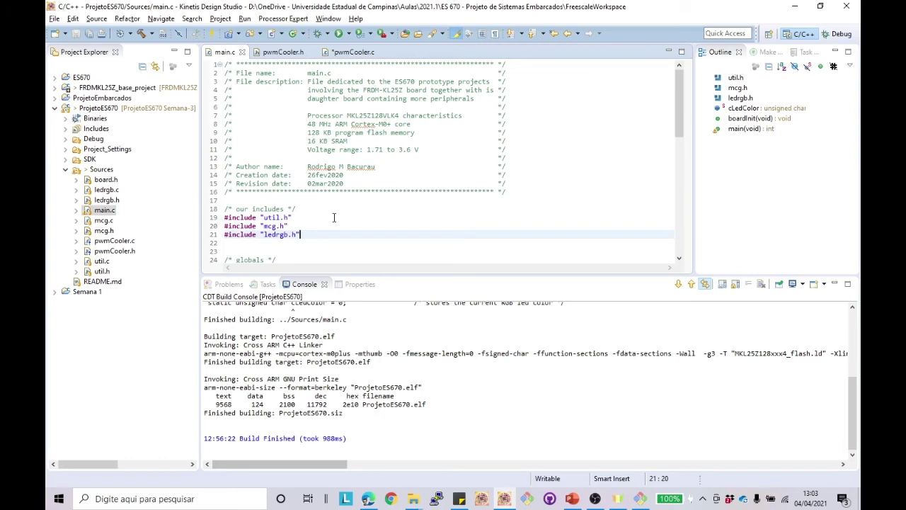
key(Return)
key(ctrl+v)
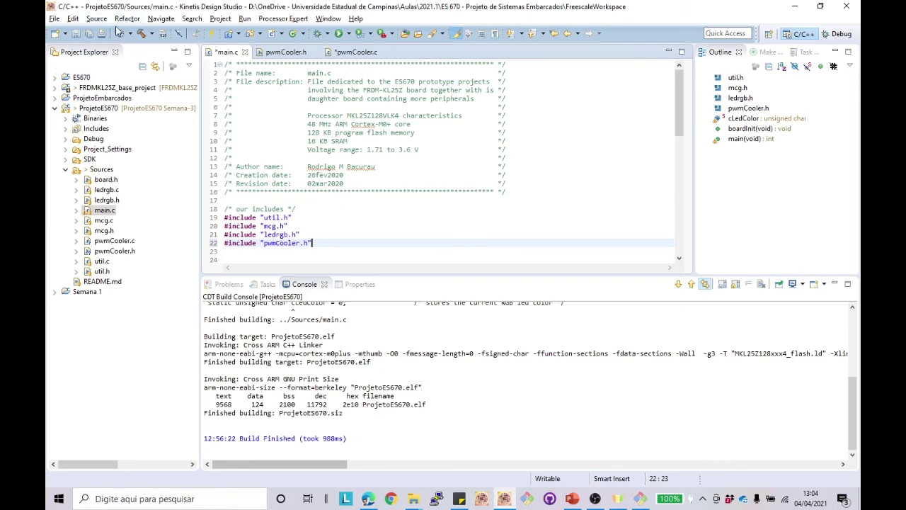
Step: Save main.c and pwmCooler.c, rebuild ProjetoES670, and bring Git Bash forward
click(141, 34)
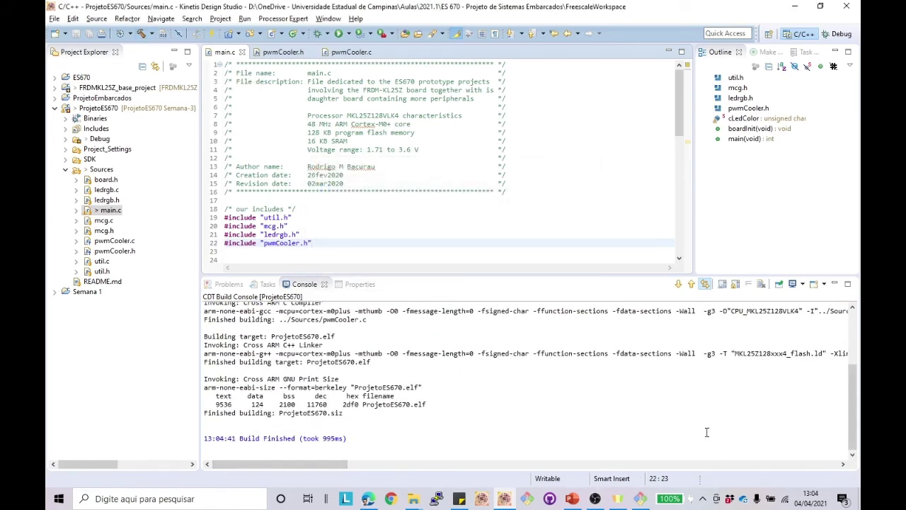
click(640, 498)
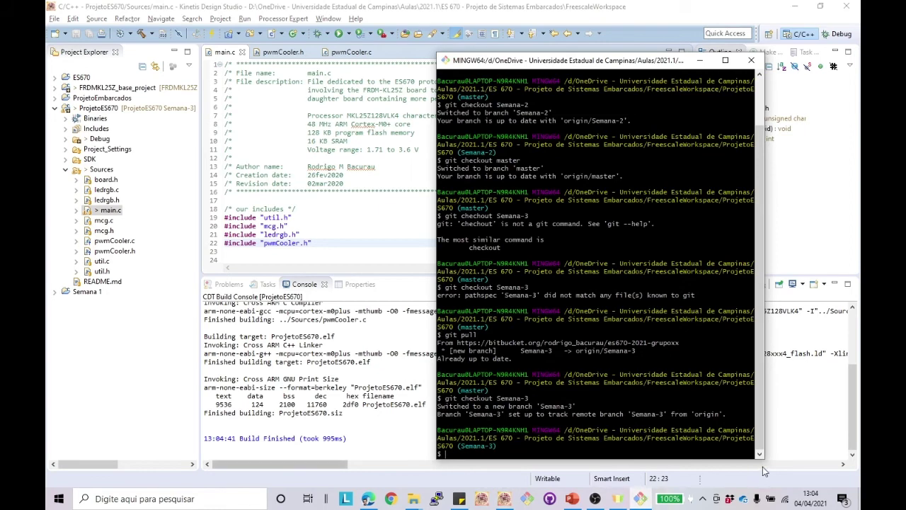
Step: Check the repository status and stage all changed files with git add
text(git status)
key(Return)
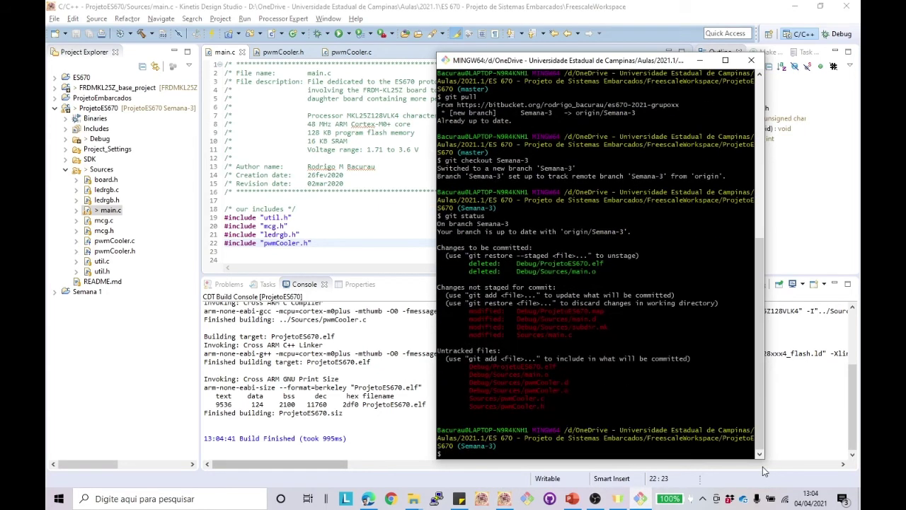
text(git add .)
key(Return)
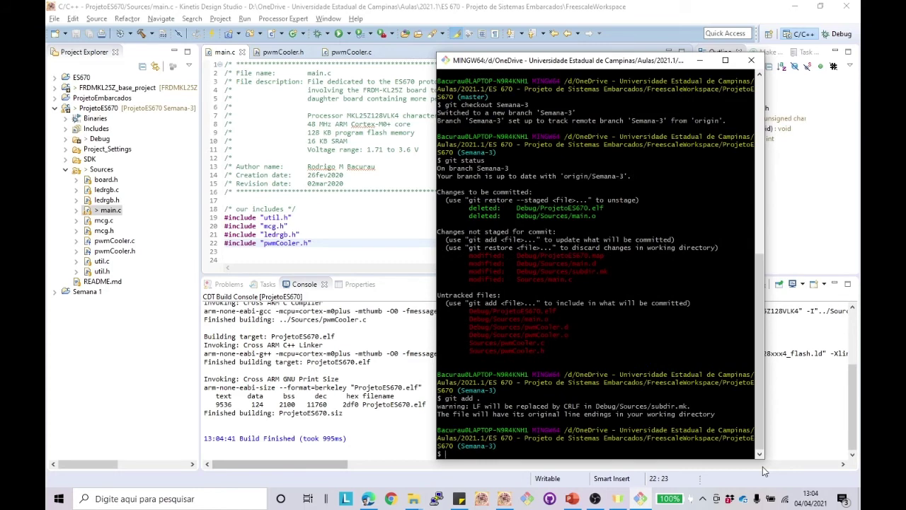
Step: Commit the staged changes with the message "Incluido pwmCooler"
text(git commit -m "I)
text(ido pwM)
key(BackSpace)
key(BackSpace)
key(BackSpace)
text(pwmCooler)
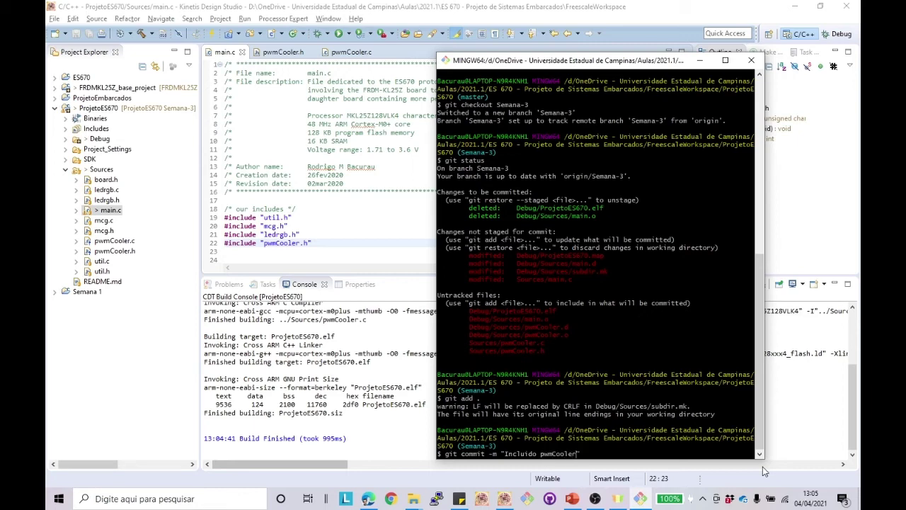
key(Return)
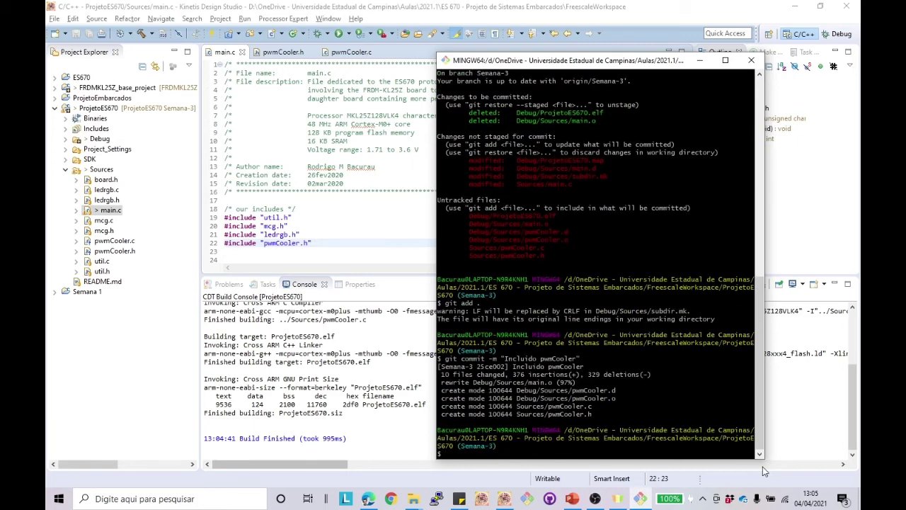
Step: Push the new commit to the remote Semana-3 branch
text(git push)
key(Return)
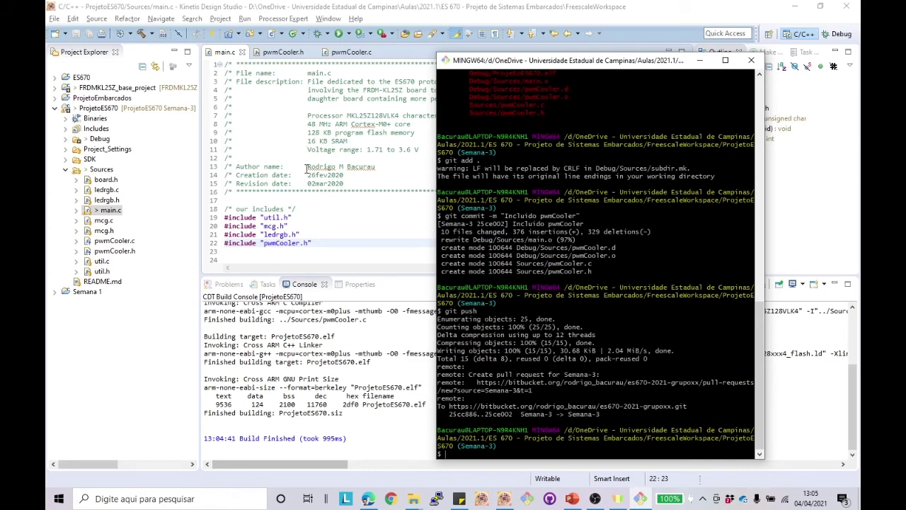
click(128, 372)
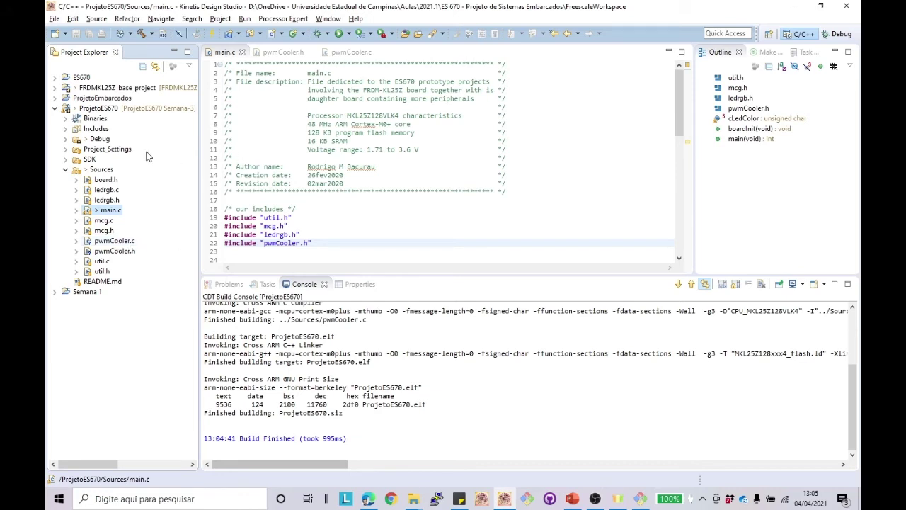
Step: Open the Semana-3 branch's Sources folder in Bitbucket to see the pwmCooler files
click(350, 158)
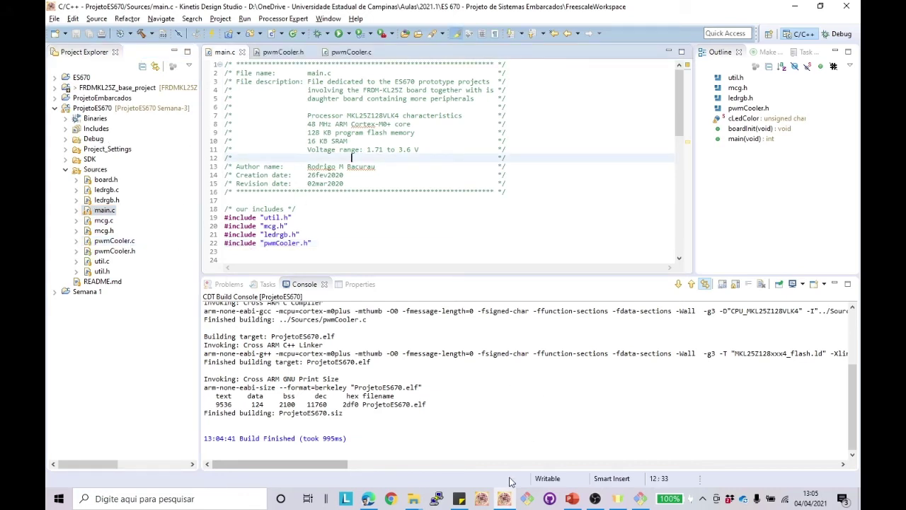
click(368, 498)
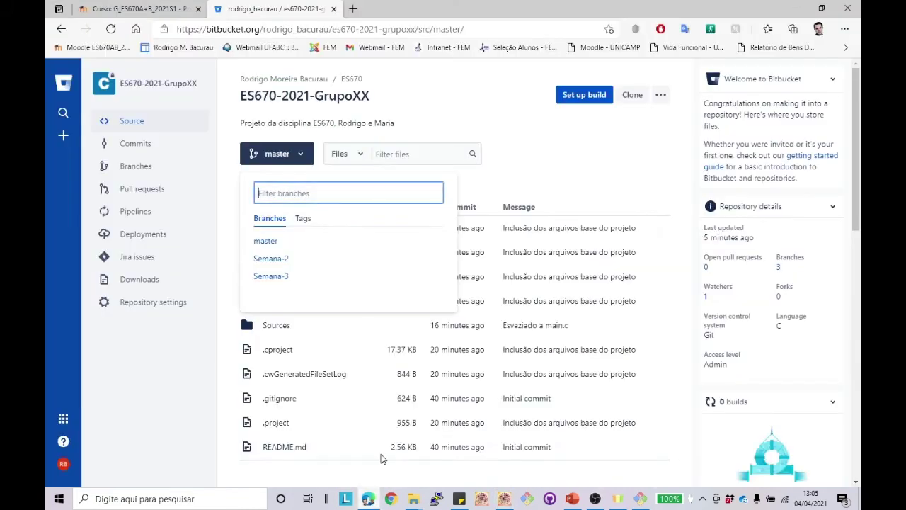
click(575, 174)
click(300, 154)
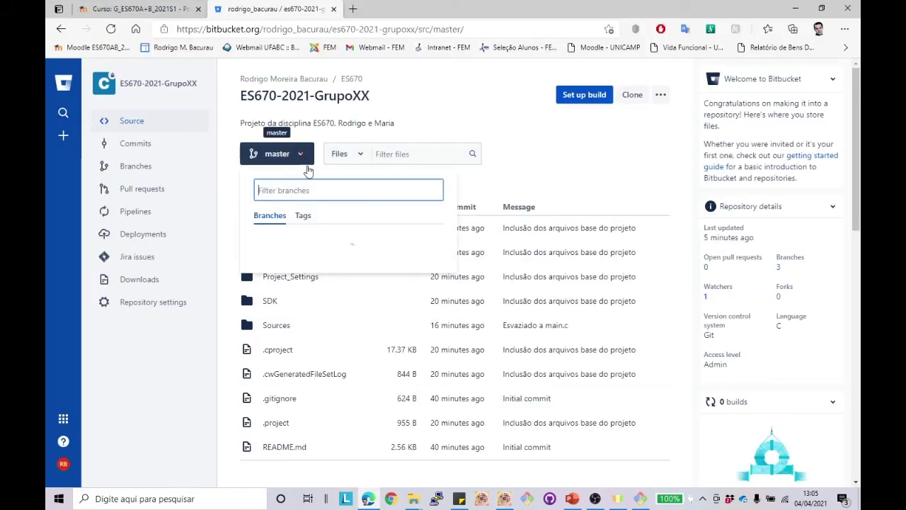
click(270, 275)
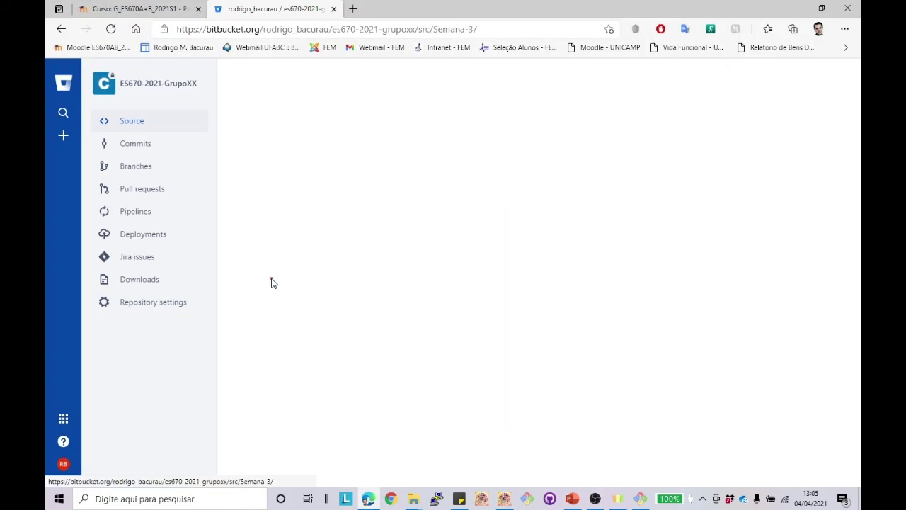
click(276, 325)
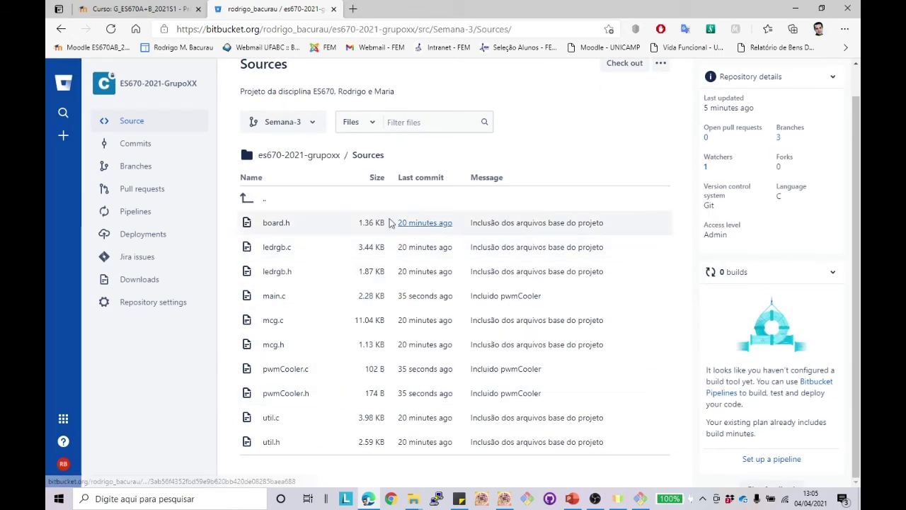
Step: Glance at the Moodle course page, return to Bitbucket Sources, then bring Git Bash back
click(135, 8)
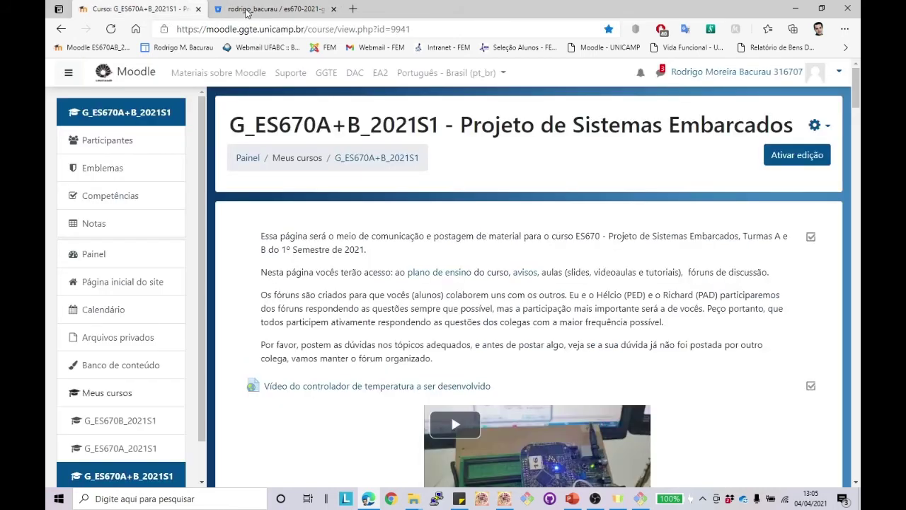
click(247, 10)
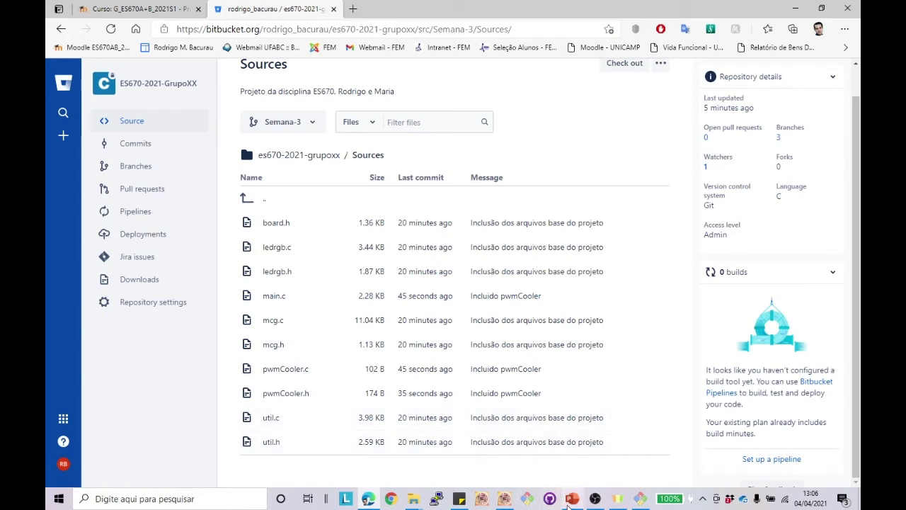
click(640, 499)
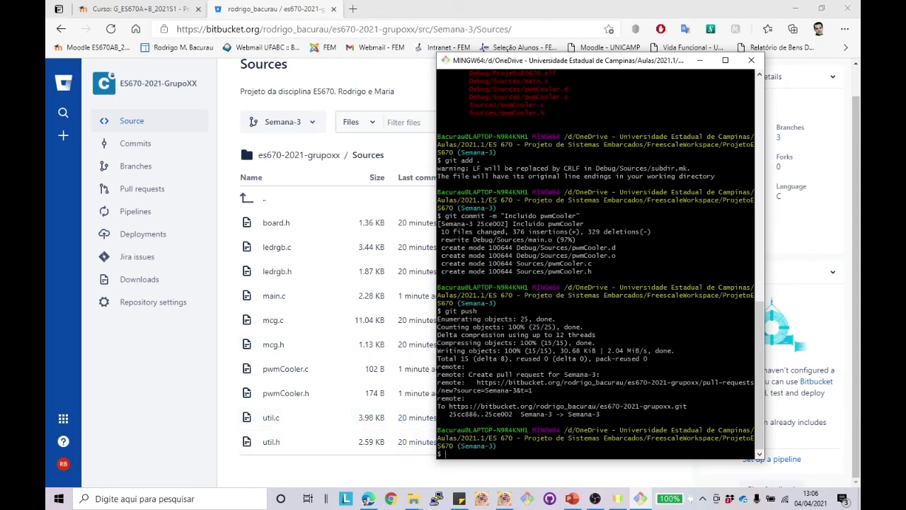
Step: Switch the repository to the Semana-2 branch with git checkout Semana-2
click(506, 499)
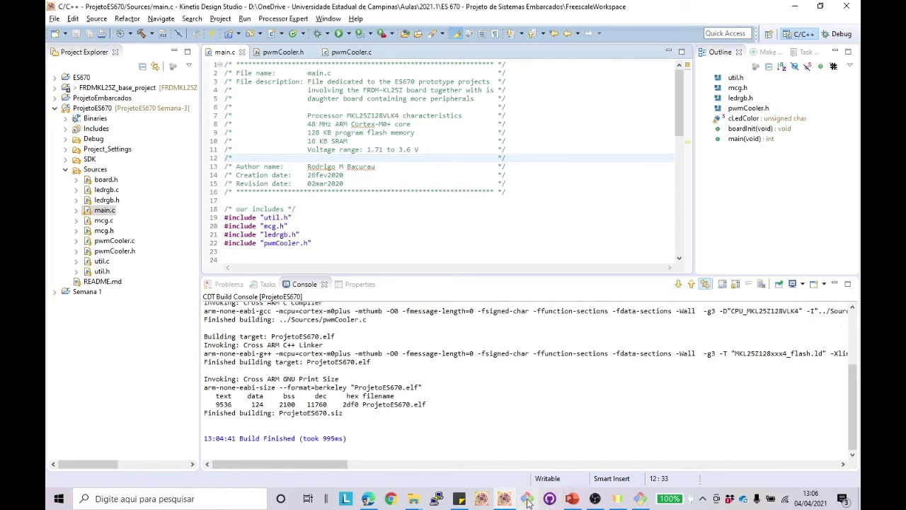
click(640, 500)
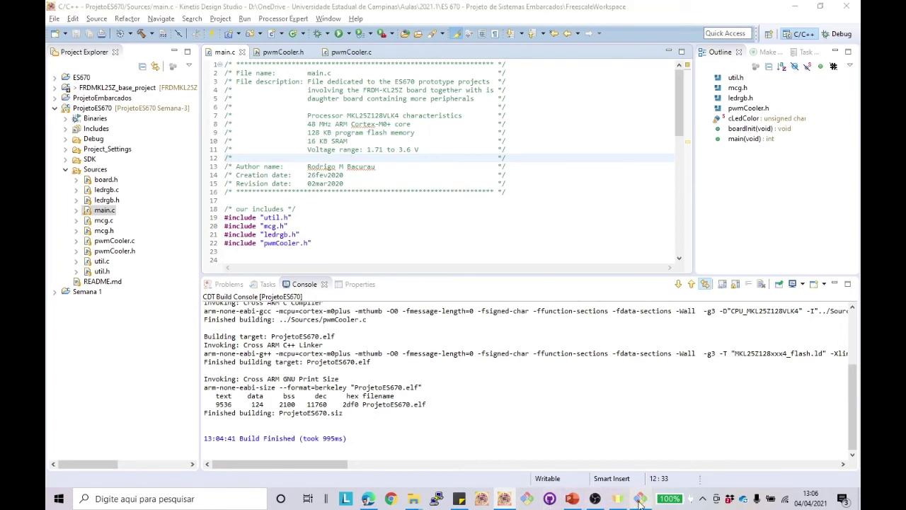
text(git )
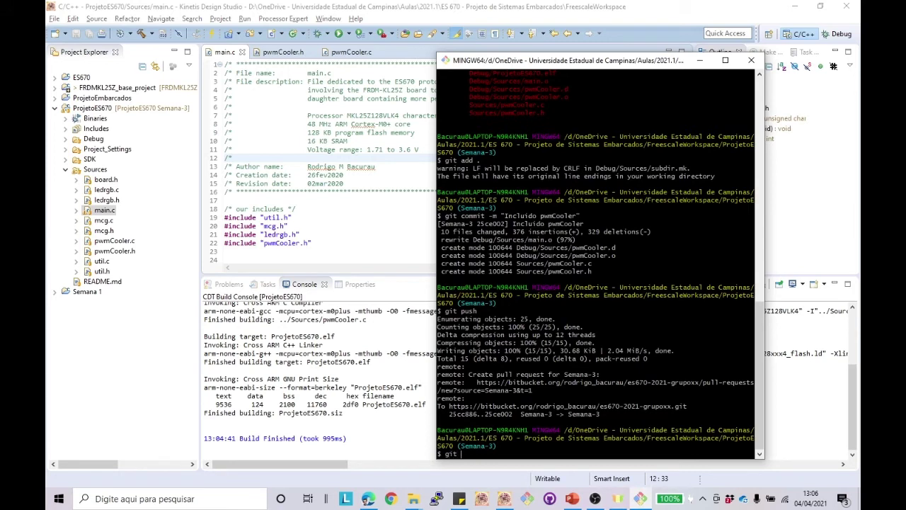
text(checkout Semana-2)
key(Return)
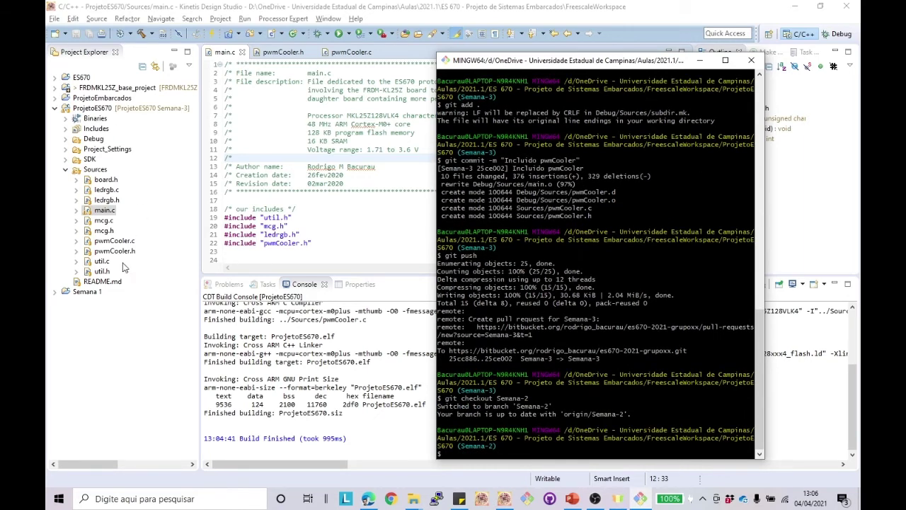
click(188, 338)
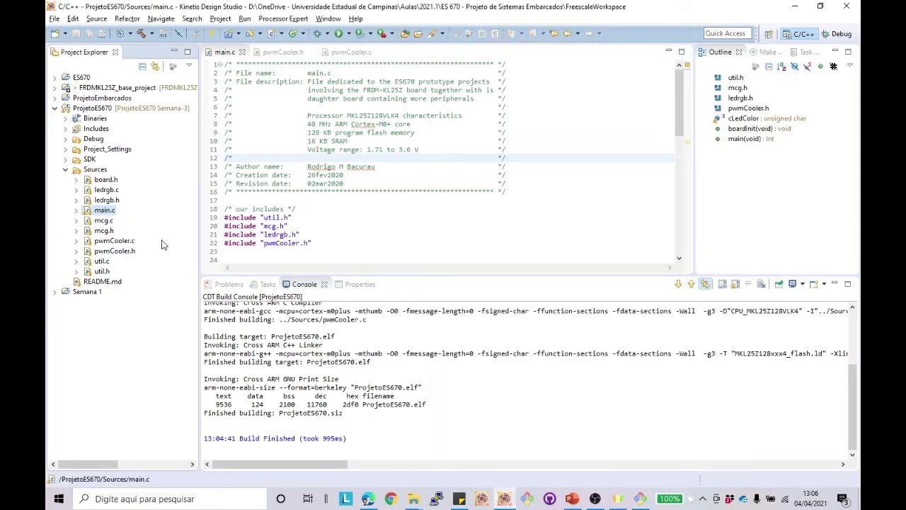
Step: Reload main.c with the Semana-2 version and look over its include lines 14-21
click(363, 236)
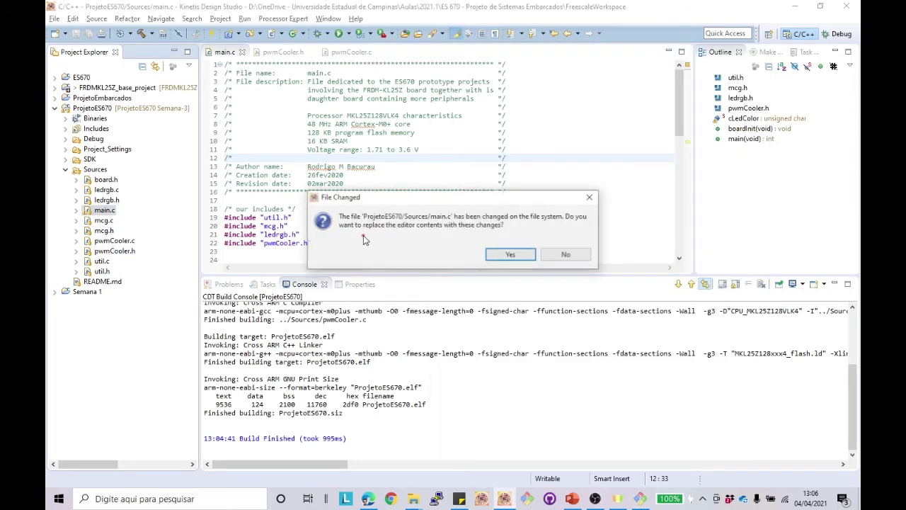
click(510, 254)
drag(312, 216, 395, 175)
right_click(395, 176)
click(375, 176)
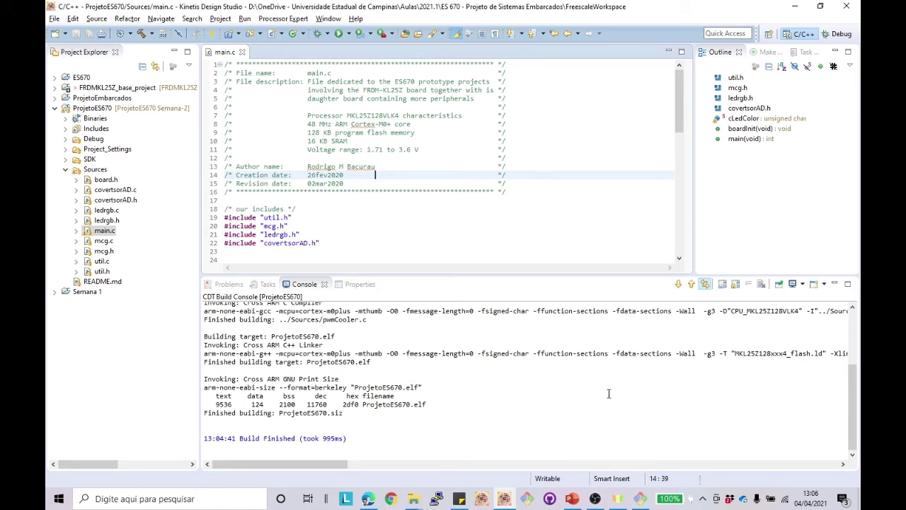
Step: Check that the Sources folder lists covertsorAD.c and covertsorAD.h, then return to Git Bash
mouse_move(416, 500)
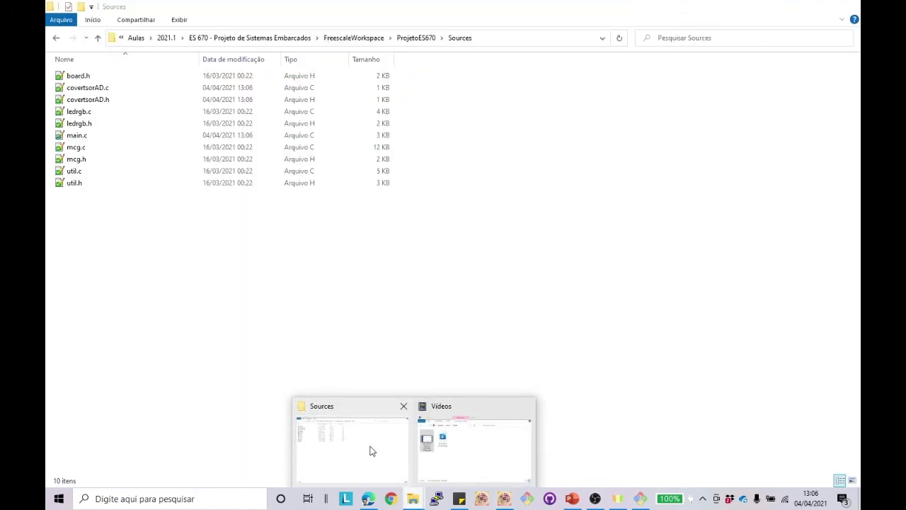
click(370, 448)
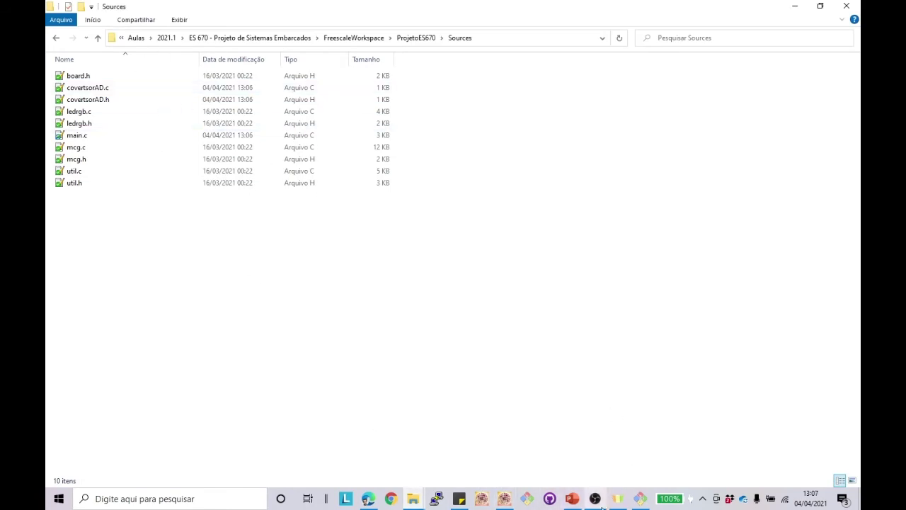
click(640, 499)
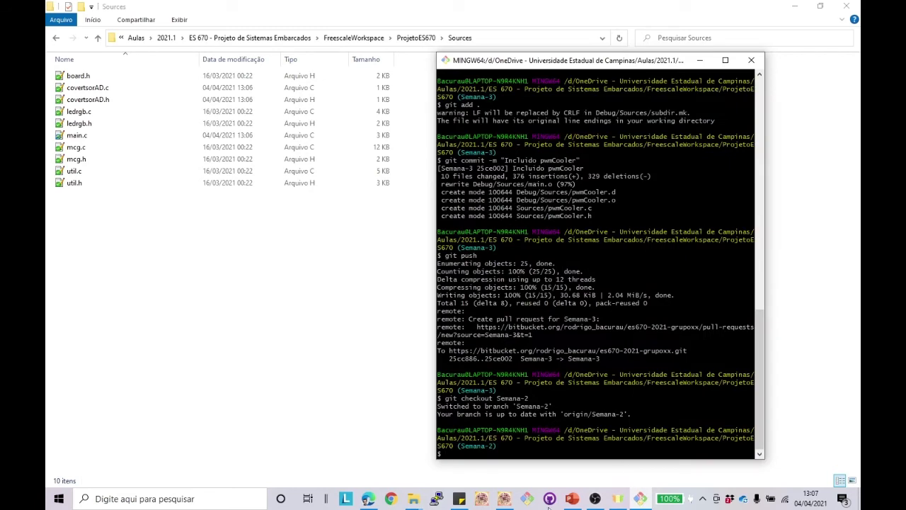
Step: Switch the repository to the master branch with git checkout master
click(504, 499)
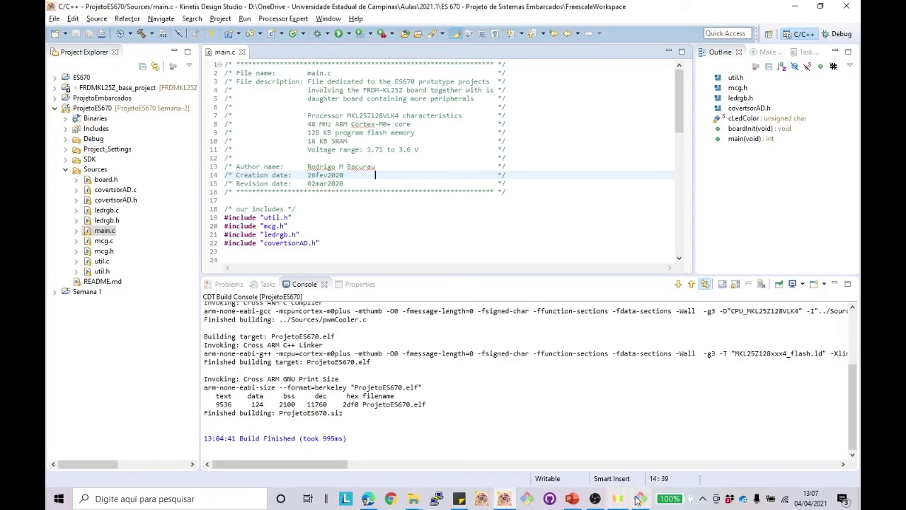
click(640, 498)
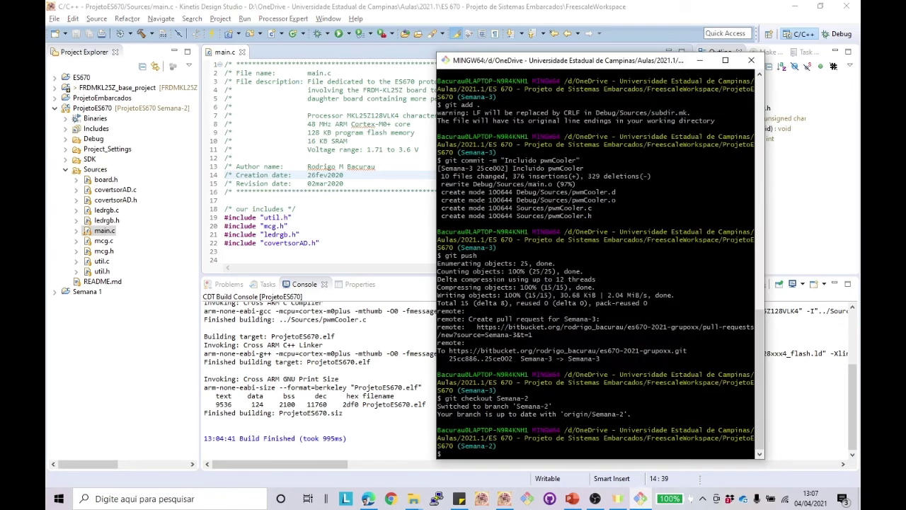
text(git checkout master)
key(Return)
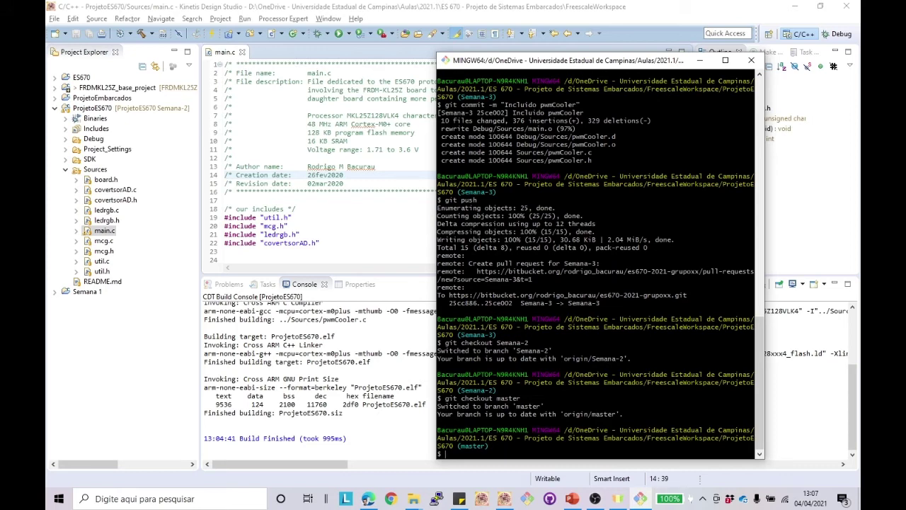
Step: Reload main.c in the IDE with the master version, then begin a git merge command
click(336, 232)
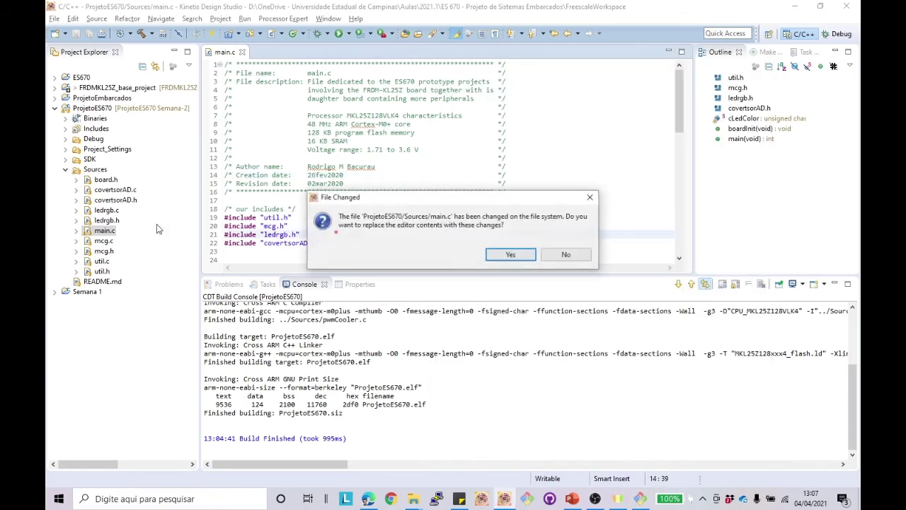
click(511, 254)
click(518, 177)
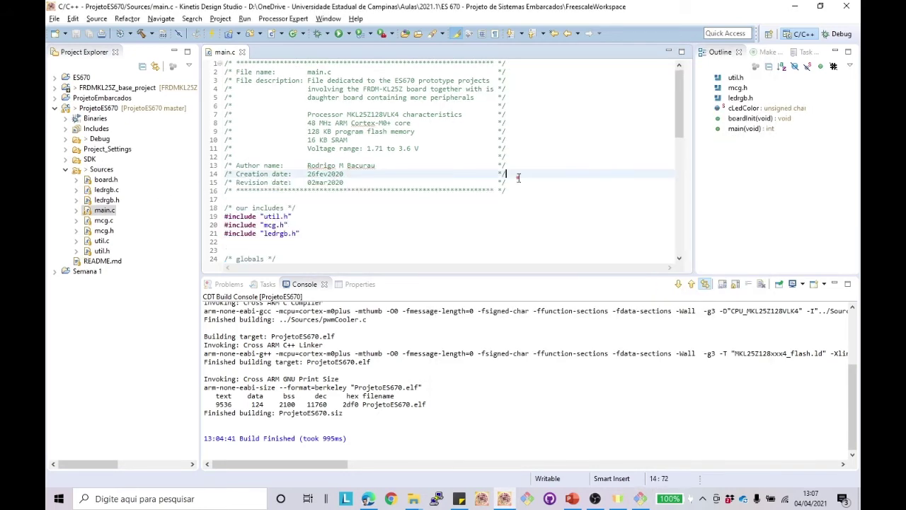
click(641, 499)
text(git )
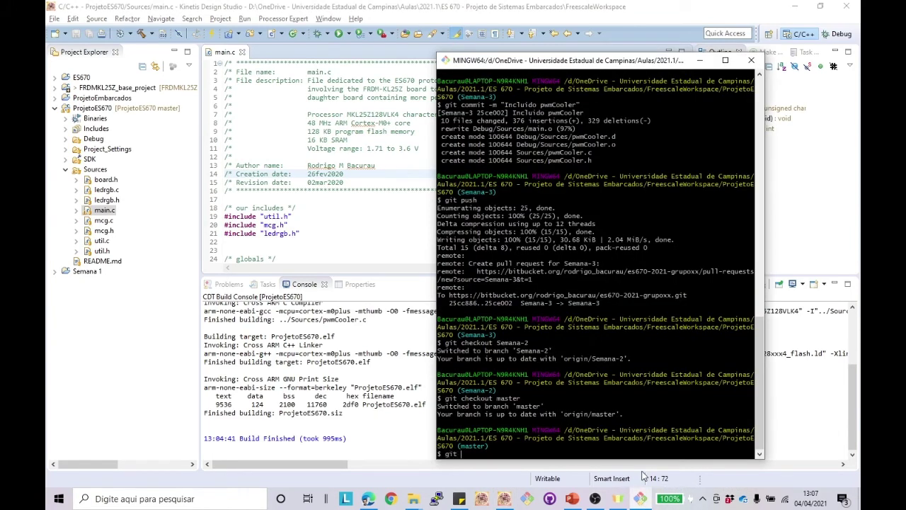
text(merger)
Step: Fast-forward merge Semana-2 into master with git merge Semana-2
key(BackSpace)
key(Return)
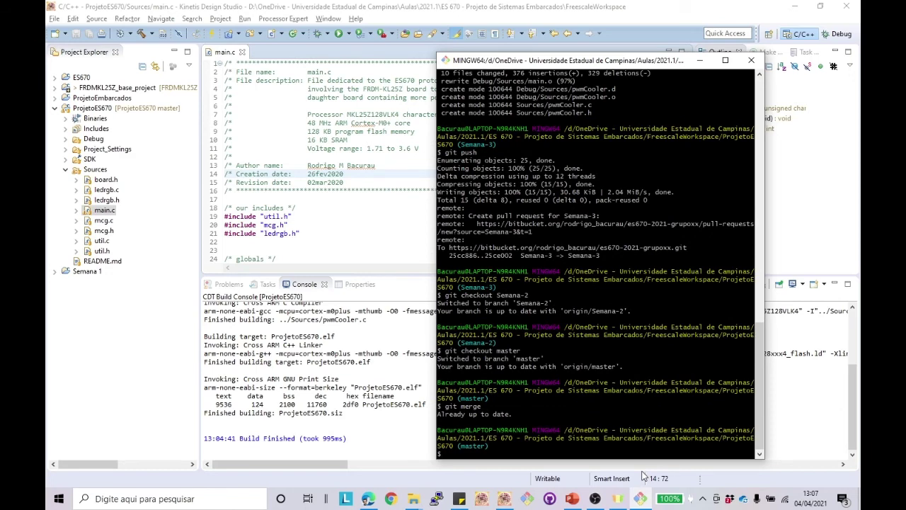
text(git merger)
key(BackSpace)
text(Semana-2)
key(Return)
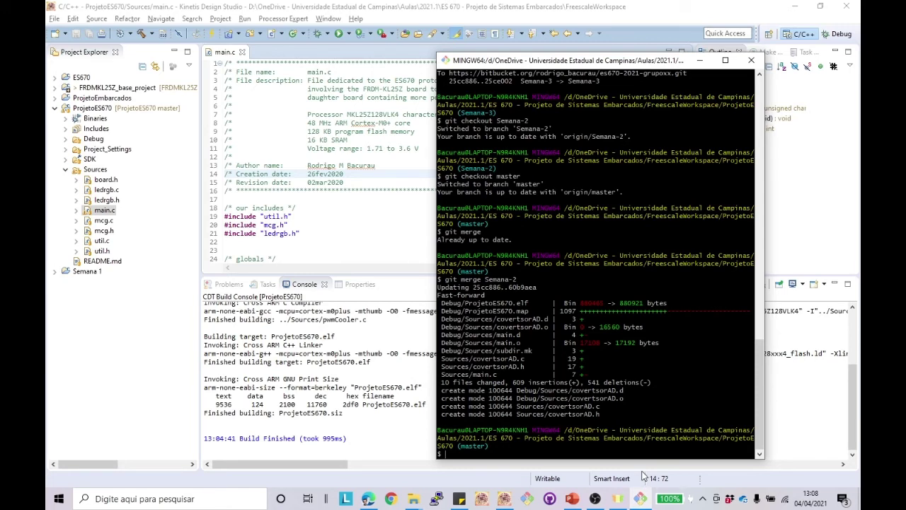
Step: Push the merged master branch to the remote repository
text(git push)
key(Return)
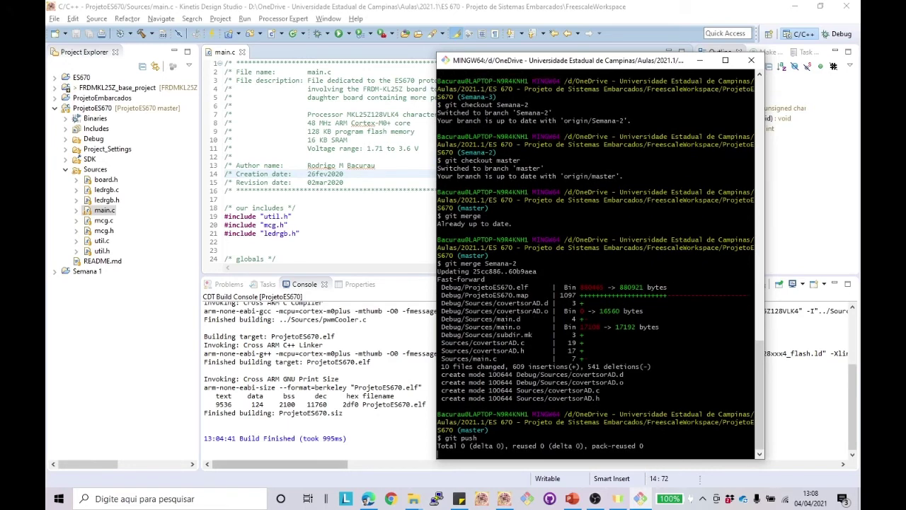
click(369, 267)
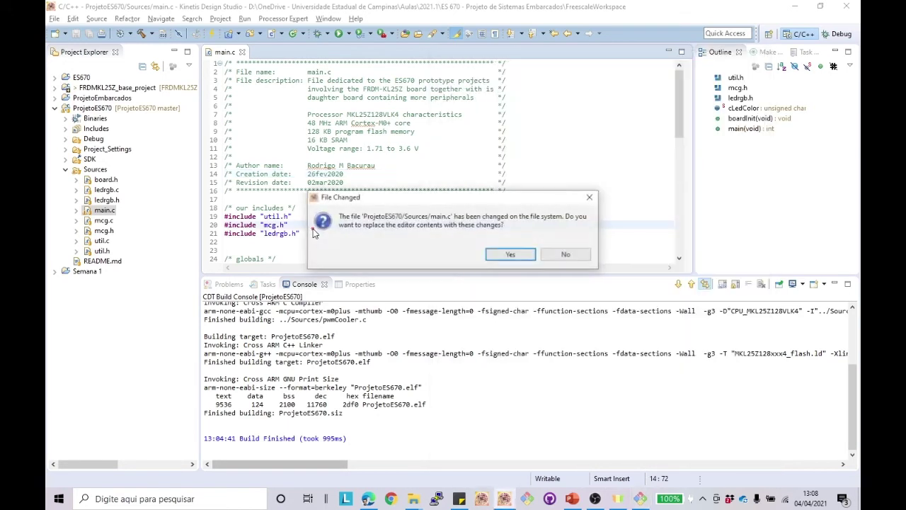
Step: Reload main.c with the merged master version that now includes covertsorAD.h
click(511, 257)
drag(228, 224, 224, 225)
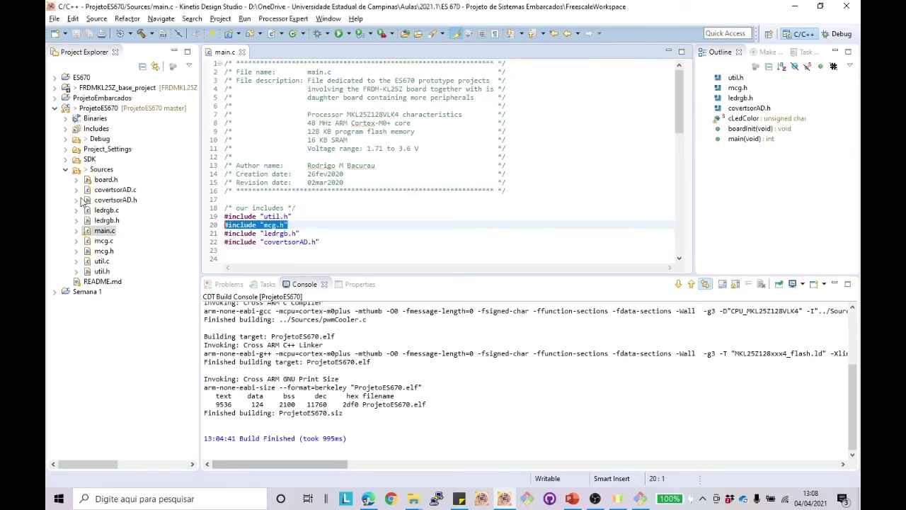
key(shift+Up)
key(shift+Up)
key(shift+Up)
key(shift+Up)
key(shift+Up)
key(shift+Up)
key(shift+Up)
key(shift+Up)
key(shift+Up)
key(shift+Up)
key(shift+Up)
key(shift+Up)
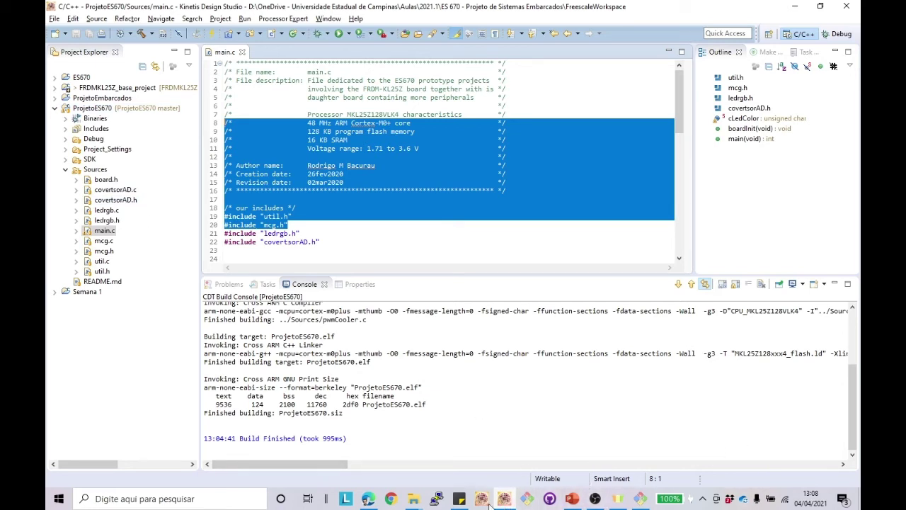
click(389, 500)
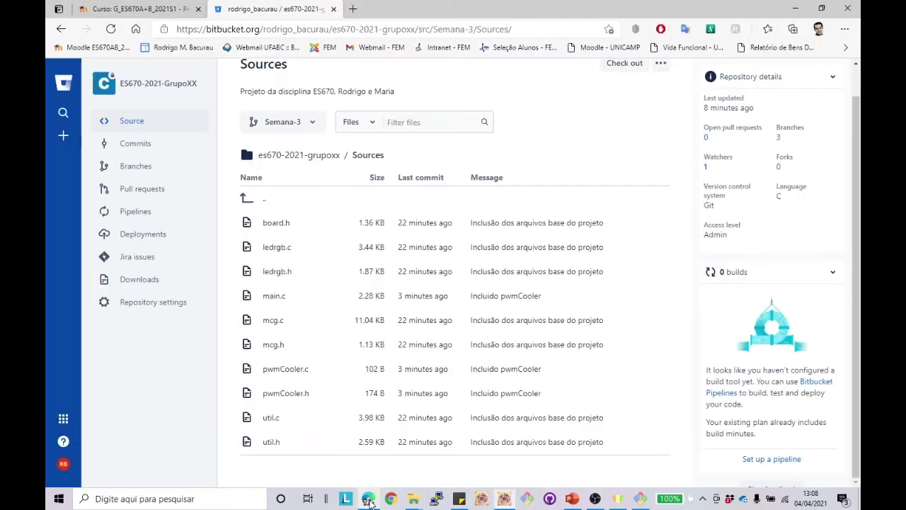
Step: Browse the master and Semana-2 Sources folders in Bitbucket, then open the commit history
click(314, 122)
click(267, 207)
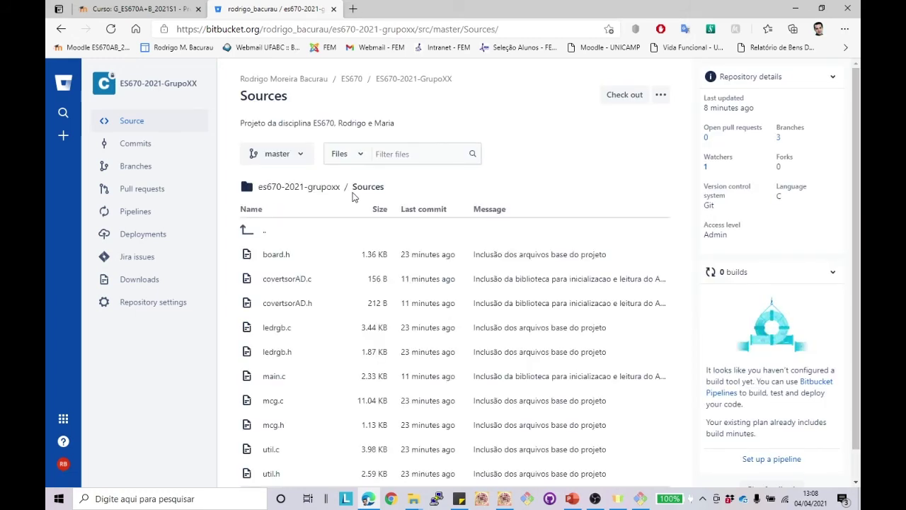
scroll(357, 199, down, 1)
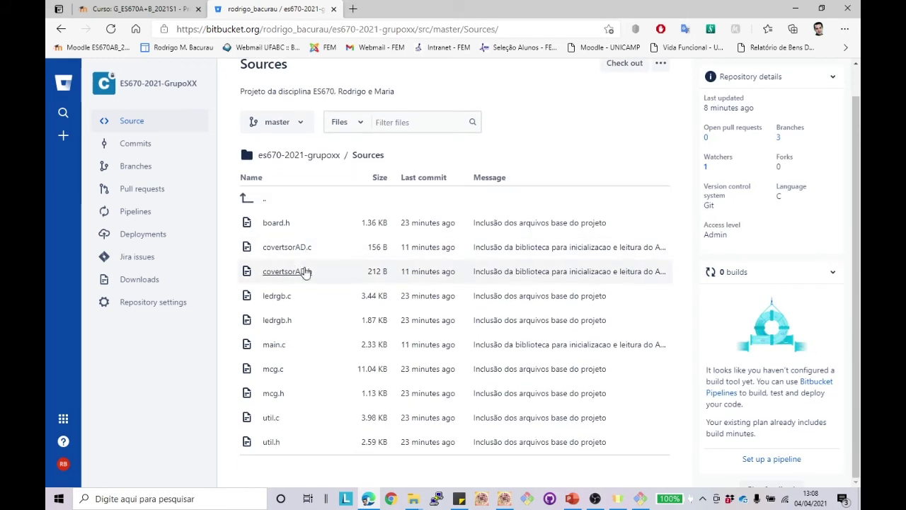
click(301, 129)
click(281, 222)
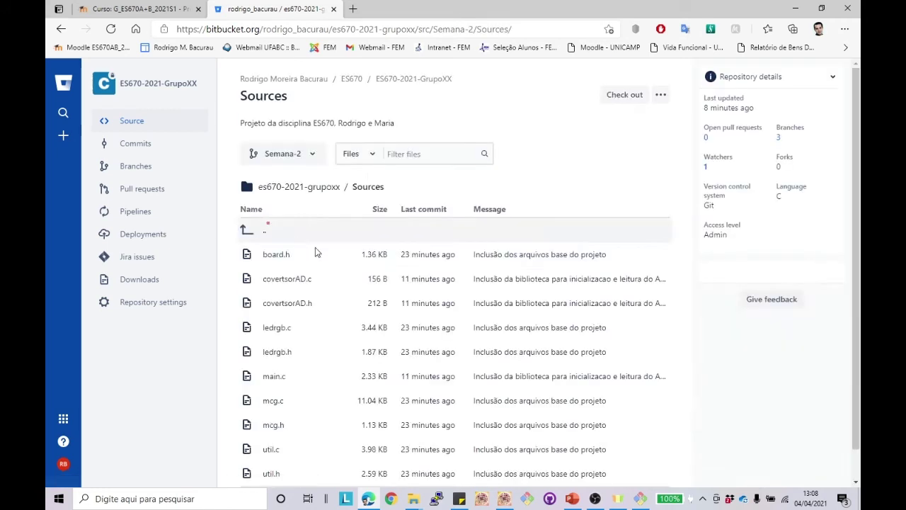
click(140, 146)
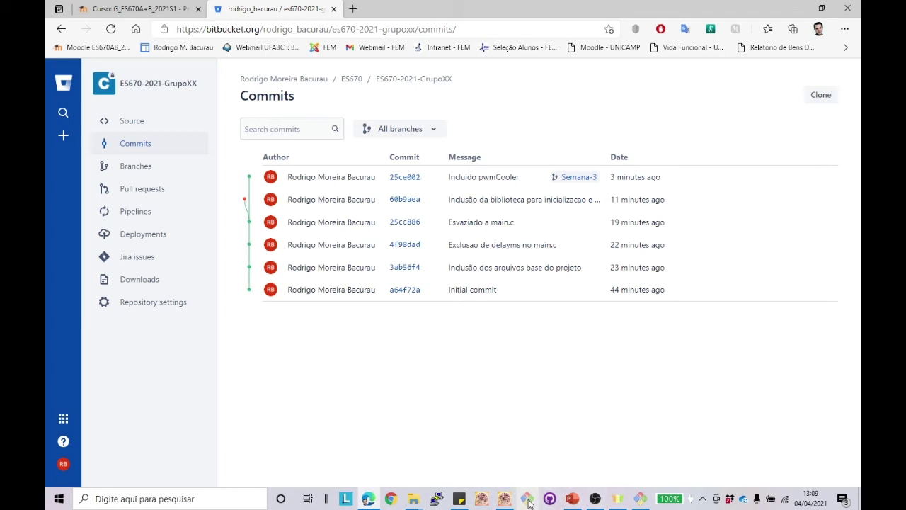
Step: Add the comment line //alteracao de teste below the getADC call in main.c
click(504, 498)
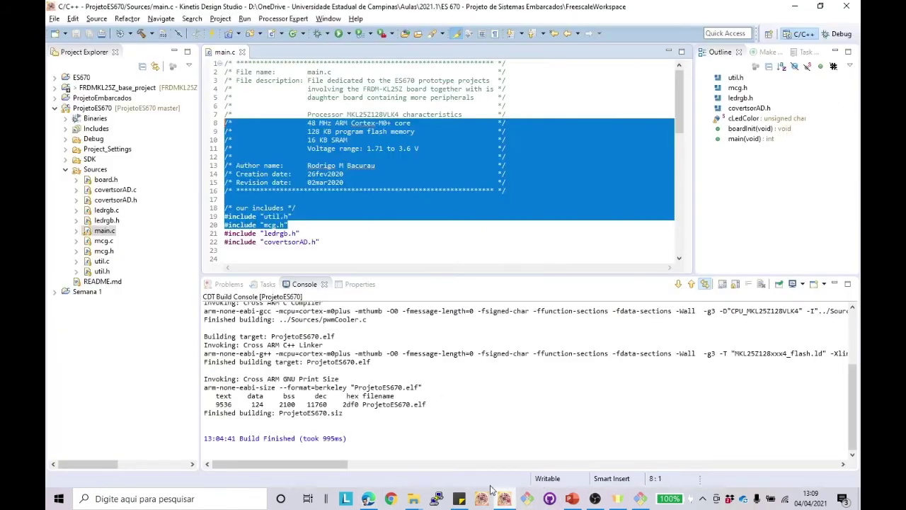
click(347, 223)
scroll(348, 223, down, 15)
click(360, 208)
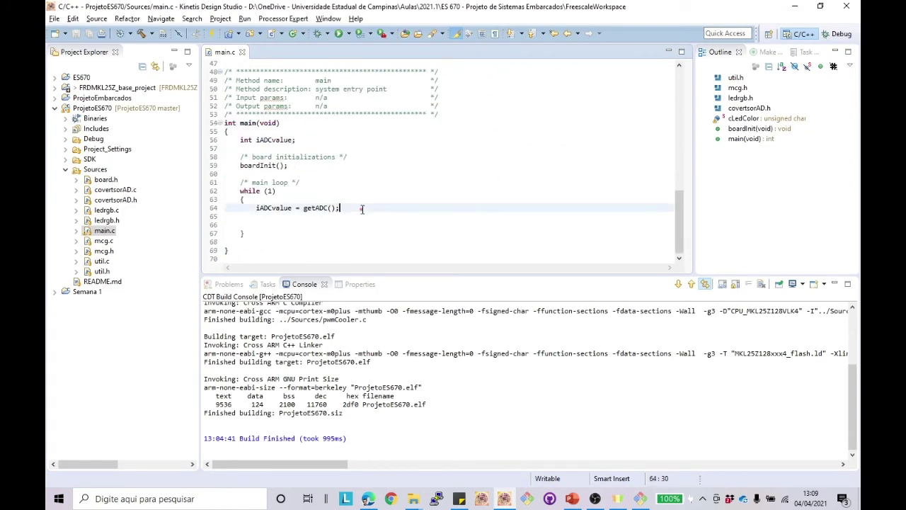
key(Return)
key(Return)
text(/)
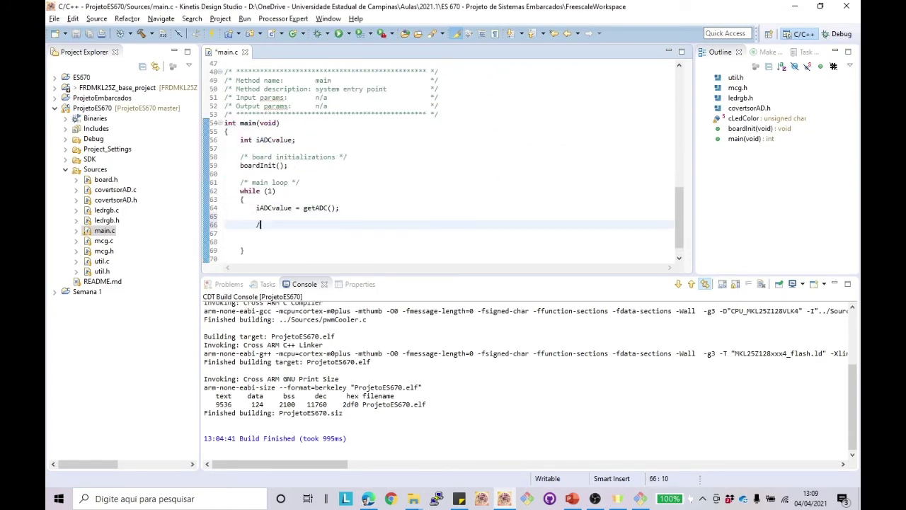
text(/alteração)
key(BackSpace)
key(BackSpace)
text(ao de teste)
Step: Save main.c and bring the Git Bash terminal back to the front
click(640, 498)
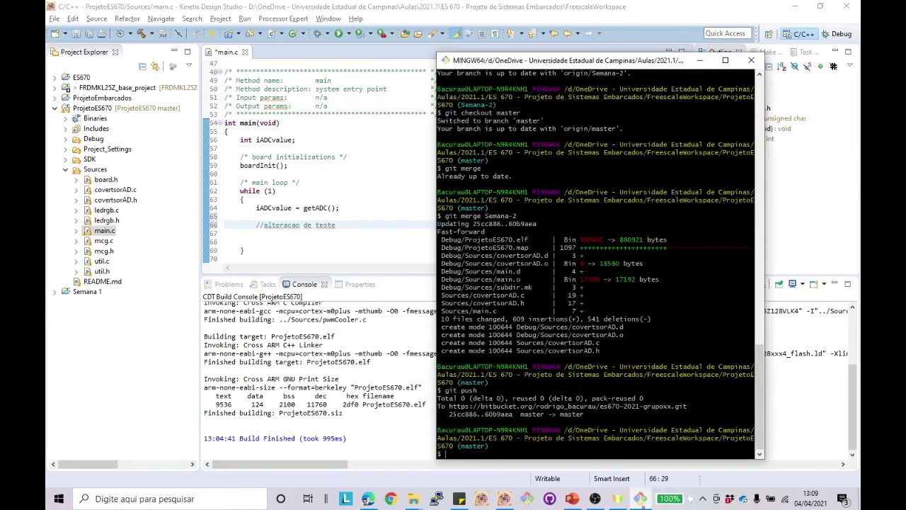
key(Up)
key(Down)
click(75, 35)
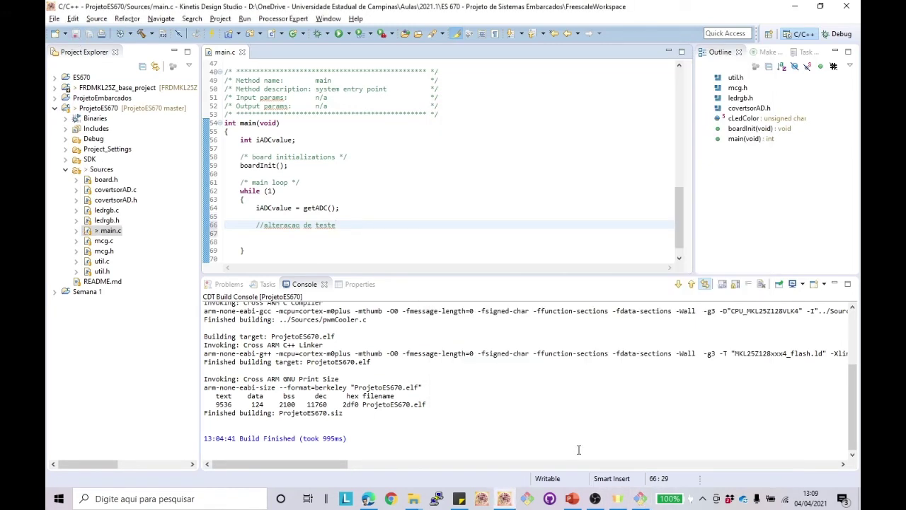
click(640, 499)
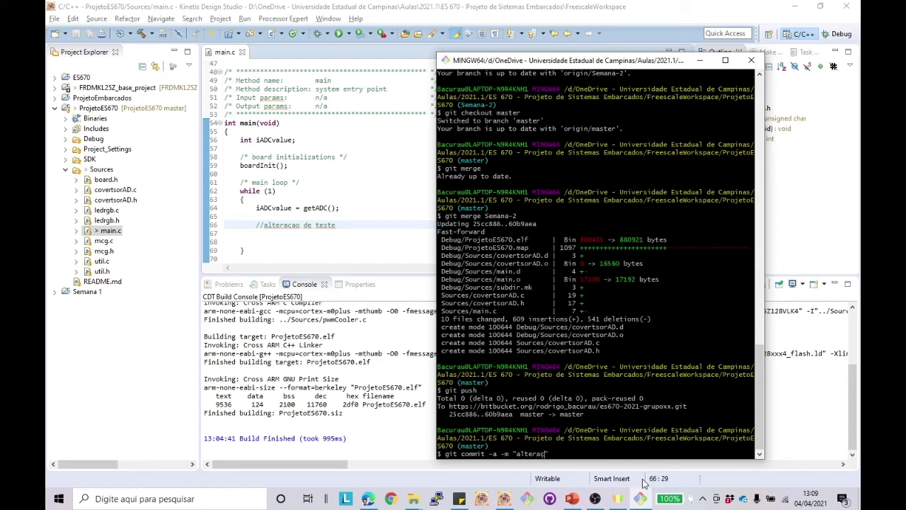
Step: Finish and run git commit -a -m "alteracao de teste", then run git push
text(~ca)
text(o de teste)
text(")
key(Return)
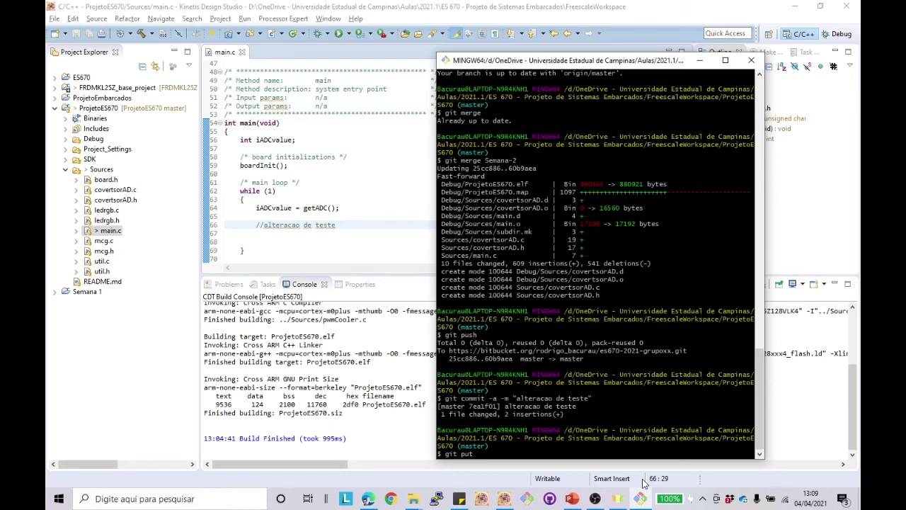
text(git push)
key(Return)
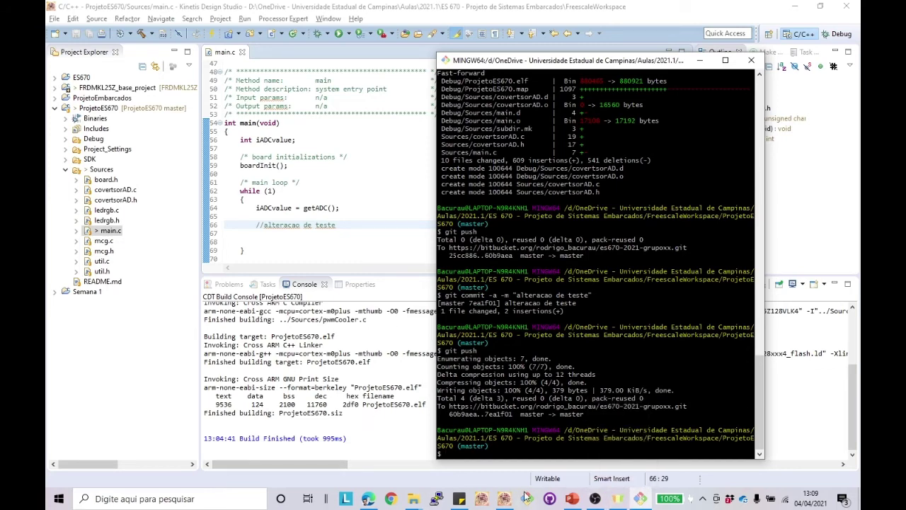
Step: Reload the Bitbucket commits page to see 7ea1f01 on top, then open the Source listing
click(369, 499)
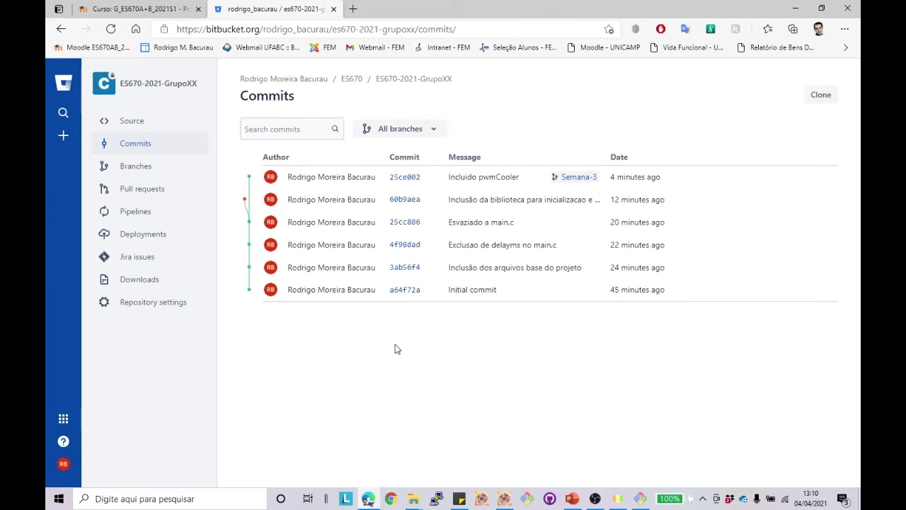
click(112, 31)
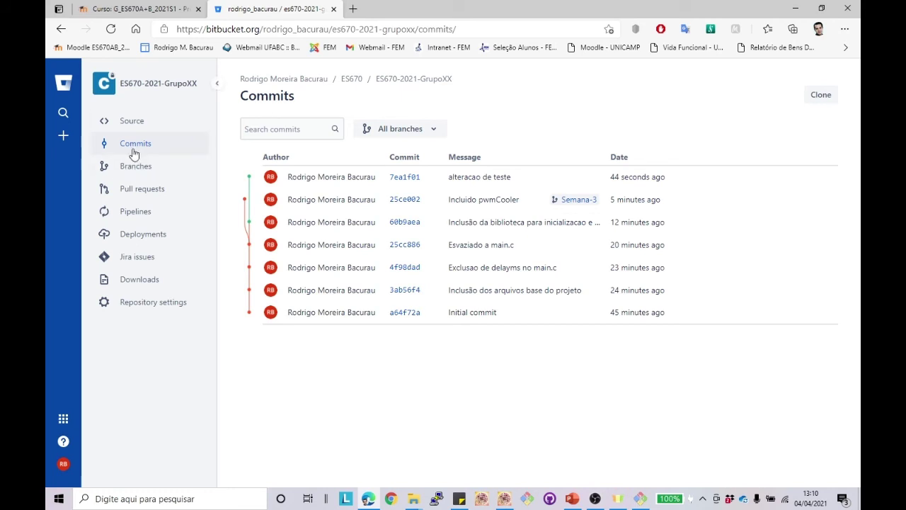
click(132, 121)
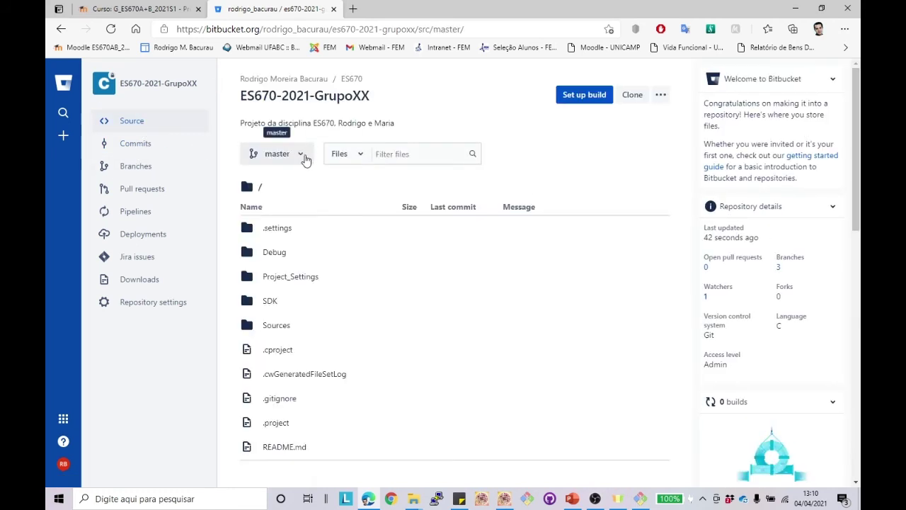
Step: Switch the Bitbucket source view to the Semana-3 branch
click(303, 155)
click(283, 272)
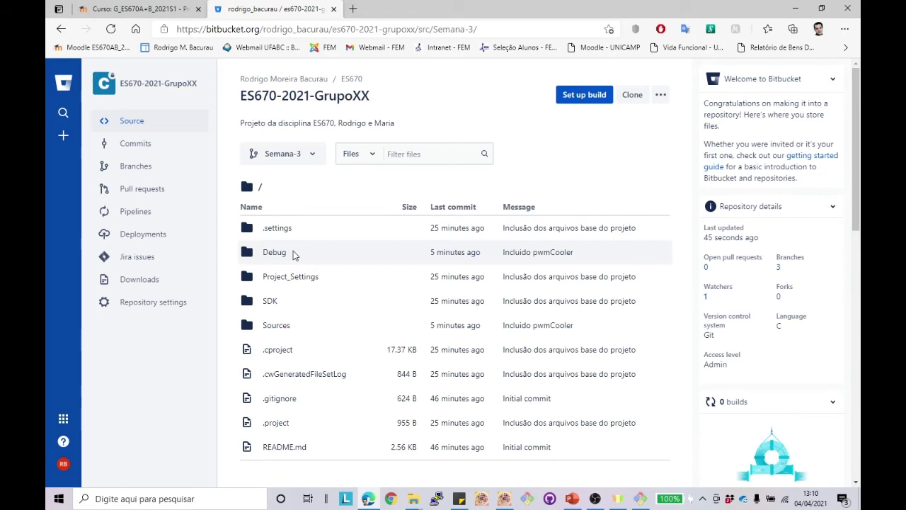
scroll(307, 366, down, 1)
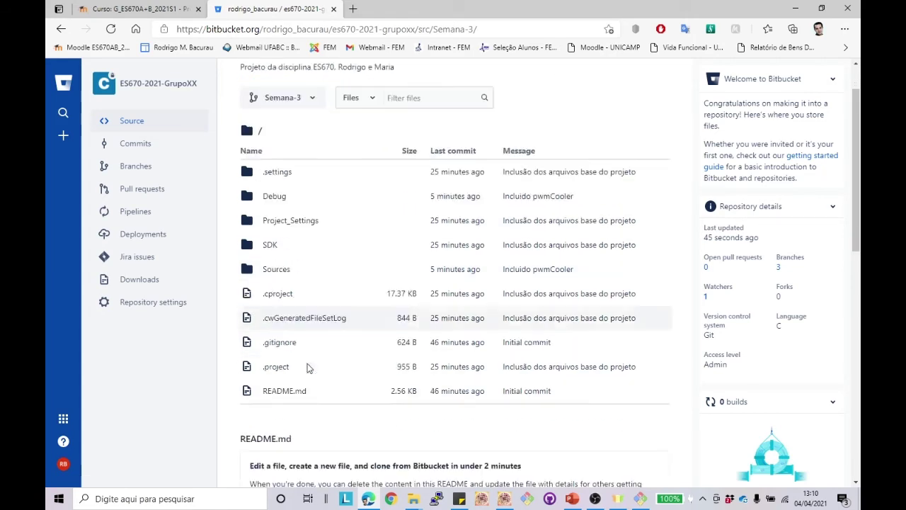
scroll(306, 367, down, 3)
scroll(306, 367, up, 2)
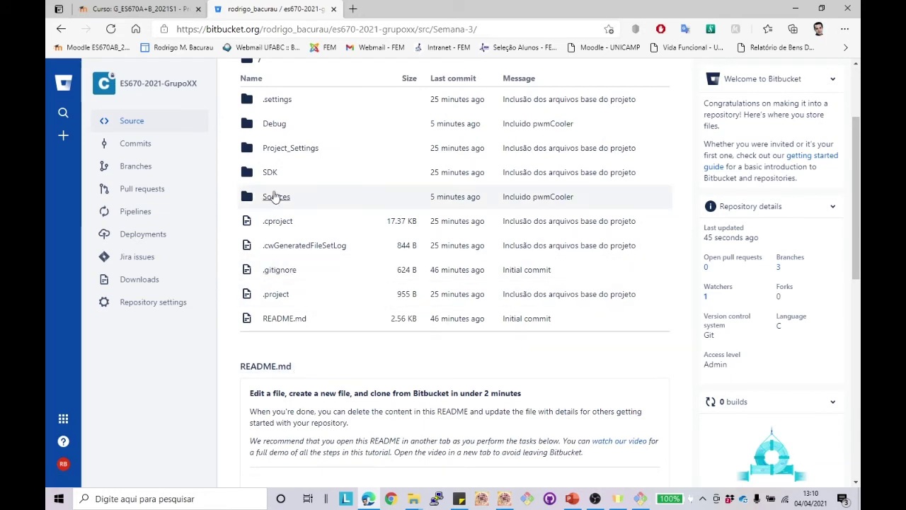
Step: Open Sources/main.c on Semana-3 and scroll to its main loop
click(271, 173)
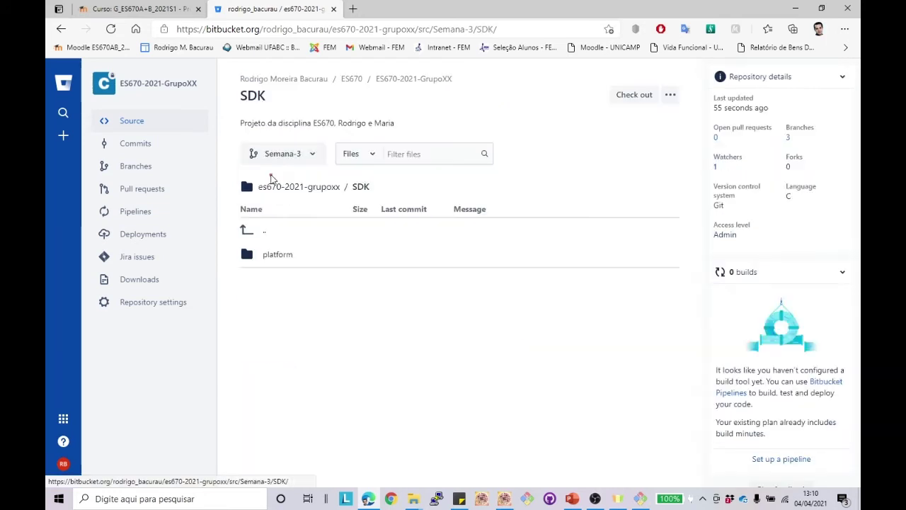
click(61, 29)
click(280, 229)
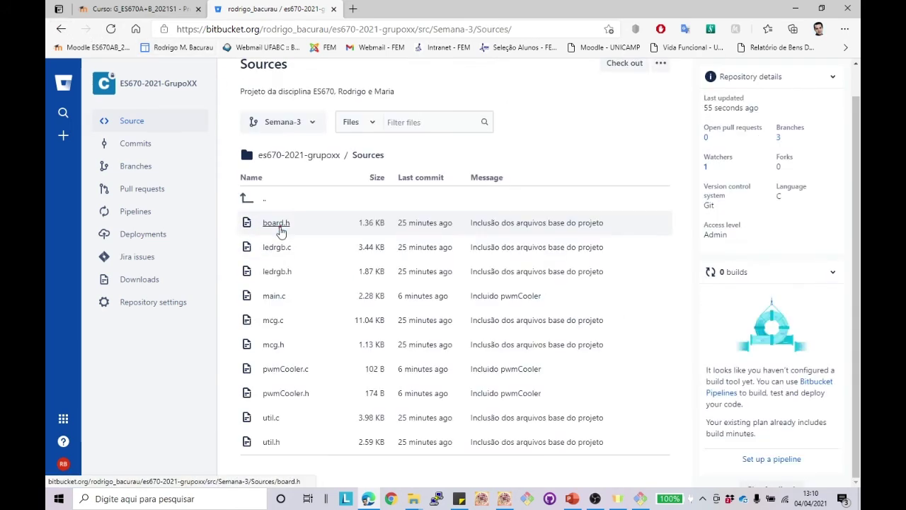
click(276, 297)
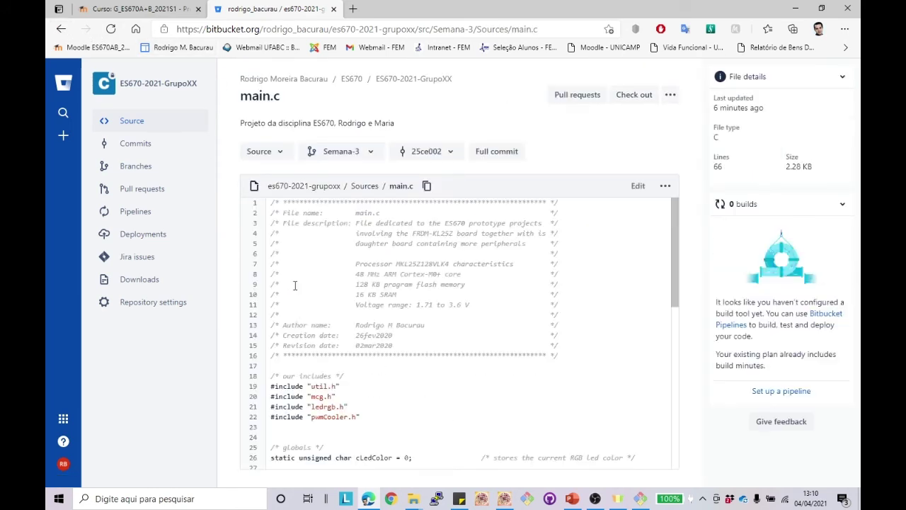
scroll(314, 296, down, 5)
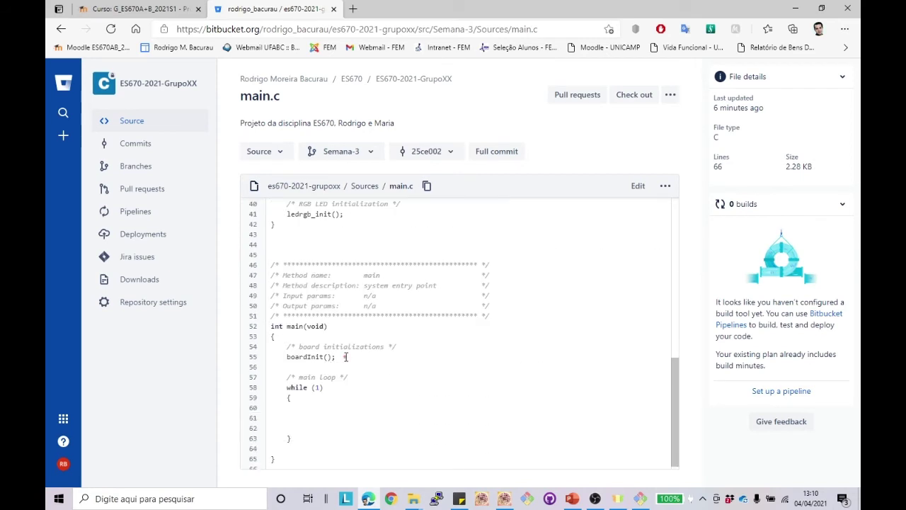
click(637, 188)
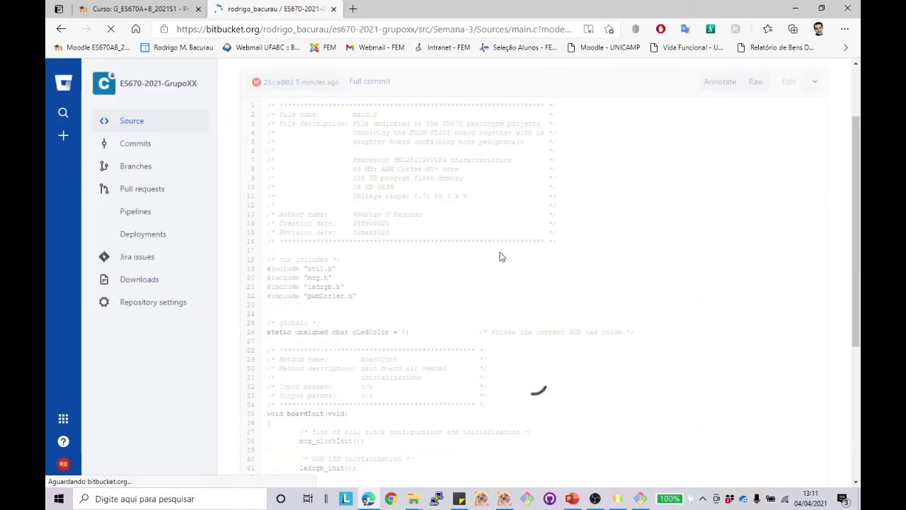
Step: Edit line 55 to boardInit(3); //inclui parametro de entrada
scroll(500, 252, down, 5)
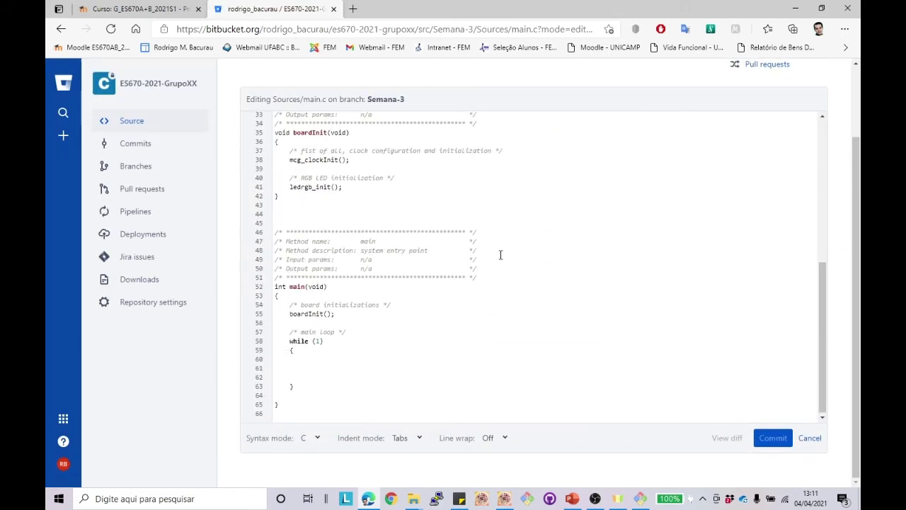
click(358, 317)
text(/)
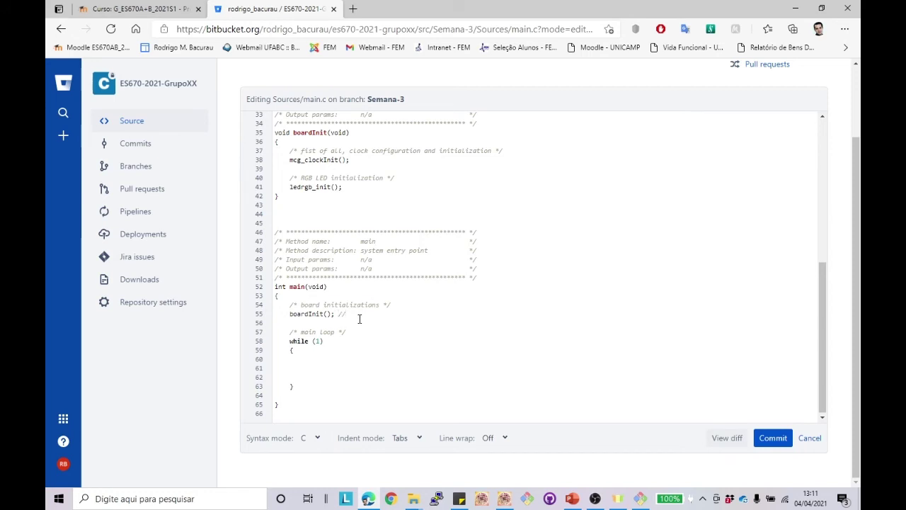
text(/coment)
text(a)
text(rio)
key(BackSpace)
key(BackSpace)
key(BackSpace)
key(BackSpace)
key(BackSpace)
key(BackSpace)
key(BackSpace)
text(inclui )
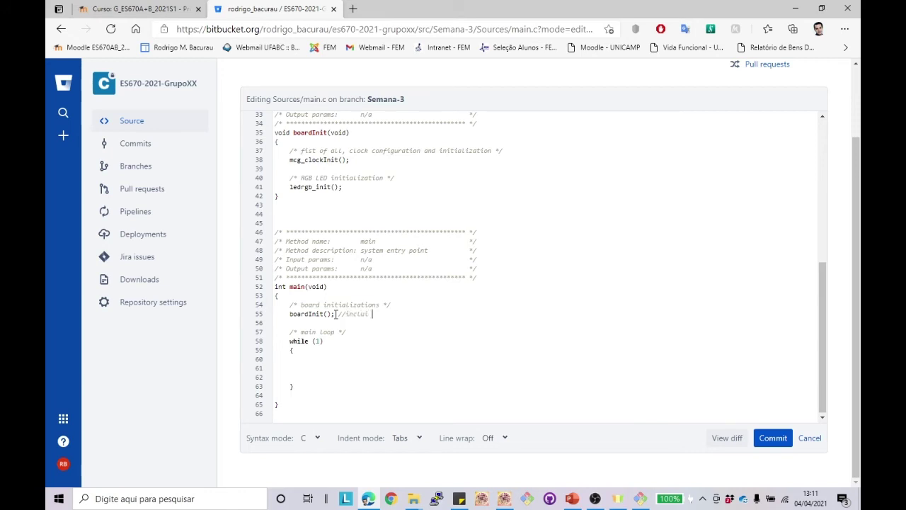
text(parametro de entrada)
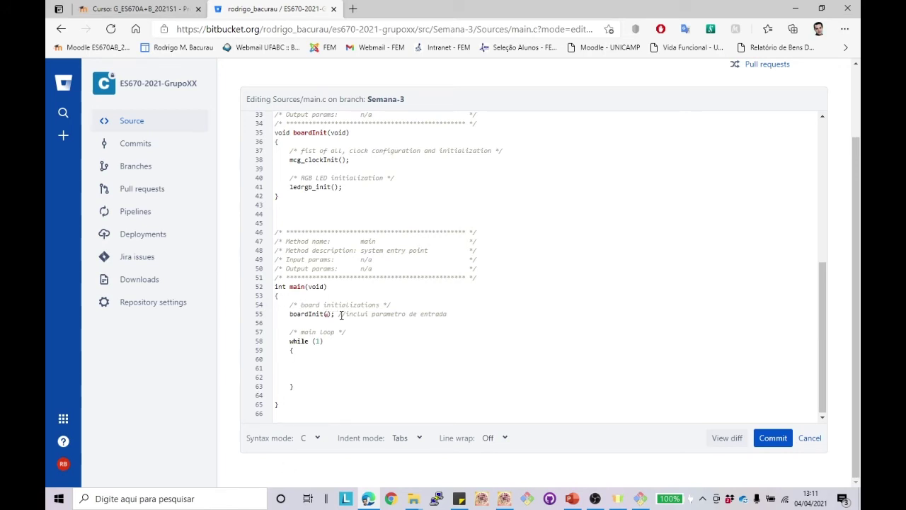
text(3)
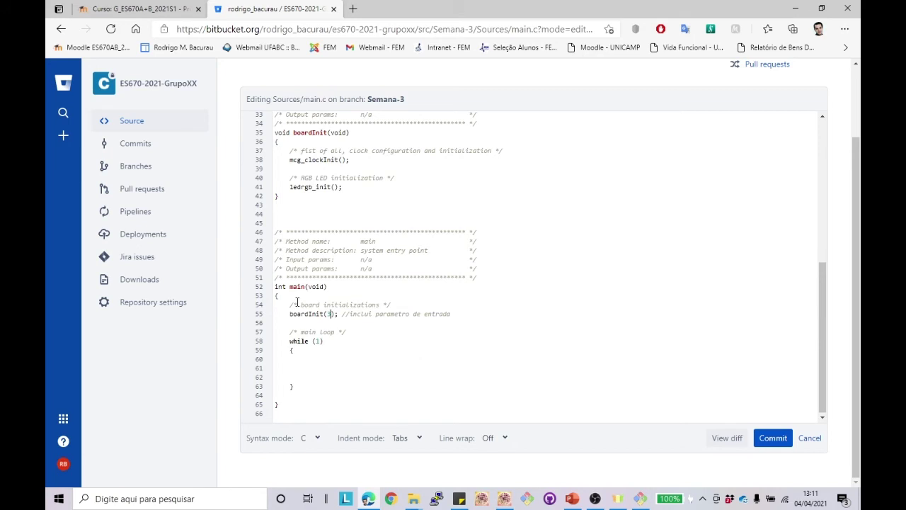
Step: Commit the edit to Semana-3 with message 'modificou o boardInit na main'
click(774, 438)
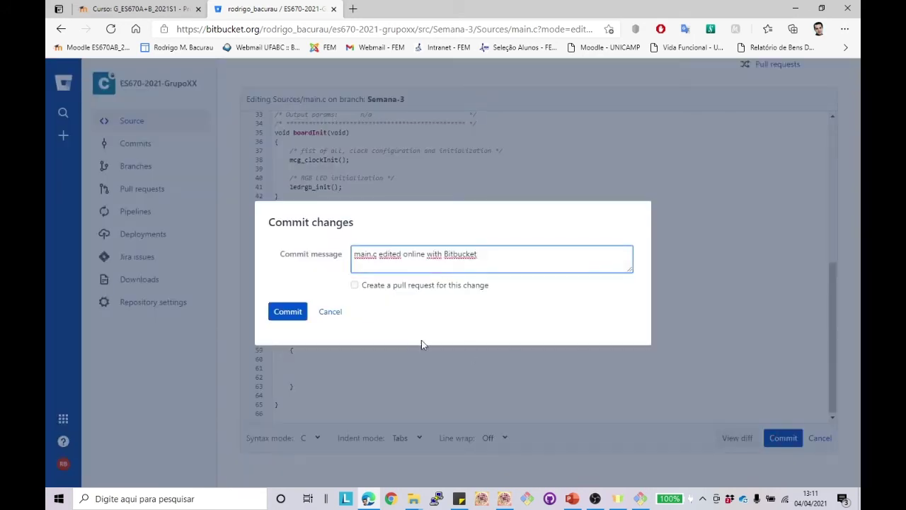
drag(501, 250, 308, 262)
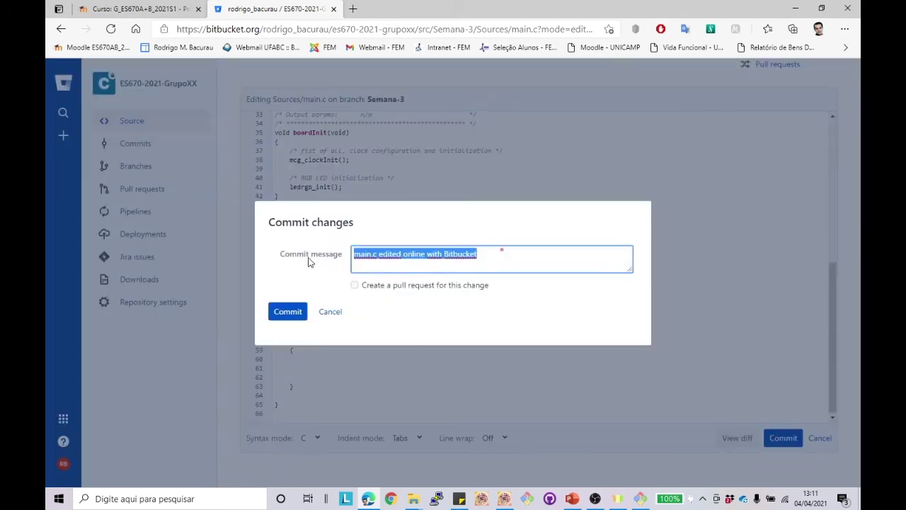
text(Usua)
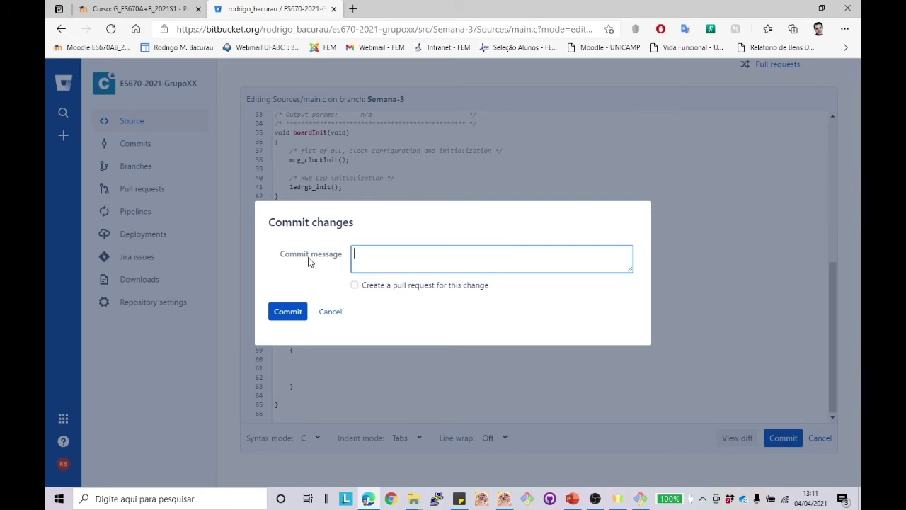
text(modificou o boardInit n)
text(a main)
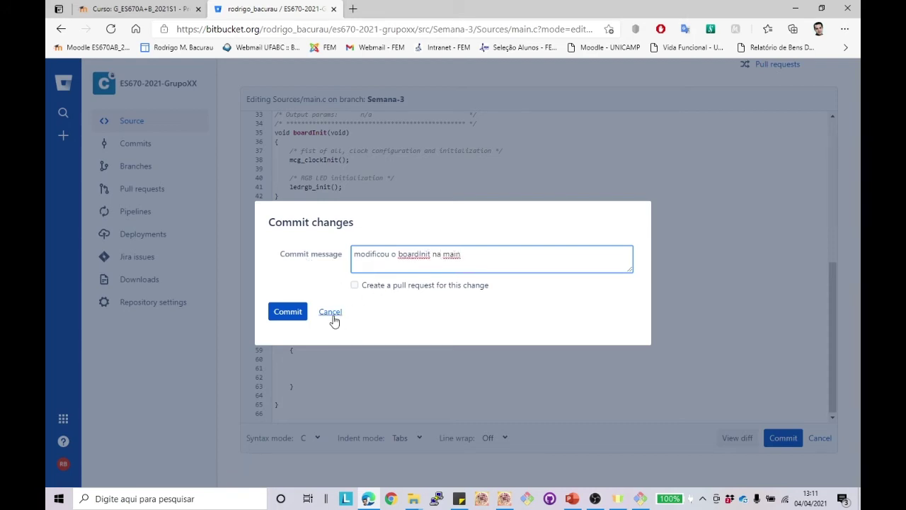
click(286, 312)
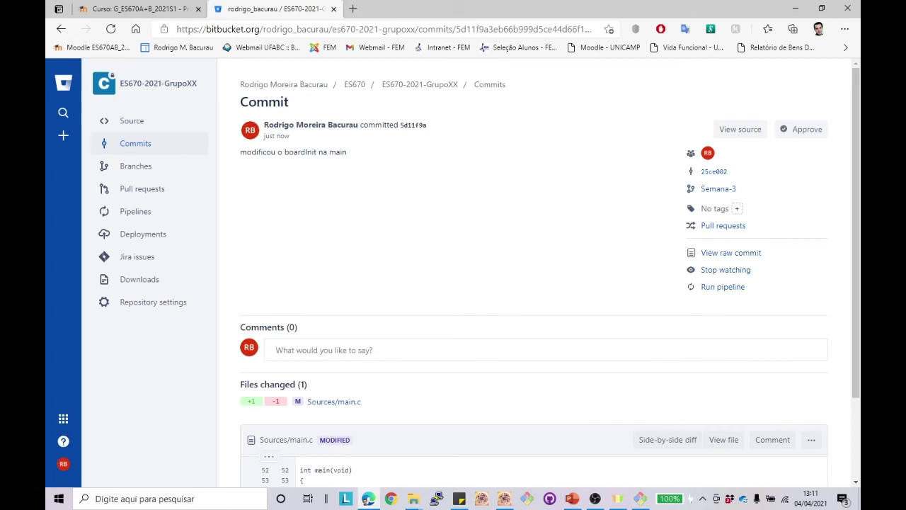
click(640, 498)
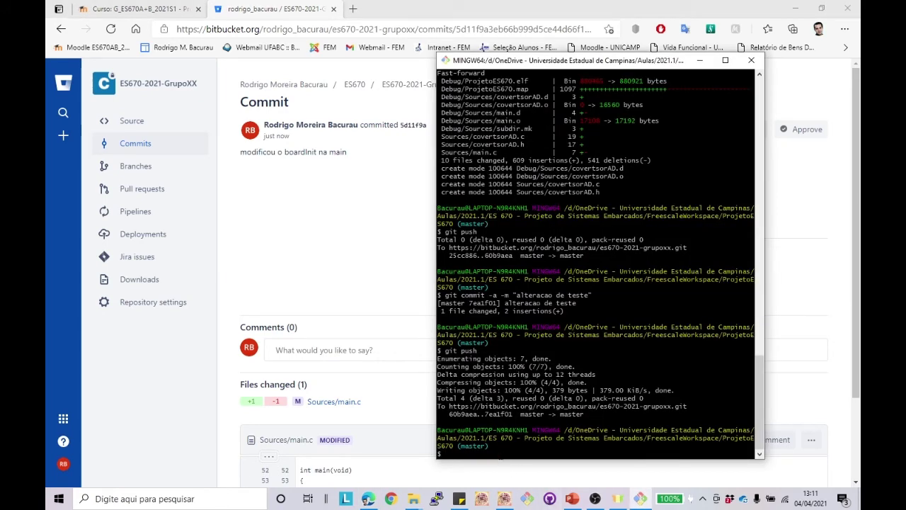
Step: Run git checkout Semana-3 to switch the local repository to that branch
text(git checkout Semana-3)
key(Return)
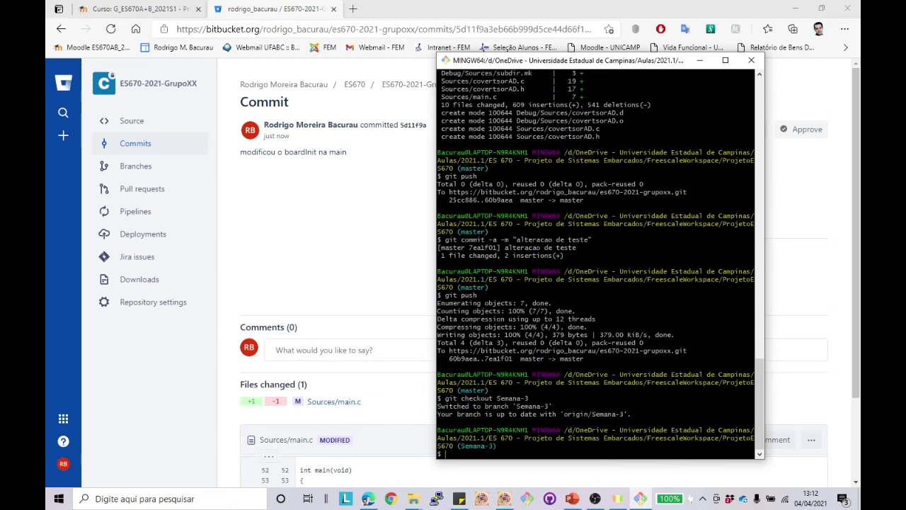
click(504, 498)
Step: Reload main.c with the Semana-3 version and scroll to the main function
click(504, 254)
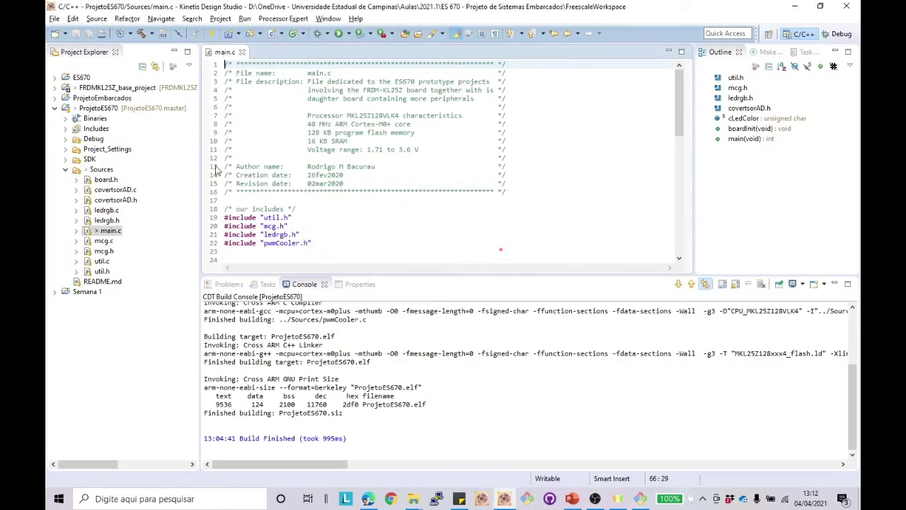
click(104, 210)
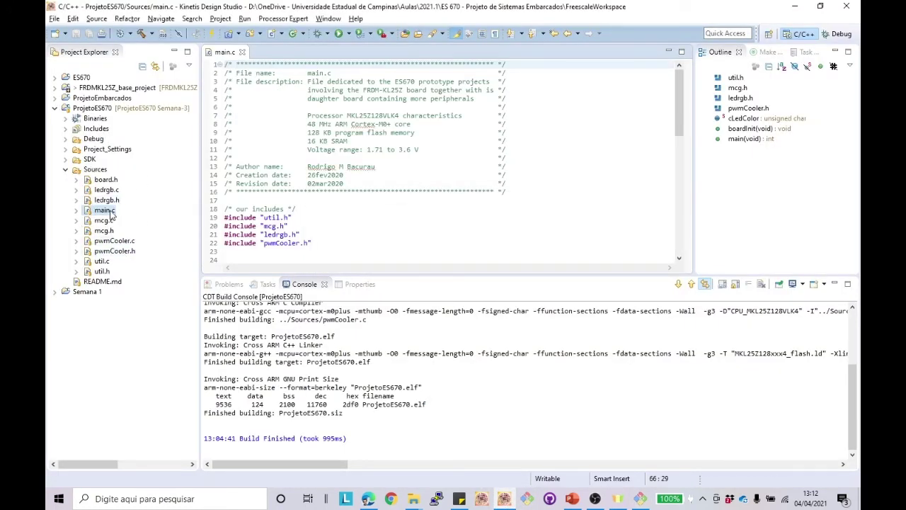
scroll(396, 215, down, 8)
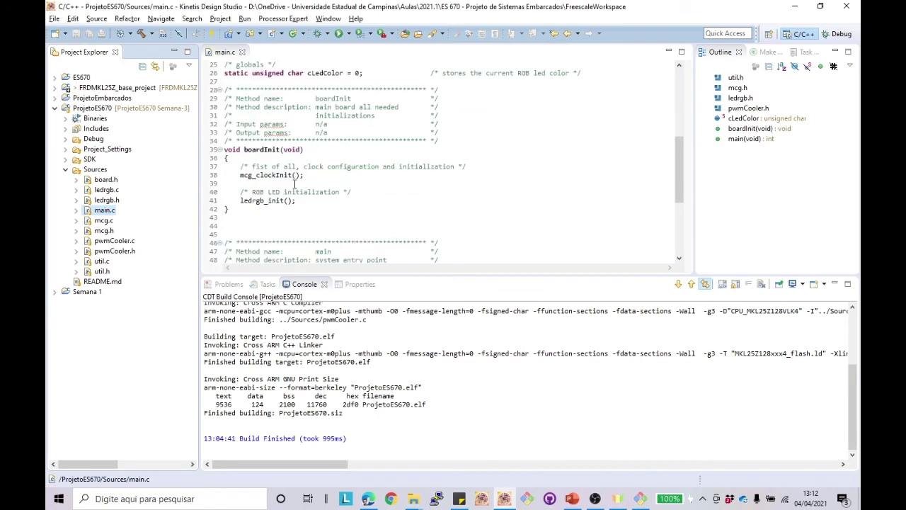
scroll(304, 183, down, 6)
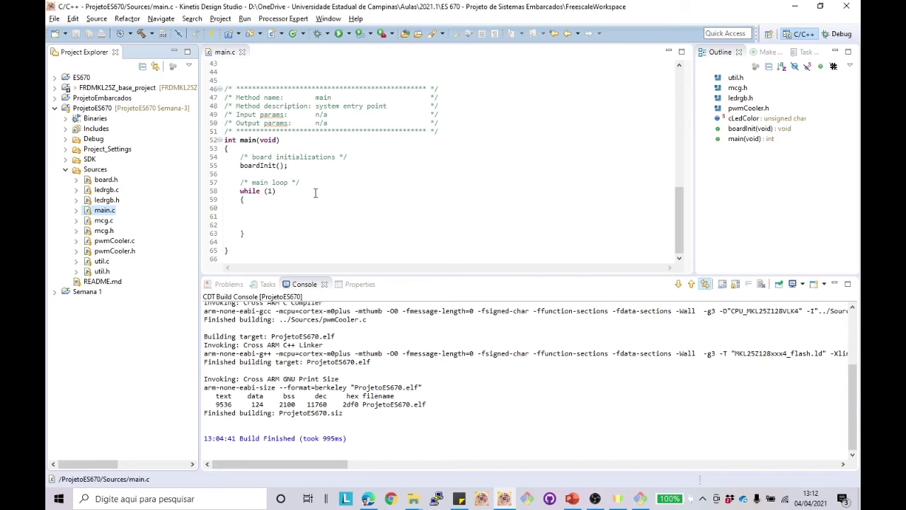
Step: Change line 55 to boardInit(2); //comentario and save main.c
click(281, 165)
text(2)
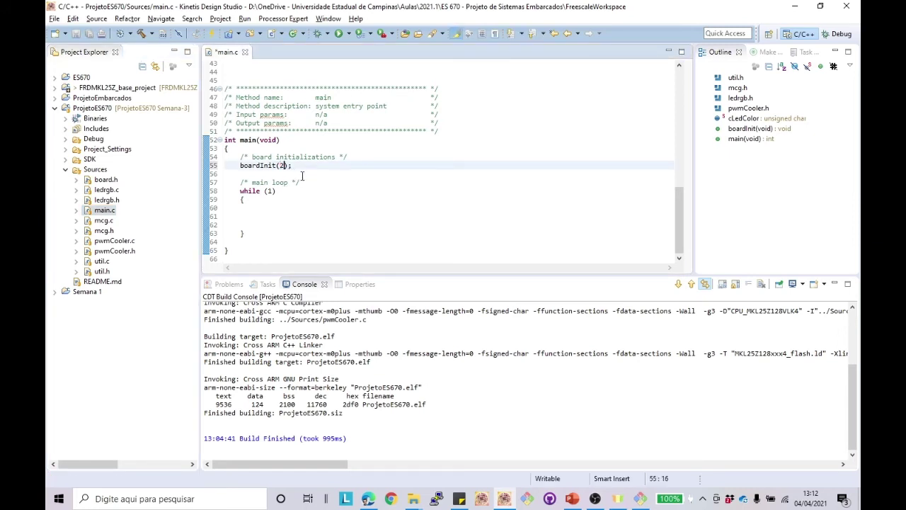
key(Down)
click(300, 166)
text(//comentario)
click(78, 36)
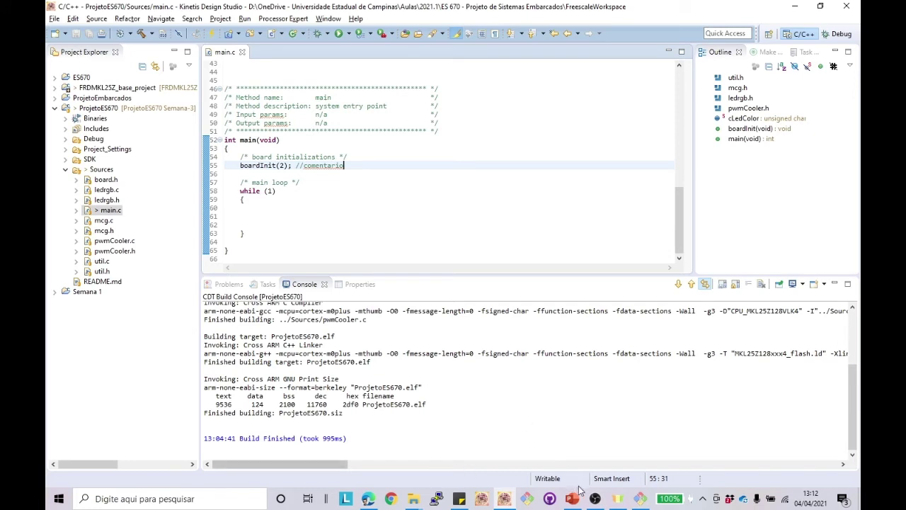
click(639, 501)
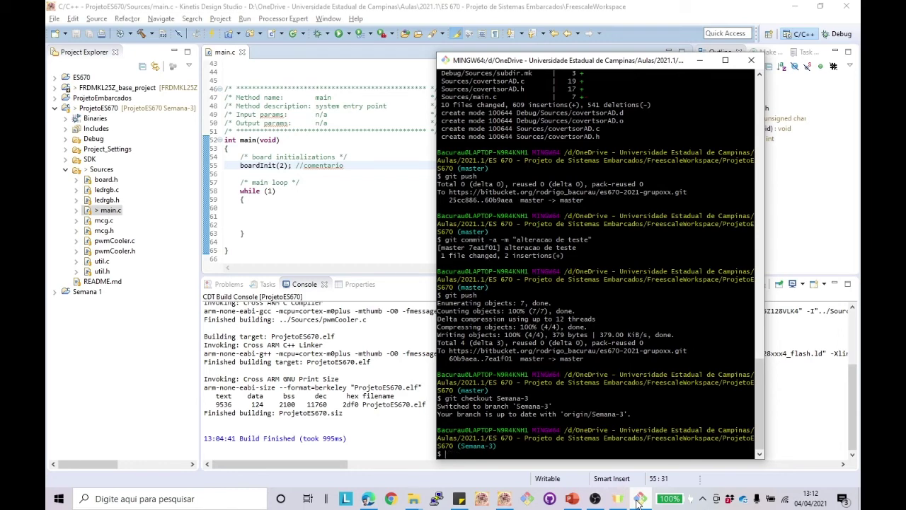
Step: Commit all changes with git commit -a -m "Alterado boardInit"
text(git commit -a -m "Alterado board)
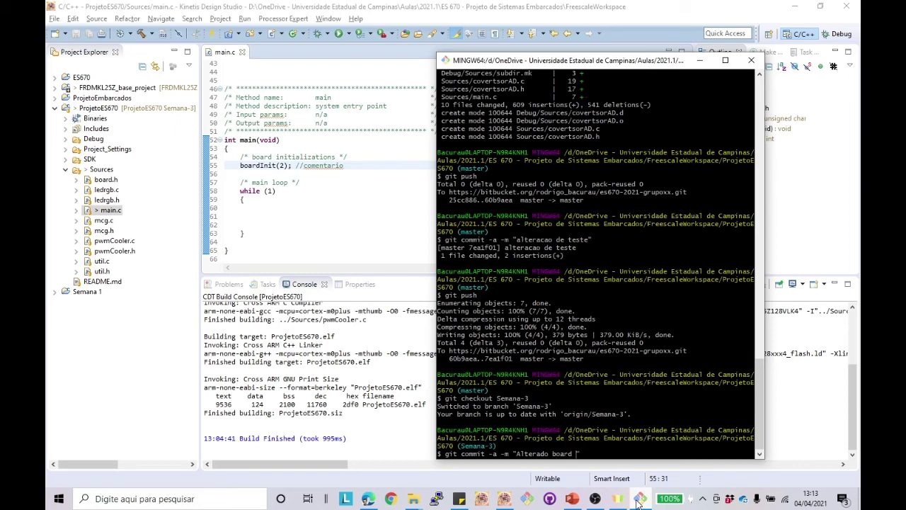
key(BackSpace)
text(Init")
key(Return)
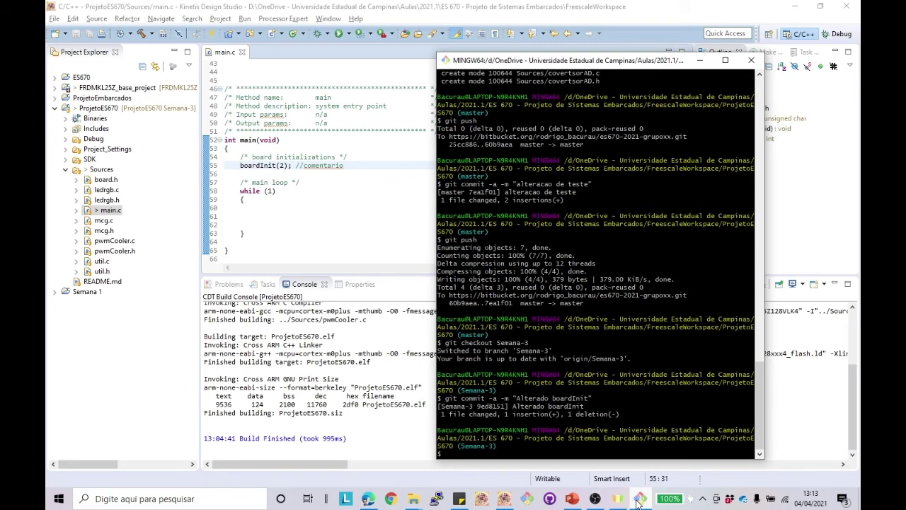
Step: Run git push, which is rejected because the remote has newer work
key(Up)
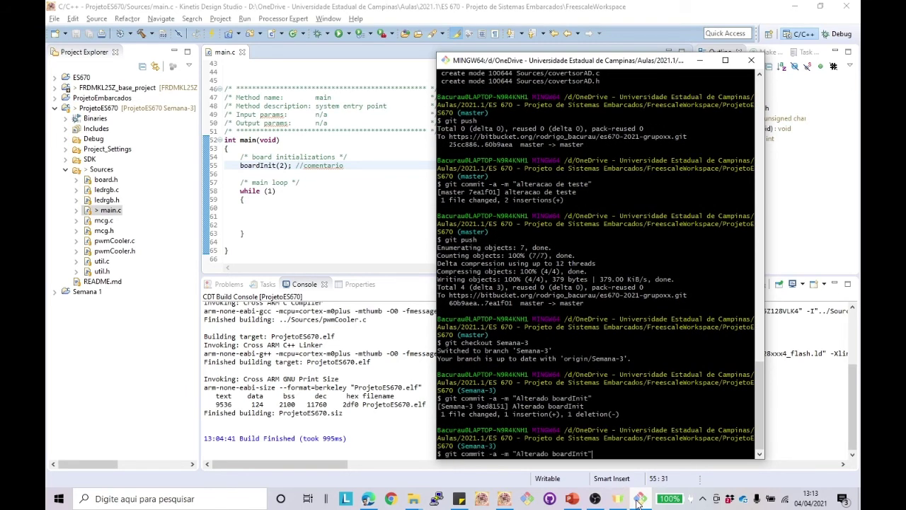
key(BackSpace)
key(BackSpace)
key(BackSpace)
key(BackSpace)
key(BackSpace)
key(BackSpace)
key(BackSpace)
key(BackSpace)
key(BackSpace)
key(BackSpace)
key(BackSpace)
key(BackSpace)
key(BackSpace)
key(BackSpace)
key(BackSpace)
key(BackSpace)
key(BackSpace)
key(BackSpace)
key(BackSpace)
key(BackSpace)
text(push)
key(Return)
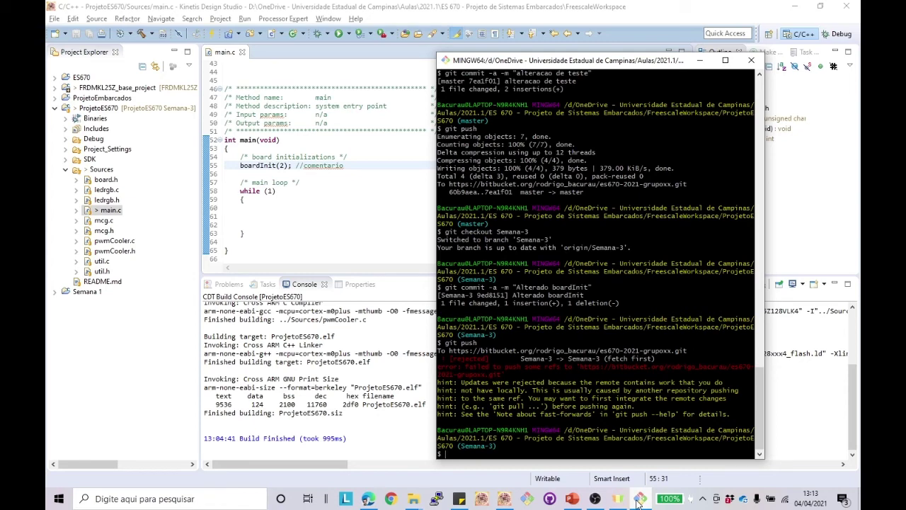
Step: Glance at Kinetis Design Studio, then return to Git Bash and type git pull
click(314, 189)
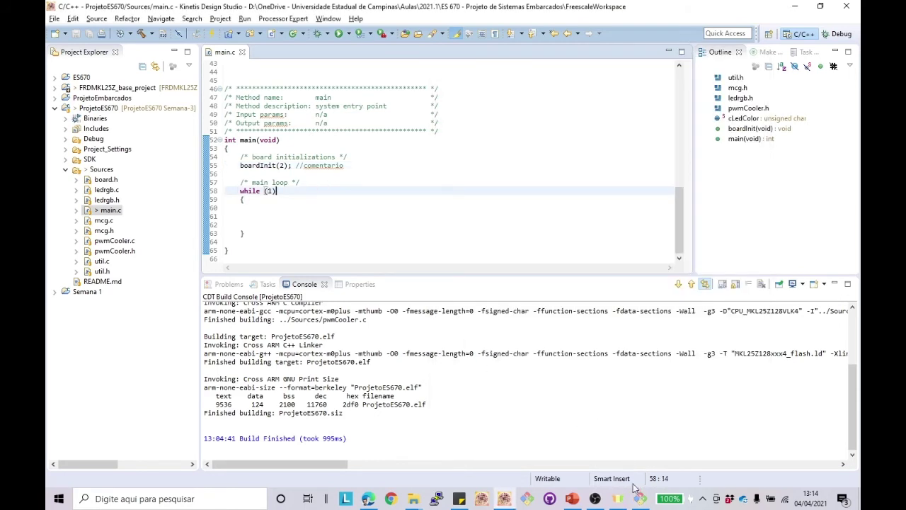
mouse_move(596, 499)
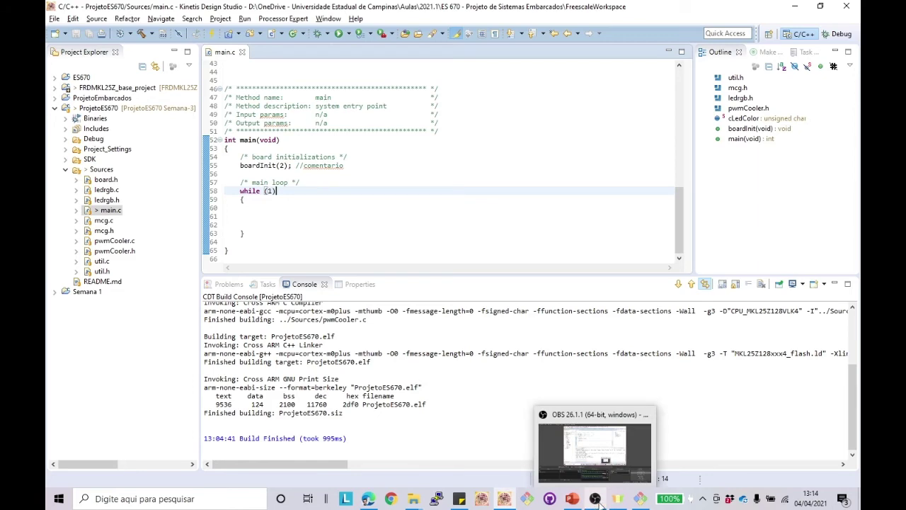
click(640, 501)
text(git )
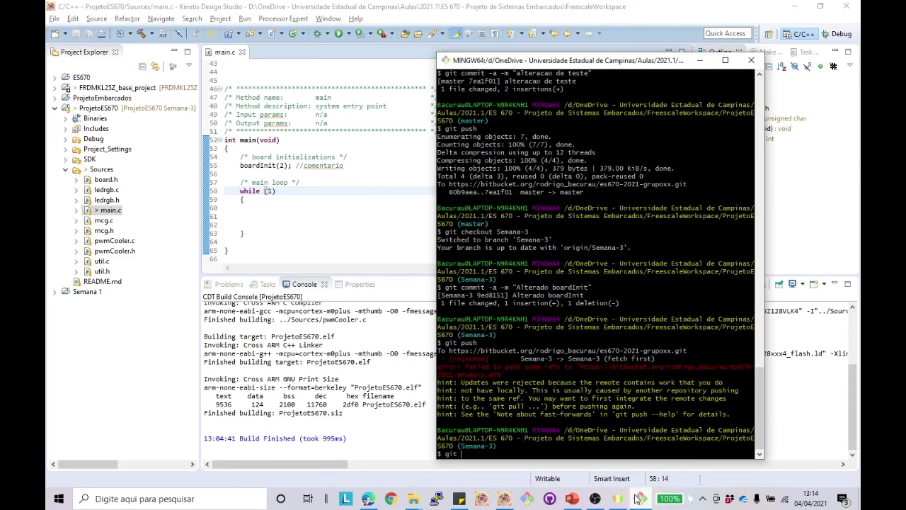
text(pull)
Step: Run git pull and highlight the CONFLICT message for Sources/main.c
key(Return)
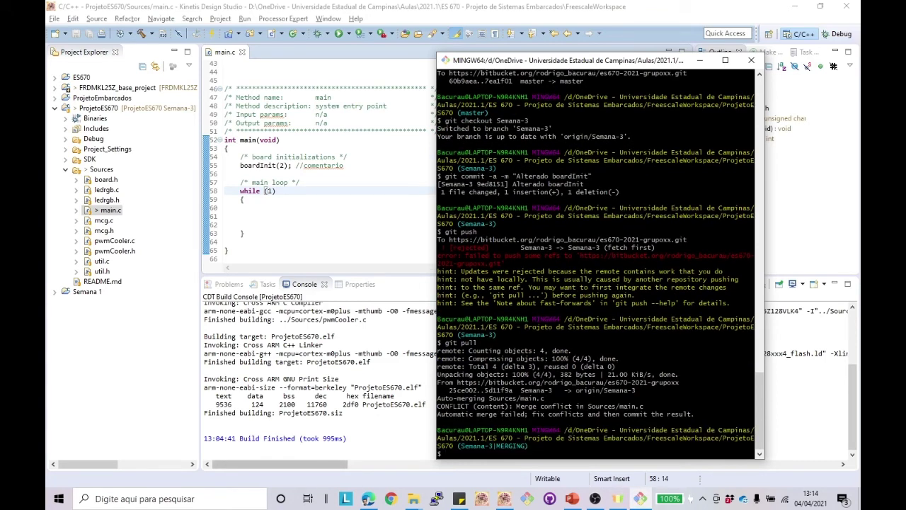
drag(445, 406, 636, 406)
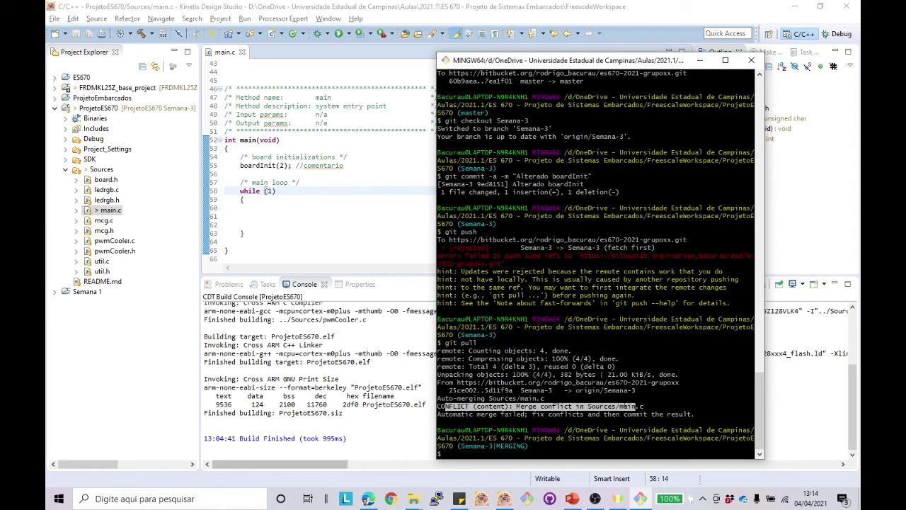
click(392, 234)
Step: Reload main.c with the conflict markers and delete the closing conflict marker line
click(511, 252)
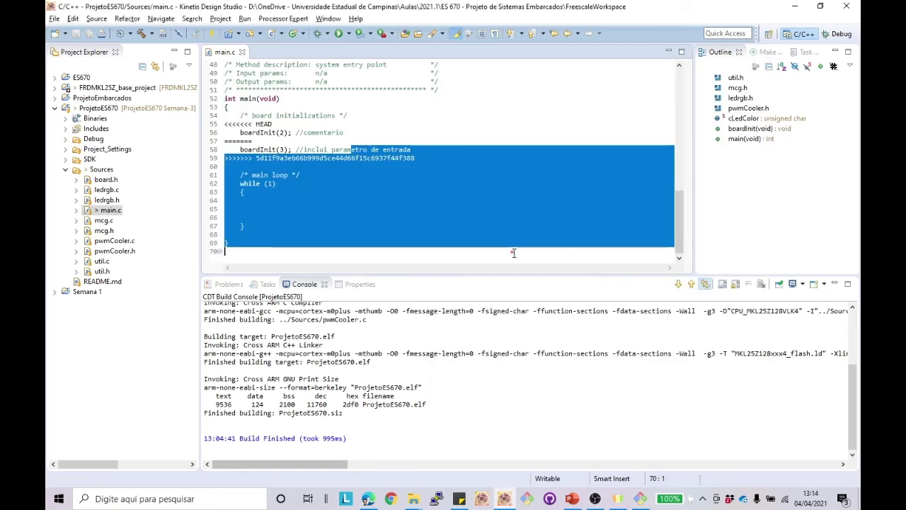
click(425, 200)
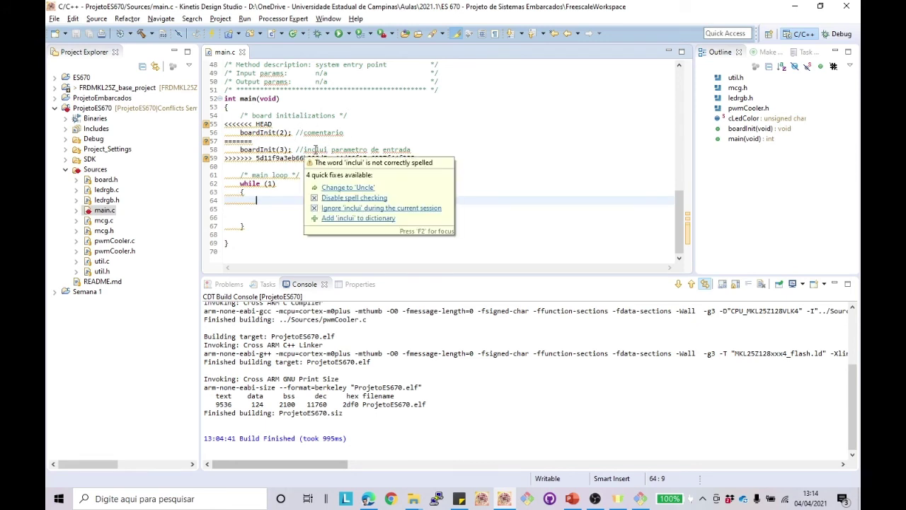
click(266, 141)
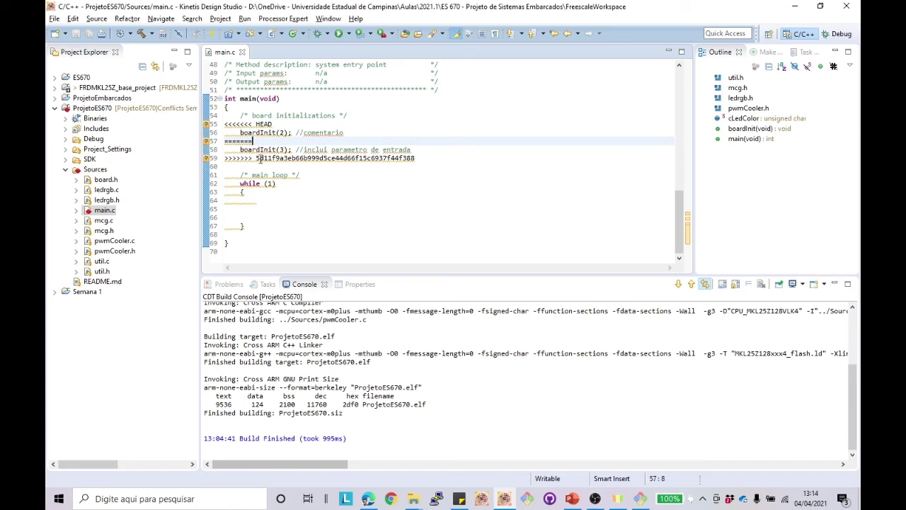
click(259, 159)
drag(259, 158, 337, 159)
click(434, 158)
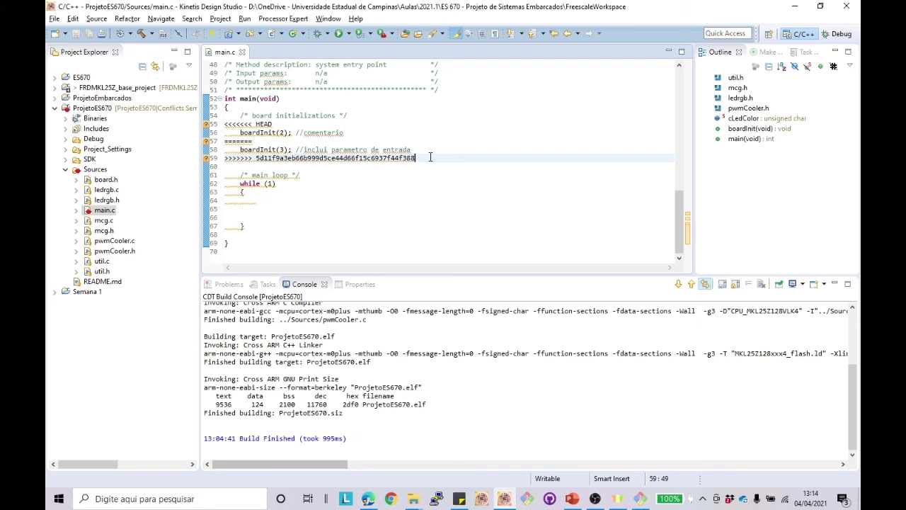
drag(424, 157, 226, 159)
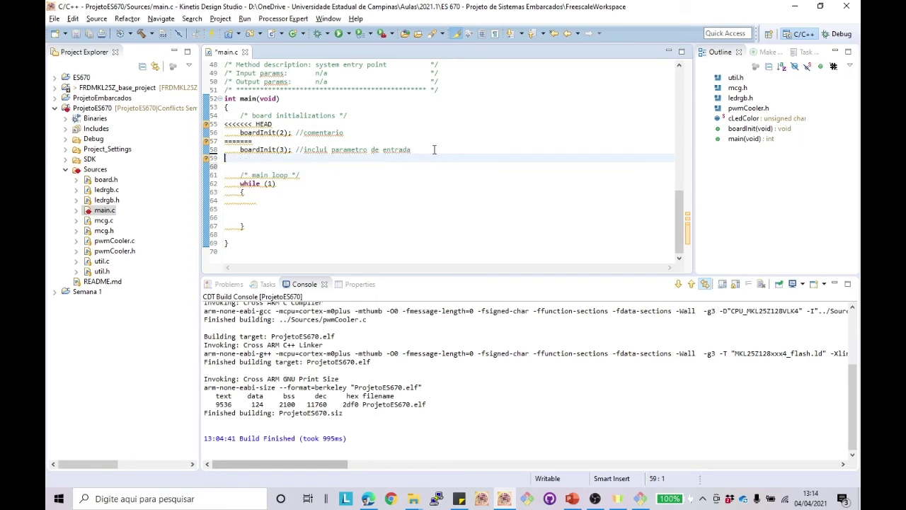
key(Delete)
Step: Delete the remaining markers, the boardInit(2) line and extra blank lines, then save
drag(269, 139, 226, 125)
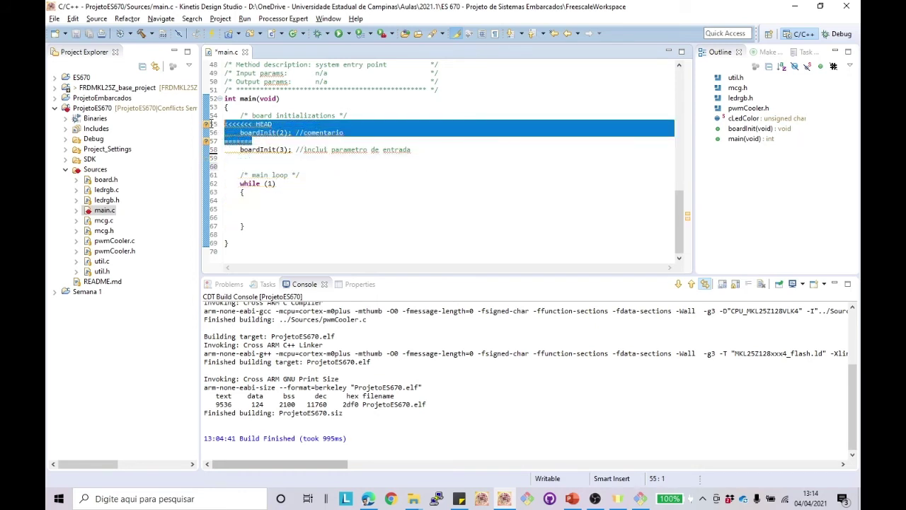
key(Delete)
key(Delete)
key(End)
key(Delete)
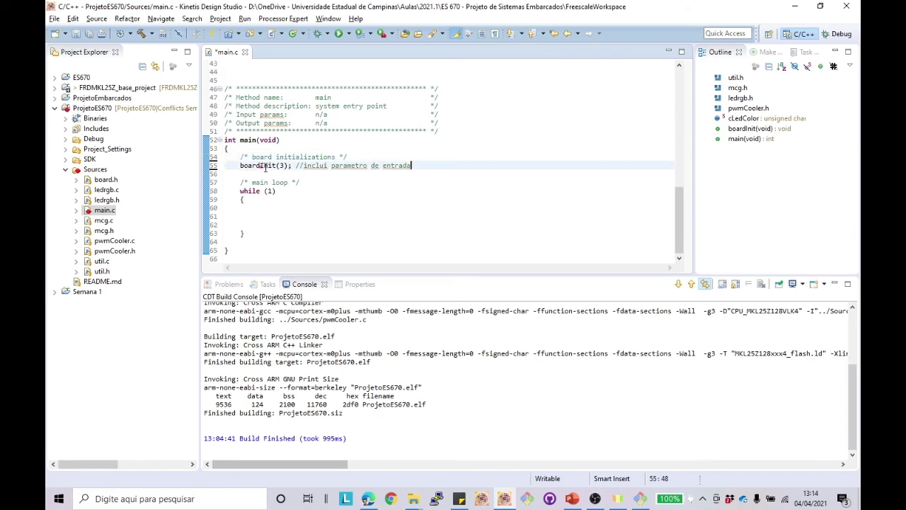
click(76, 33)
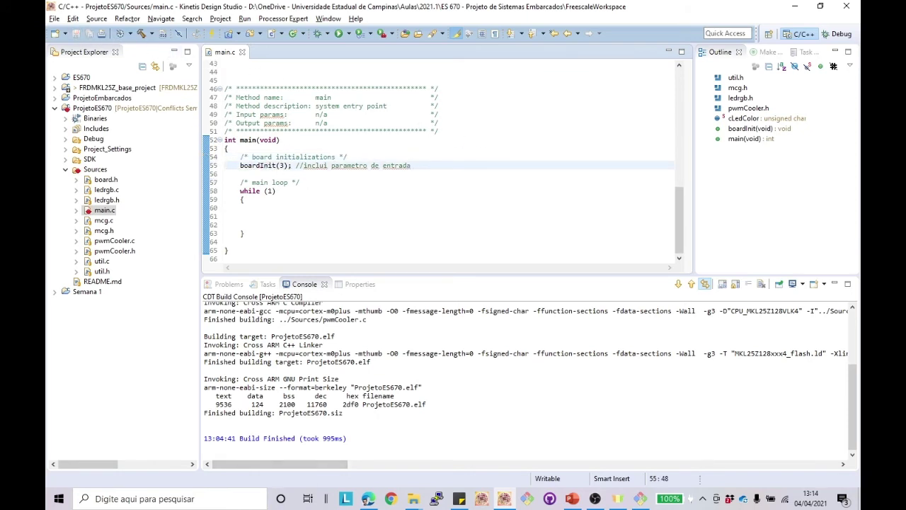
Step: In Git Bash, commit the resolved merge as 'Alterado boardInit', then pull again to confirm it's up to date
click(642, 498)
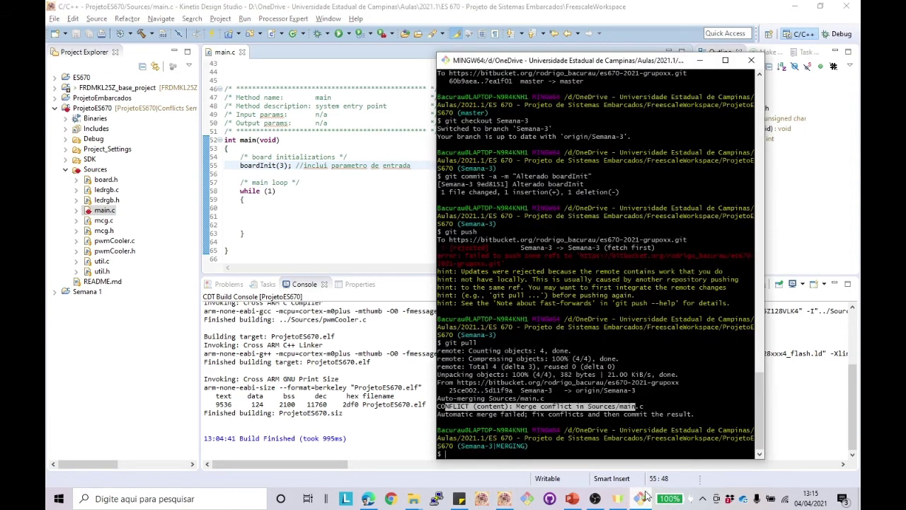
key(Up)
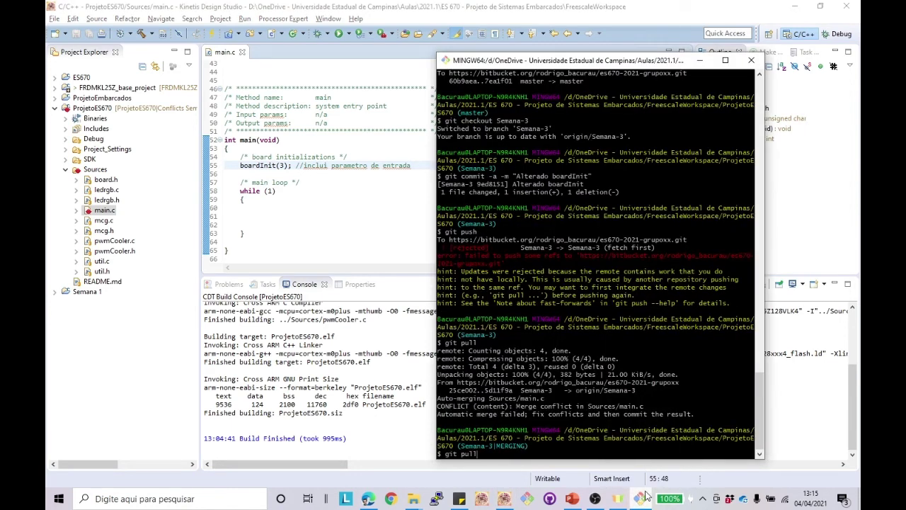
key(Up)
key(Up)
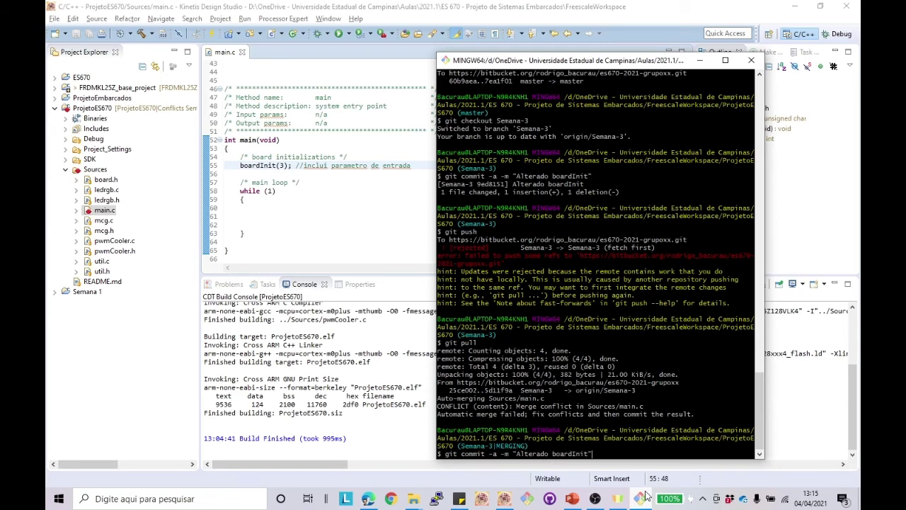
key(Return)
key(Up)
key(Up)
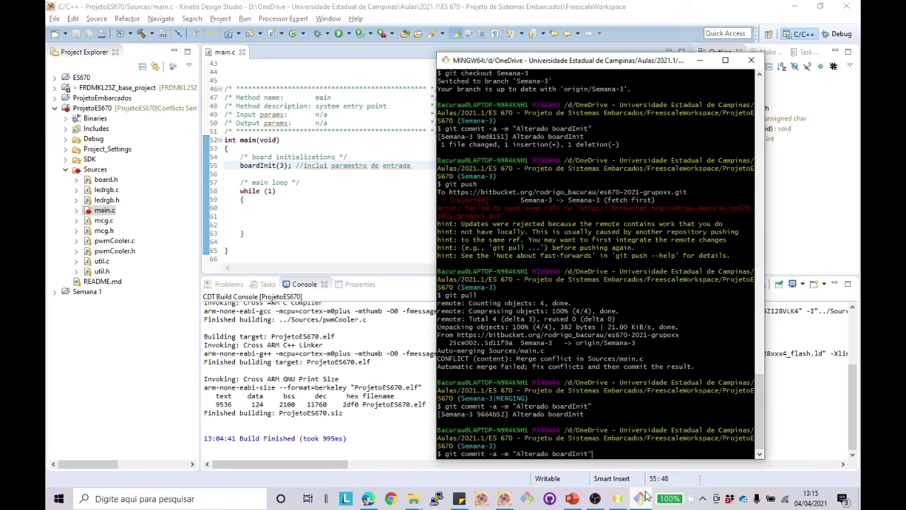
key(Return)
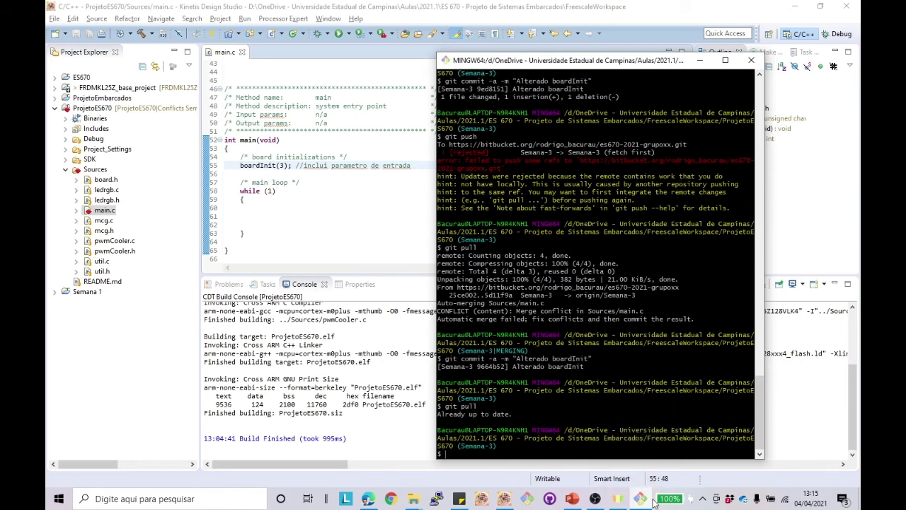
Step: In Bitbucket, go through Commits to Source and select the Semana-3 branch's file listing
click(370, 500)
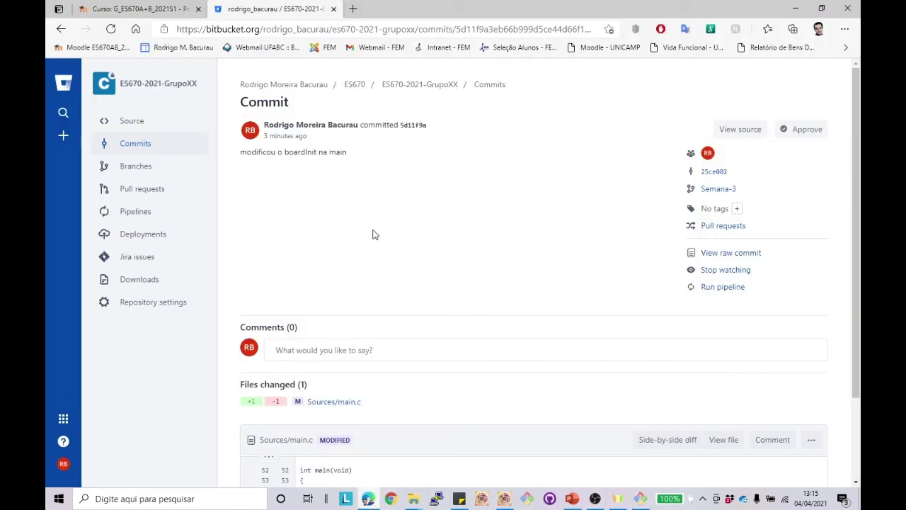
click(131, 144)
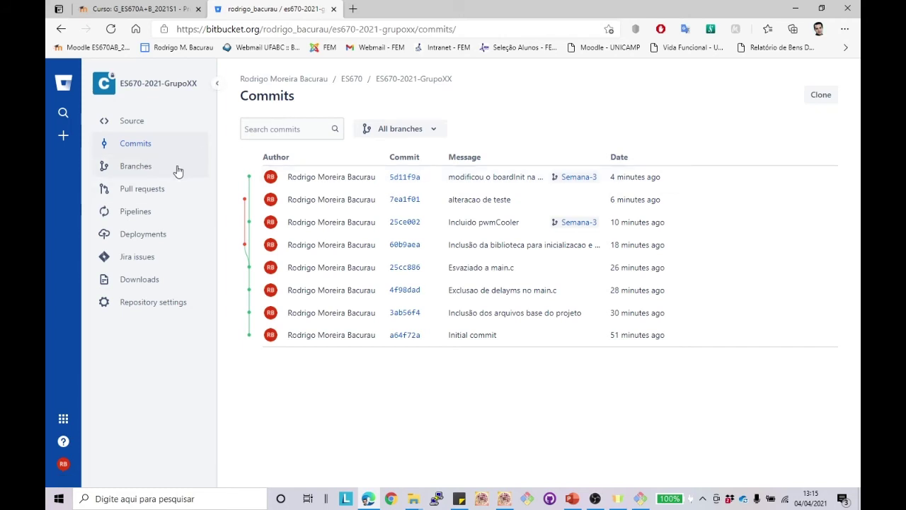
click(133, 121)
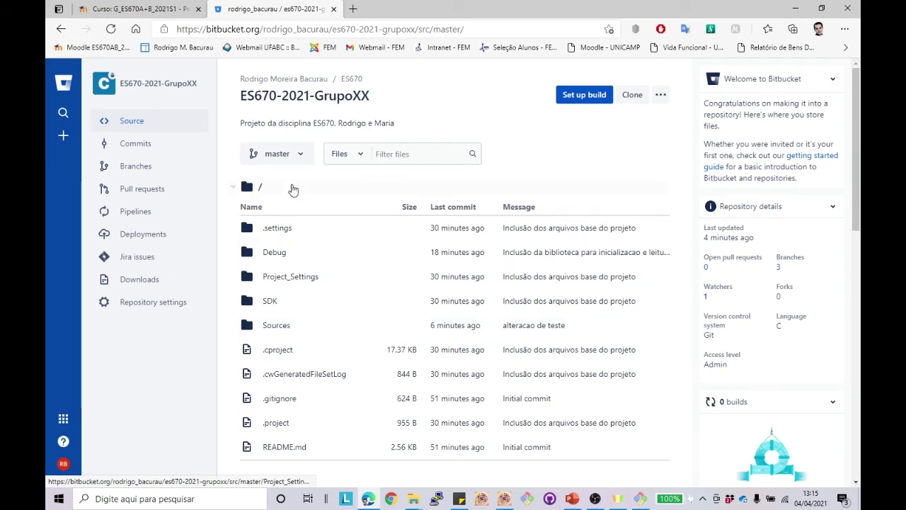
click(301, 154)
click(272, 274)
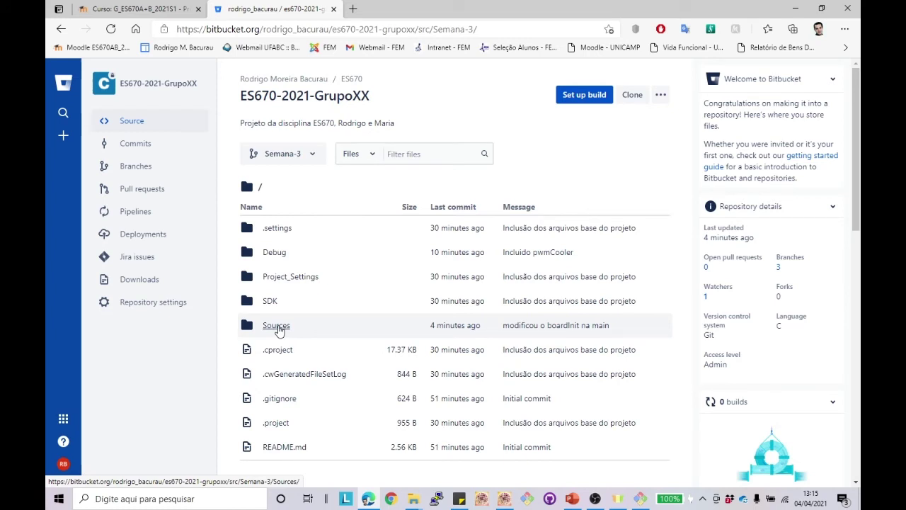
Step: Open Semana-3's Sources/main.c in Bitbucket and highlight line 55, boardInit(3)
click(276, 327)
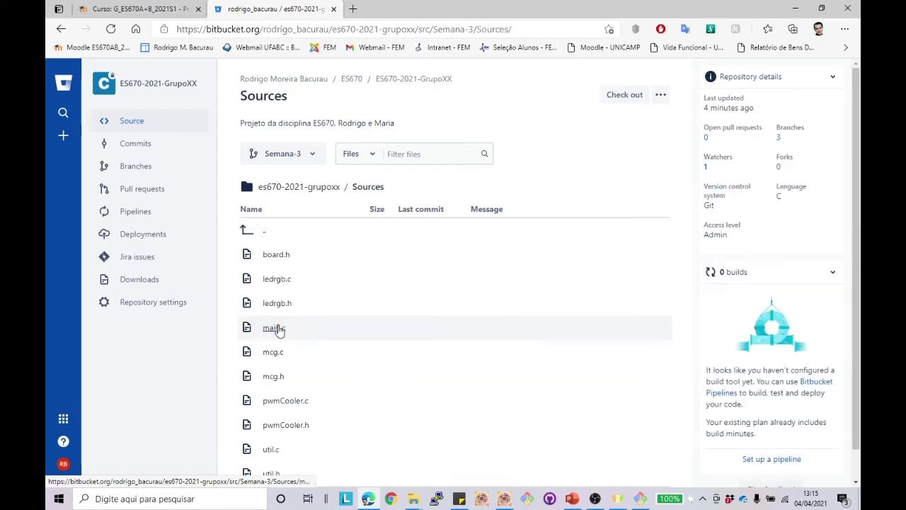
click(276, 326)
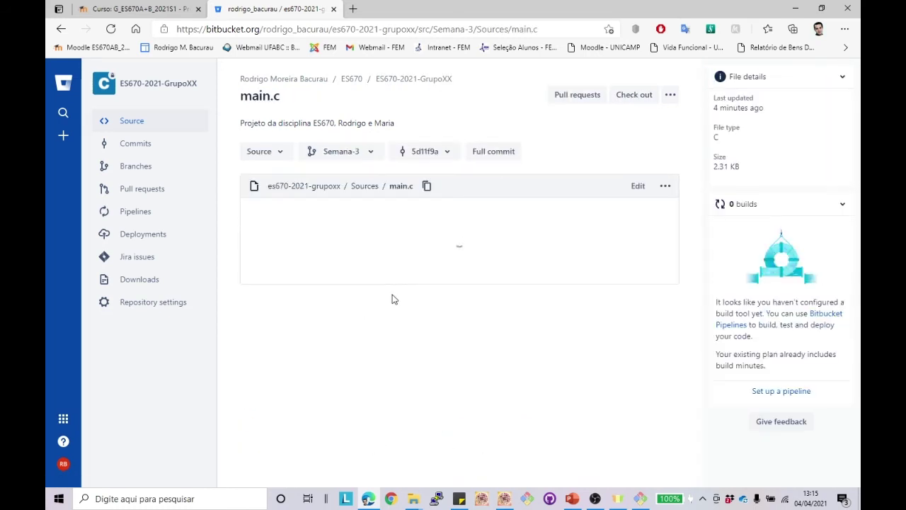
scroll(393, 294, down, 5)
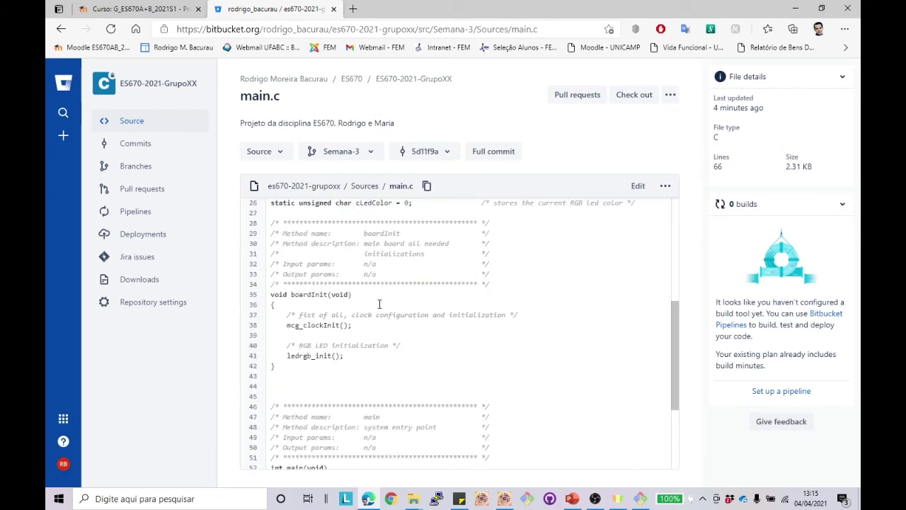
scroll(380, 303, down, 2)
drag(275, 412, 437, 413)
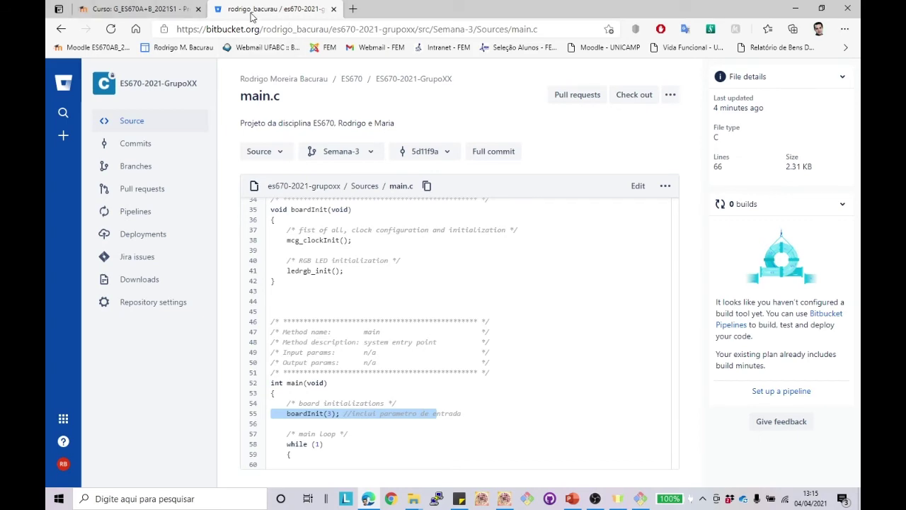
click(170, 9)
click(257, 8)
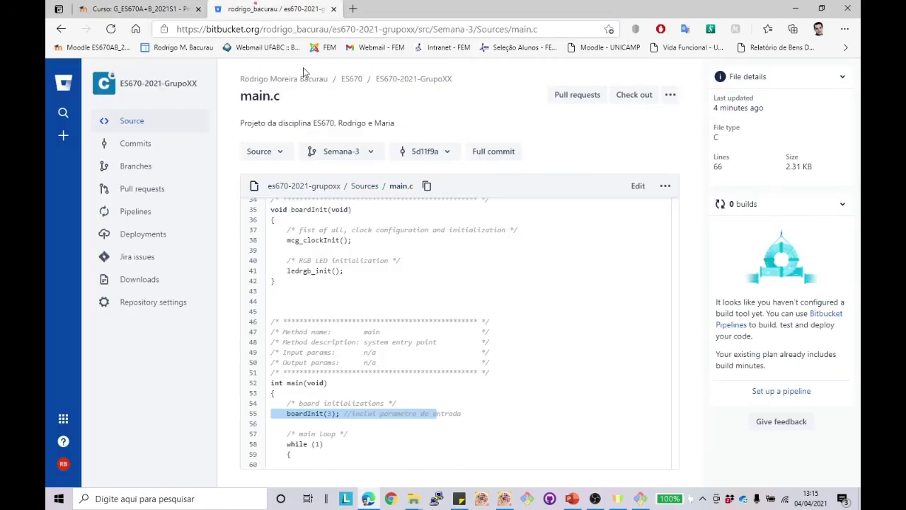
click(640, 499)
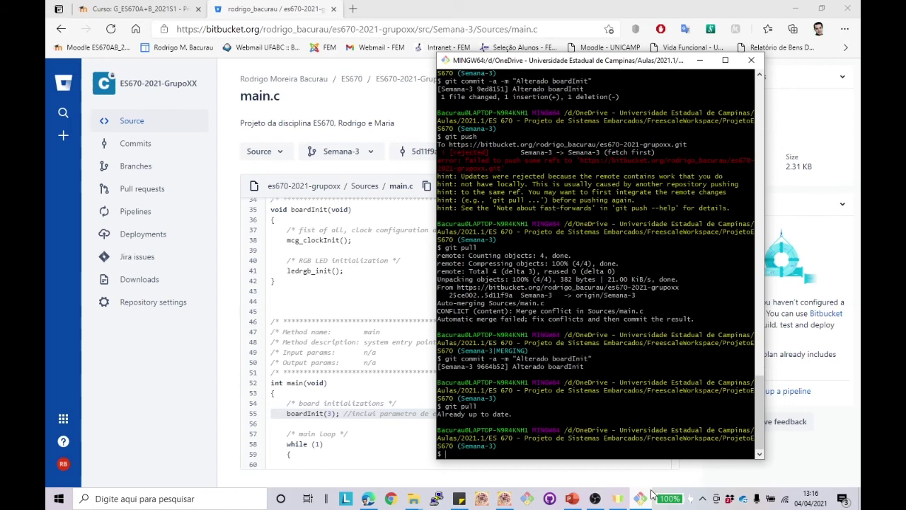
Step: Inspect the changes in commit 4f98dad from Bitbucket's commit list
click(141, 145)
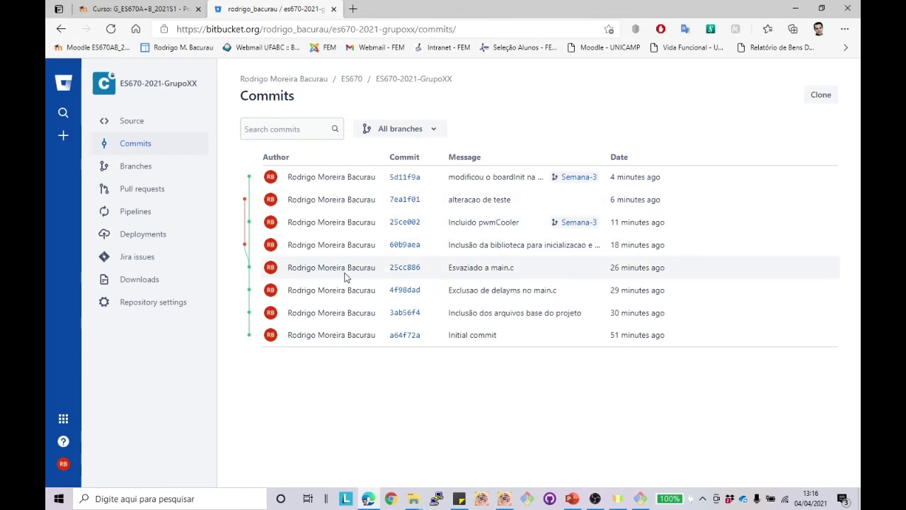
click(404, 290)
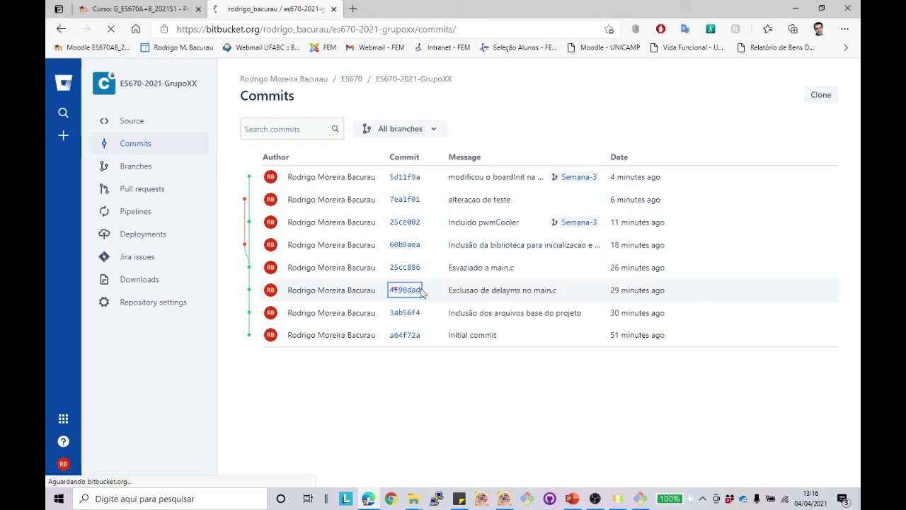
scroll(423, 290, down, 1)
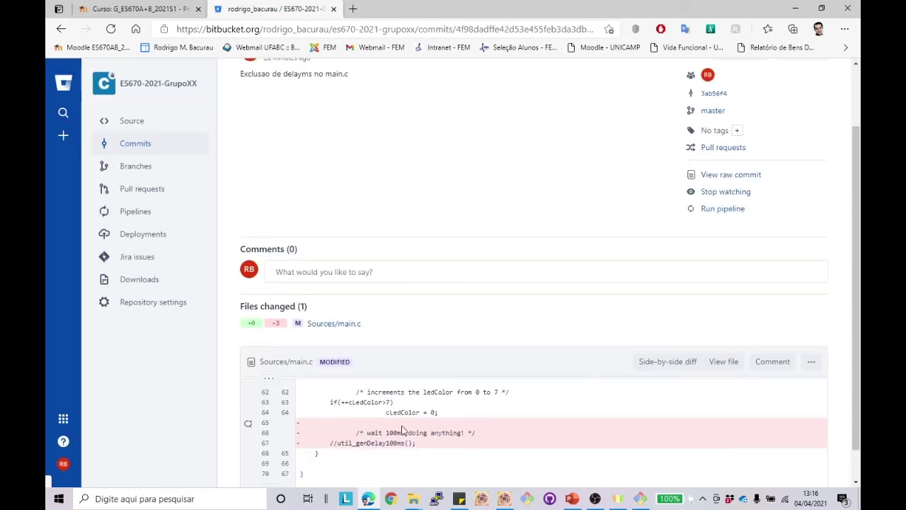
click(134, 144)
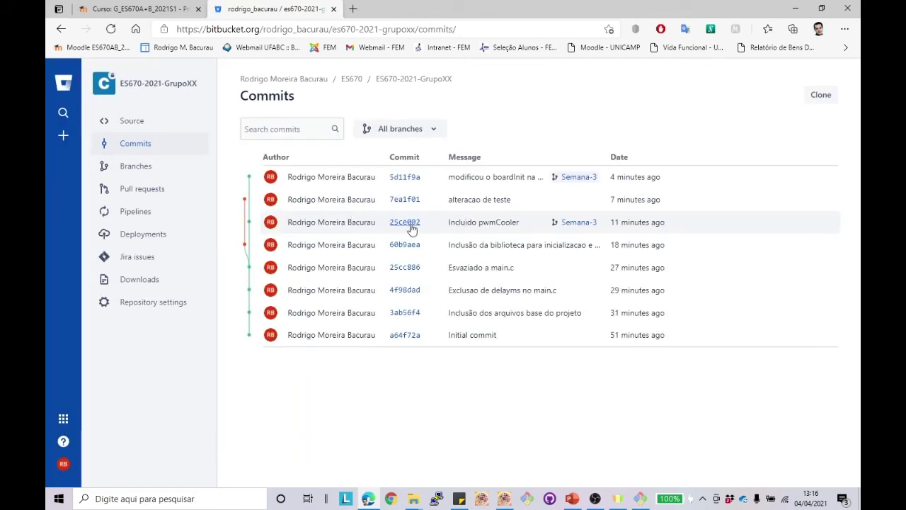
Step: Review commit 25ce002's diffs: new pwmCooler files and the pwmCooler.h include in main.c
click(414, 223)
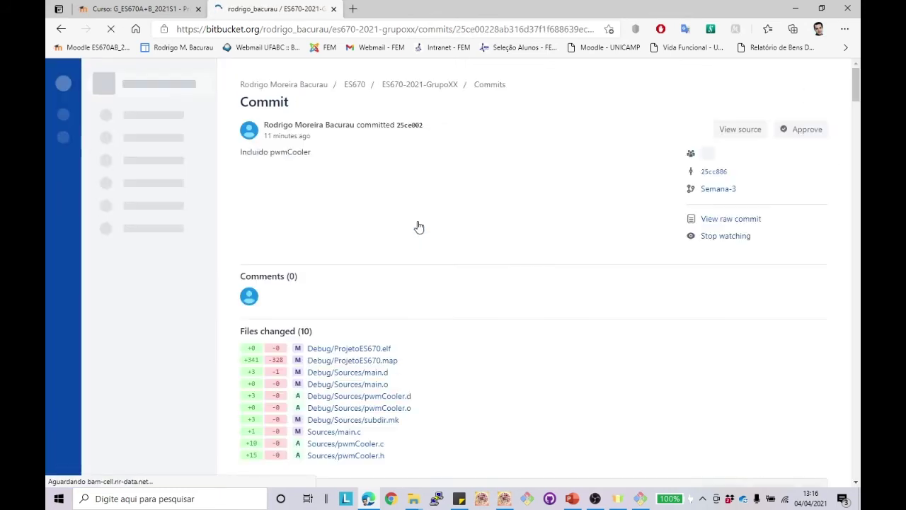
scroll(425, 254, down, 15)
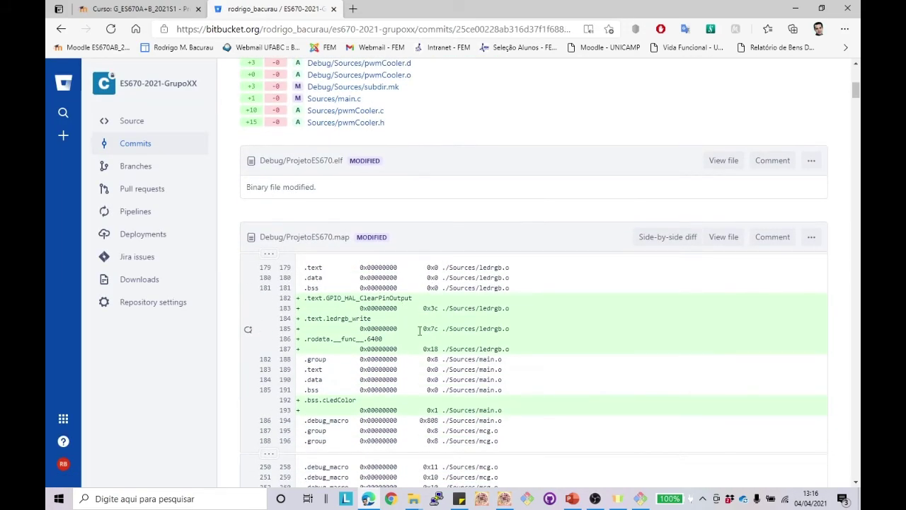
scroll(426, 327, down, 10)
scroll(426, 324, down, 20)
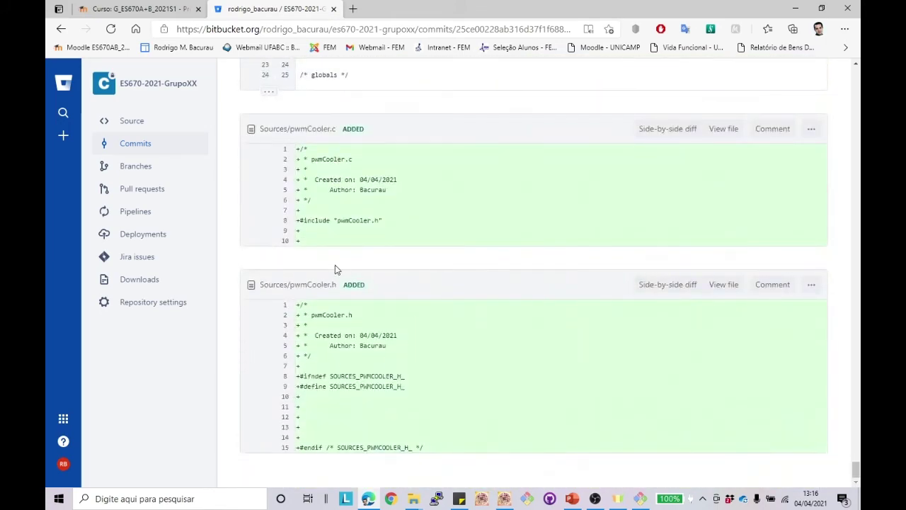
scroll(380, 281, up, 5)
scroll(381, 281, down, 1)
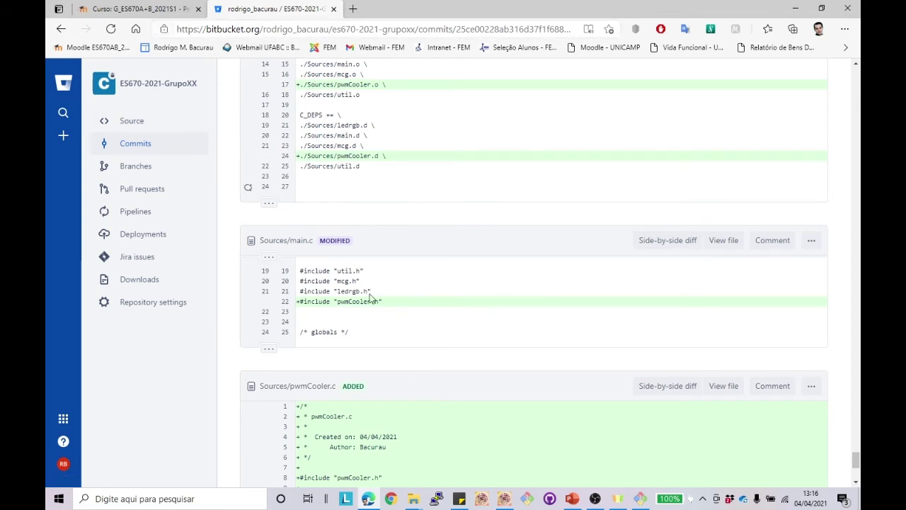
click(641, 499)
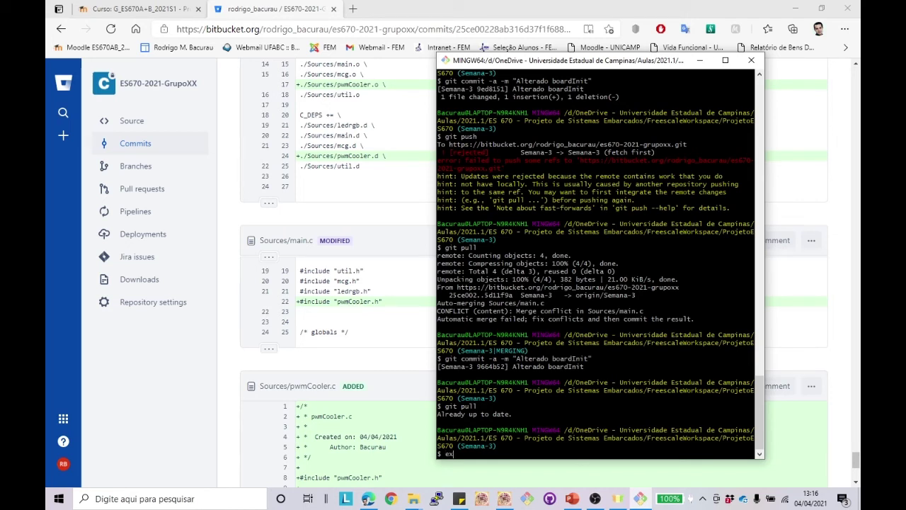
Step: Close Git Bash with exit and return to Bitbucket's master branch file list
text(it)
key(Return)
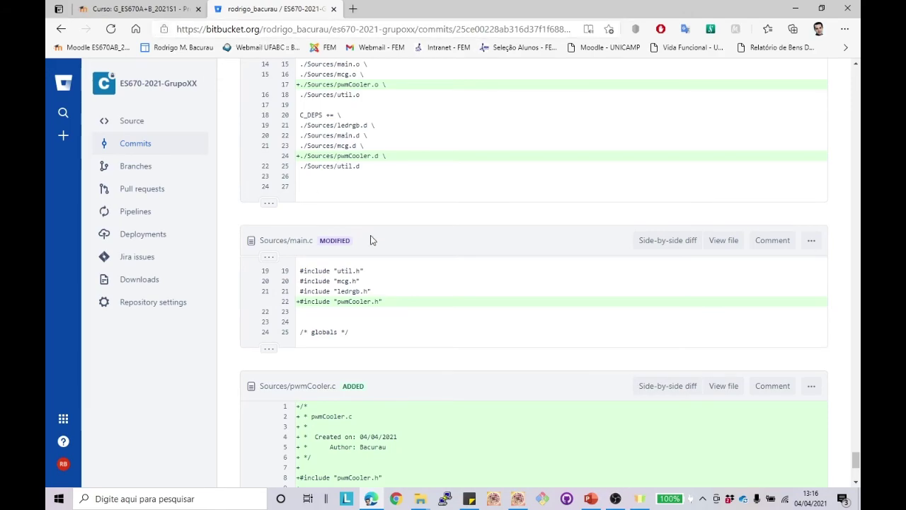
scroll(370, 239, up, 15)
scroll(370, 239, up, 15)
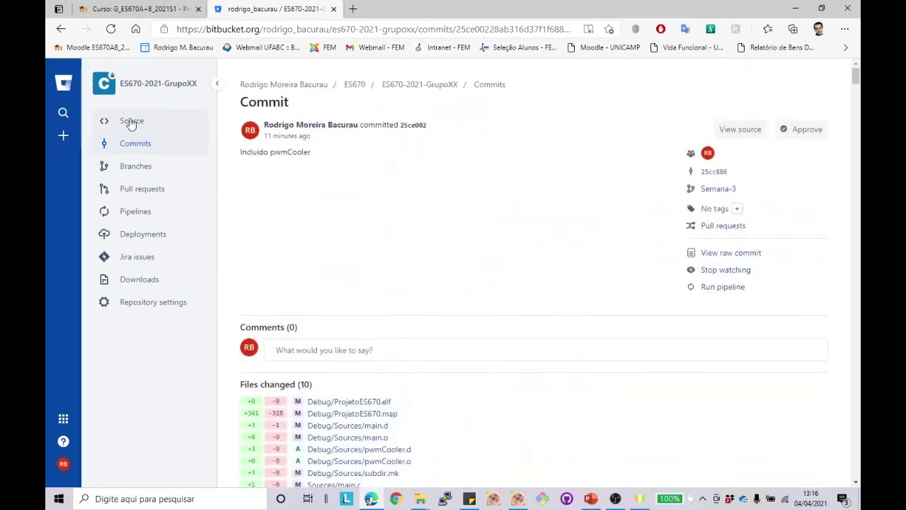
click(182, 121)
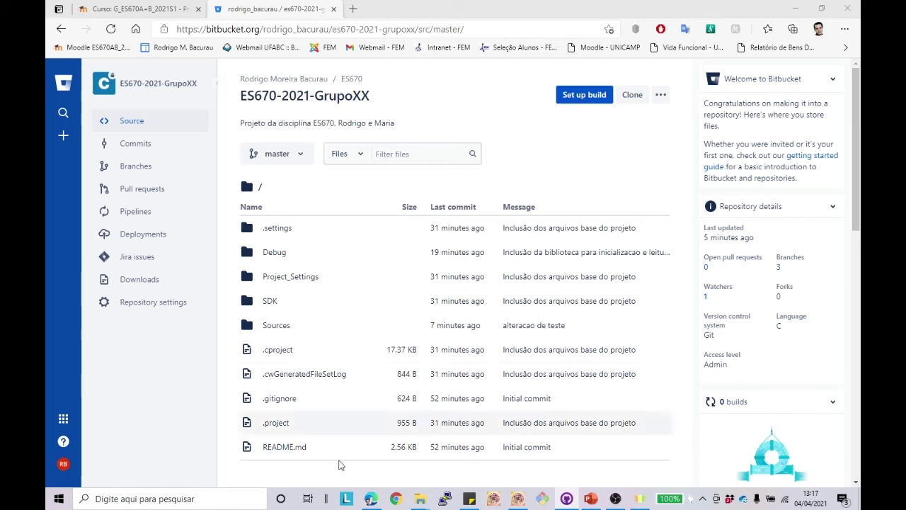
Step: Delete the ProjetoES670 project including its contents on disk, dismissing the Git error
click(526, 503)
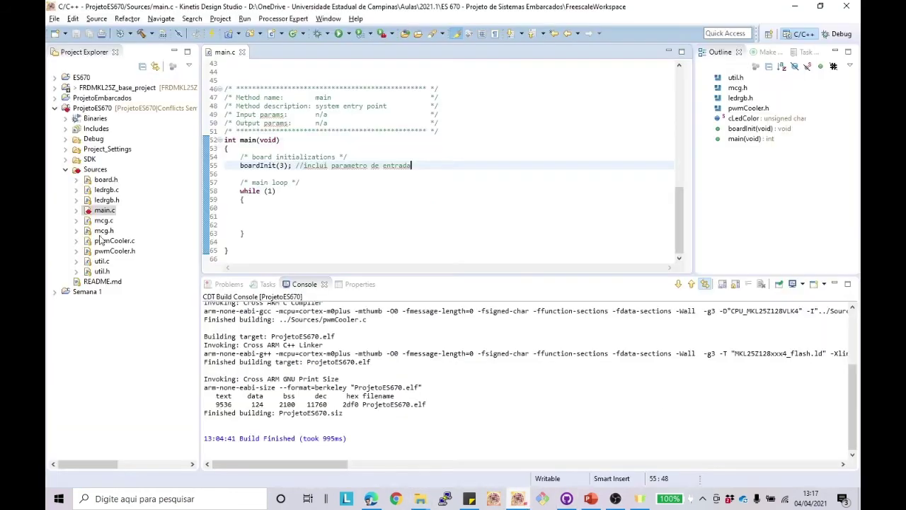
click(55, 107)
right_click(141, 115)
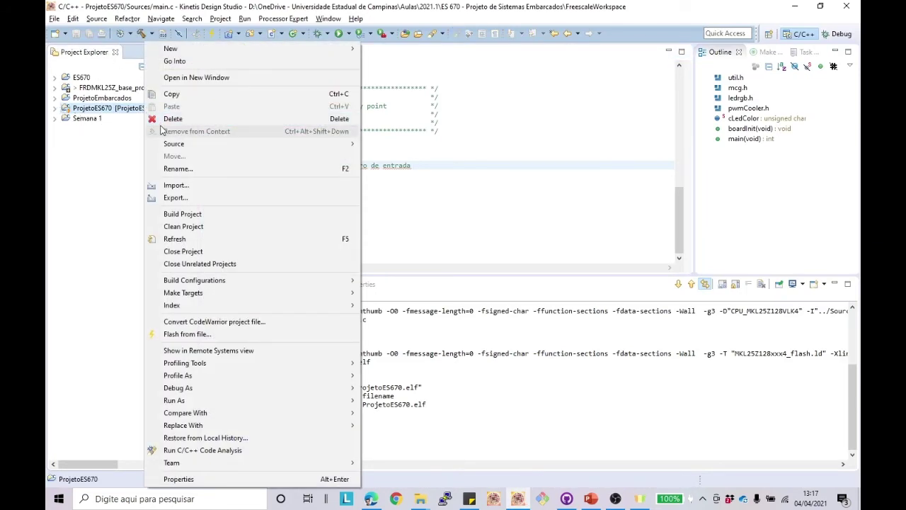
click(171, 119)
click(276, 197)
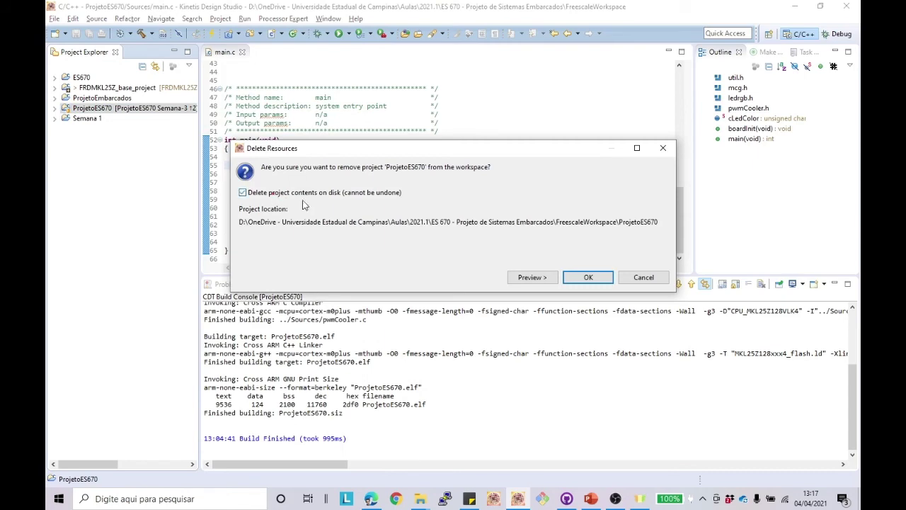
click(573, 277)
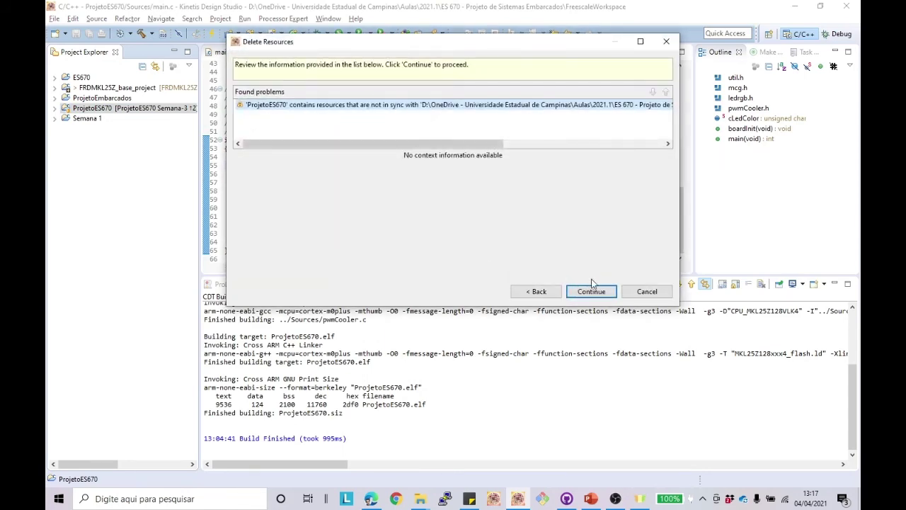
click(593, 287)
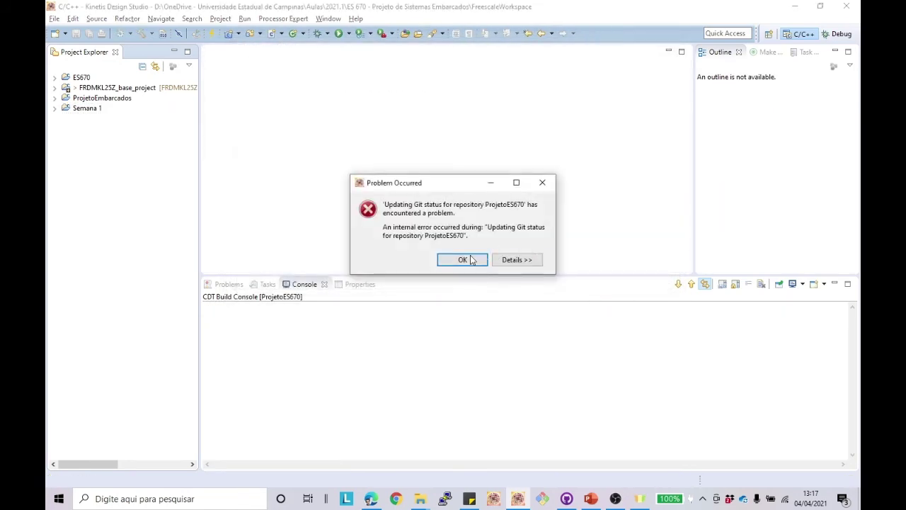
click(463, 260)
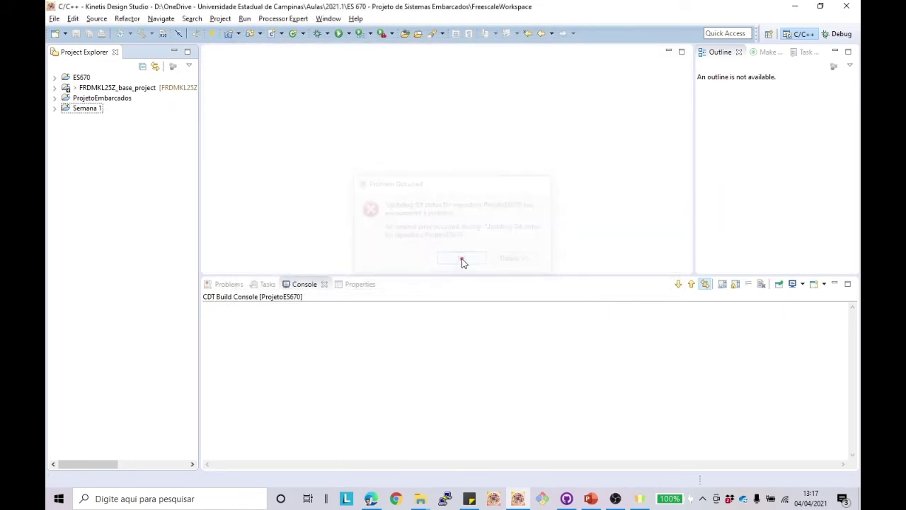
click(430, 488)
Step: Maximize GitHub Desktop and look at the Clone dialog's URL tab, then cancel it
click(533, 406)
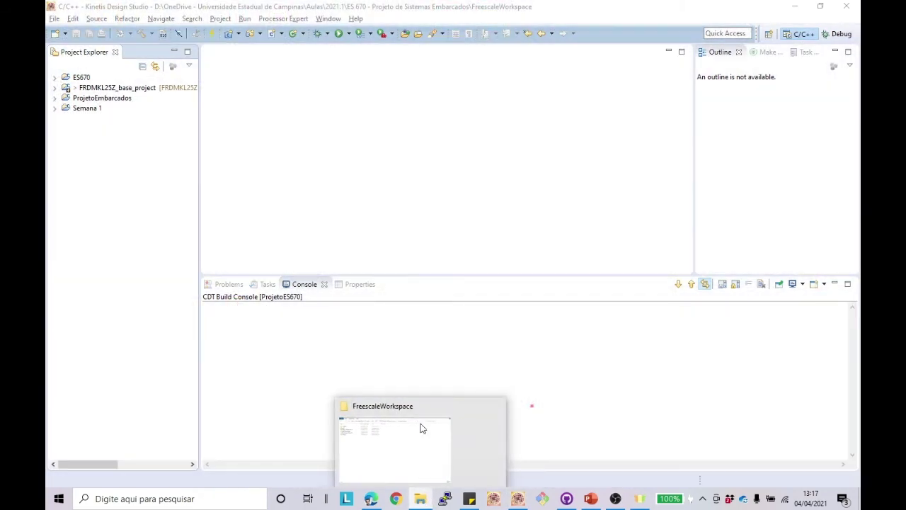
click(419, 425)
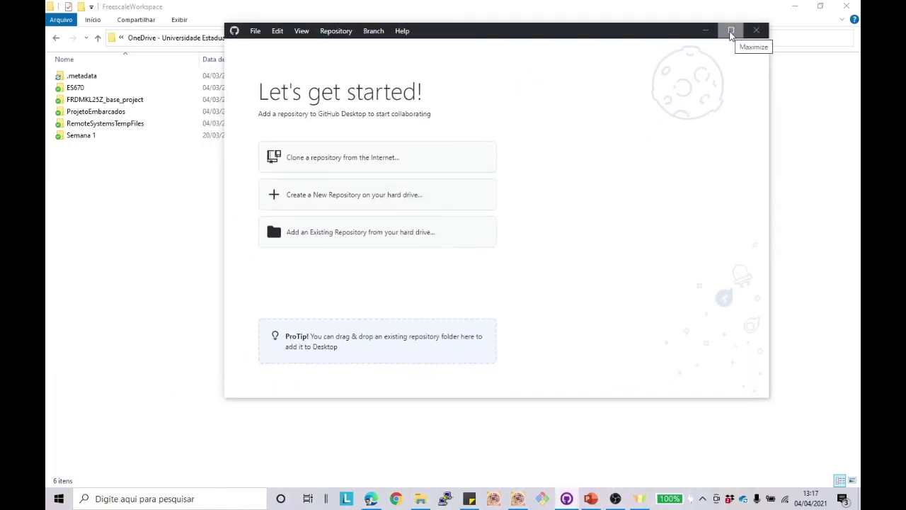
click(731, 31)
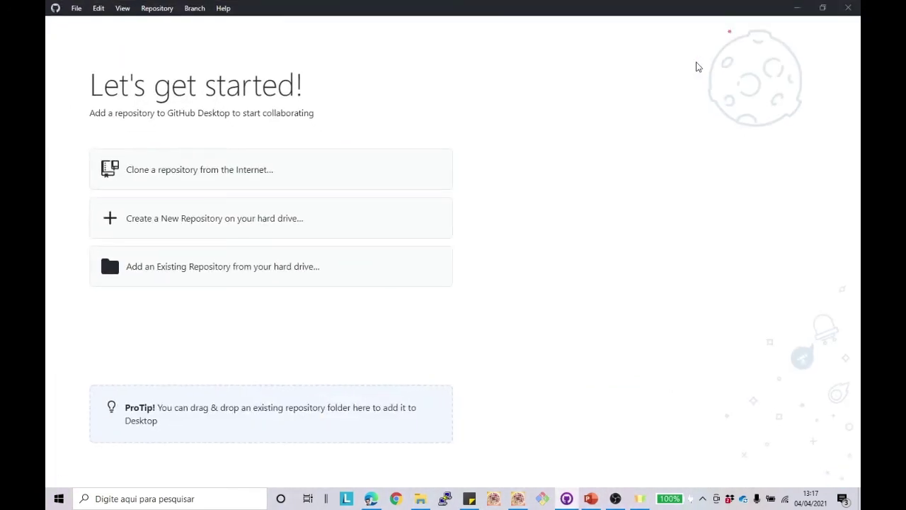
click(207, 176)
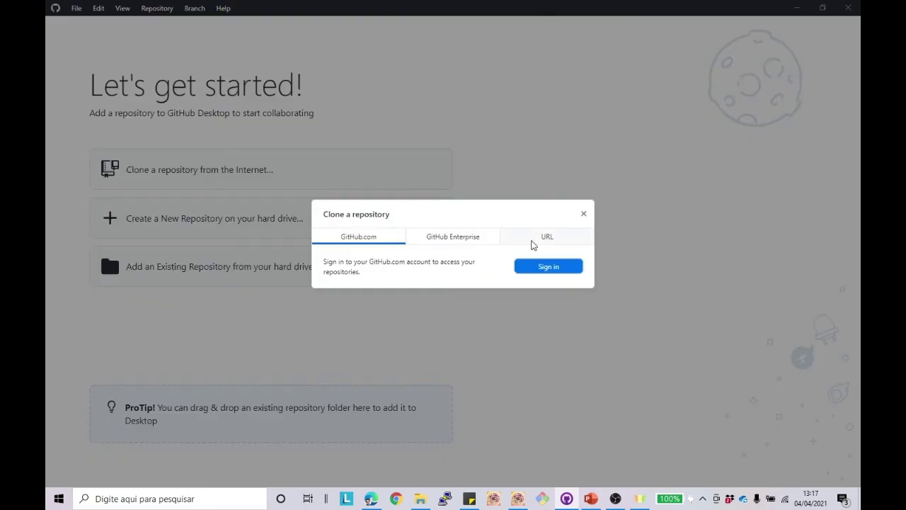
click(539, 241)
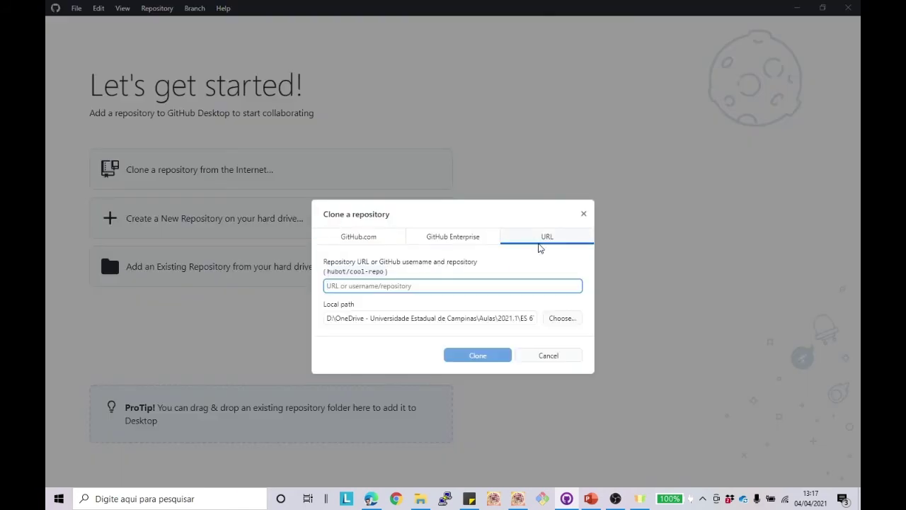
click(557, 359)
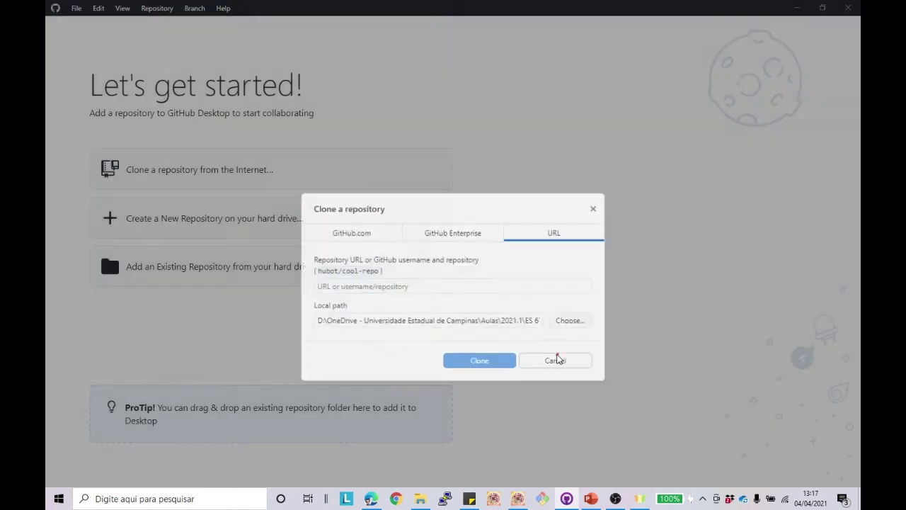
Step: Review GitHub Desktop's Integrations and Git options, then reopen the clone-from-URL dialog
click(77, 9)
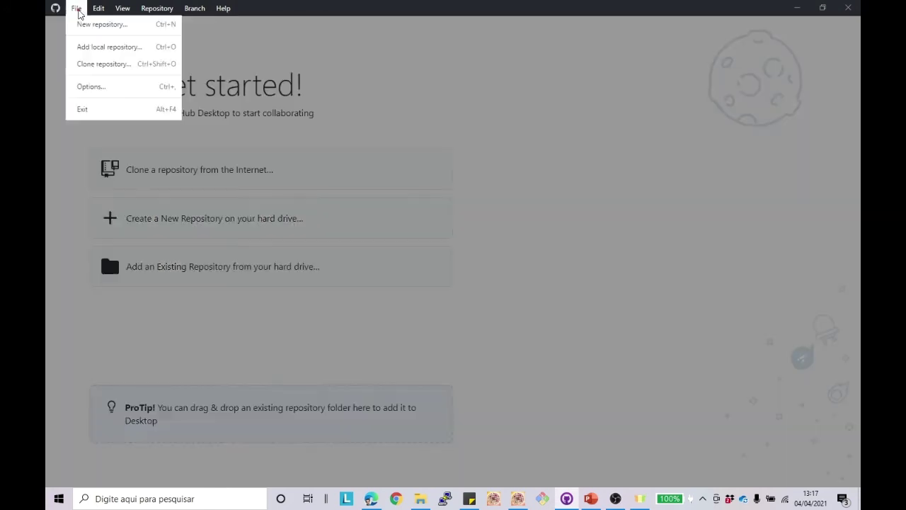
click(92, 86)
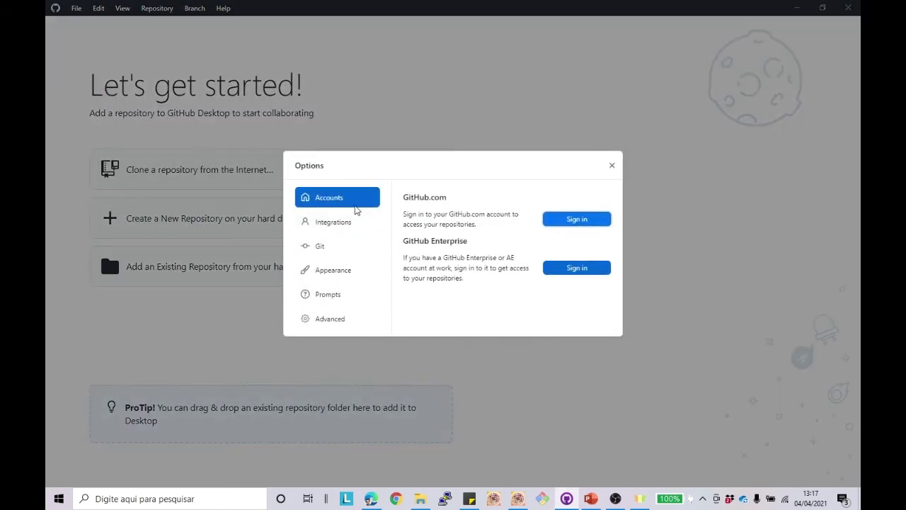
click(341, 223)
click(322, 248)
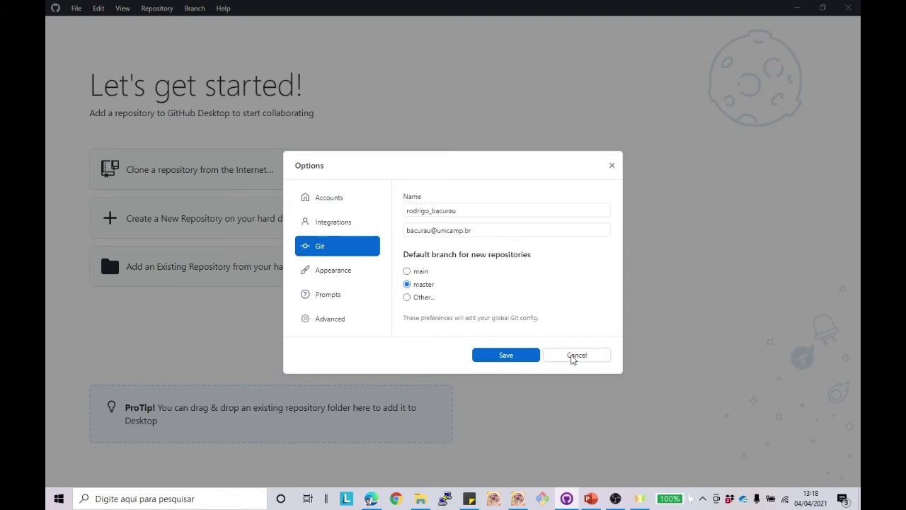
click(575, 355)
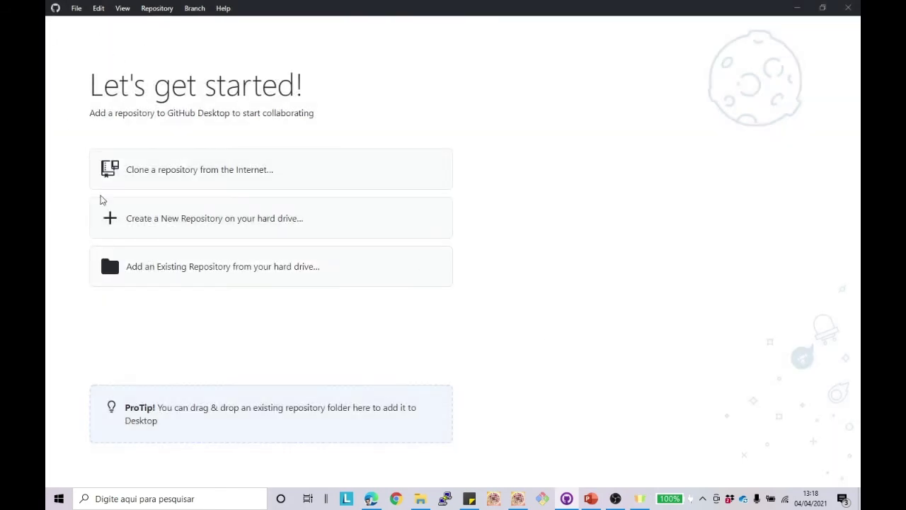
click(194, 175)
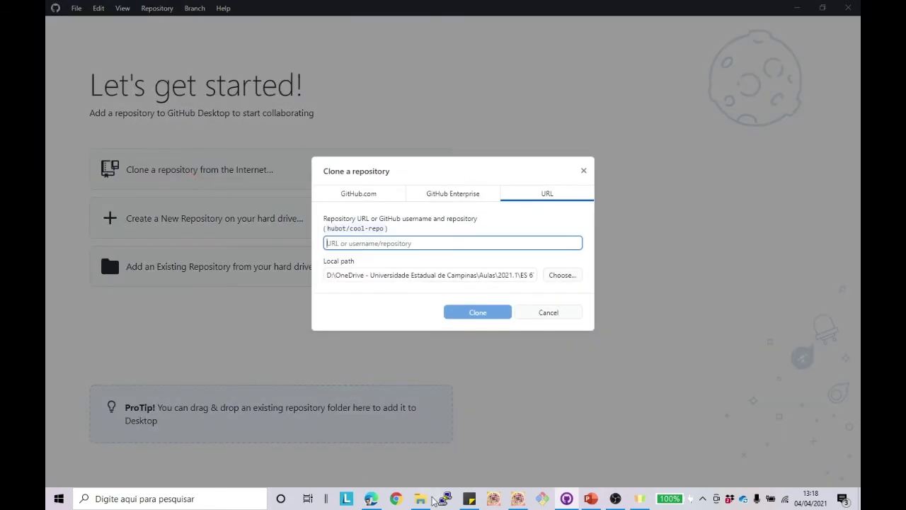
click(371, 498)
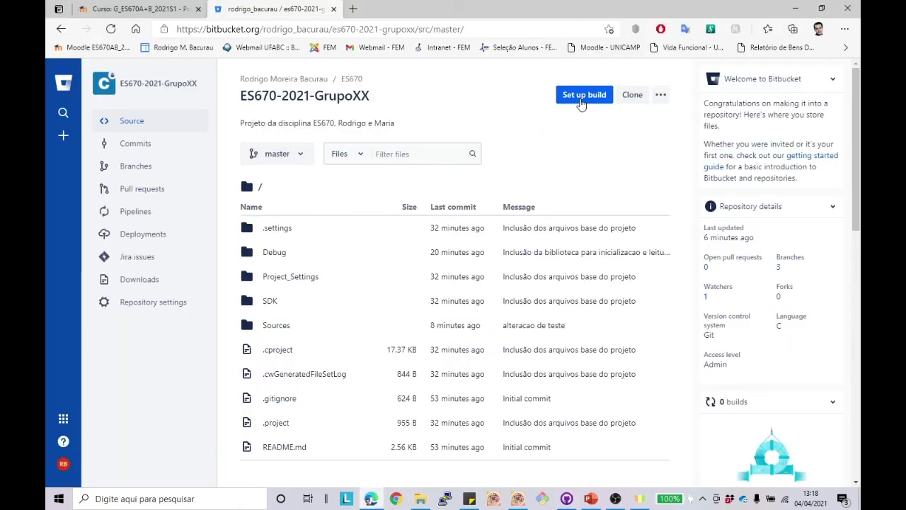
Step: Copy the Bitbucket repository's git clone command and paste it into GitHub Desktop's URL field
click(633, 95)
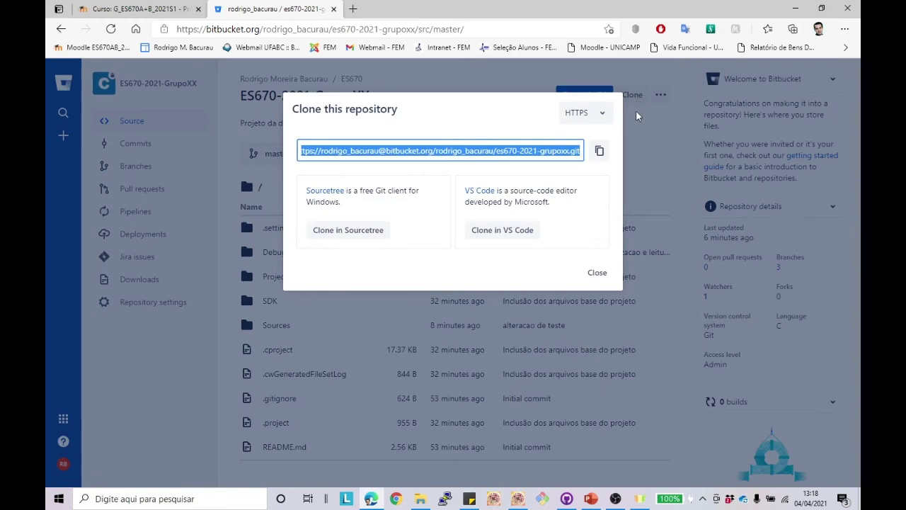
click(600, 152)
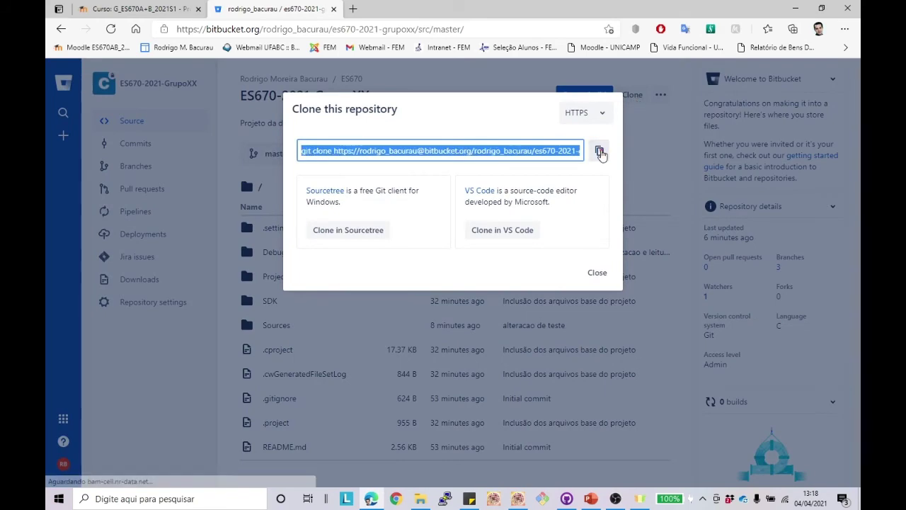
click(598, 271)
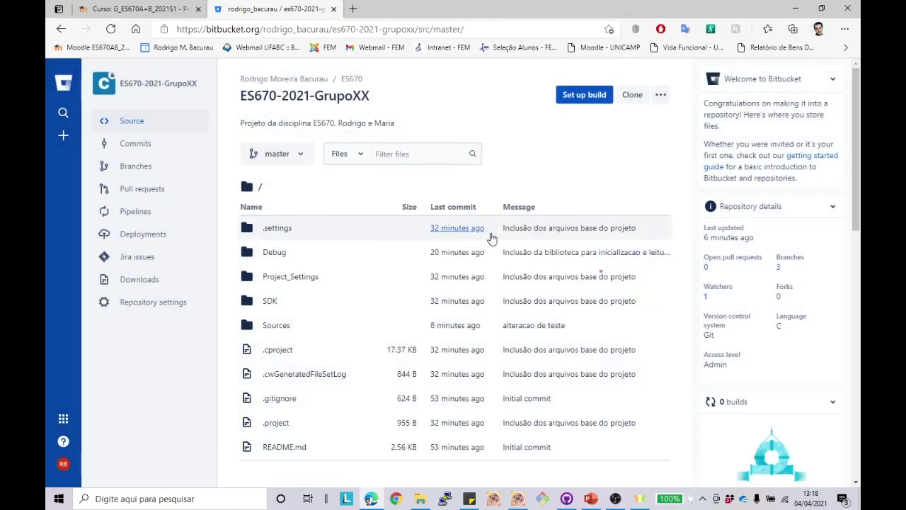
key(alt+Tab)
key(ctrl+v)
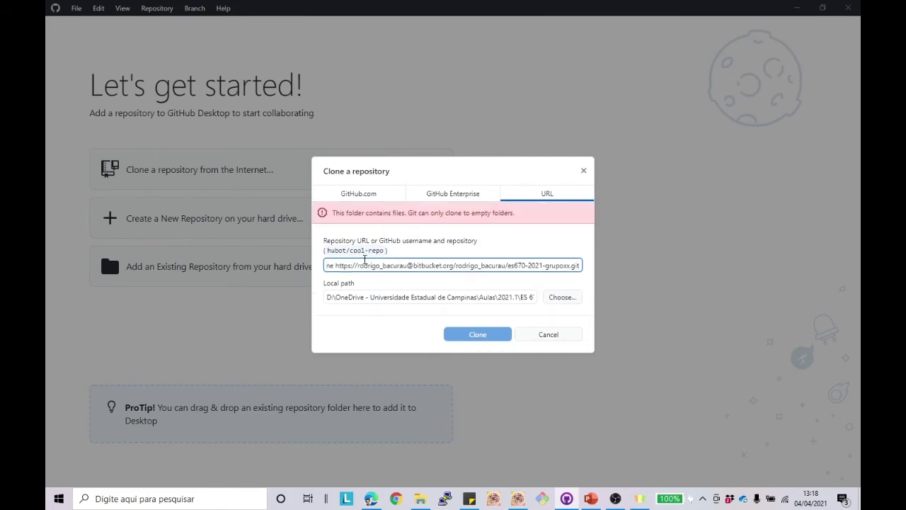
Step: Strip the 'git clone' prefix from the URL and rename the local folder to ProjetoES670
click(352, 265)
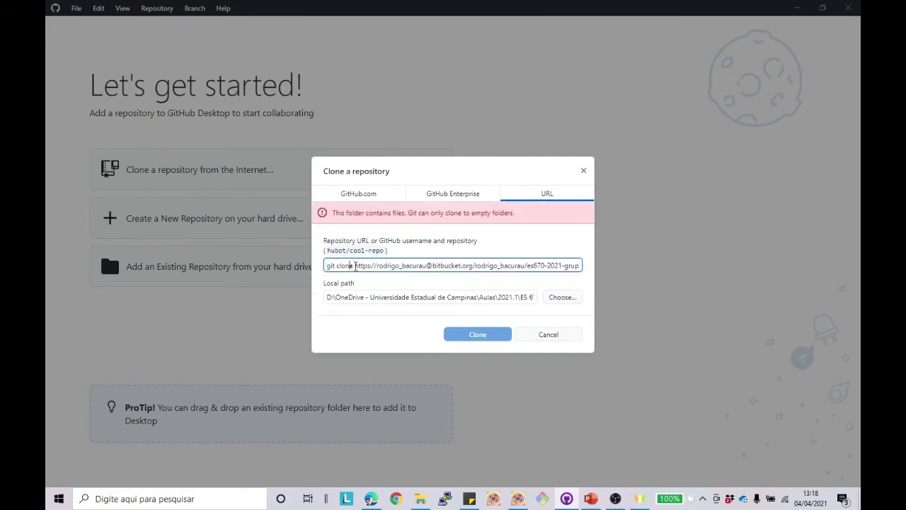
key(BackSpace)
key(BackSpace)
key(BackSpace)
key(BackSpace)
key(BackSpace)
key(BackSpace)
key(BackSpace)
key(BackSpace)
key(BackSpace)
key(BackSpace)
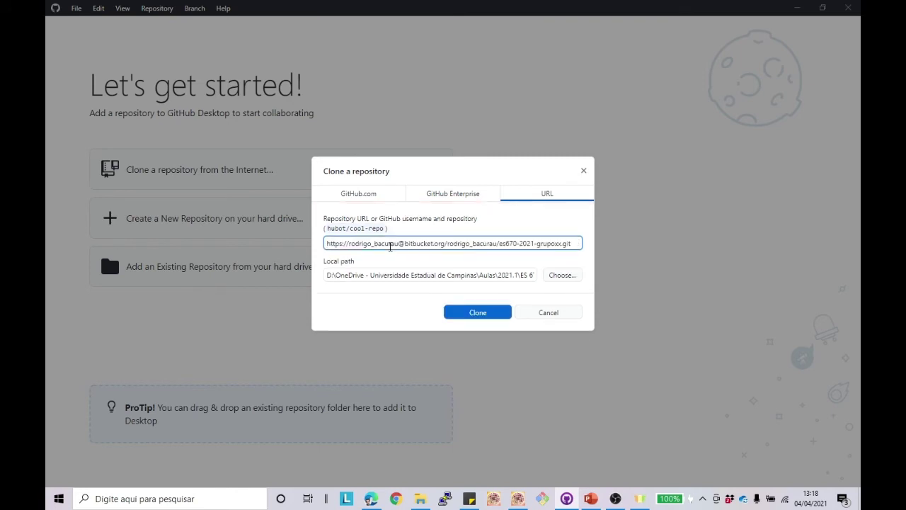
click(391, 276)
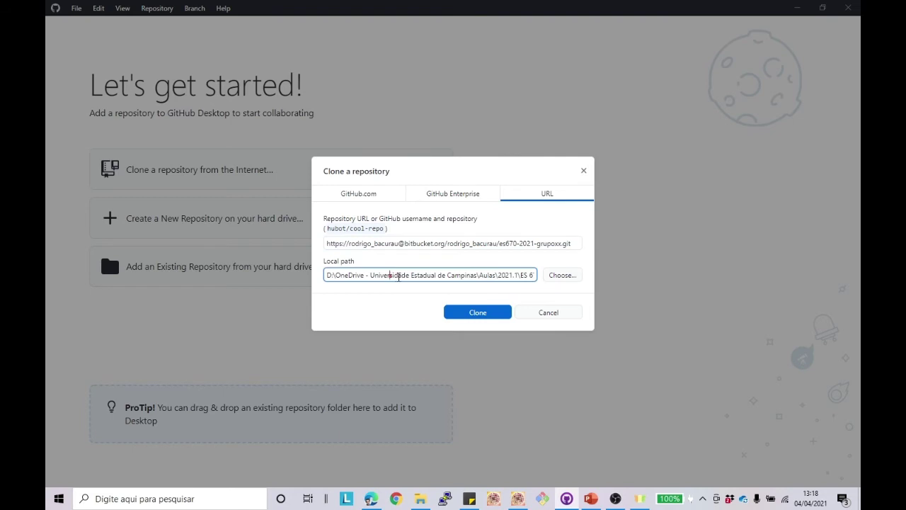
drag(398, 276, 559, 285)
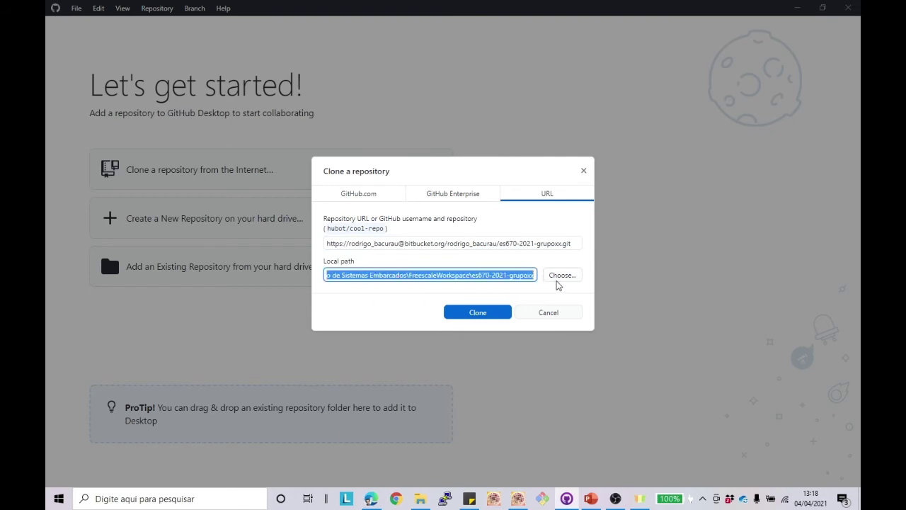
click(468, 276)
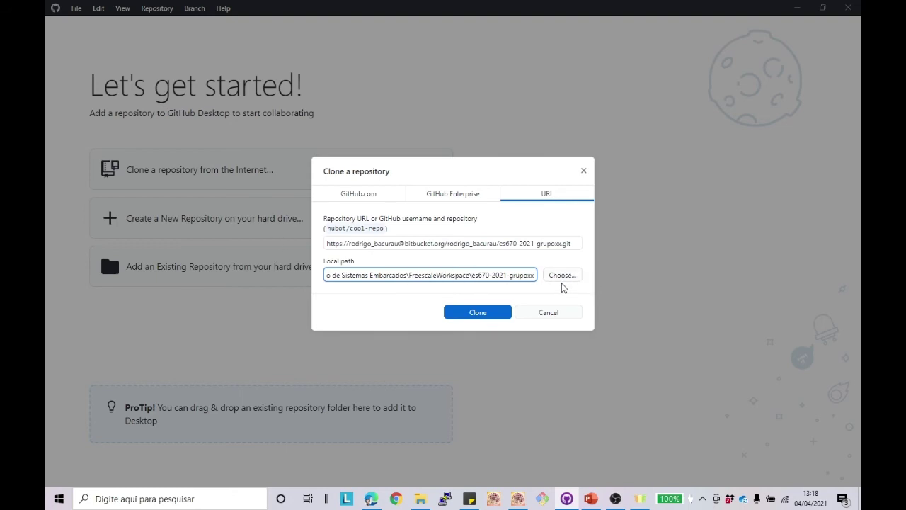
drag(472, 275, 531, 273)
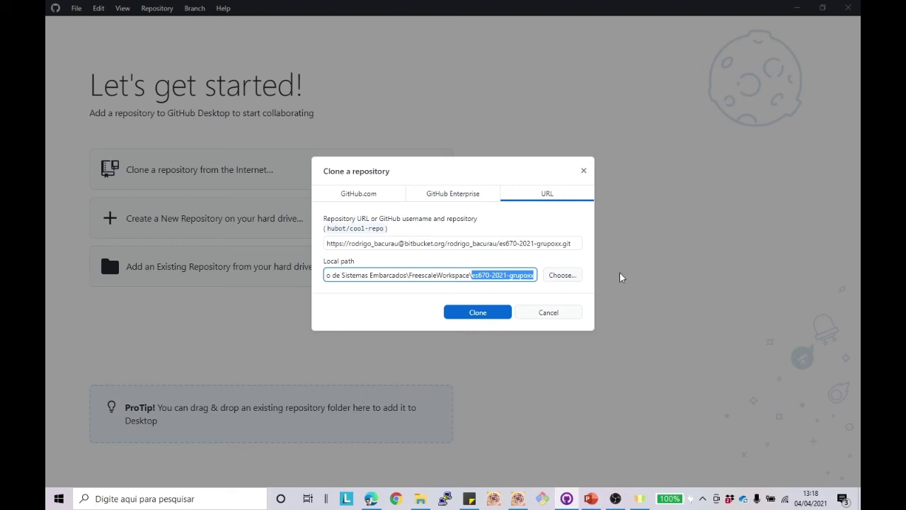
text(Projeto)
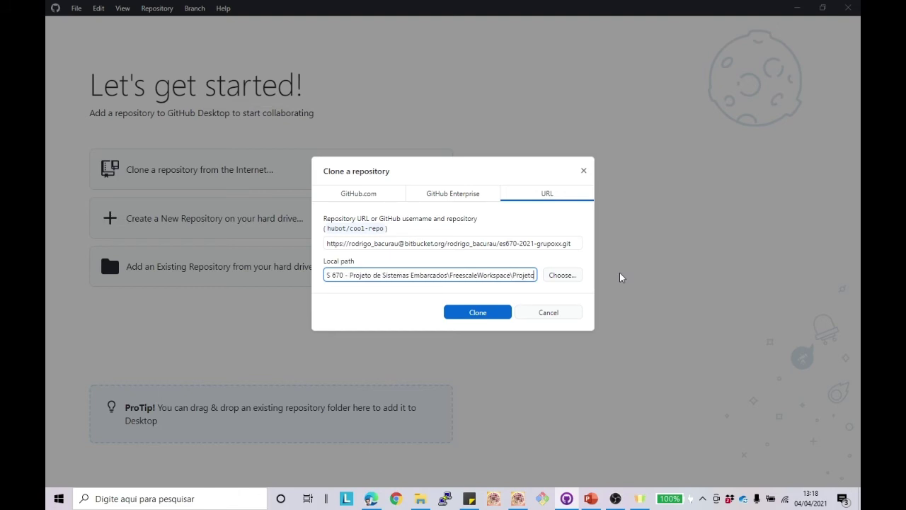
text(ES)
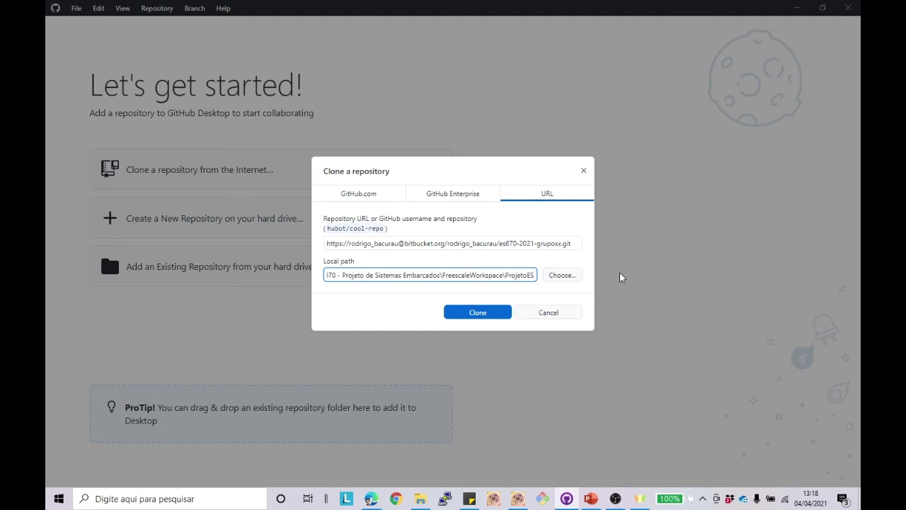
text(670)
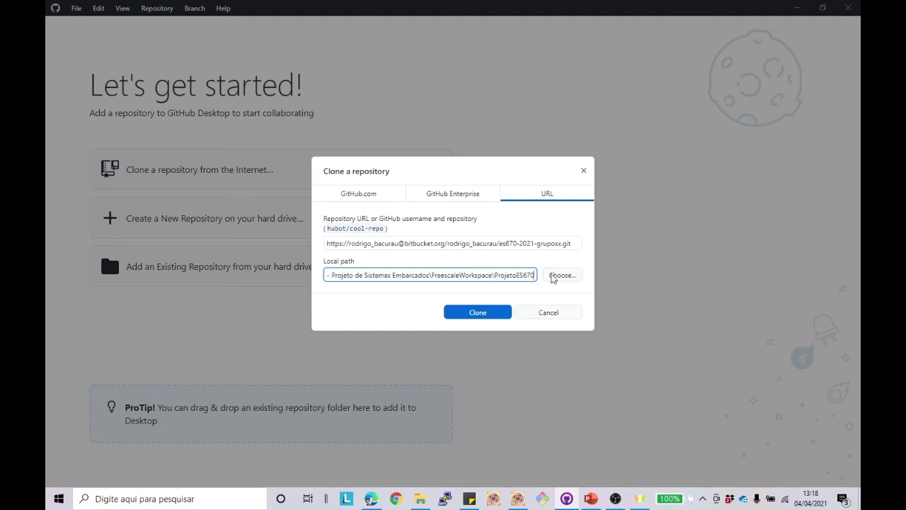
Step: Clone the repository into FreescaleWorkspace as ProjetoES670
click(420, 498)
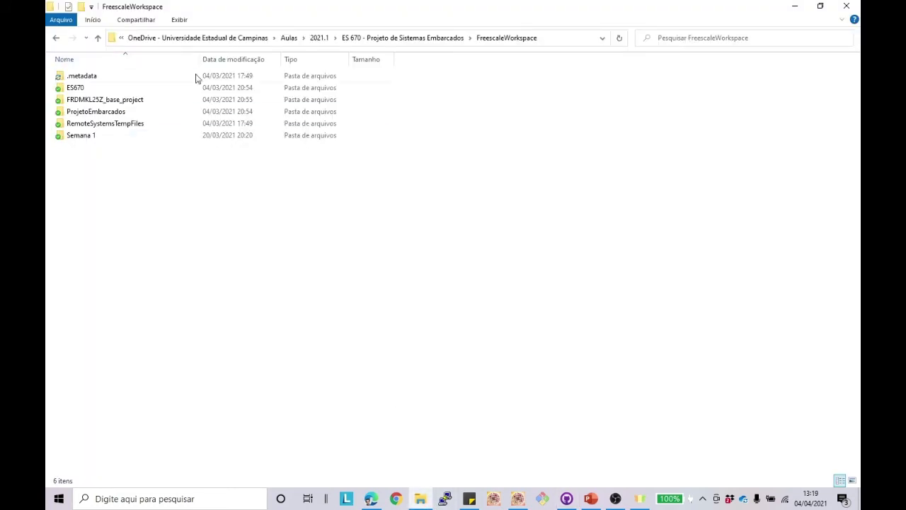
key(alt+Tab)
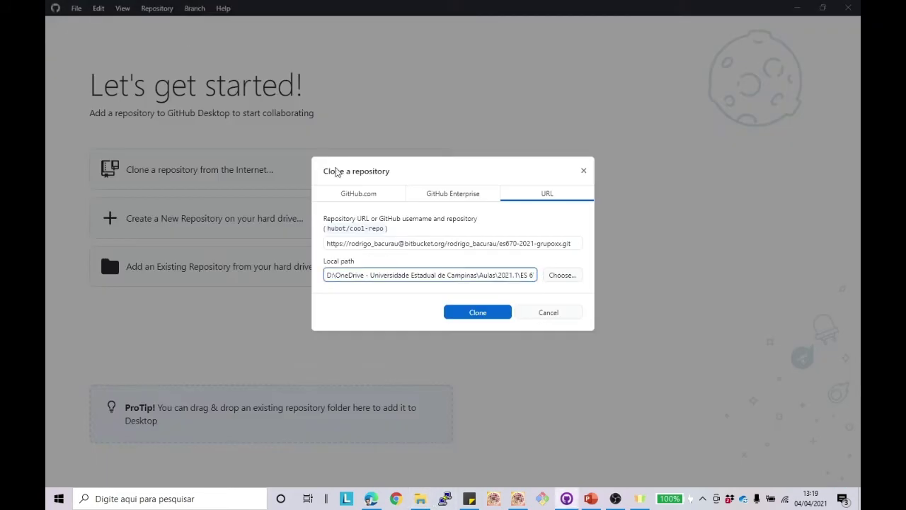
click(478, 312)
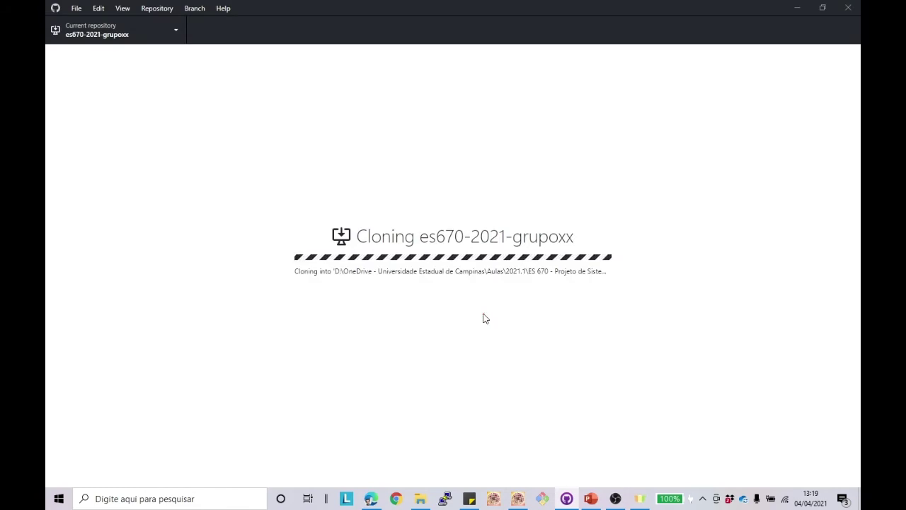
key(alt+Tab)
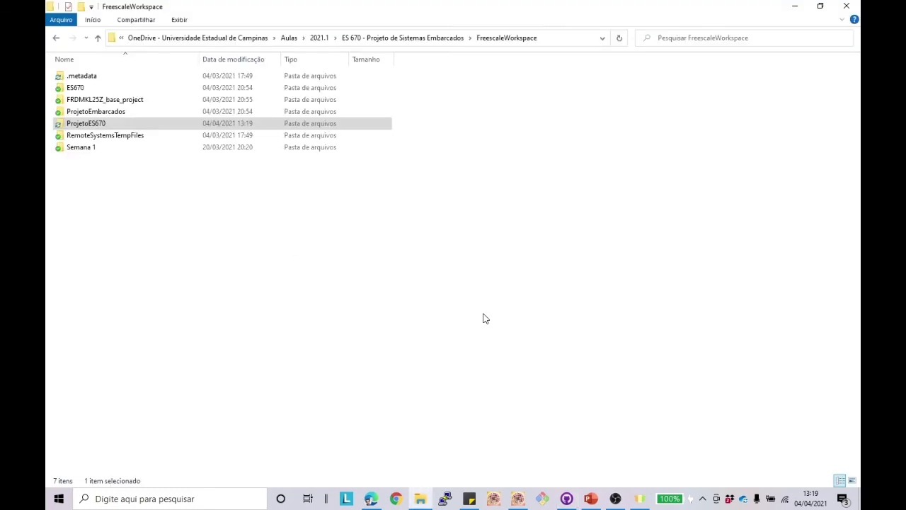
key(alt+Tab)
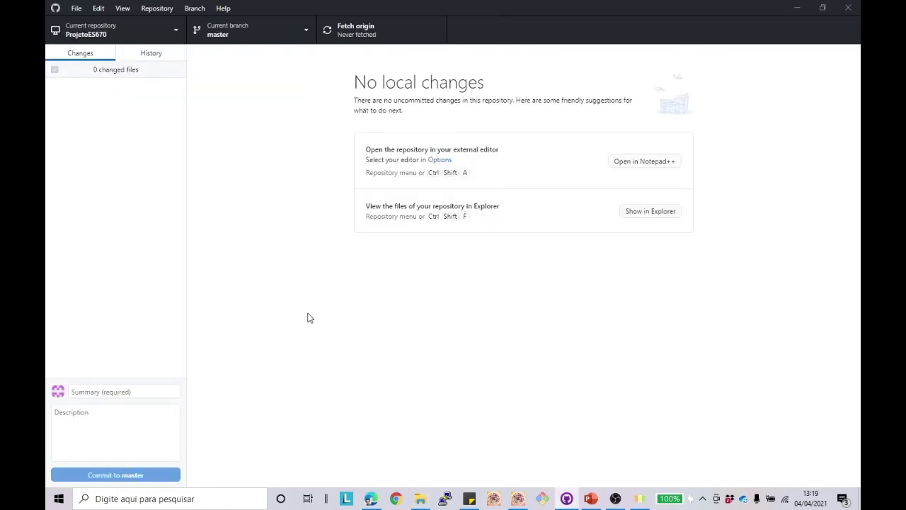
Step: Check out origin/Semana-2 and then origin/Semana-3 as local branches
click(306, 34)
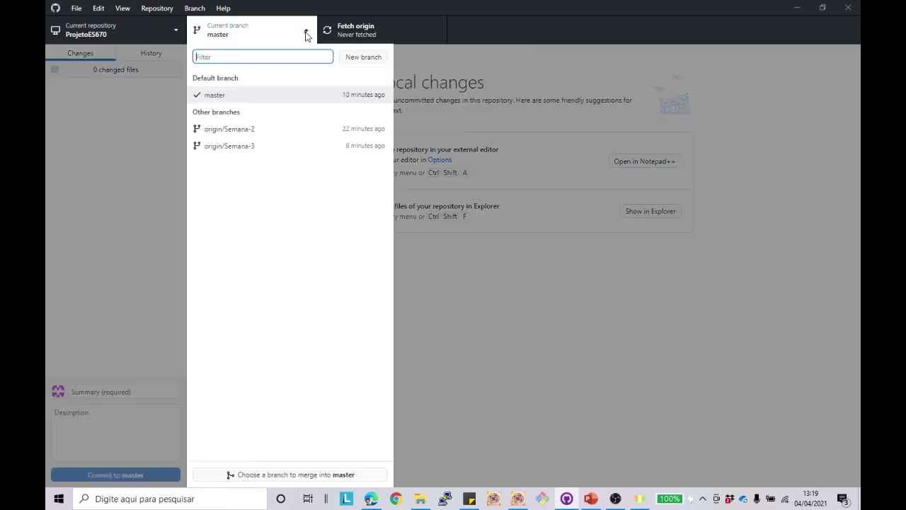
click(235, 132)
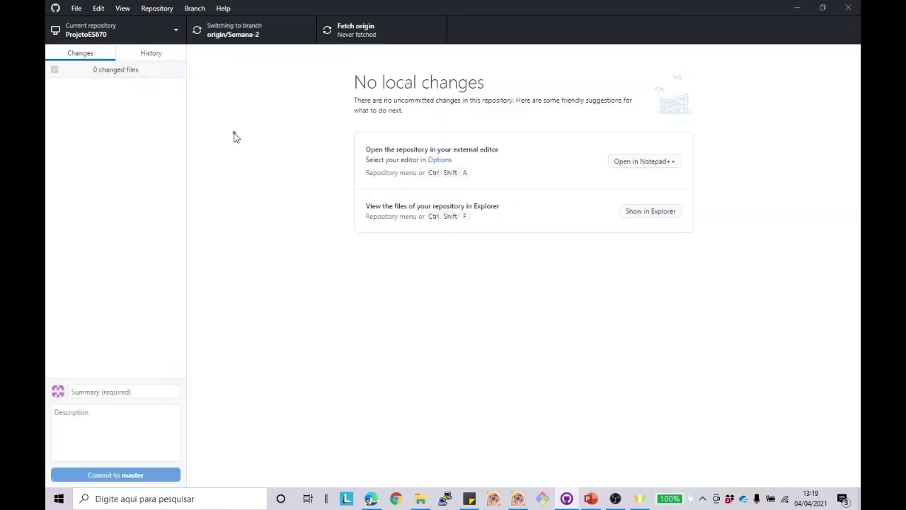
click(307, 31)
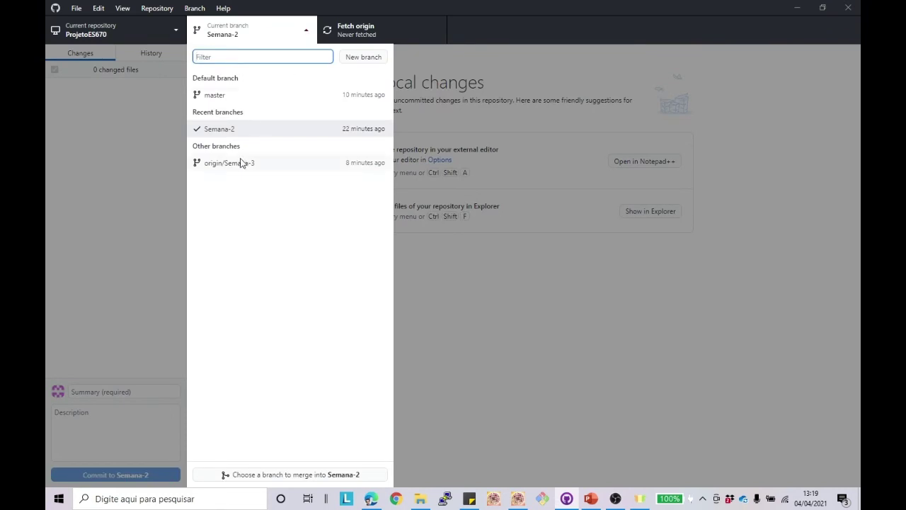
click(241, 163)
key(ctrl+shift+f)
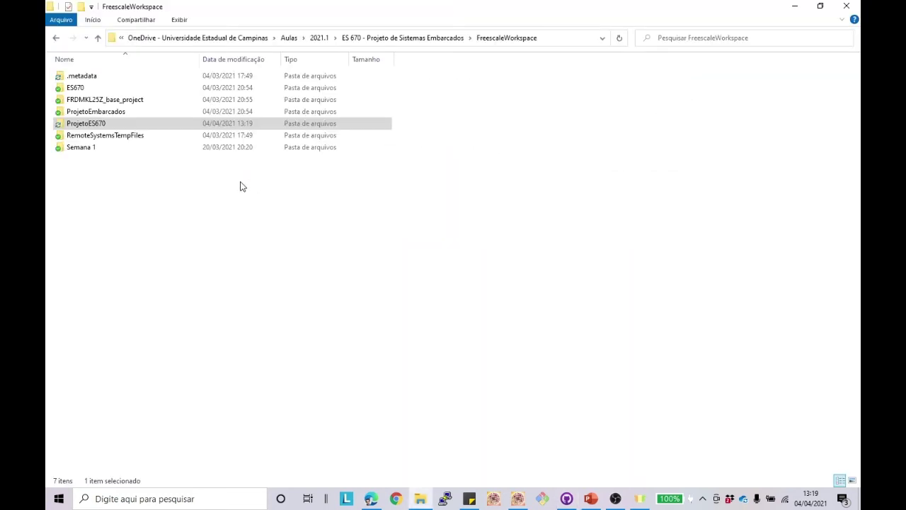
key(alt+Tab)
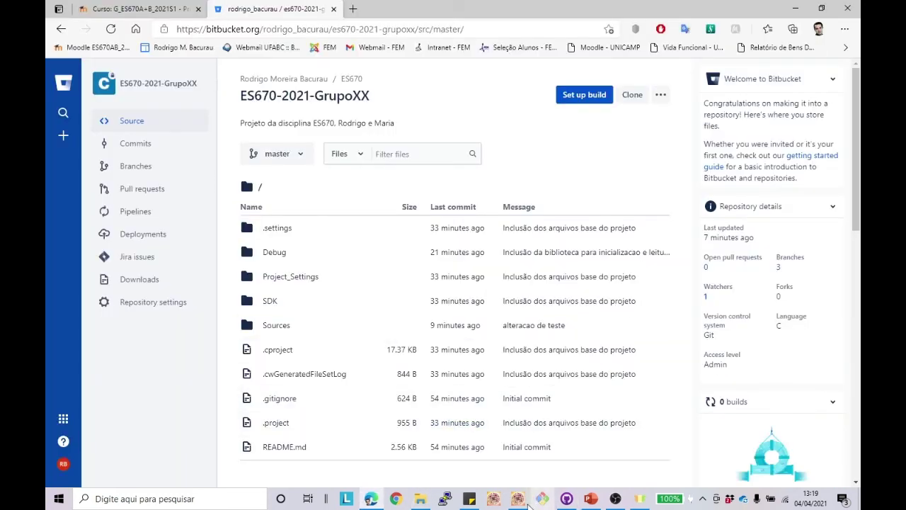
click(524, 500)
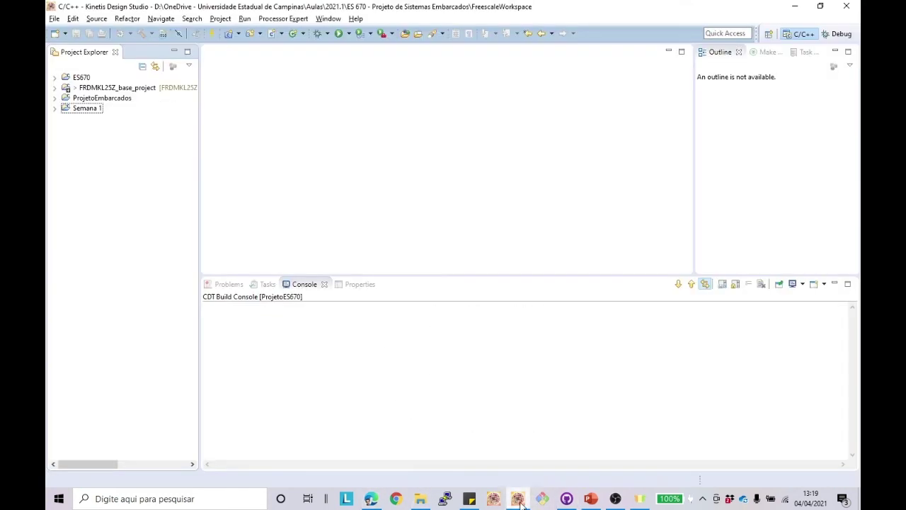
Step: Import ProjetoES670 as an existing project and expand it in Project Explorer
right_click(84, 125)
mouse_move(185, 134)
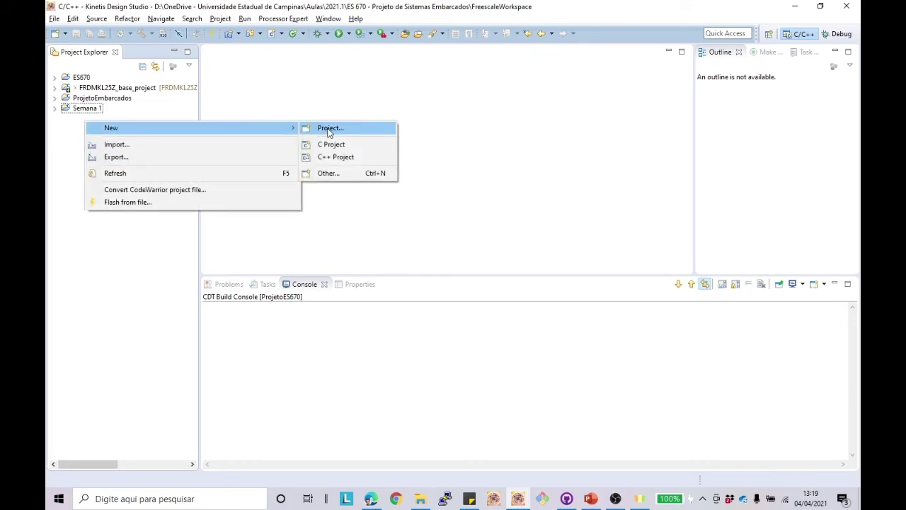
click(184, 146)
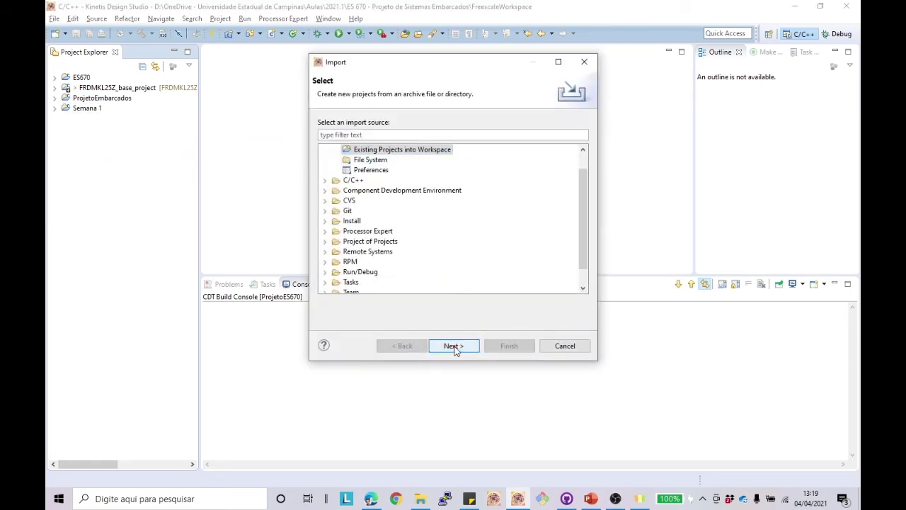
click(454, 346)
click(559, 125)
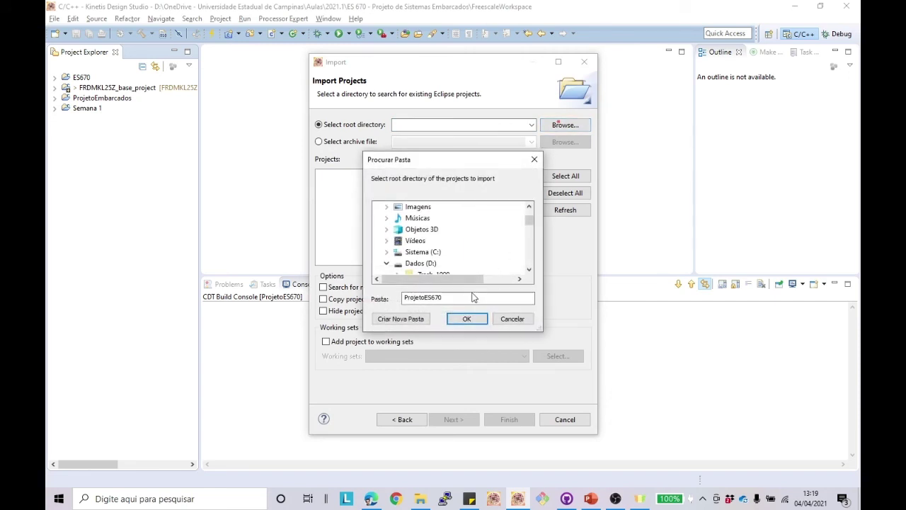
drag(528, 220, 528, 241)
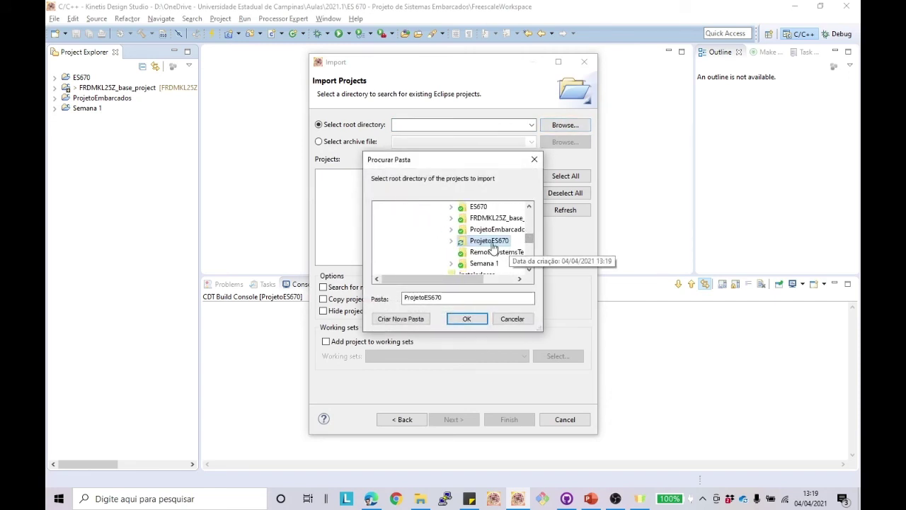
double_click(496, 241)
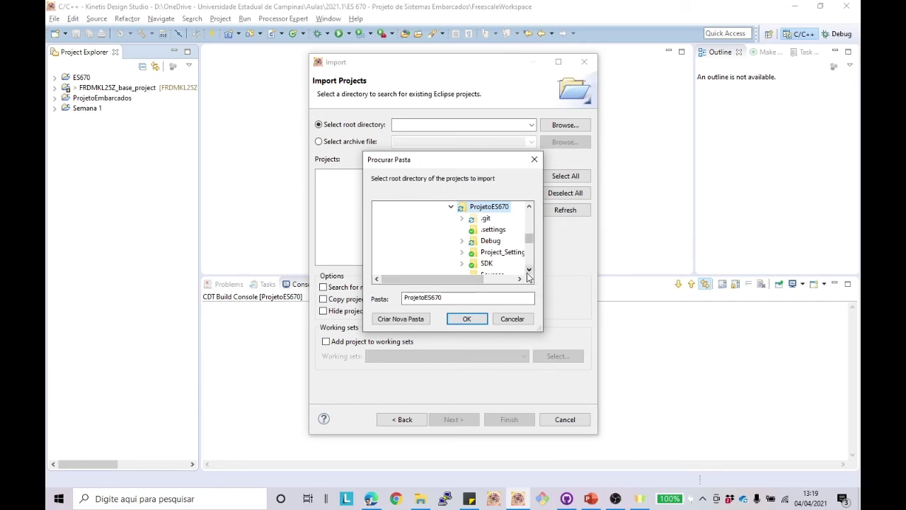
click(466, 319)
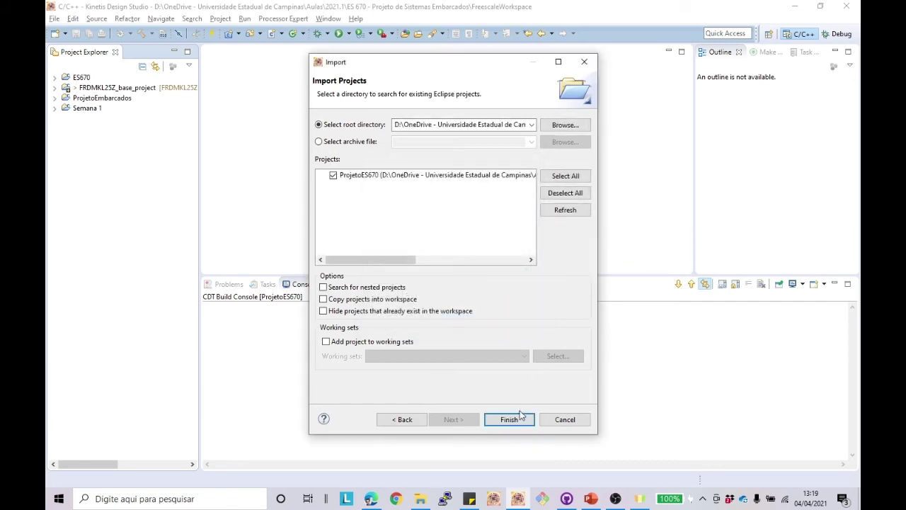
click(520, 421)
click(92, 108)
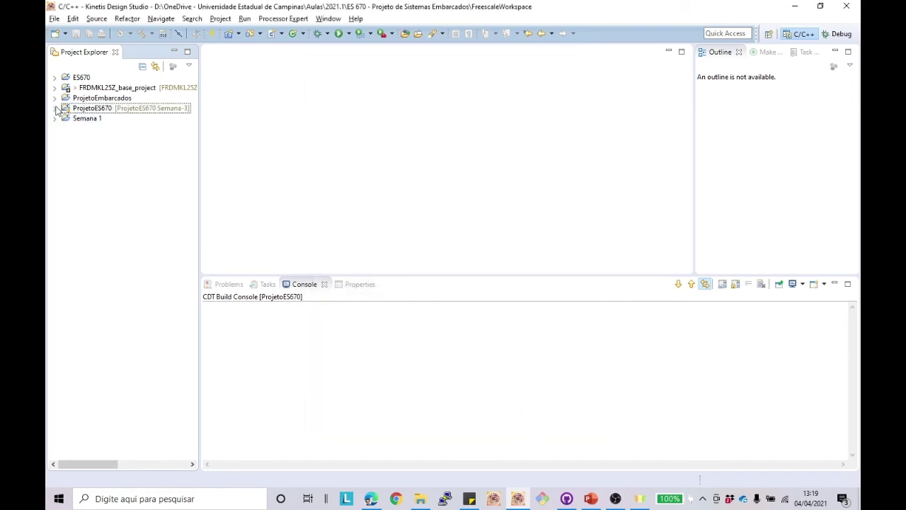
click(55, 108)
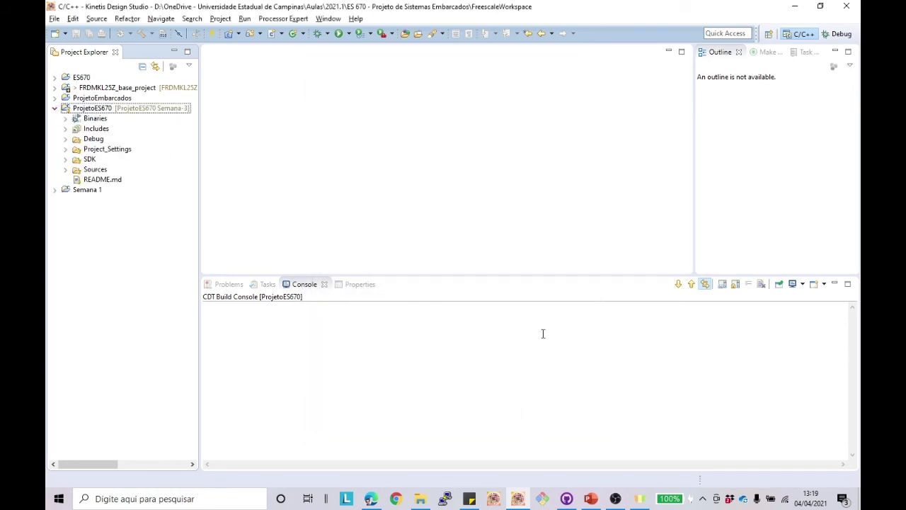
key(alt+Tab)
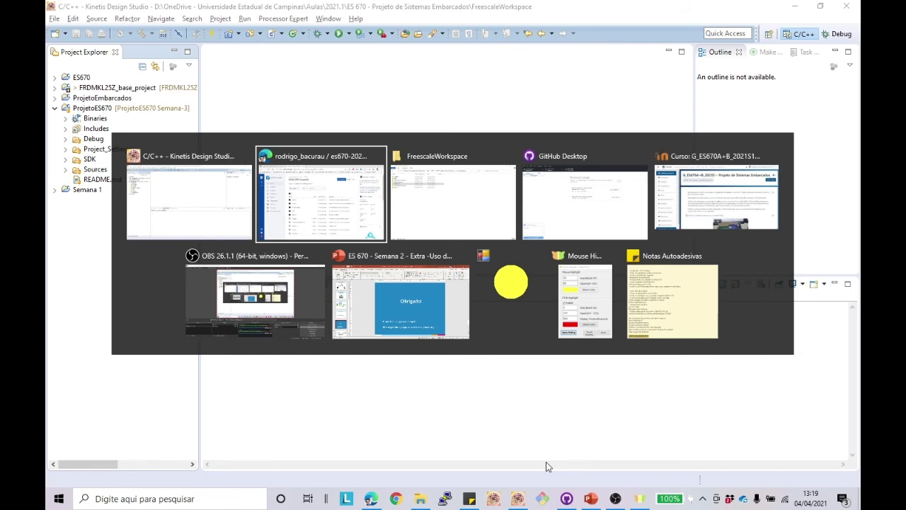
Step: Check out the master branch of ProjetoES670 in GitHub Desktop
key(alt+Tab)
key(alt+Tab)
click(240, 31)
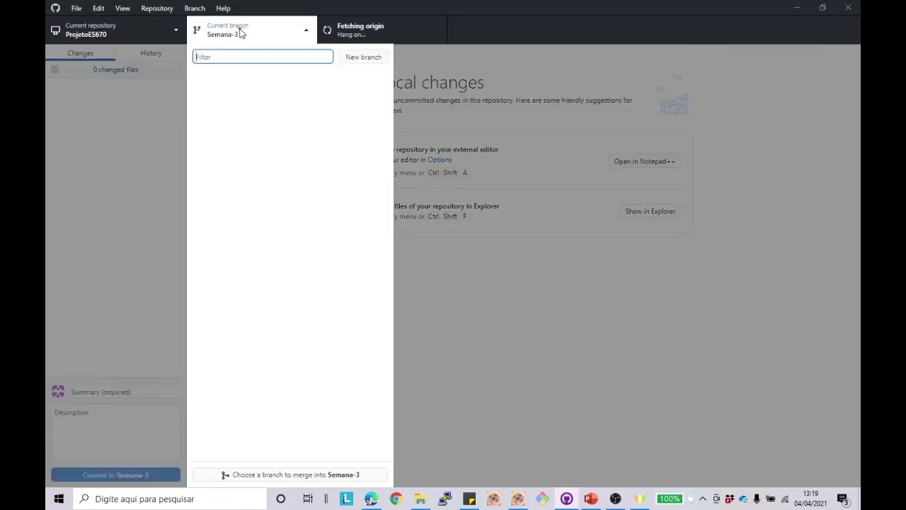
click(224, 94)
key(alt+Tab)
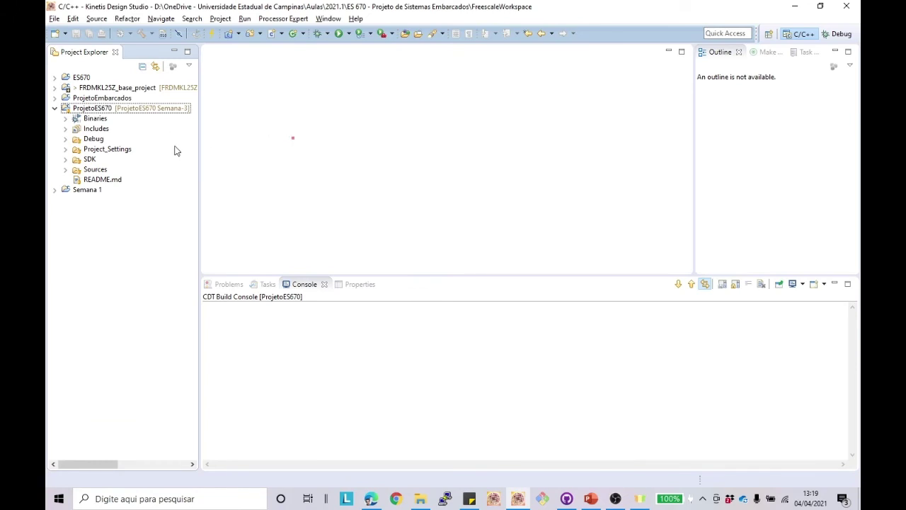
Step: Close the stale main.c in Kinetis and reopen it from Sources to show master's version
key(alt+Tab)
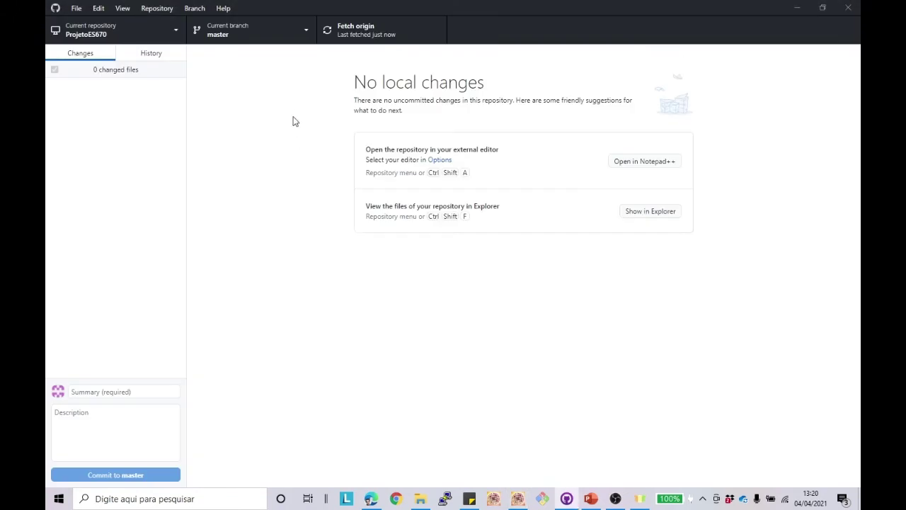
key(alt+Tab)
click(113, 149)
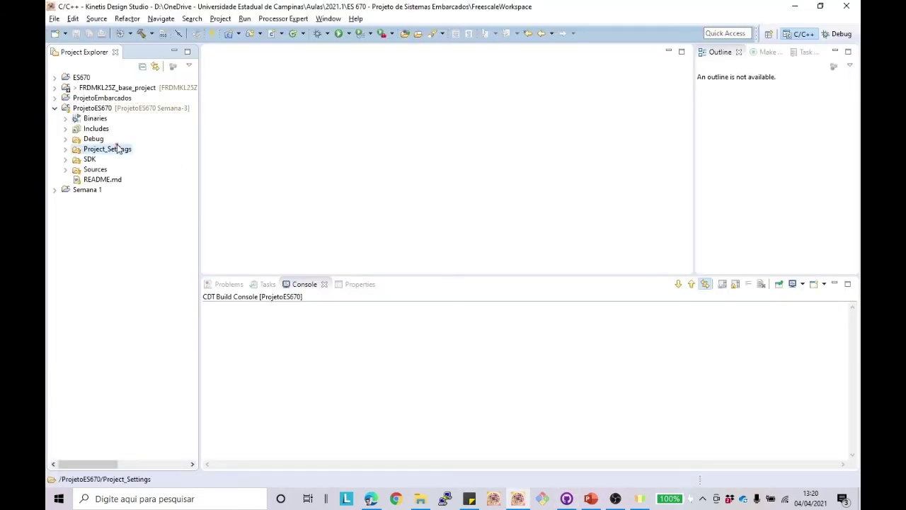
click(65, 169)
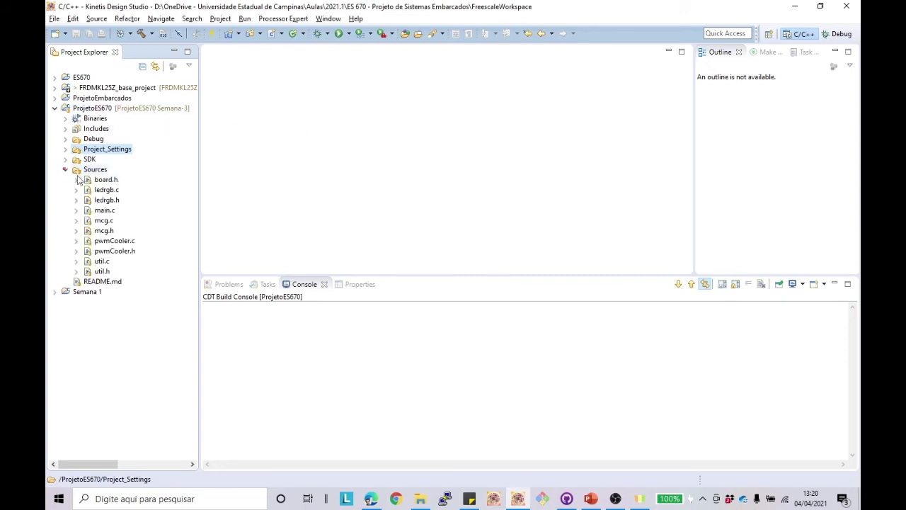
double_click(102, 211)
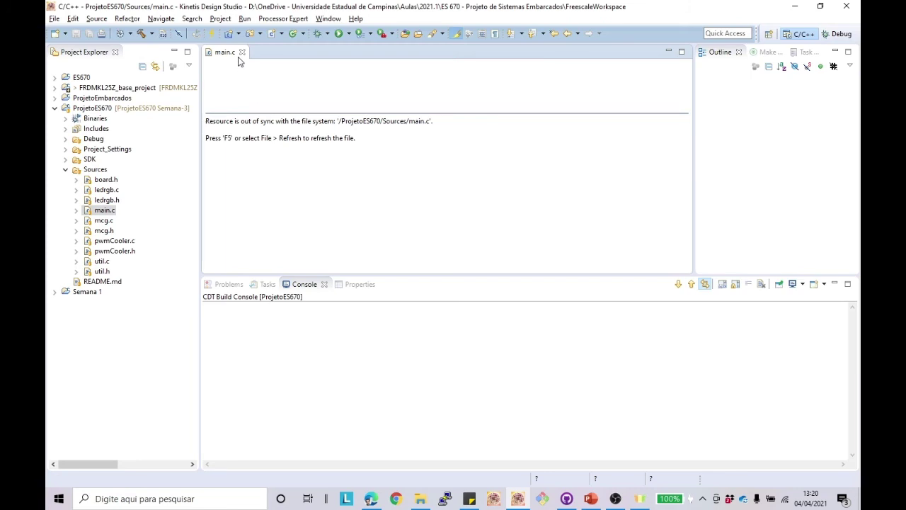
click(241, 52)
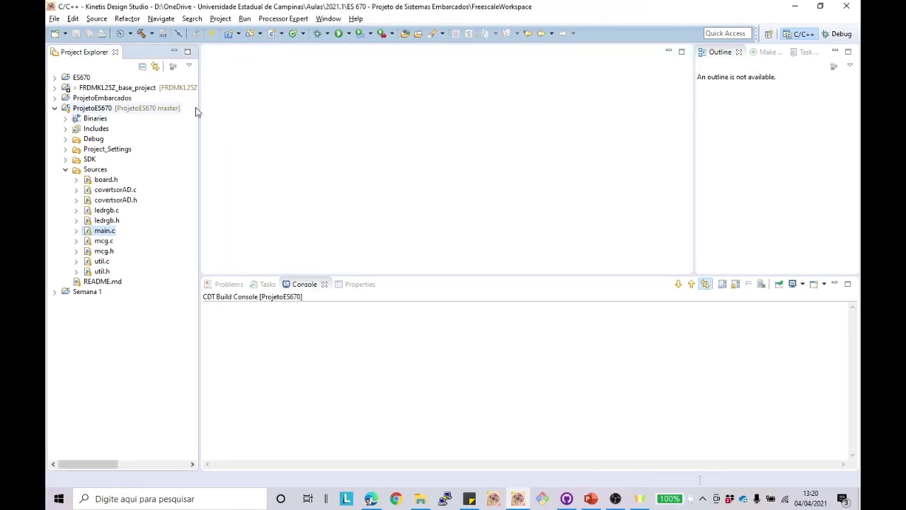
double_click(104, 230)
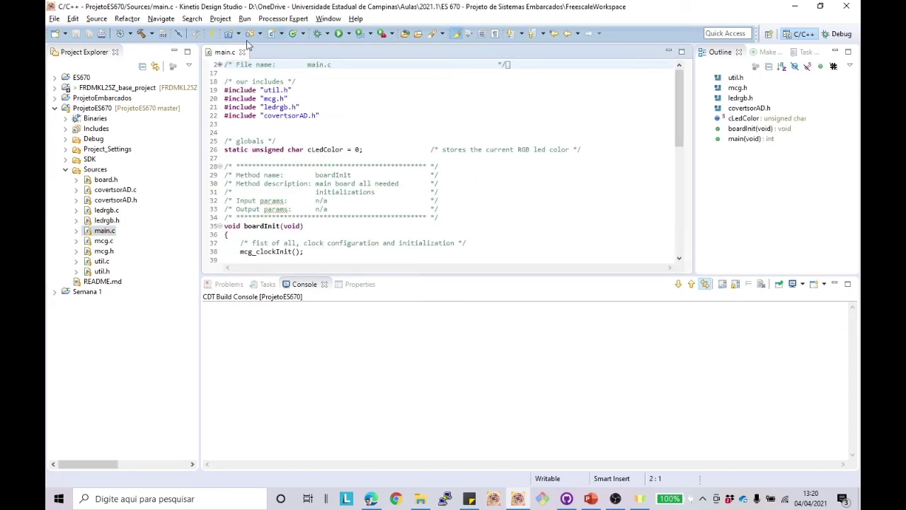
Step: Confirm in GitHub Desktop's branch list that master is current, then scroll through main.c
key(alt+Tab)
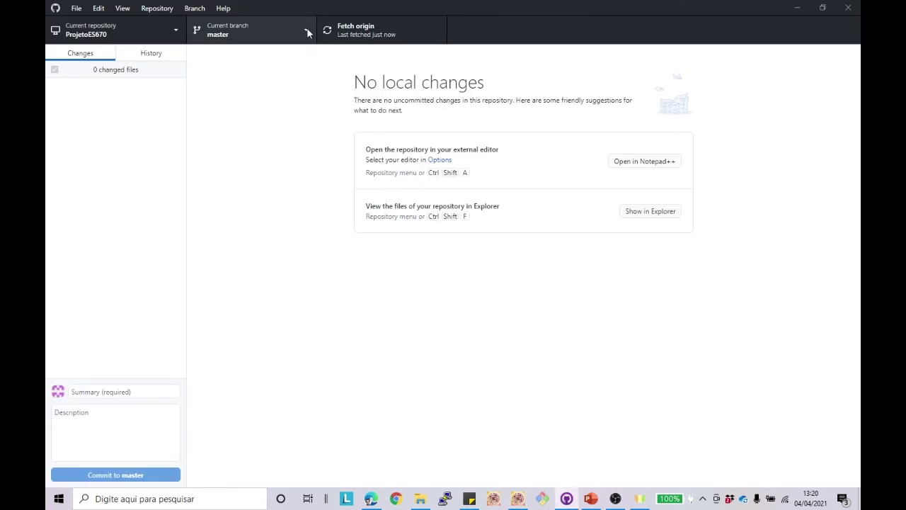
click(307, 30)
click(138, 175)
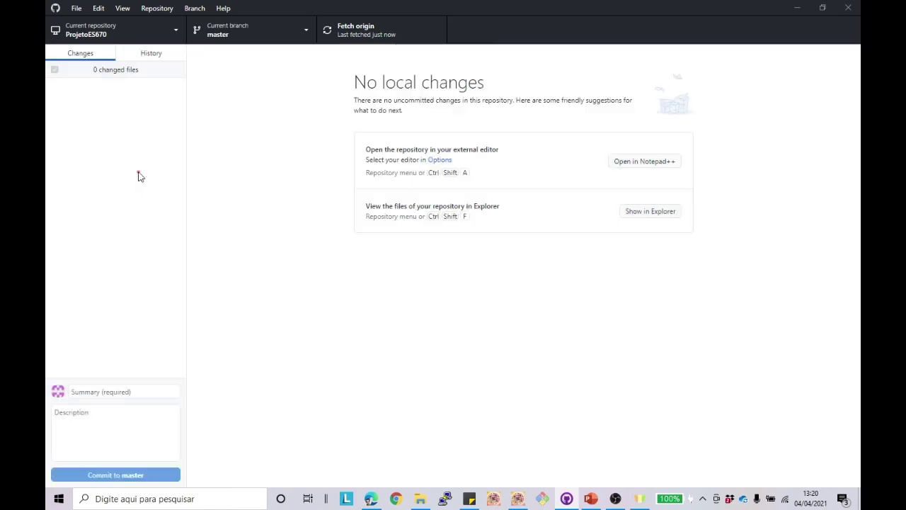
key(alt+Tab)
scroll(340, 212, down, 15)
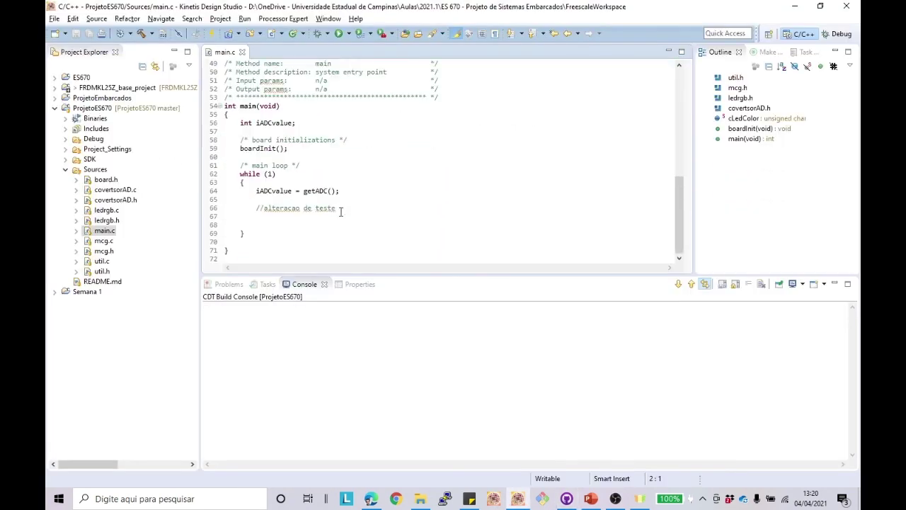
Step: Add a '//alteracao 2' line below '//alteracao de teste' in main.c, save, and build ProjetoES670
click(345, 209)
key(Return)
key(Return)
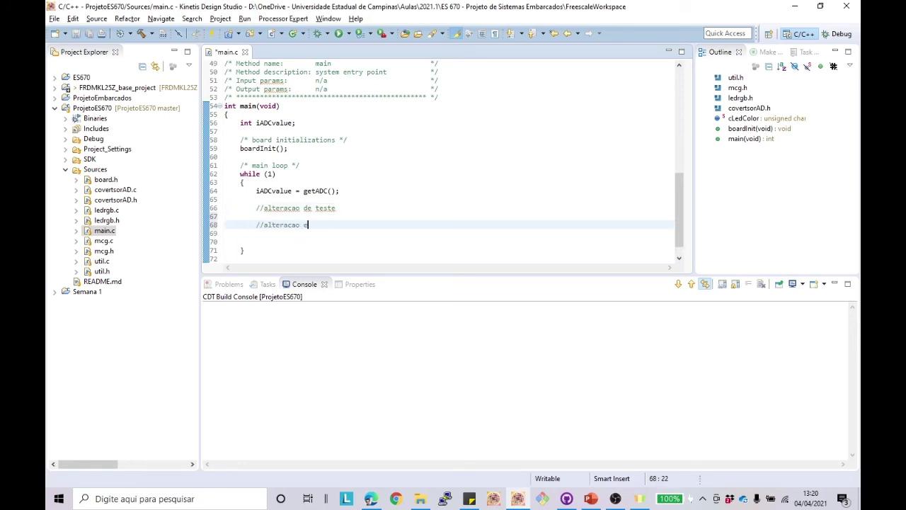
click(78, 34)
click(141, 33)
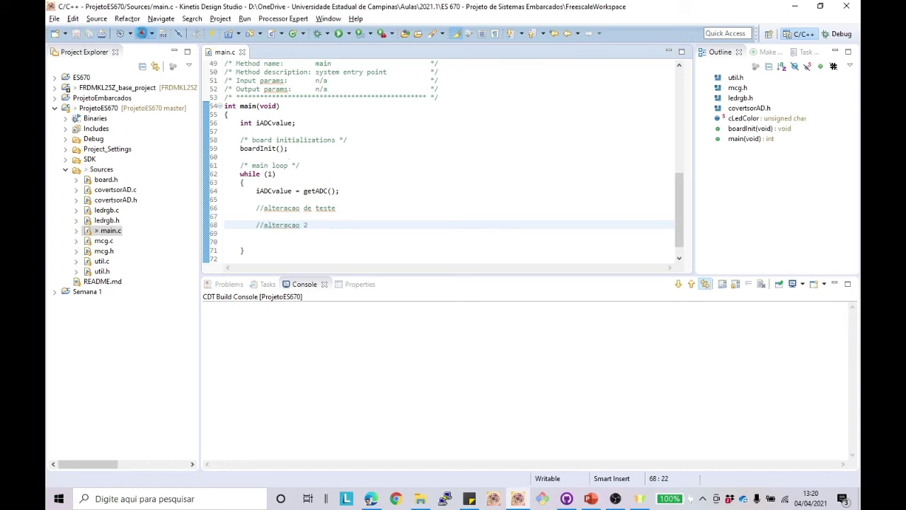
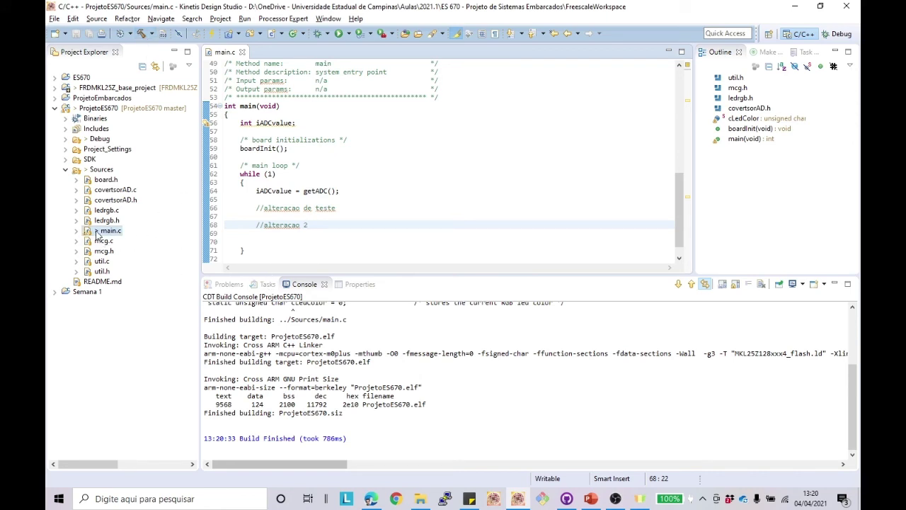
Step: Peek into the Debug build folder in Project Explorer, then bring GitHub Desktop forward
click(67, 141)
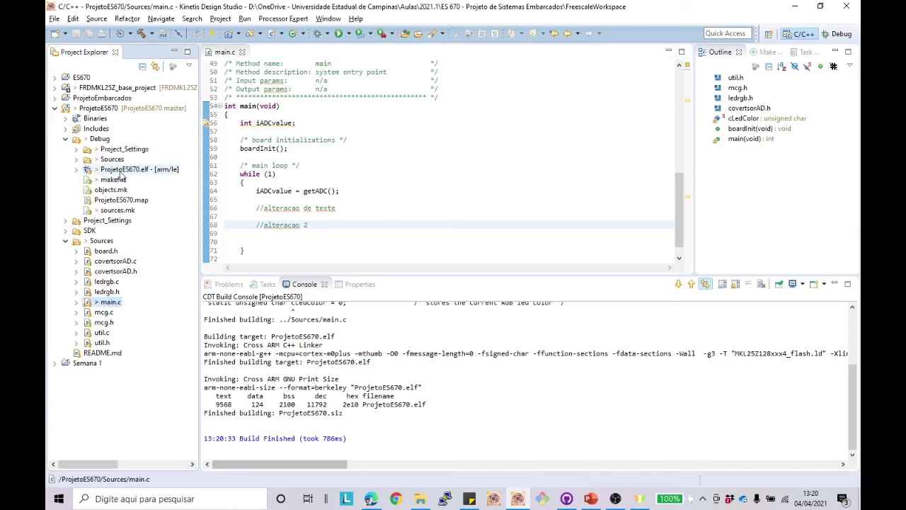
click(67, 140)
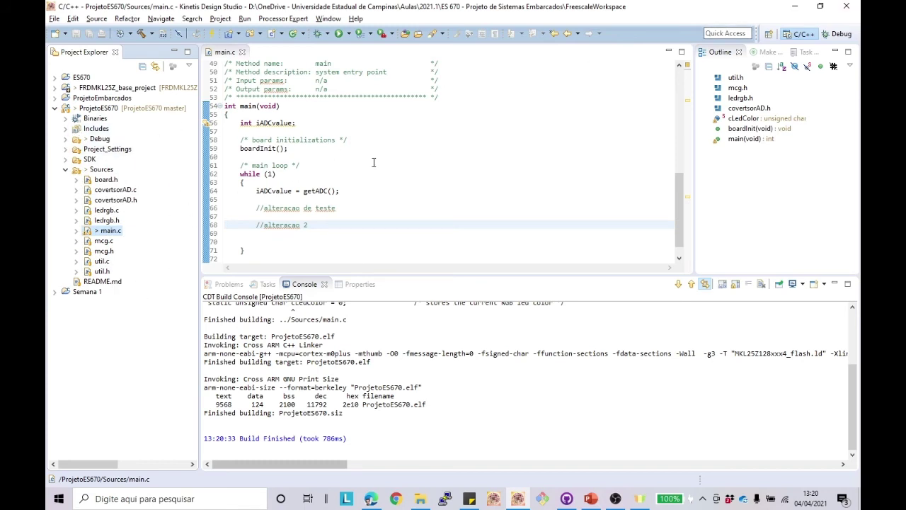
click(566, 498)
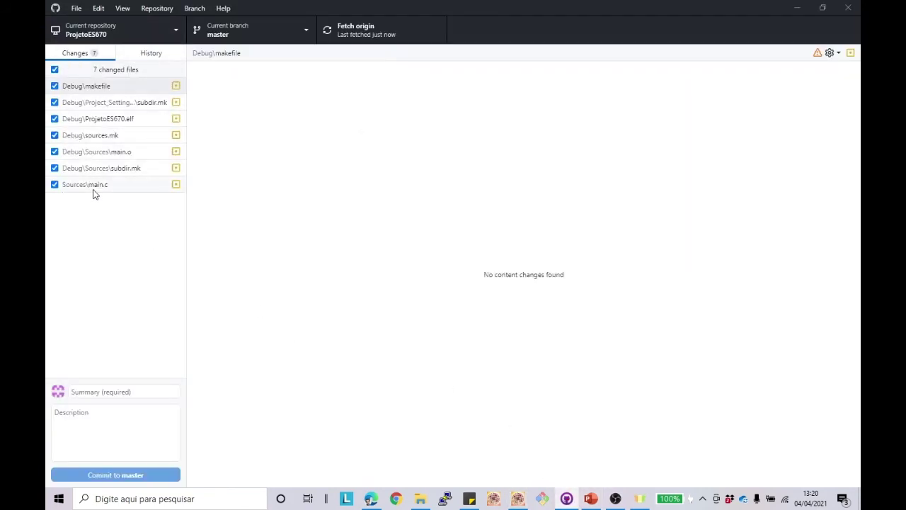
Step: Review the diffs of main.c, subdir.mk, main.o, sources.mk and ProjetoES670.elf
click(132, 186)
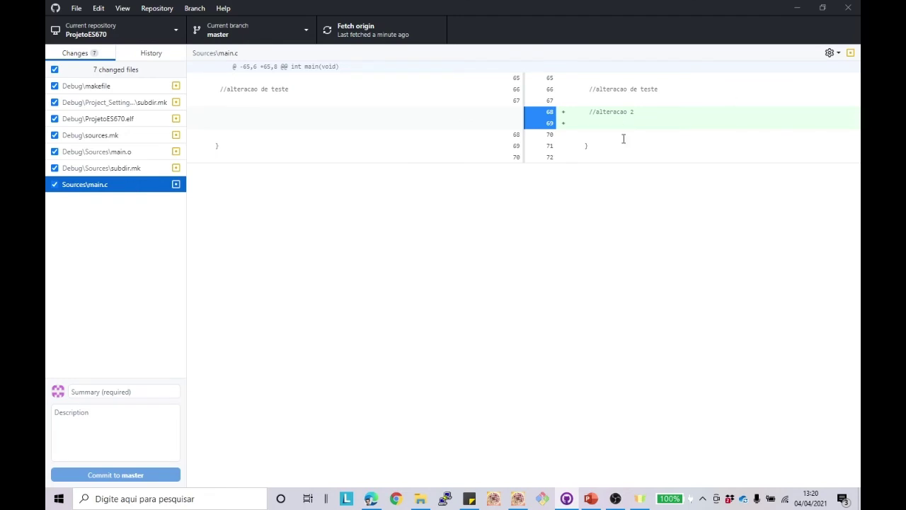
click(96, 173)
click(94, 155)
click(93, 140)
click(94, 120)
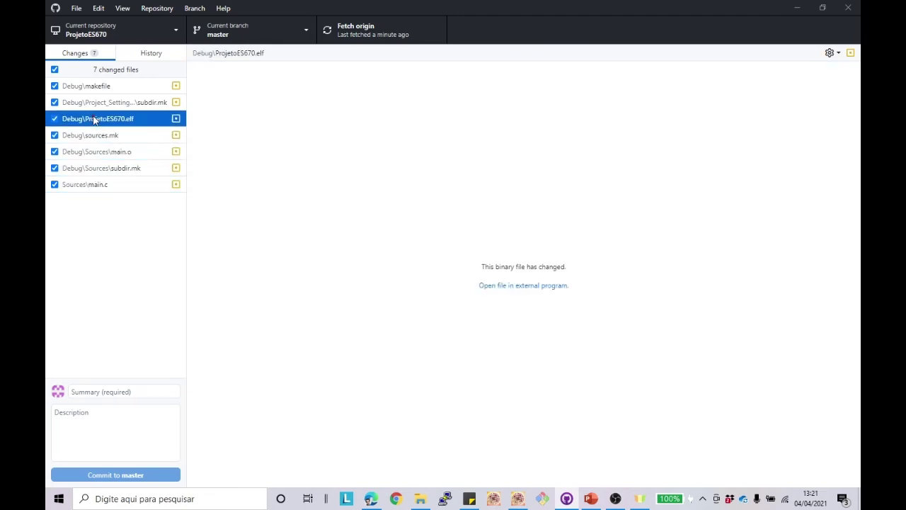
click(111, 141)
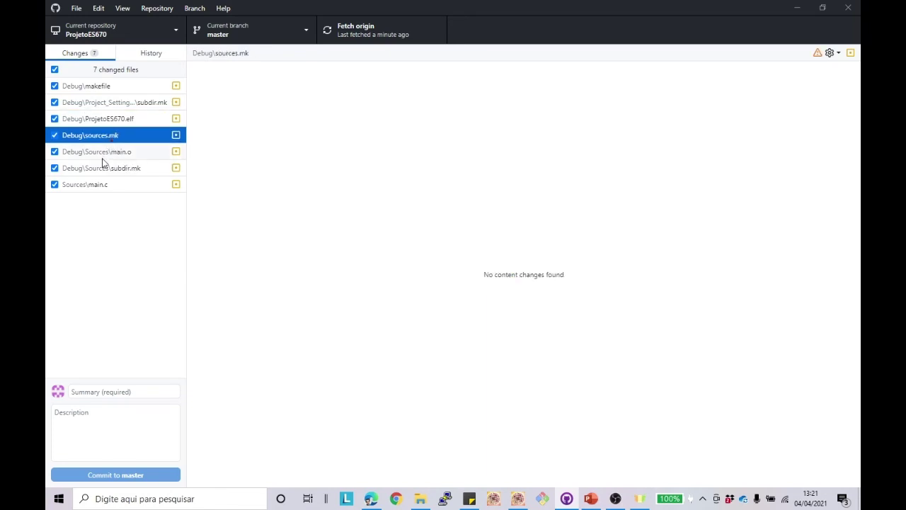
click(78, 155)
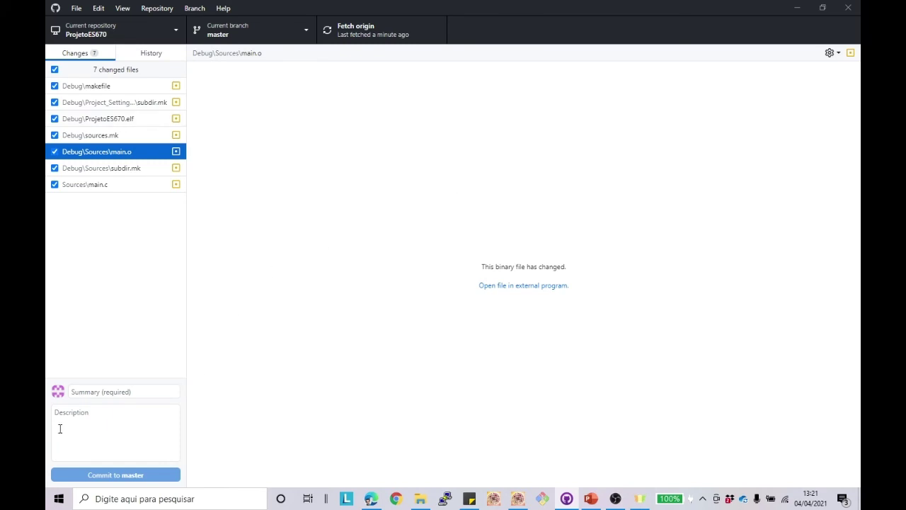
Step: Commit the seven changes to master with summary 'Foi incluida alteracao 2'
click(135, 393)
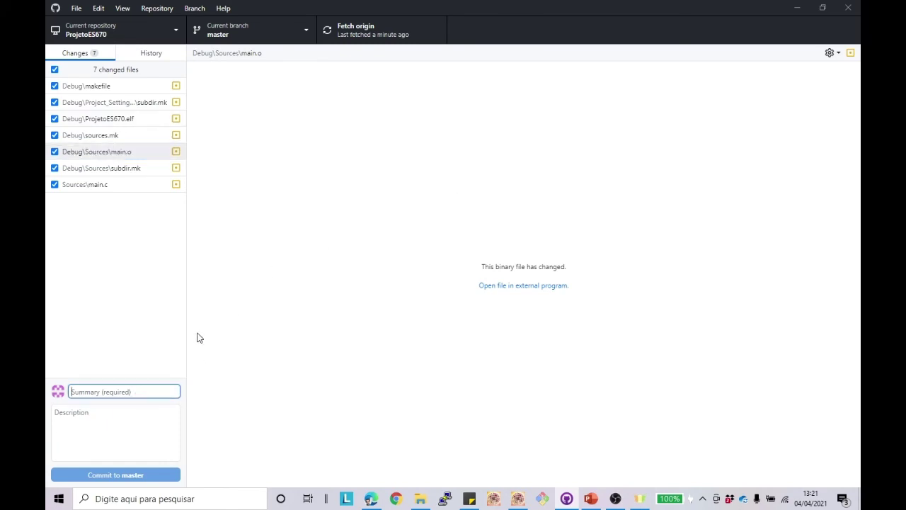
key(alt+Tab)
key(alt+Tab)
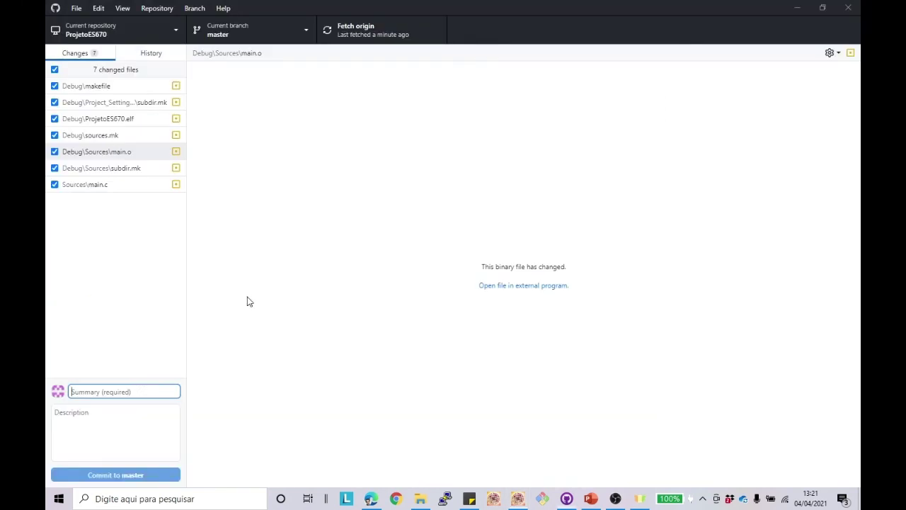
text(E)
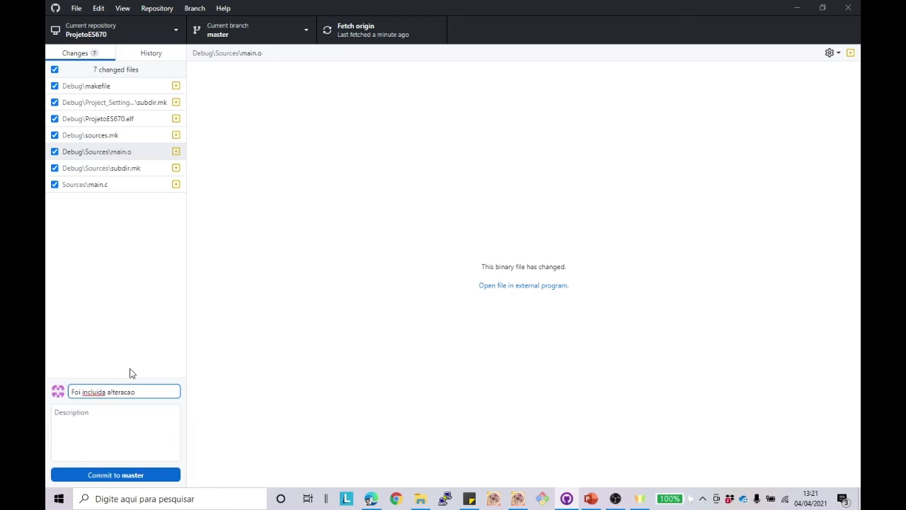
click(112, 475)
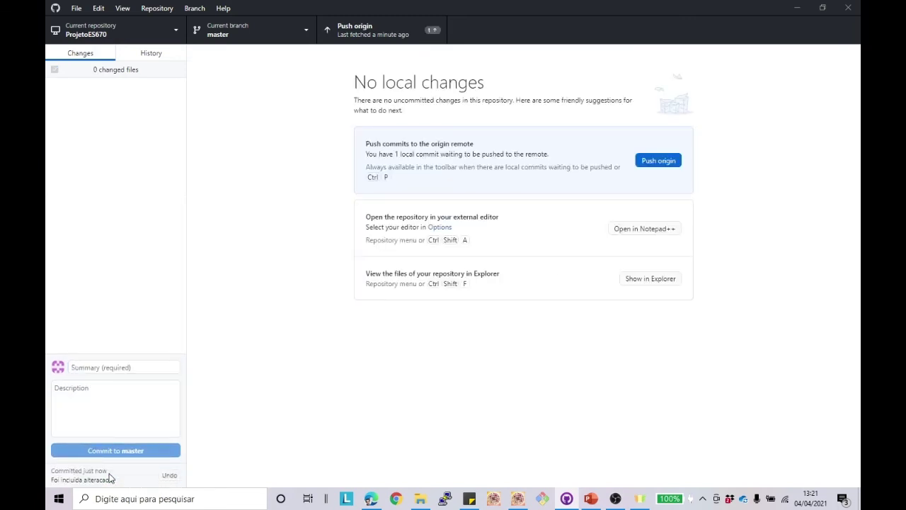
key(alt+Tab)
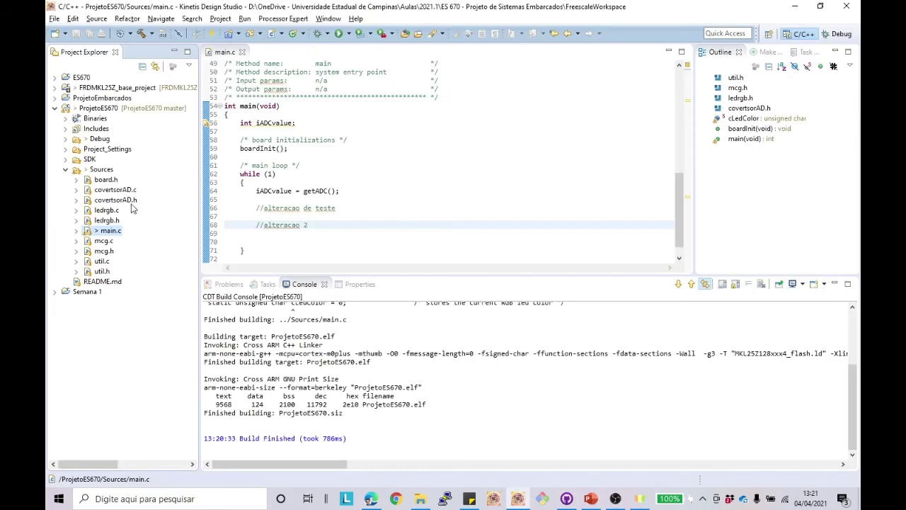
Step: Focus the main.c editor, select util.c in the project tree, and return to GitHub Desktop
click(387, 180)
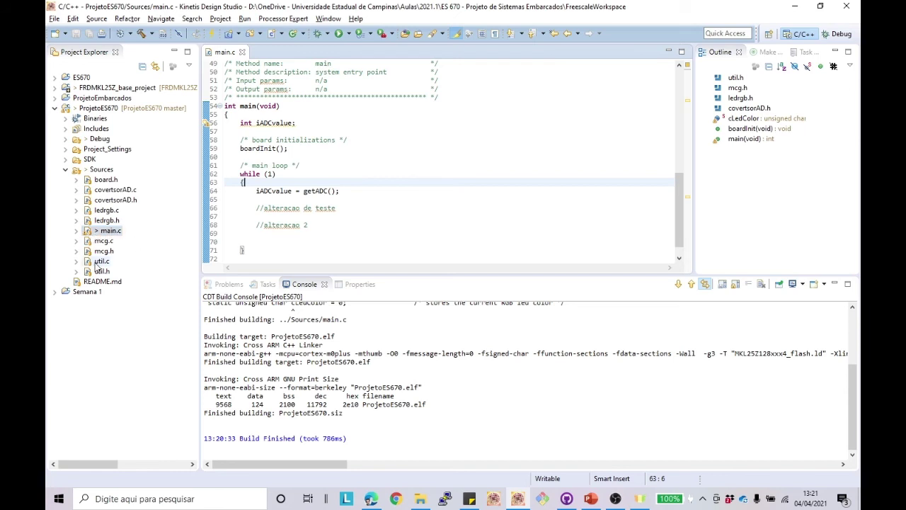
click(97, 262)
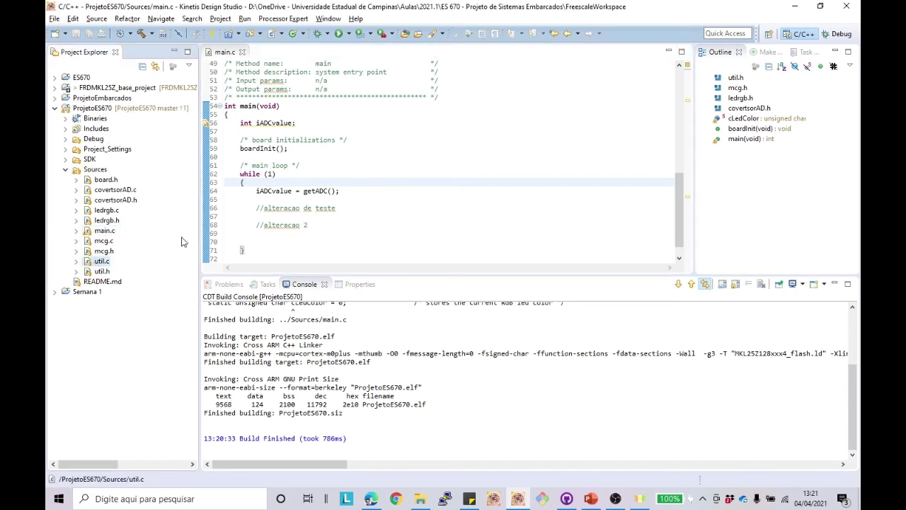
key(alt+Tab)
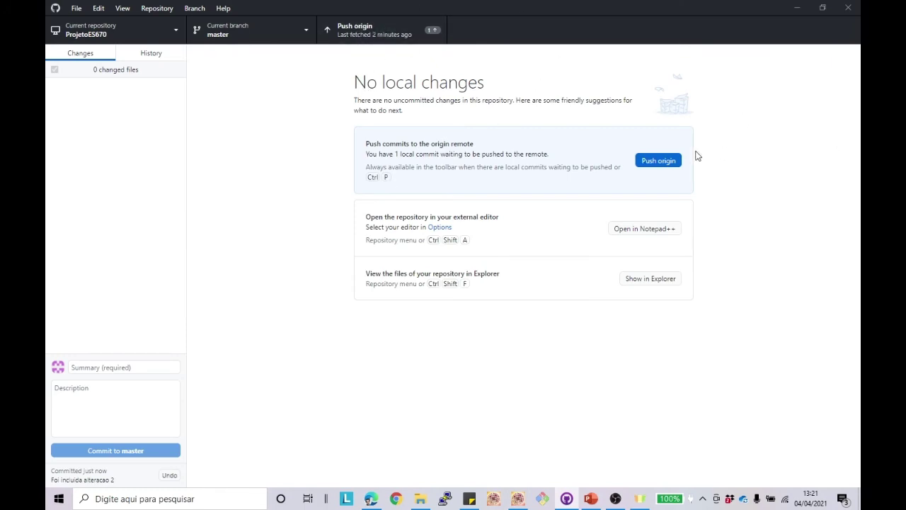
Step: Push the local master commit to origin, then pull master from origin via Repository > Pull
click(671, 160)
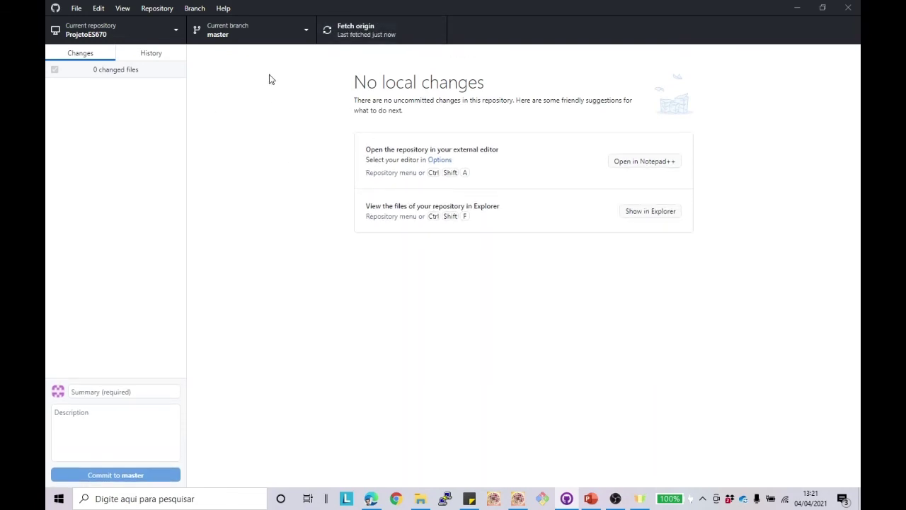
click(156, 9)
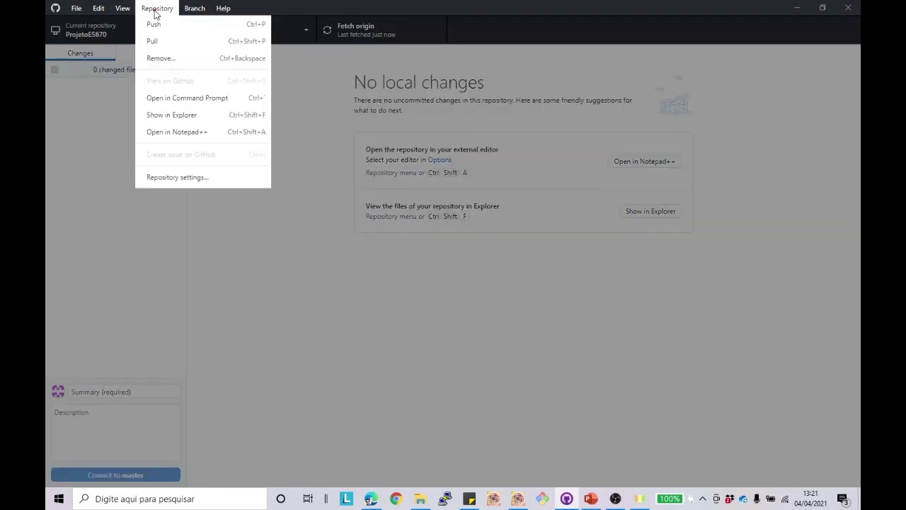
click(162, 40)
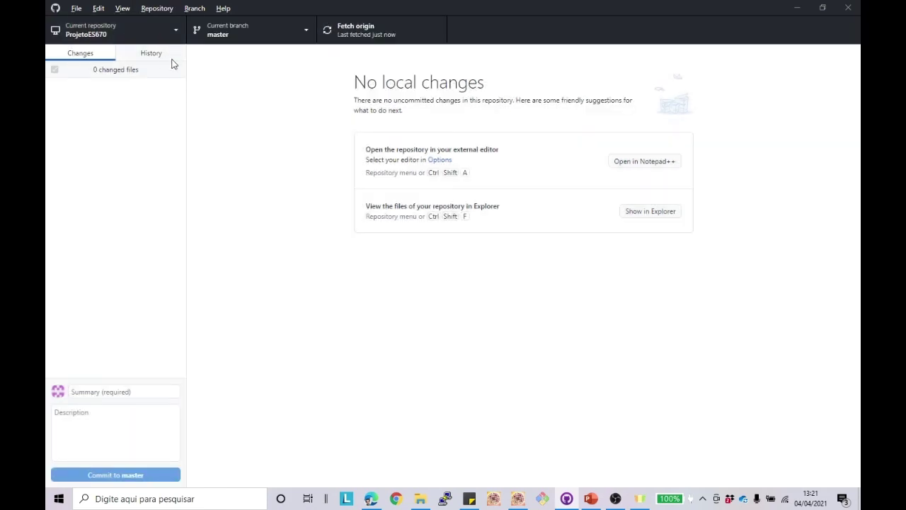
key(alt+Tab)
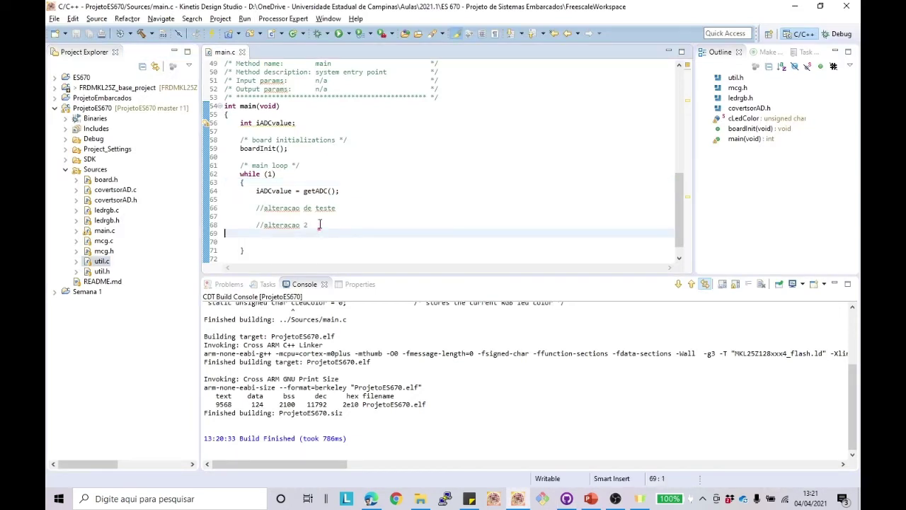
Step: Insert iADCvalue++; before the //alteracao 2 comment on line 68 and select it
click(319, 224)
drag(256, 225, 273, 227)
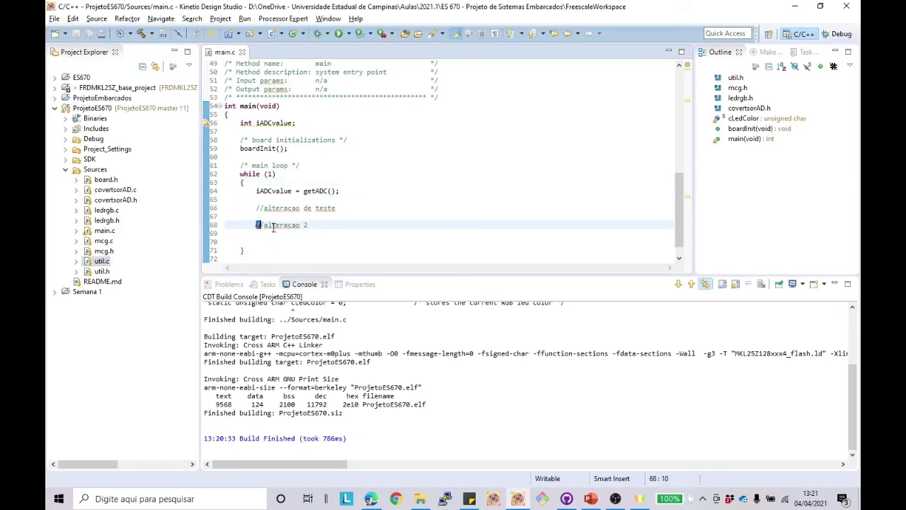
key(Left)
text(iA)
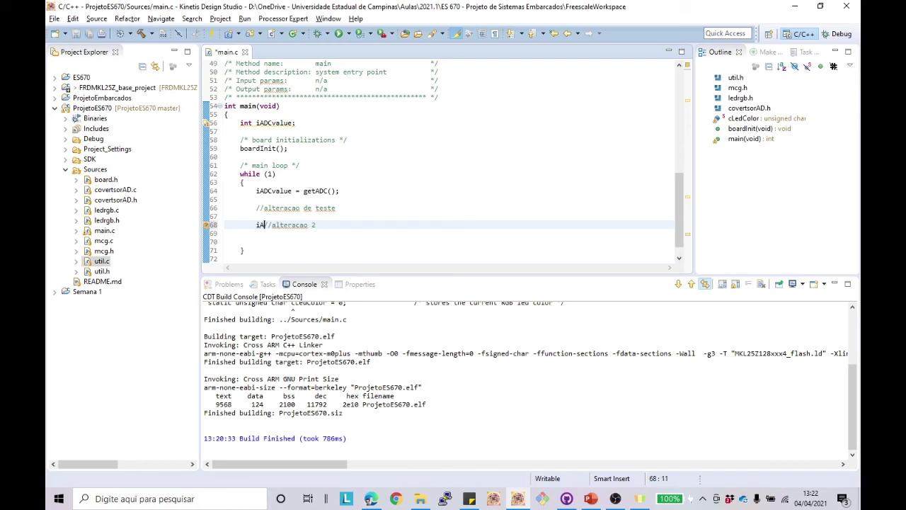
text(DCvalue++)
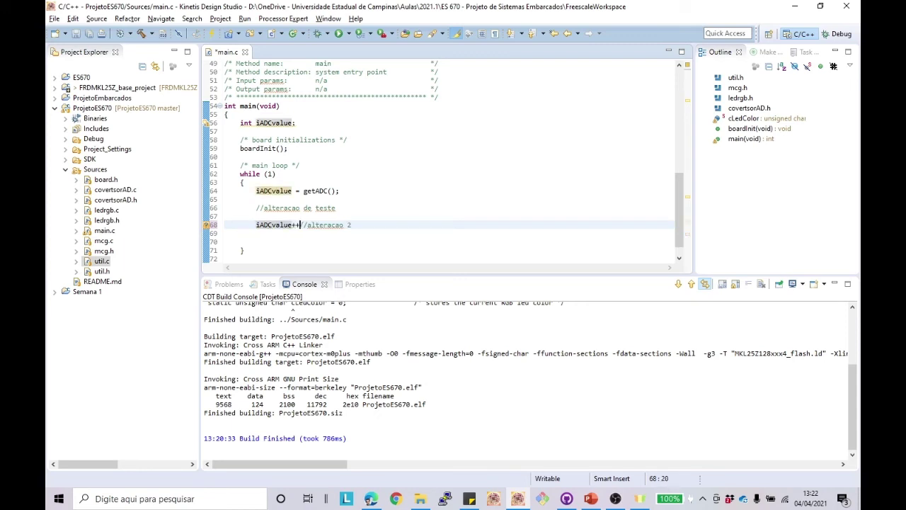
text(;)
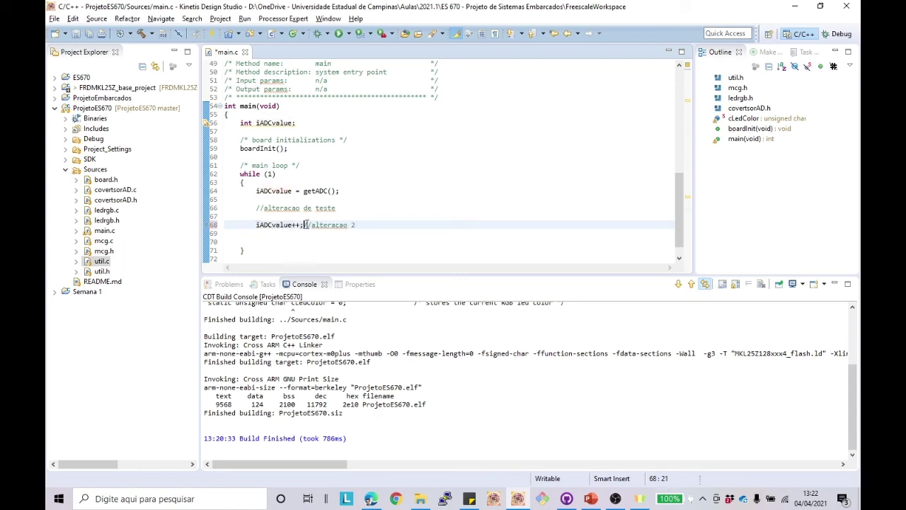
drag(303, 224, 261, 225)
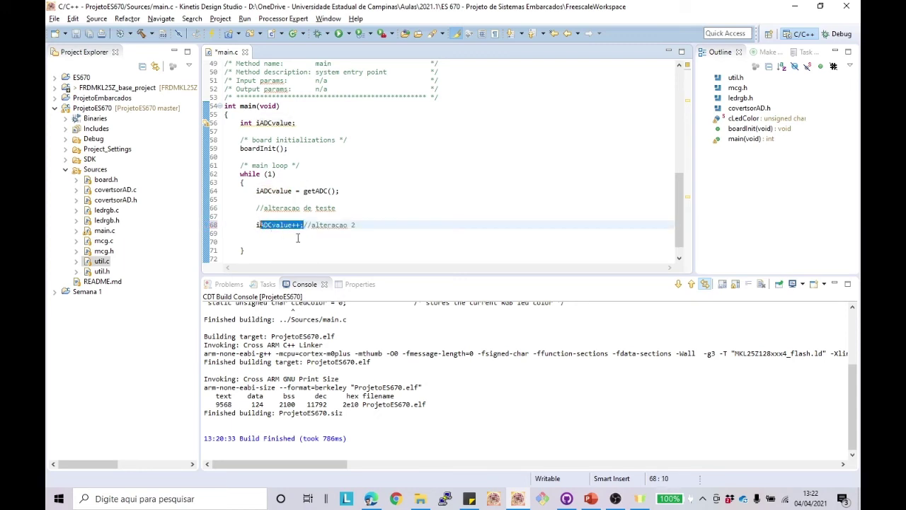
click(371, 498)
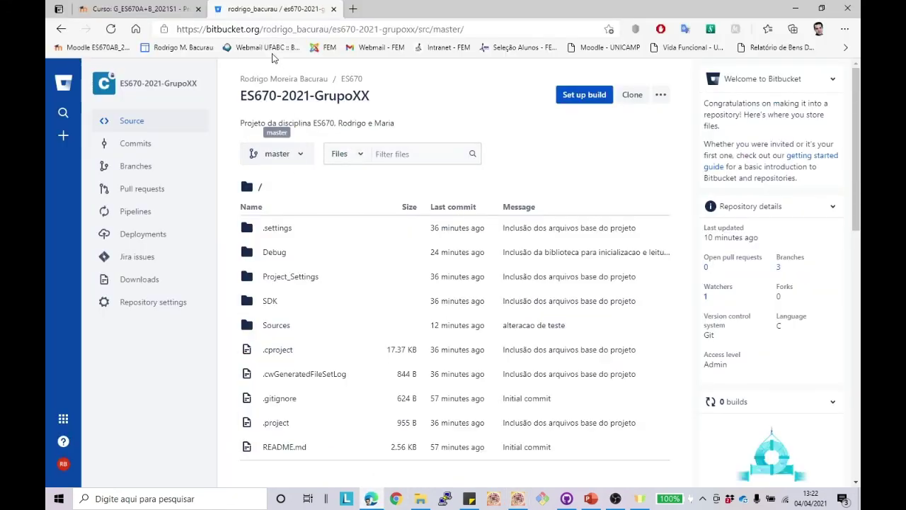
Step: Delete the iADCvalue++; statement from line 68 of main.c again
key(alt+Tab)
key(alt+Tab)
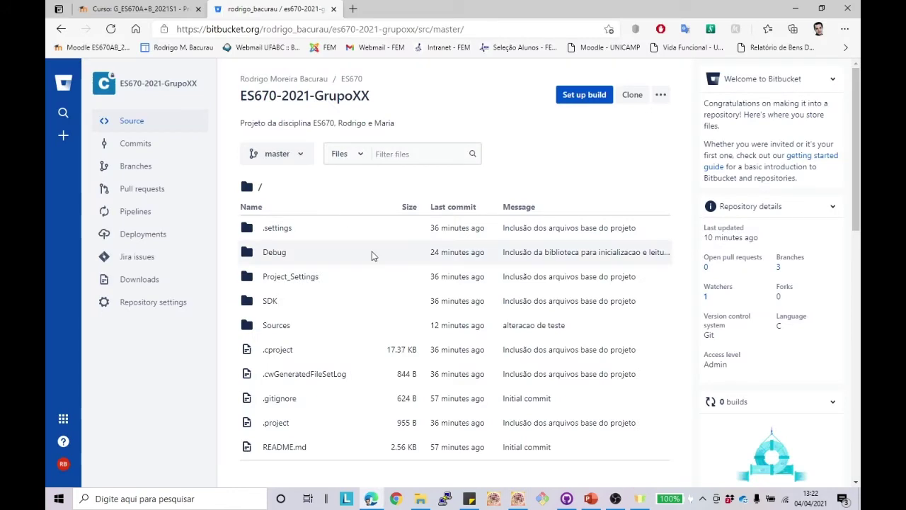
key(alt+Tab)
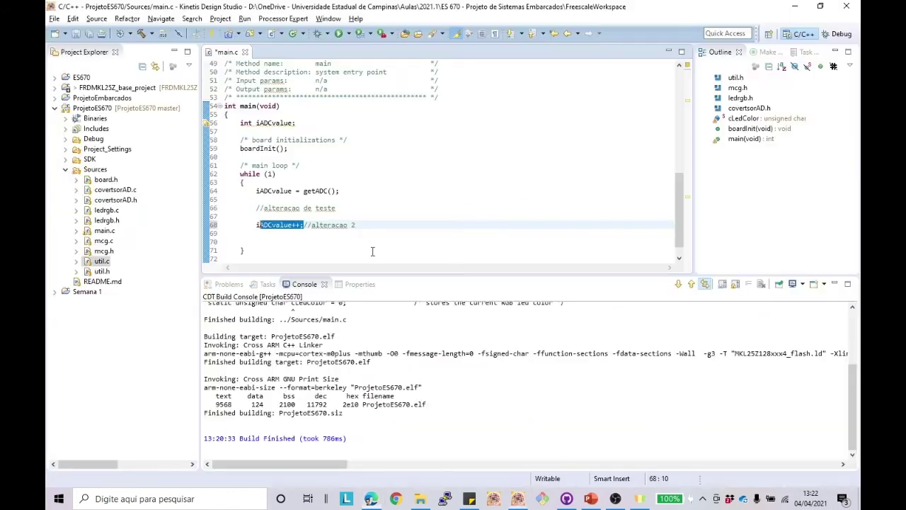
drag(305, 225, 256, 225)
key(BackSpace)
key(alt+Tab)
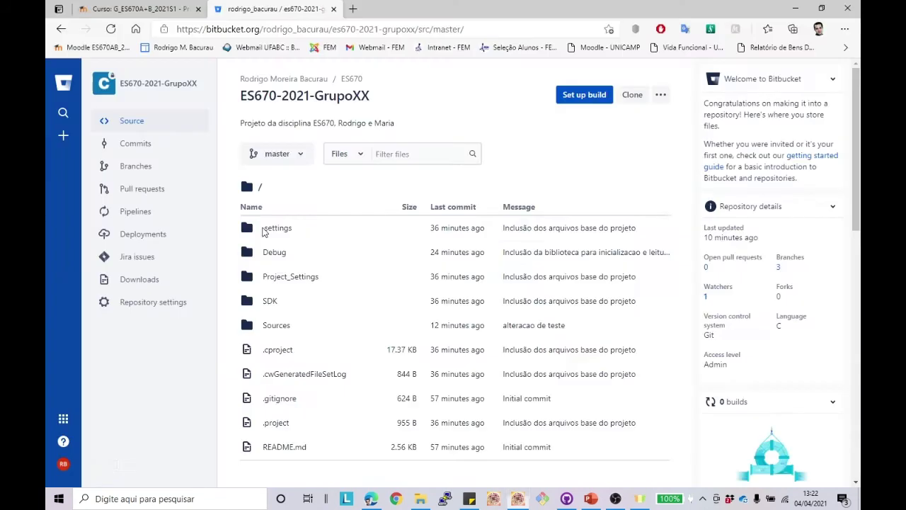
key(alt+Tab)
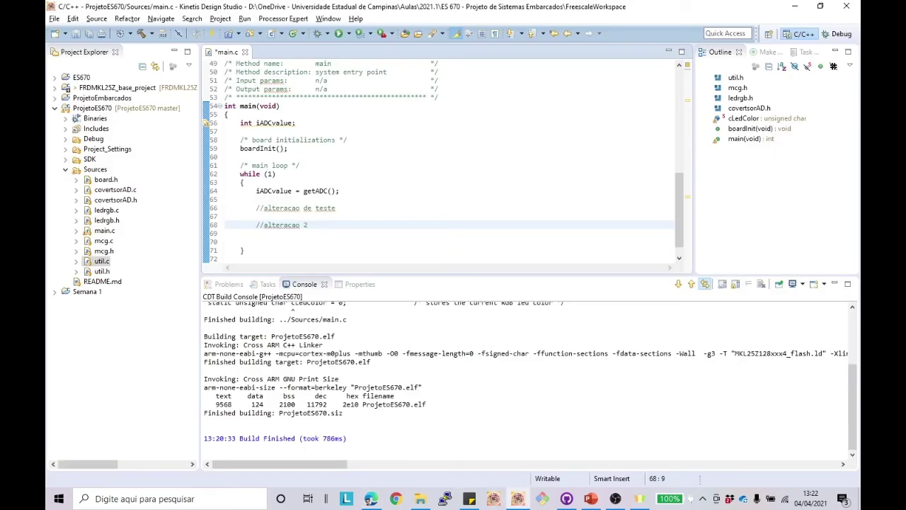
Step: Switch GitHub Desktop's local checkout to the Semana-3 branch
click(567, 498)
click(232, 35)
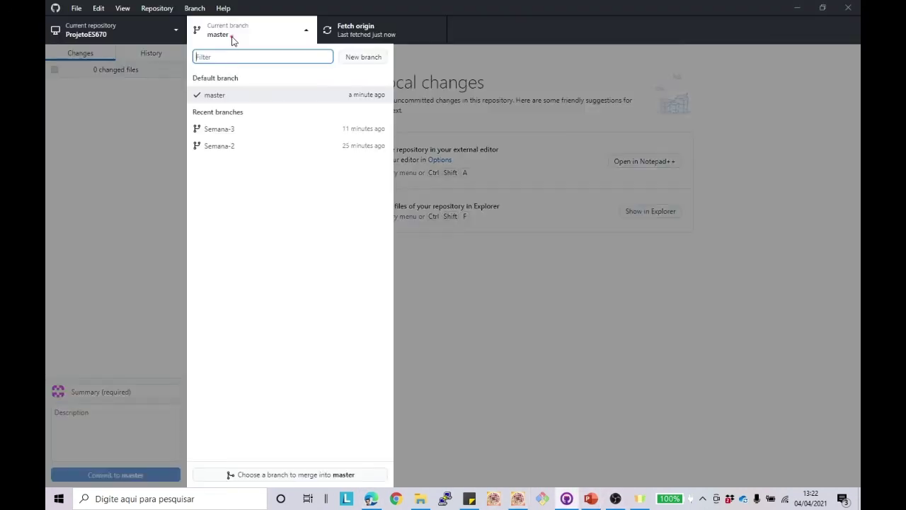
click(230, 133)
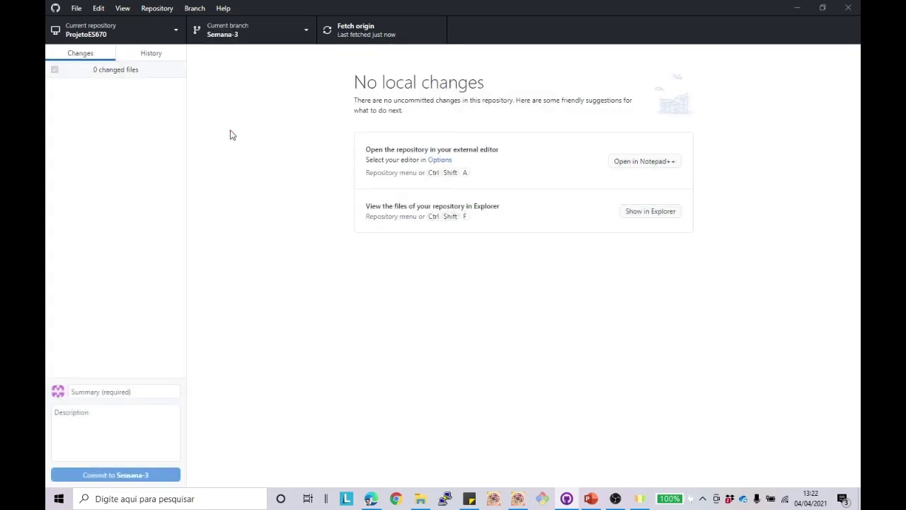
click(371, 498)
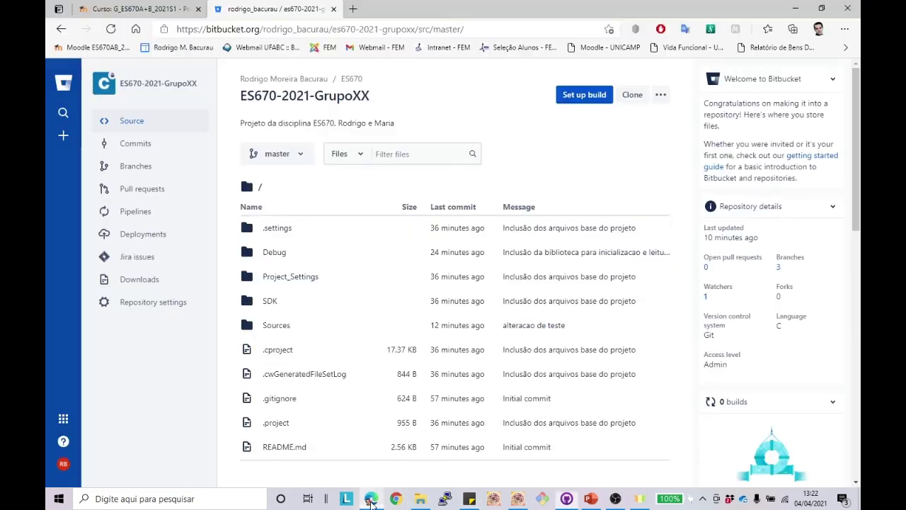
Step: Switch Bitbucket to the Semana-3 branch and open Sources/main.c
click(292, 155)
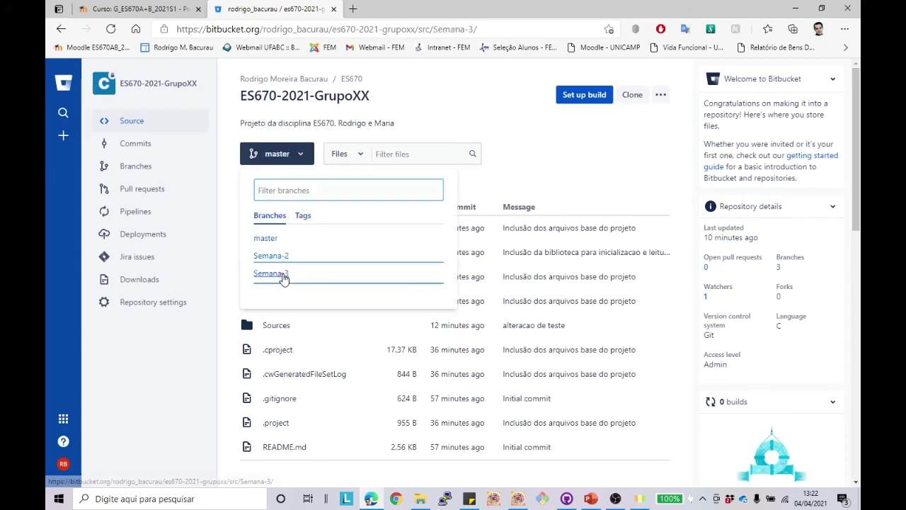
click(280, 274)
scroll(333, 281, down, 7)
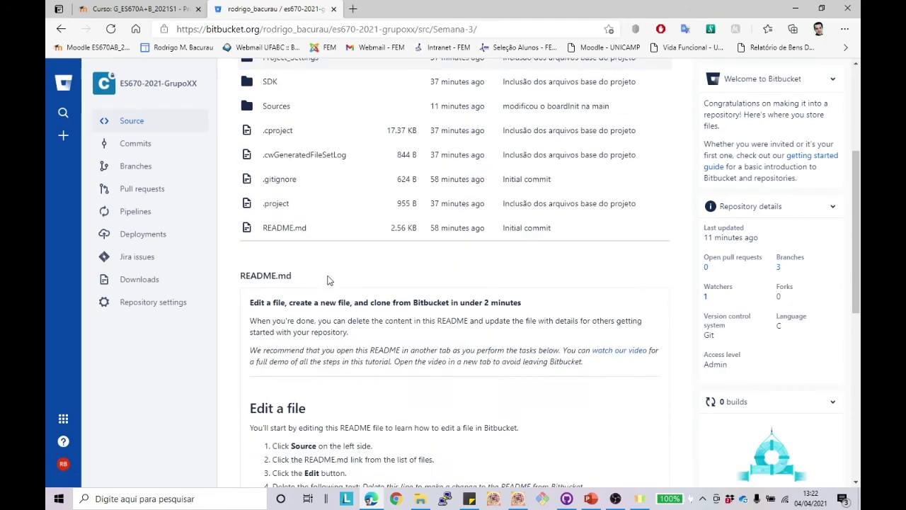
scroll(262, 203, up, 7)
click(272, 331)
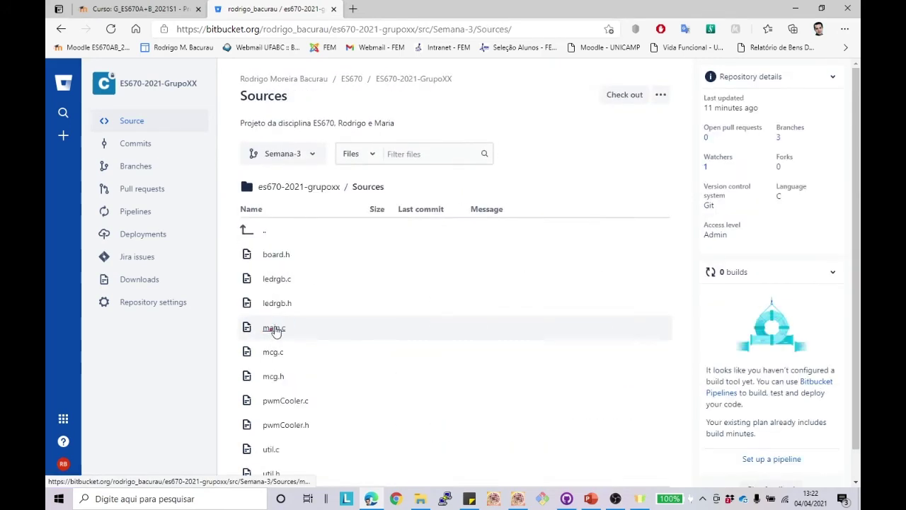
click(275, 327)
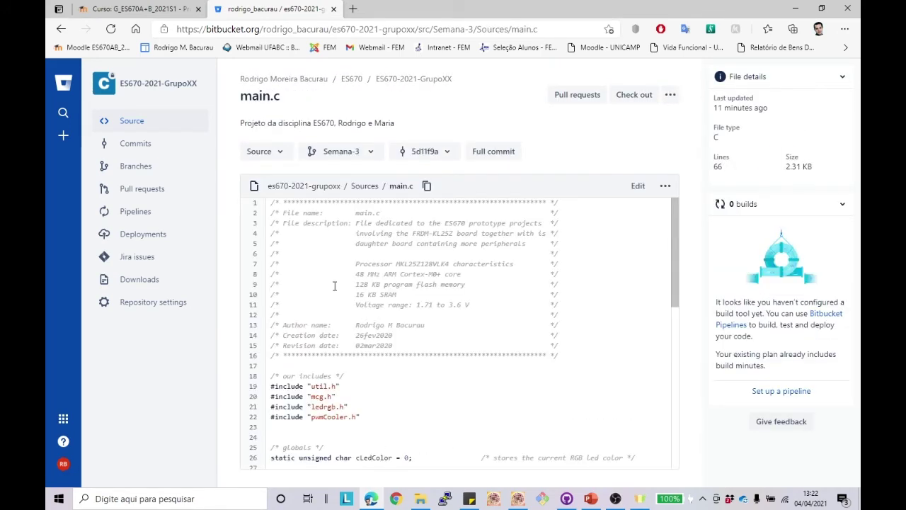
scroll(332, 294, down, 5)
scroll(334, 286, down, 3)
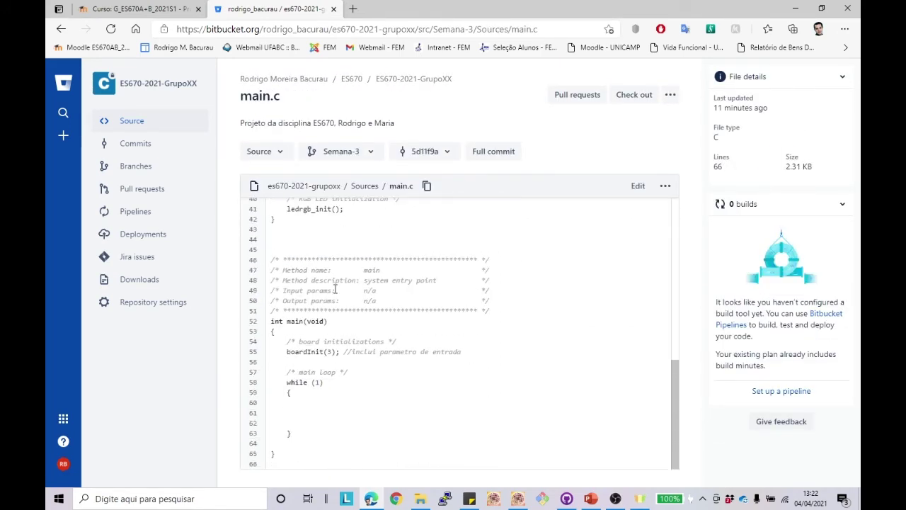
scroll(385, 335, up, 2)
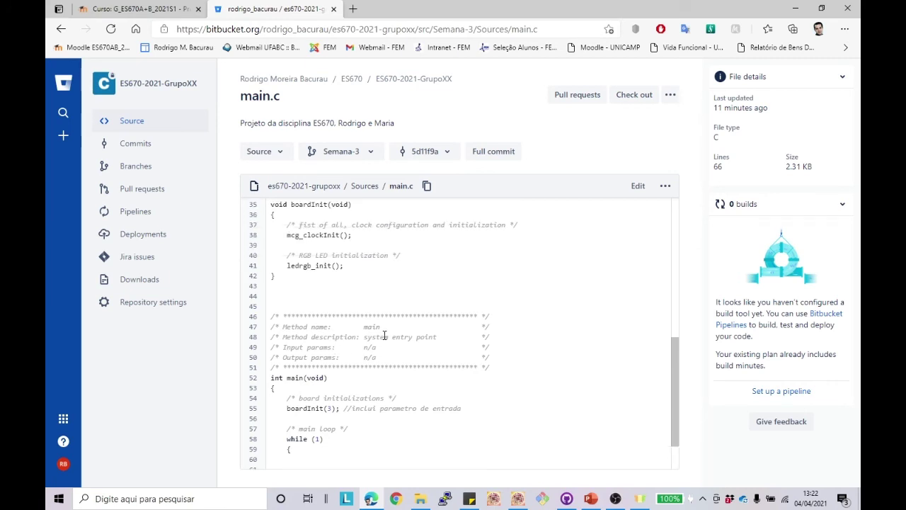
Step: Reload the changed main.c from disk in Kinetis, then open main.c in Bitbucket's online editor
key(alt+Tab)
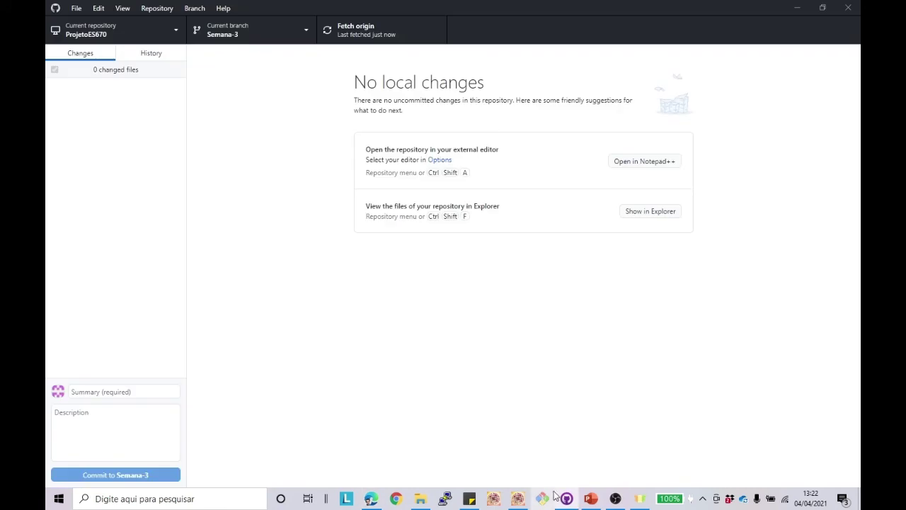
click(519, 499)
click(506, 253)
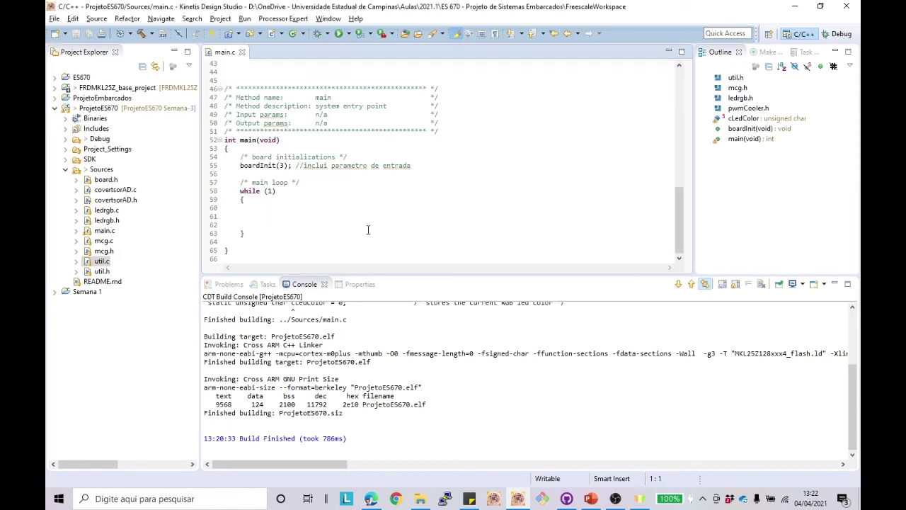
key(alt+Tab)
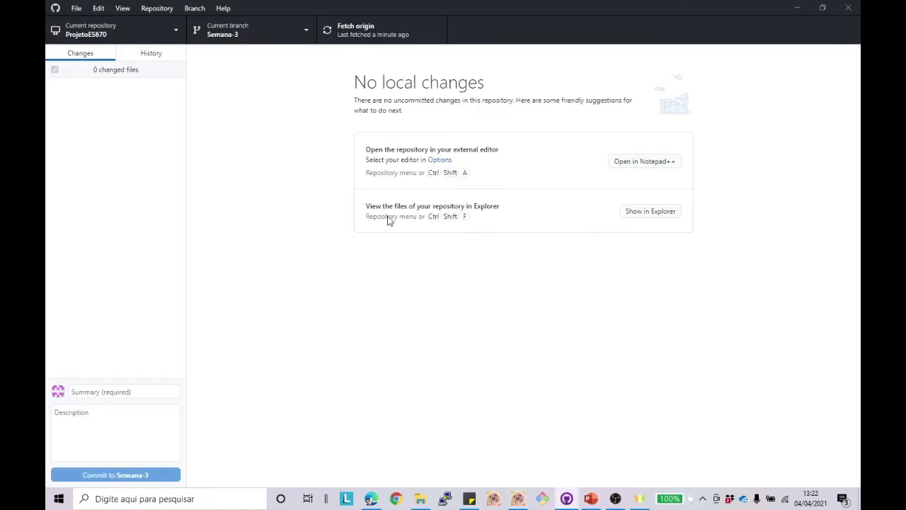
click(371, 498)
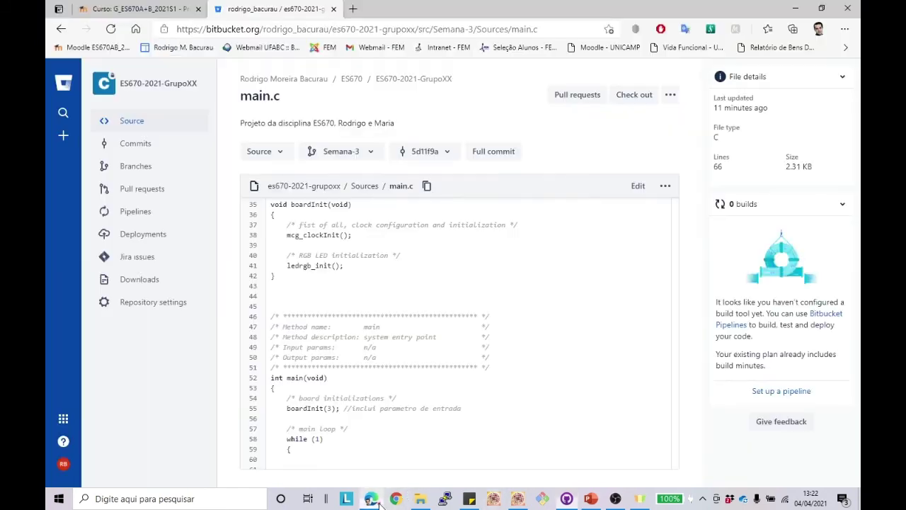
scroll(338, 266, down, 2)
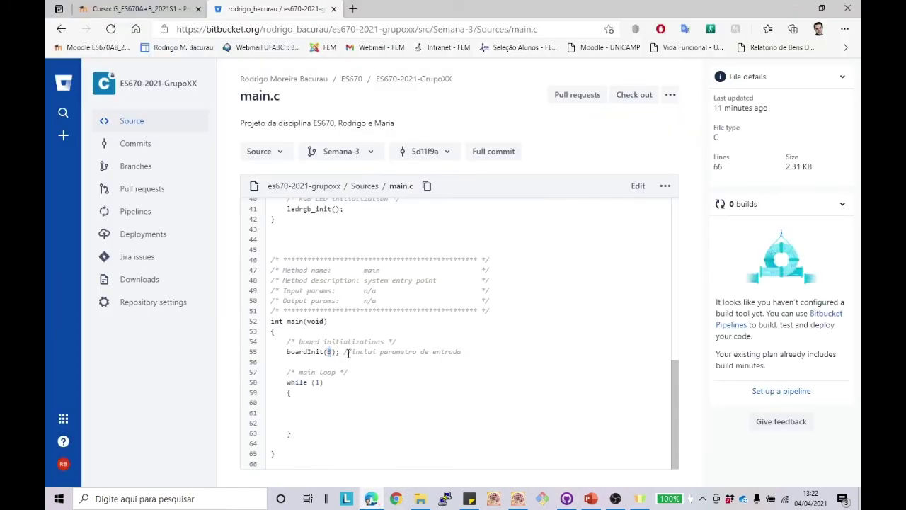
key(BackSpace)
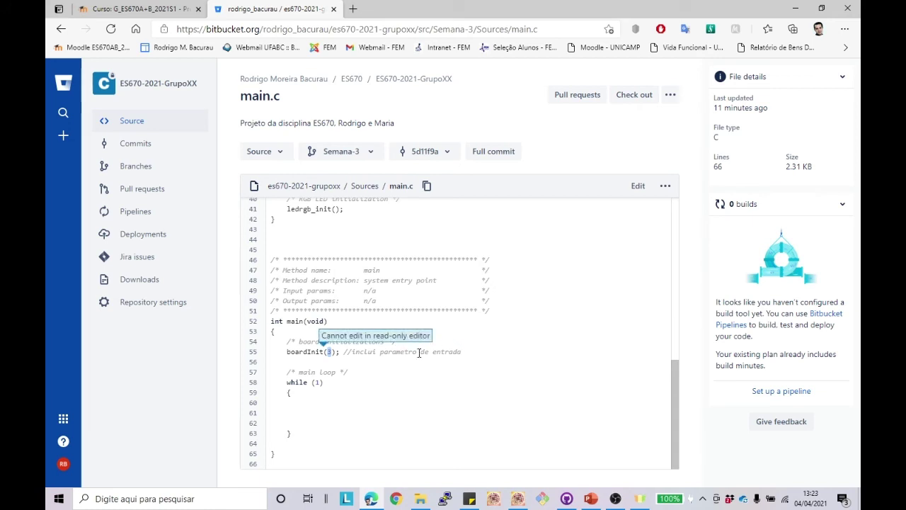
click(638, 186)
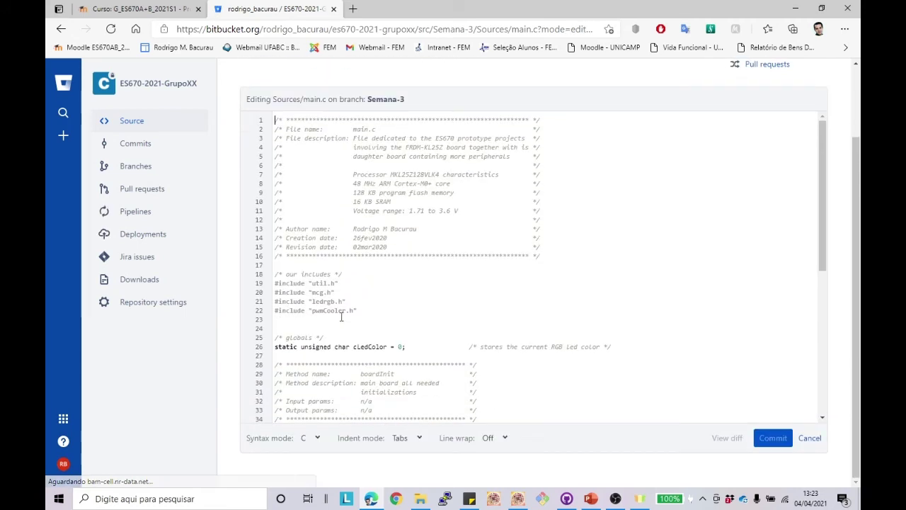
Step: Change line 55 online to boardInit(2); //mudei para 2 and commit with the default message
scroll(341, 316, down, 10)
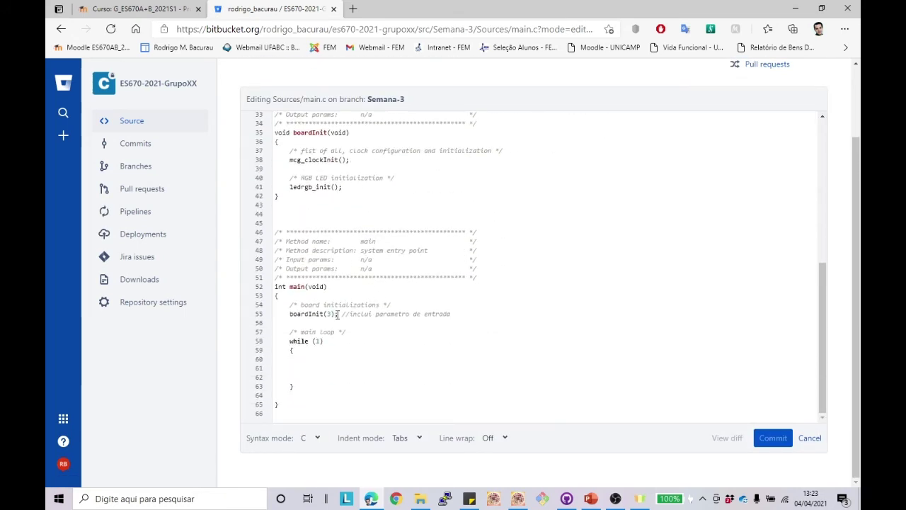
double_click(327, 313)
text(2)
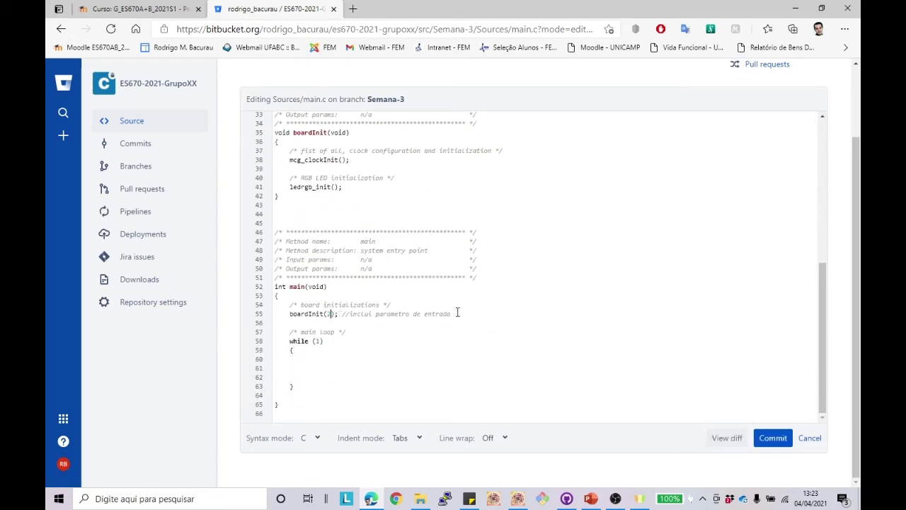
drag(456, 313, 352, 314)
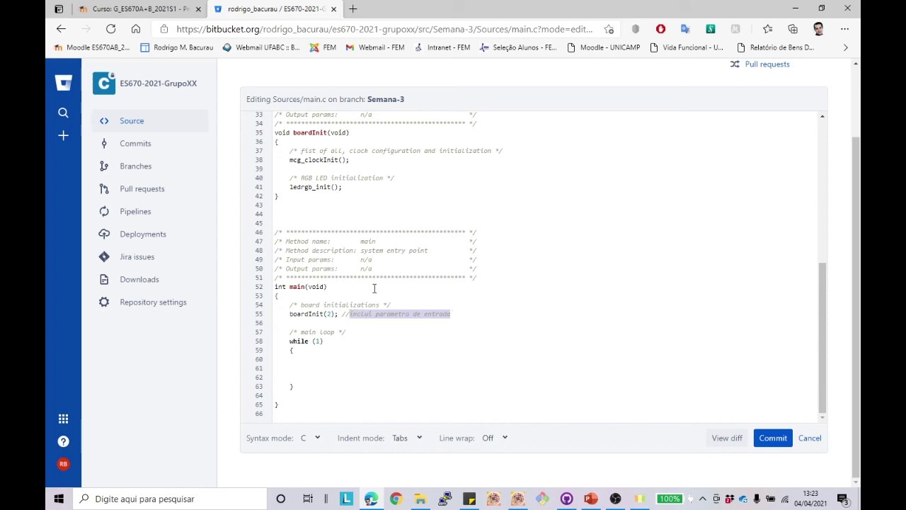
text(mude)
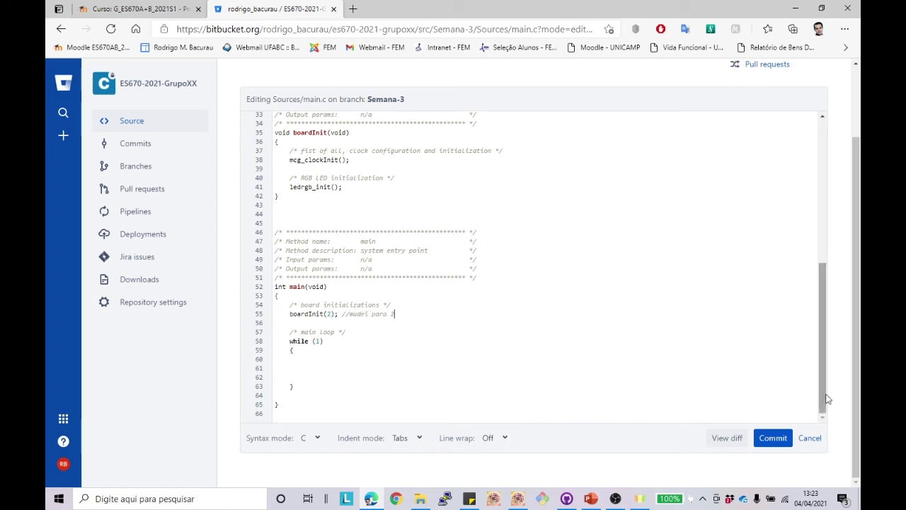
click(773, 438)
click(285, 311)
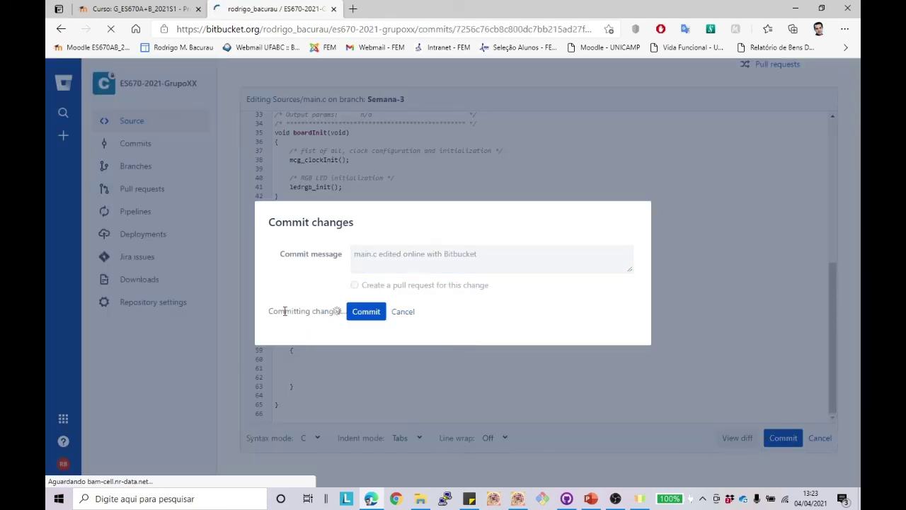
scroll(297, 315, down, 3)
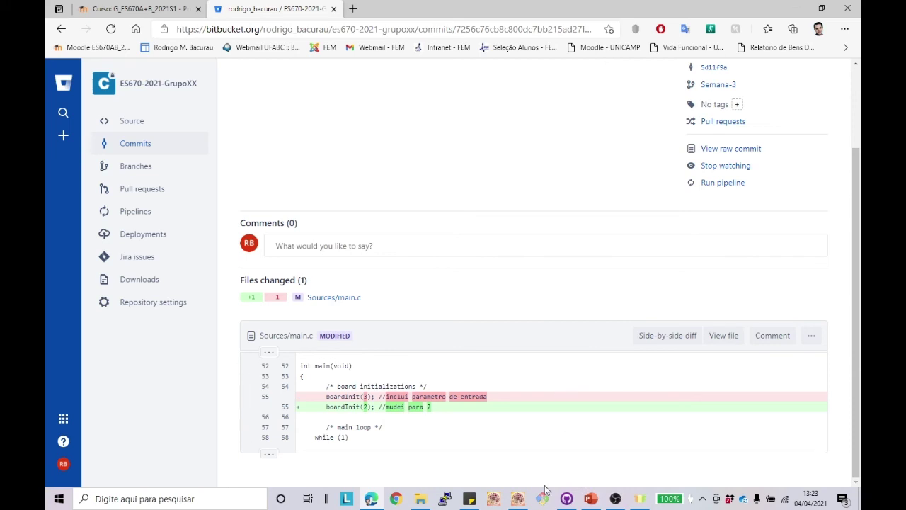
Step: Change line 55 in Kinetis to boardInit(1); //mudei para 1 and save main.c
click(516, 501)
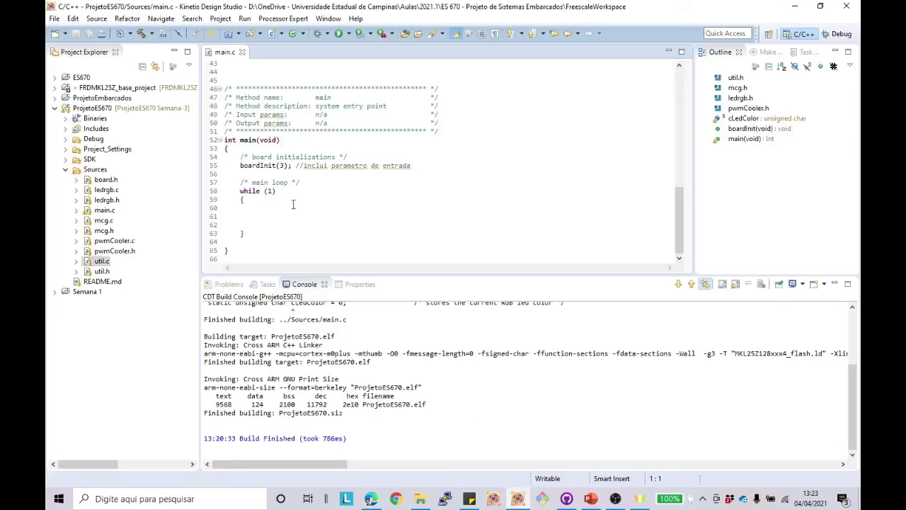
click(284, 165)
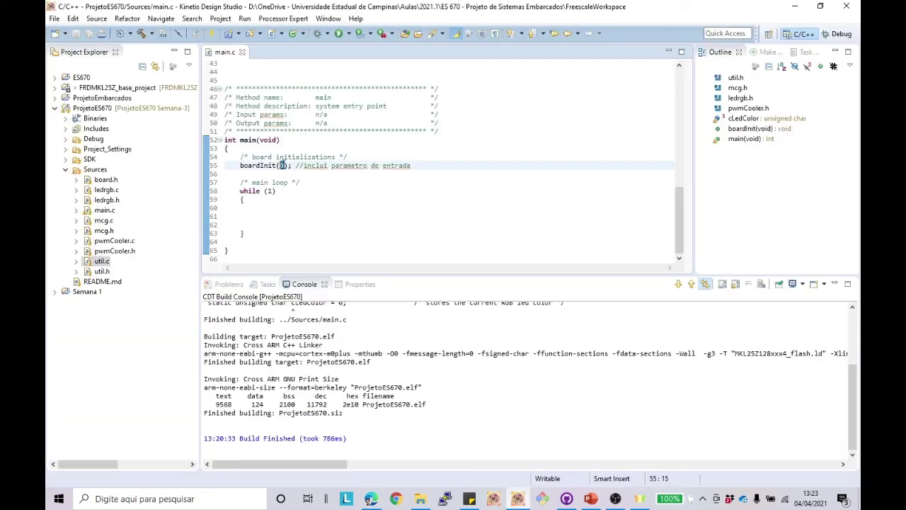
key(Delete)
text(1)
drag(425, 168, 304, 168)
text(mudei)
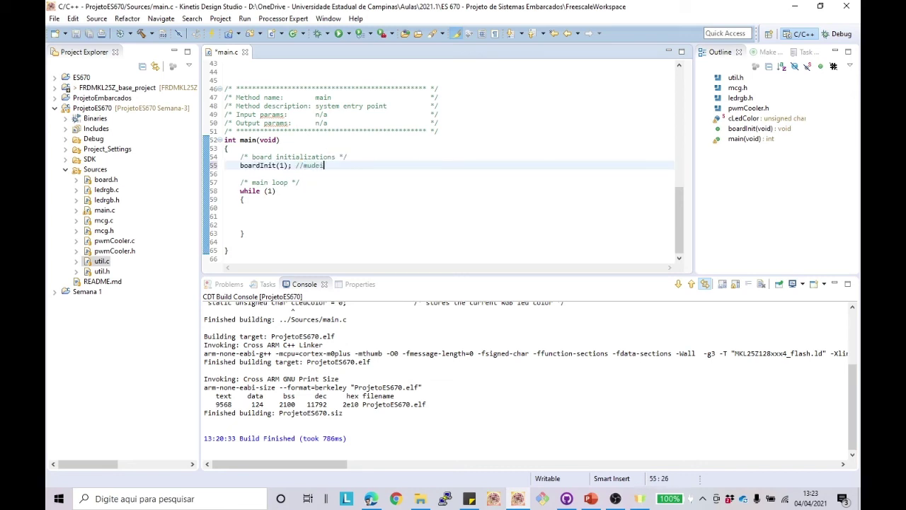
text( para 1)
click(566, 497)
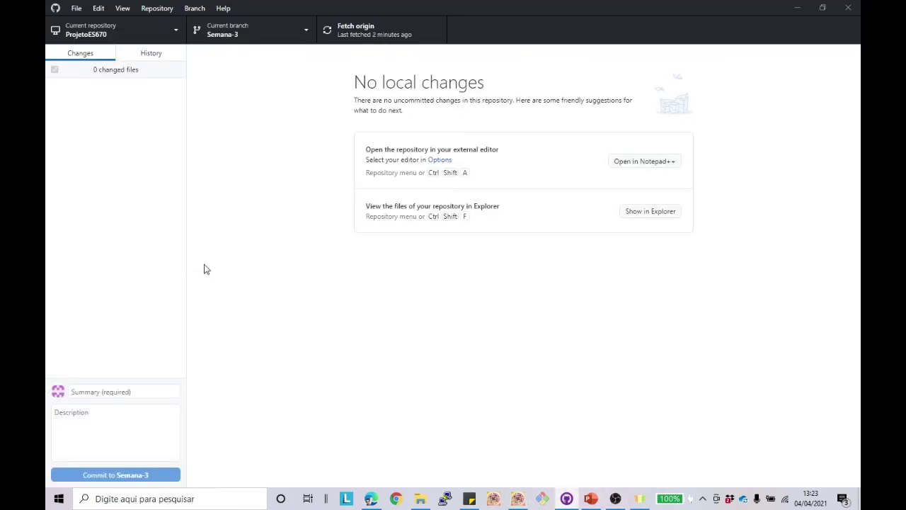
key(alt+Tab)
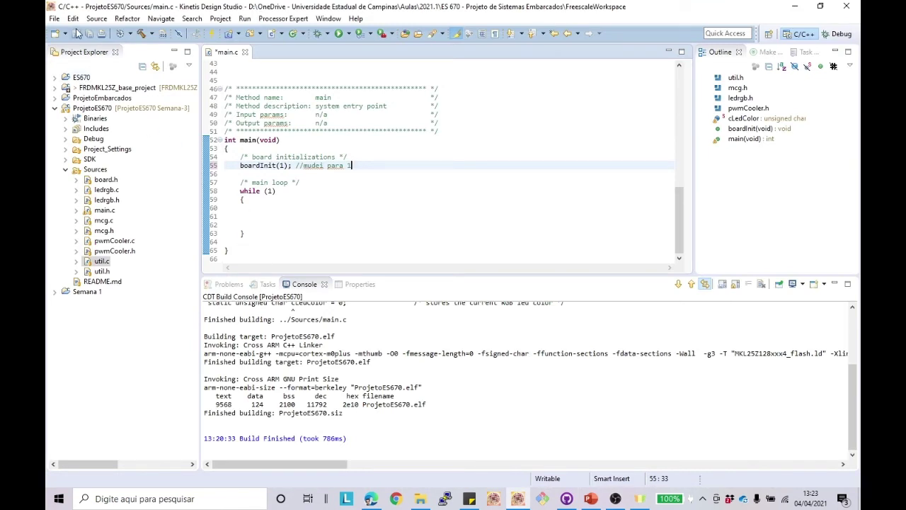
click(76, 34)
key(alt+Tab)
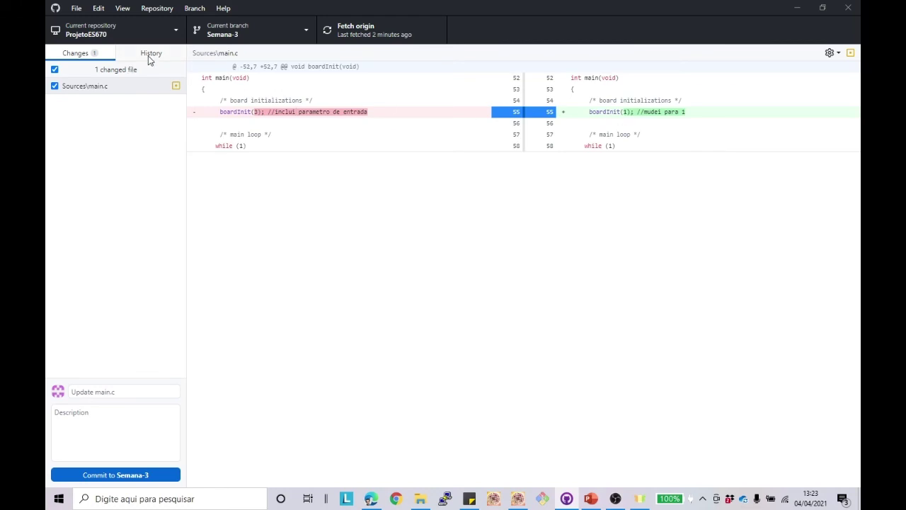
Step: Commit main.c to Semana-3 with a summary noting the initBoard parameter changed to 1
click(113, 393)
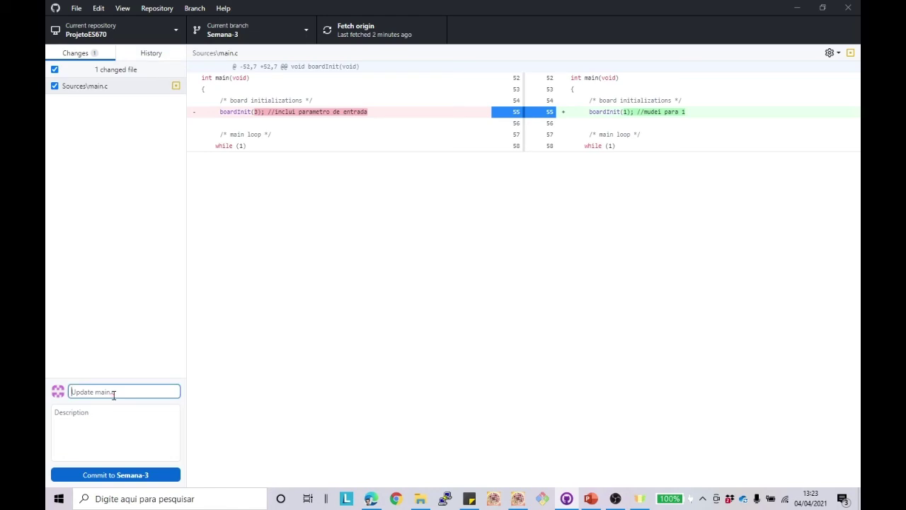
text(foi mudada)
text(o do initB)
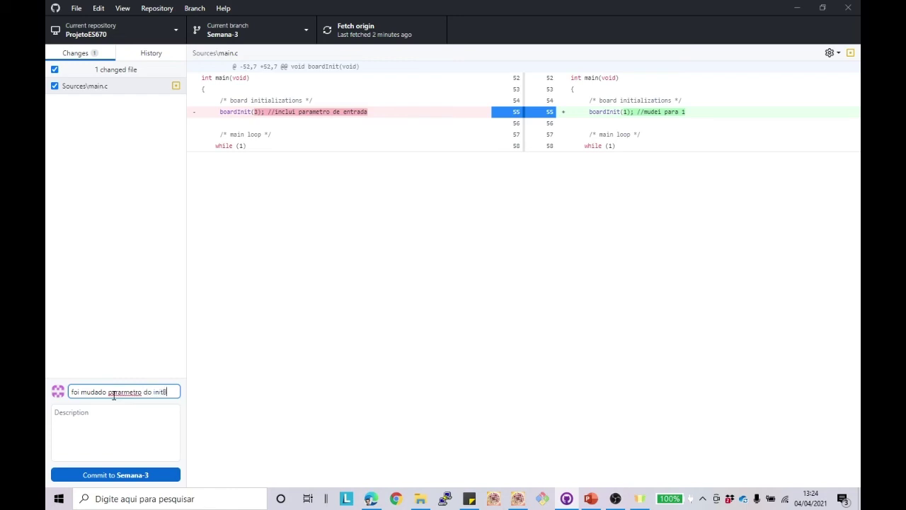
text(oard para 1)
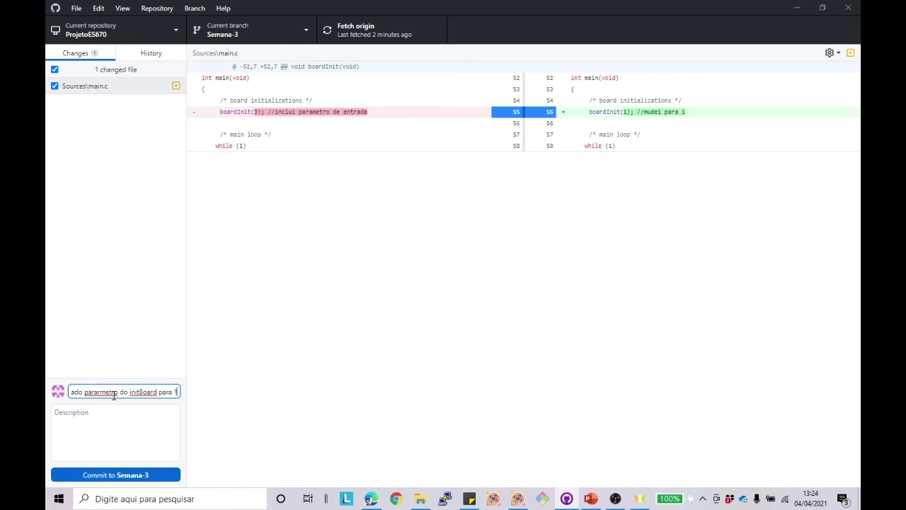
click(152, 474)
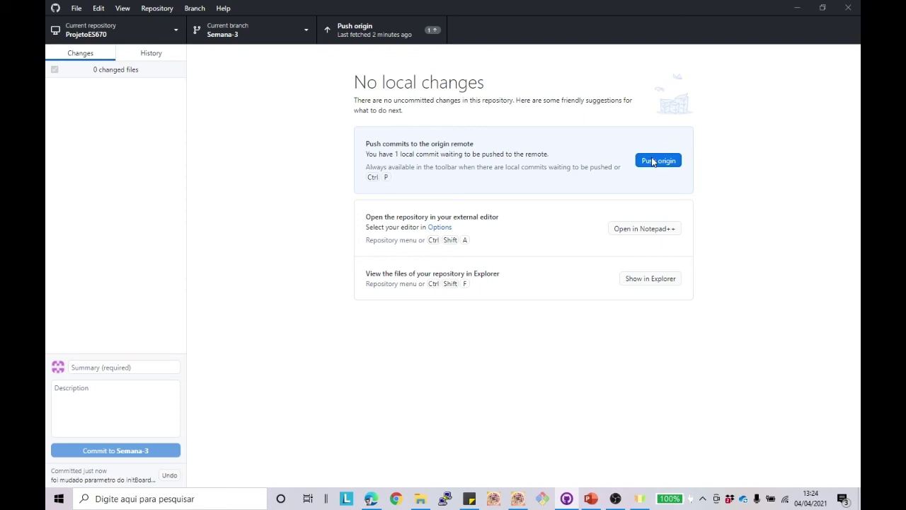
Step: Fetch the newer remote commits after the rejected push, then pull origin/Semana-3 into Semana-3
click(652, 162)
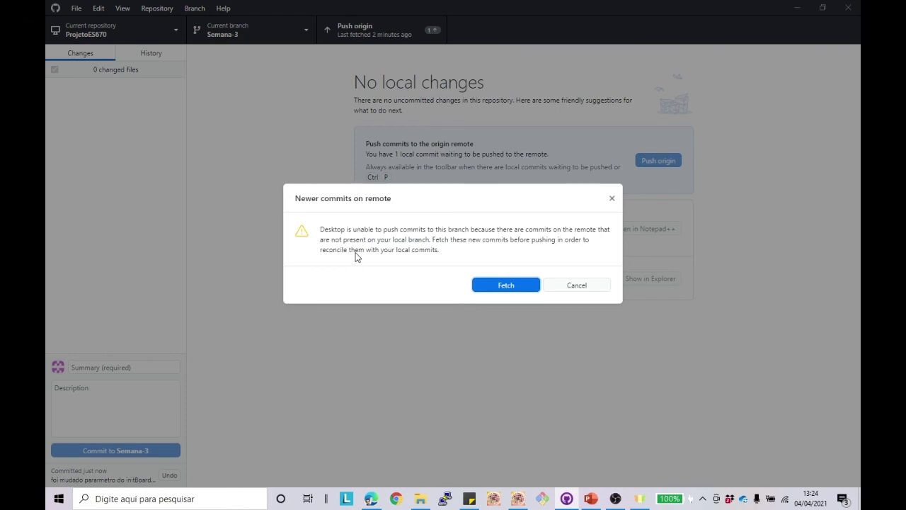
click(522, 290)
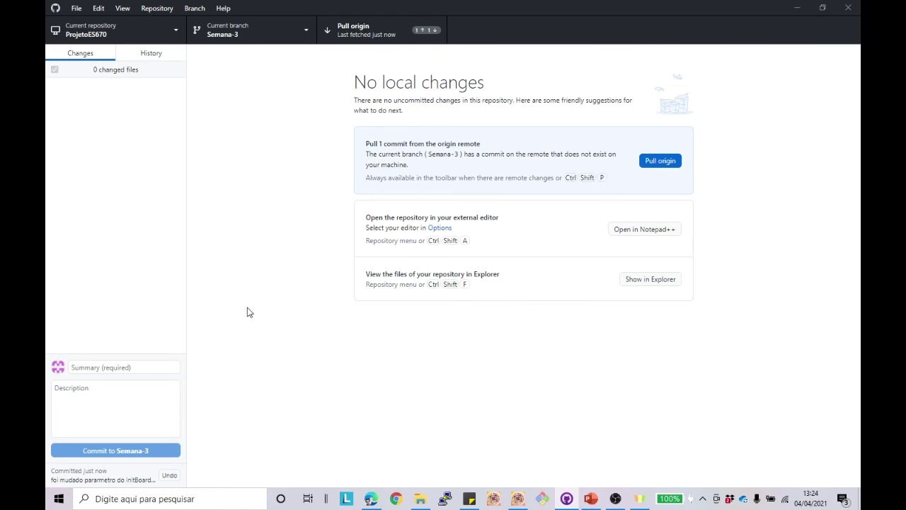
click(517, 498)
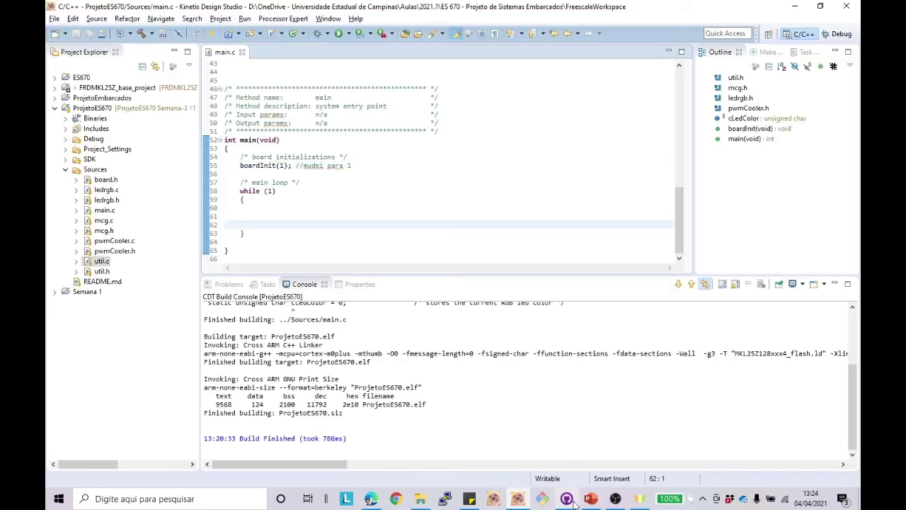
mouse_move(567, 501)
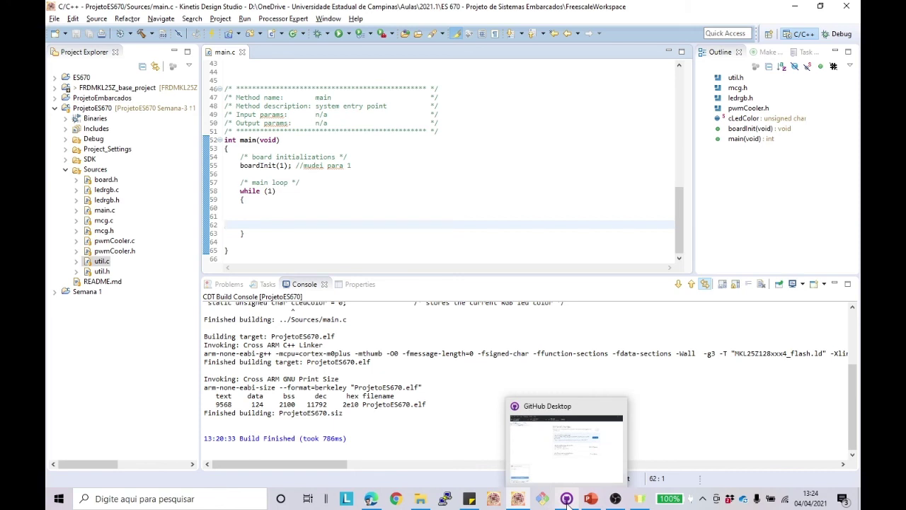
click(567, 498)
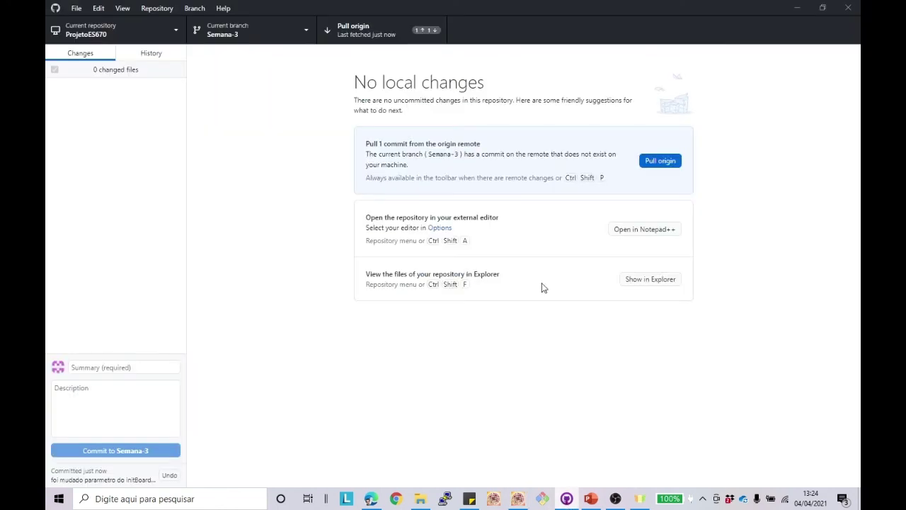
click(652, 168)
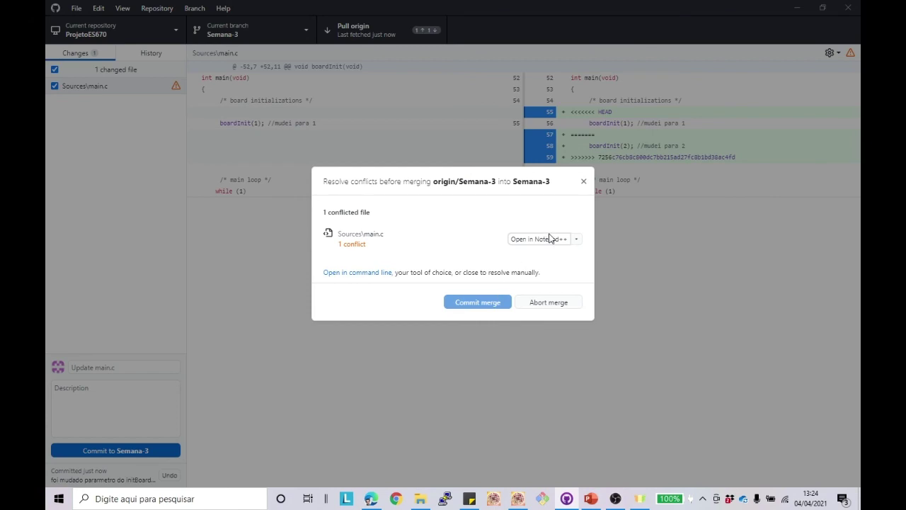
Step: Reload main.c and delete the boardInit(2) block and conflict markers, keeping boardInit(1); //mudei para 1
key(alt+Tab)
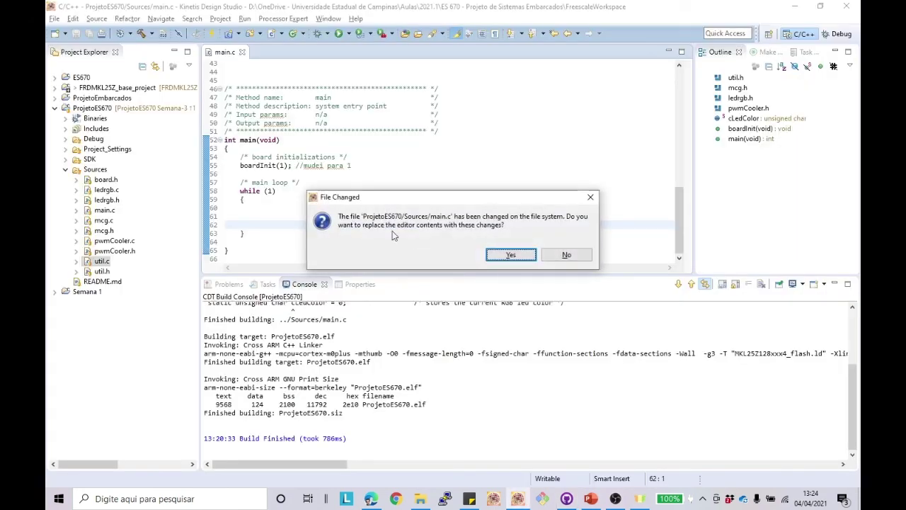
click(512, 256)
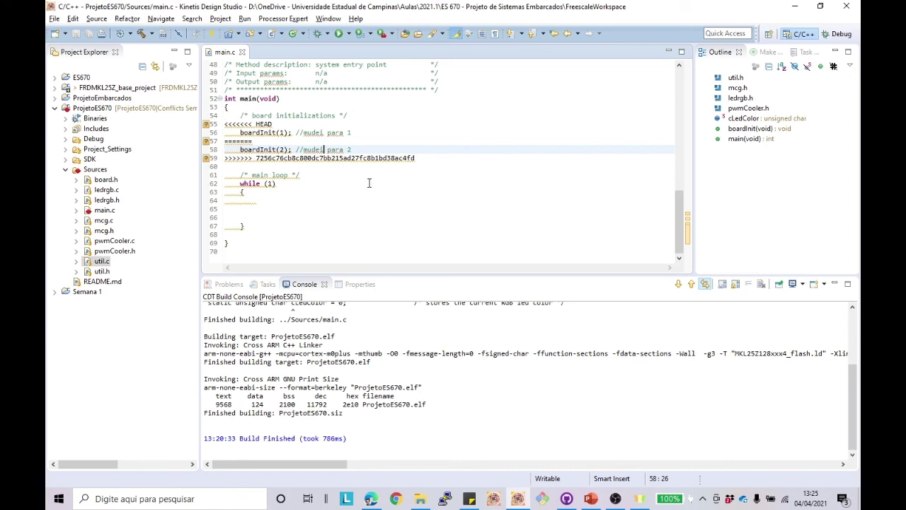
drag(418, 161, 224, 141)
key(BackSpace)
key(BackSpace)
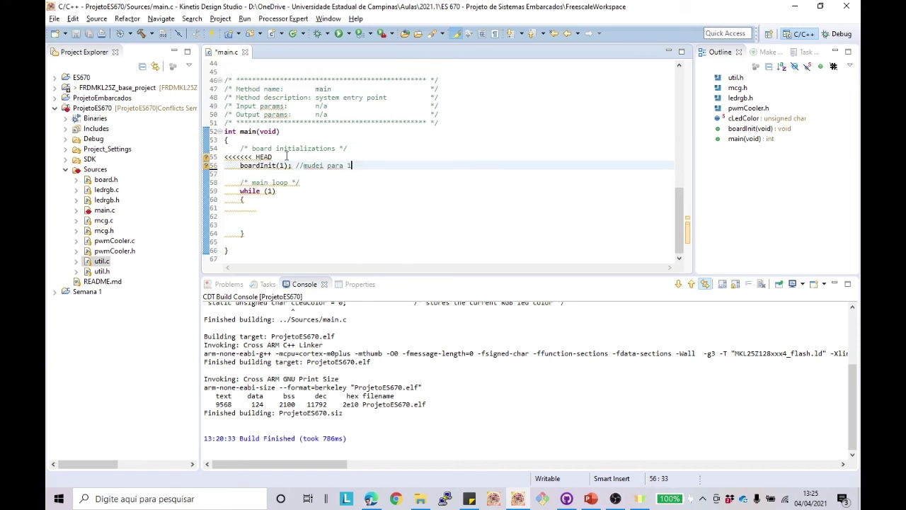
click(286, 156)
key(BackSpace)
key(BackSpace)
key(BackSpace)
key(BackSpace)
key(BackSpace)
key(BackSpace)
key(BackSpace)
key(BackSpace)
key(BackSpace)
key(BackSpace)
key(BackSpace)
key(BackSpace)
key(BackSpace)
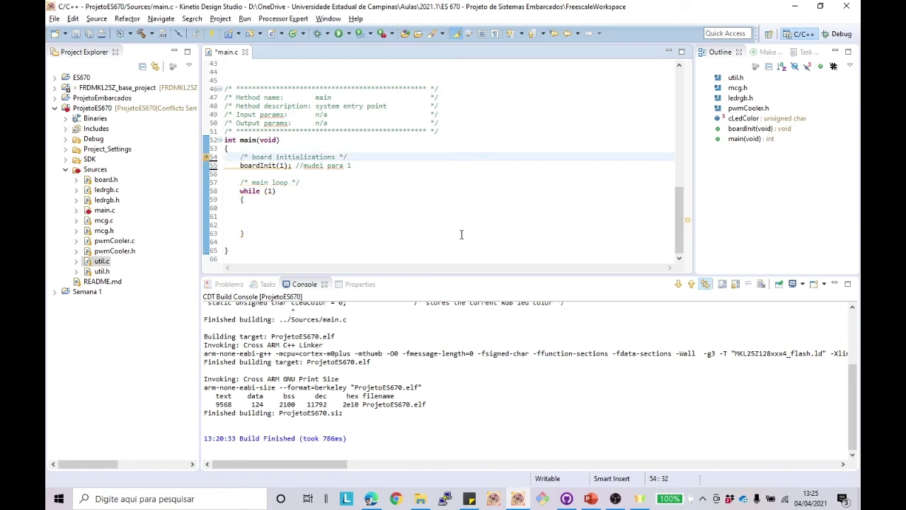
Step: Save the resolved main.c and confirm GitHub Desktop reports no conflicts remaining
click(566, 498)
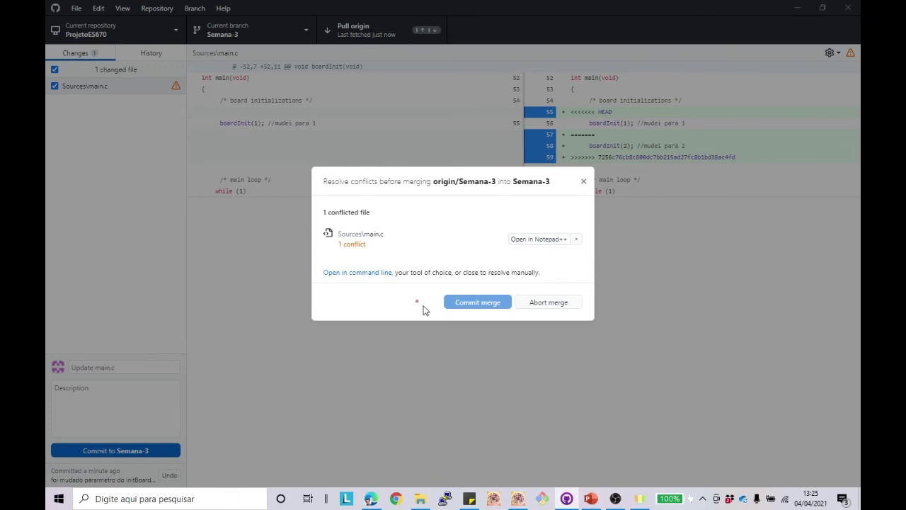
key(alt+Tab)
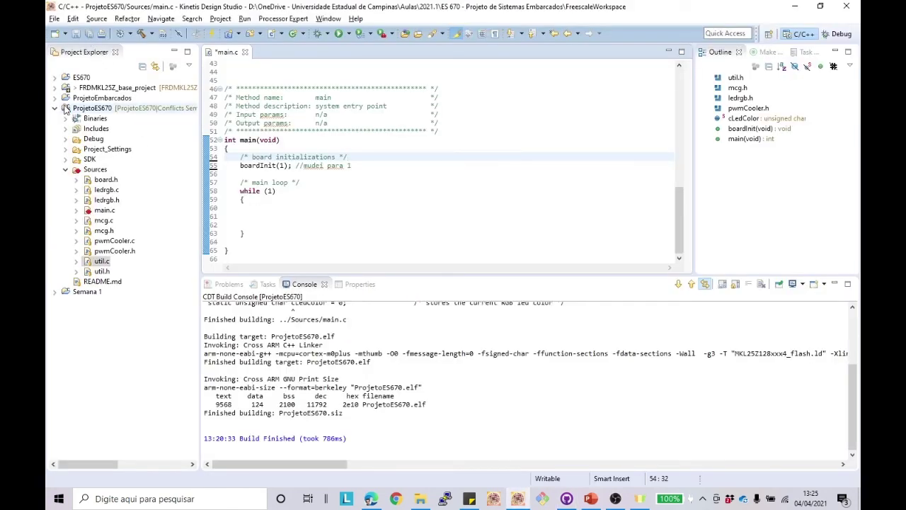
click(77, 33)
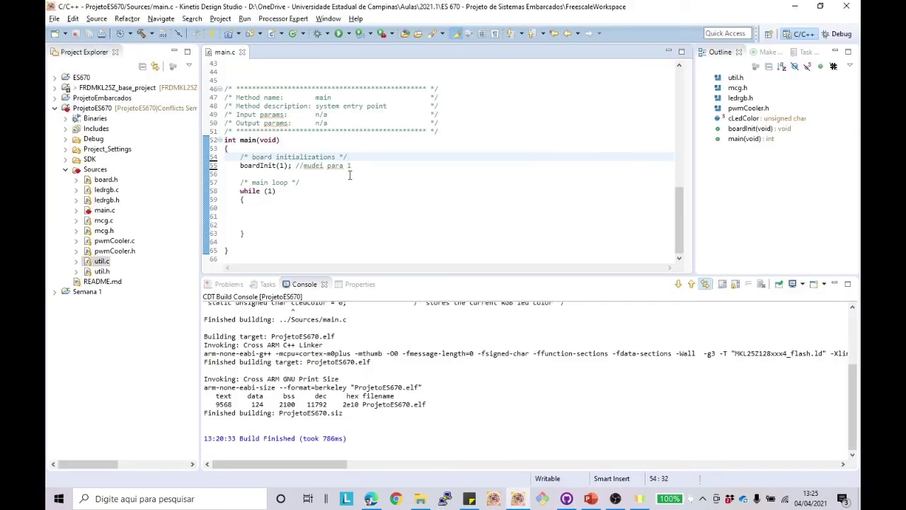
click(354, 217)
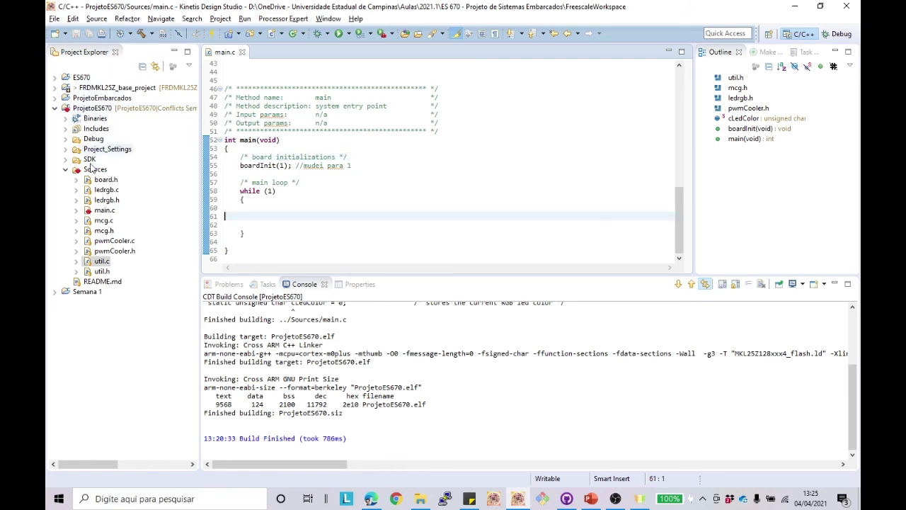
key(alt+Tab)
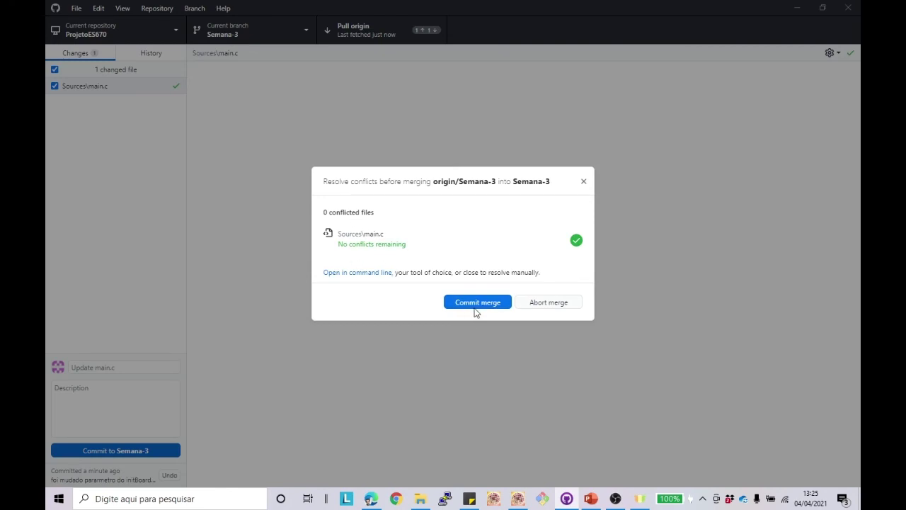
Step: Commit the merge of origin/Semana-3 and push both local commits to origin
click(474, 303)
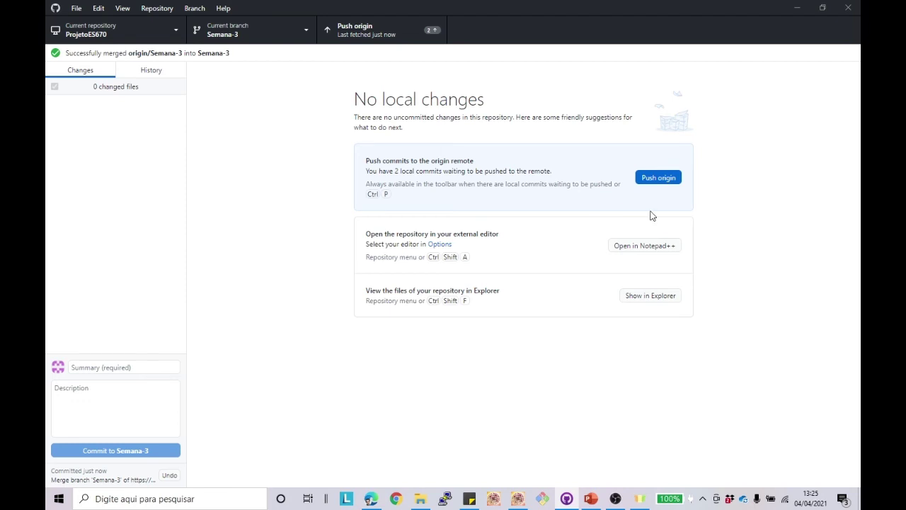
key(alt+Tab)
click(116, 191)
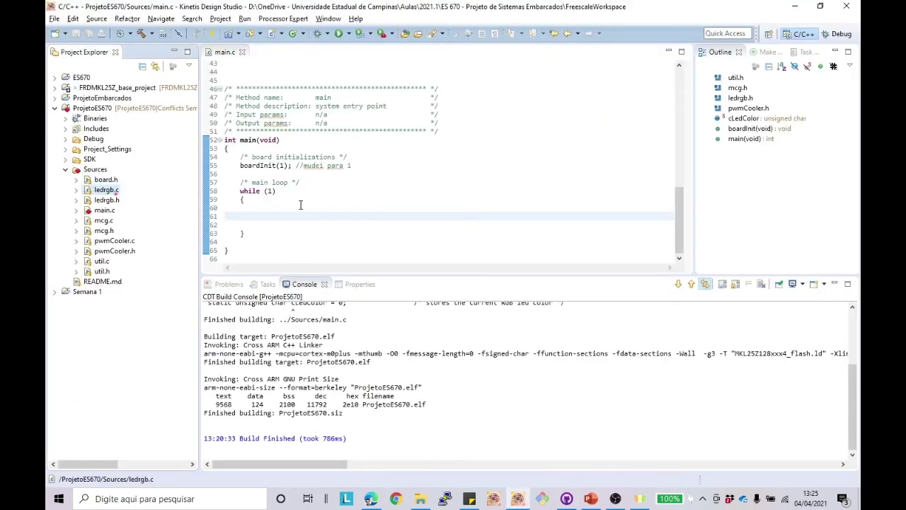
click(337, 194)
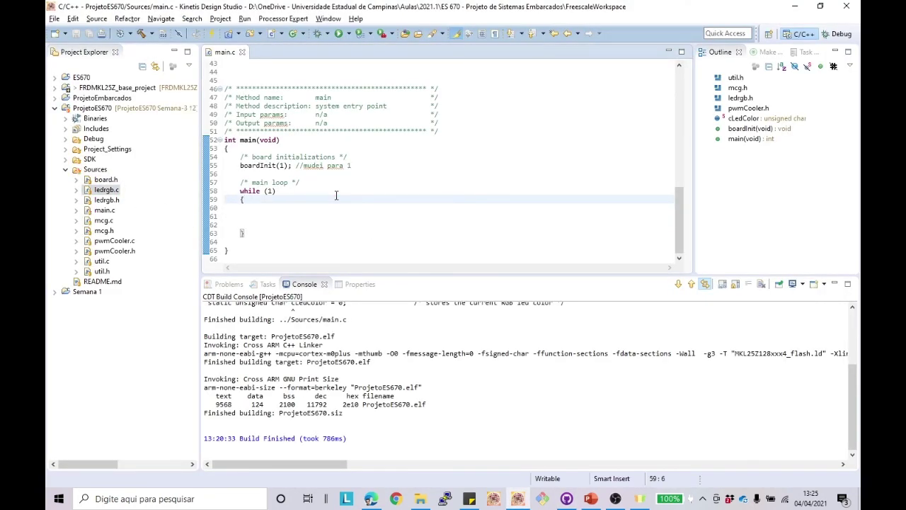
key(alt+Tab)
click(658, 161)
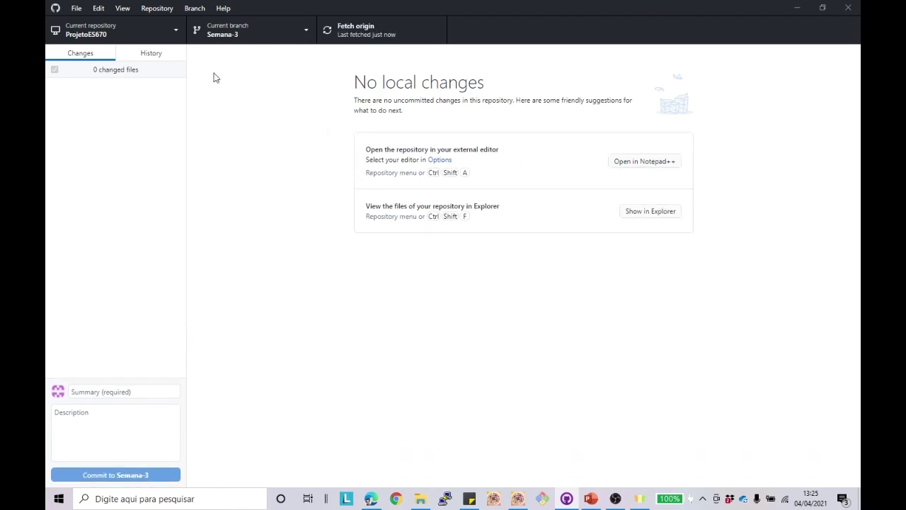
Step: Browse Semana-3's commit history, ending on the 'Inclusão dos arquivos base do projeto' commit
click(173, 32)
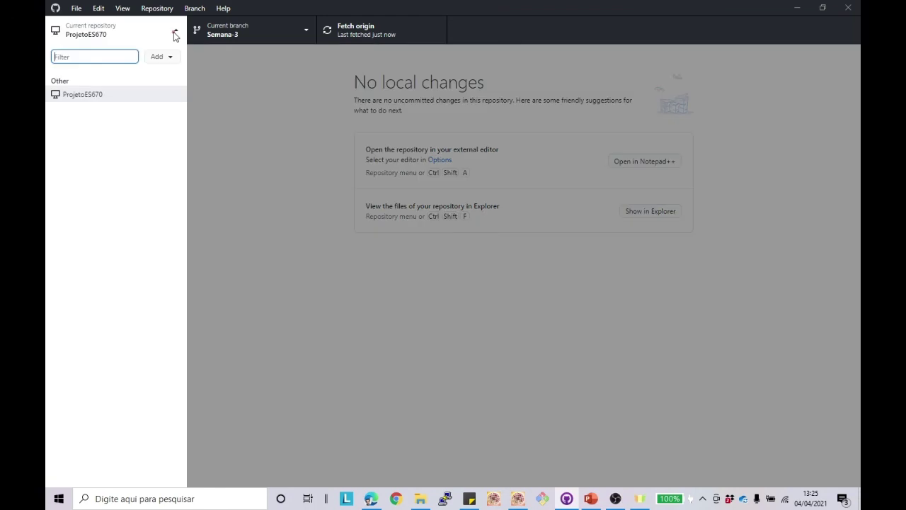
click(174, 32)
click(143, 57)
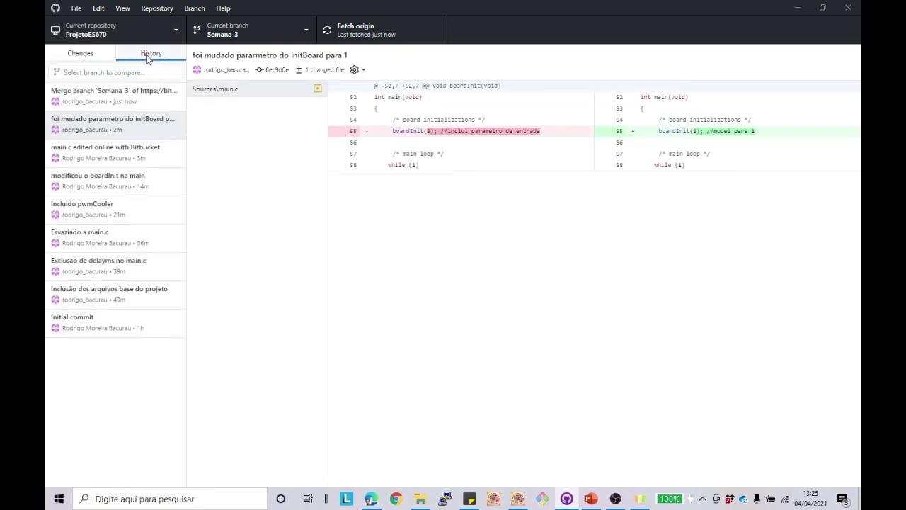
click(101, 287)
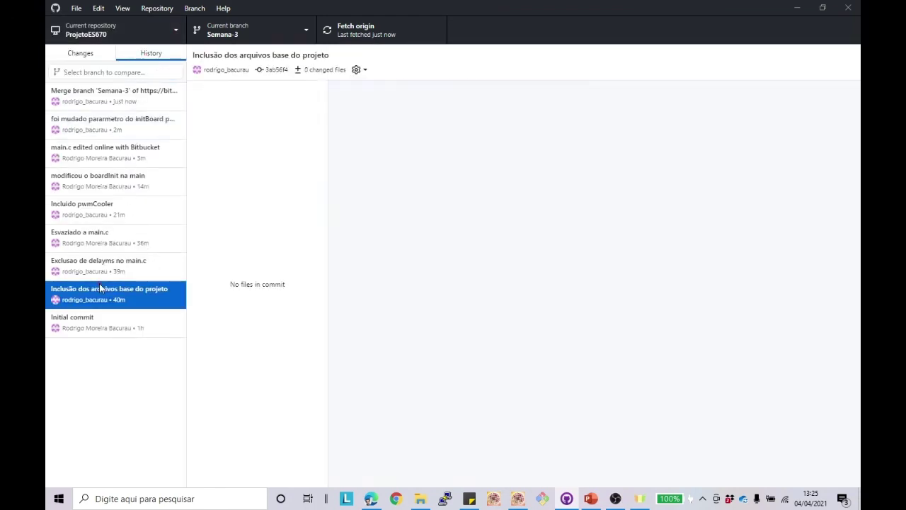
click(100, 268)
click(107, 243)
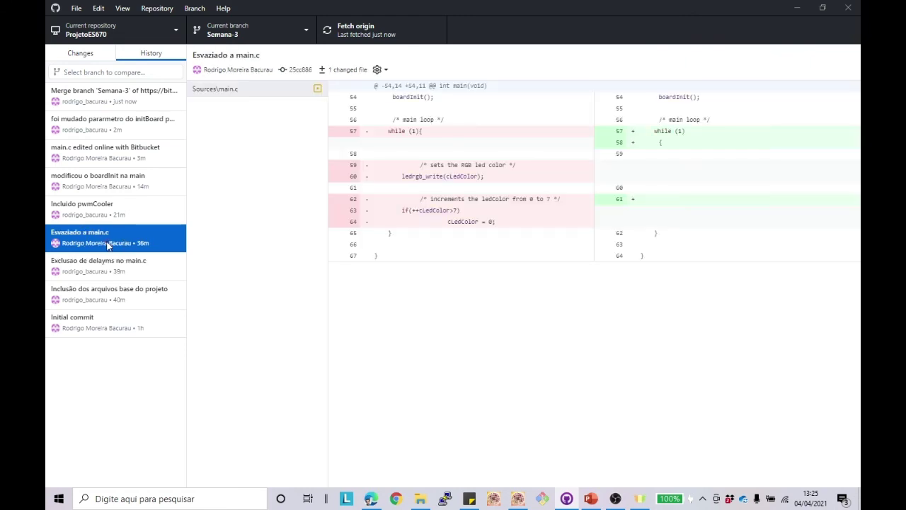
click(120, 208)
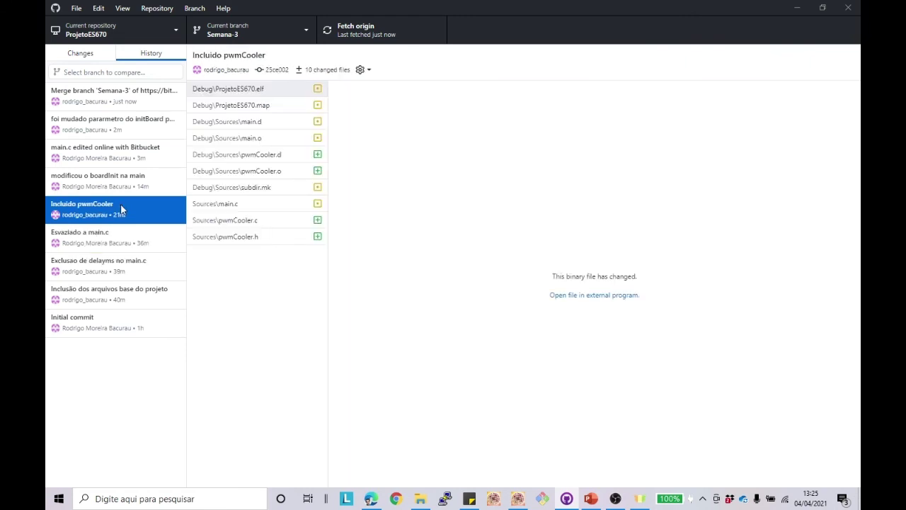
click(143, 292)
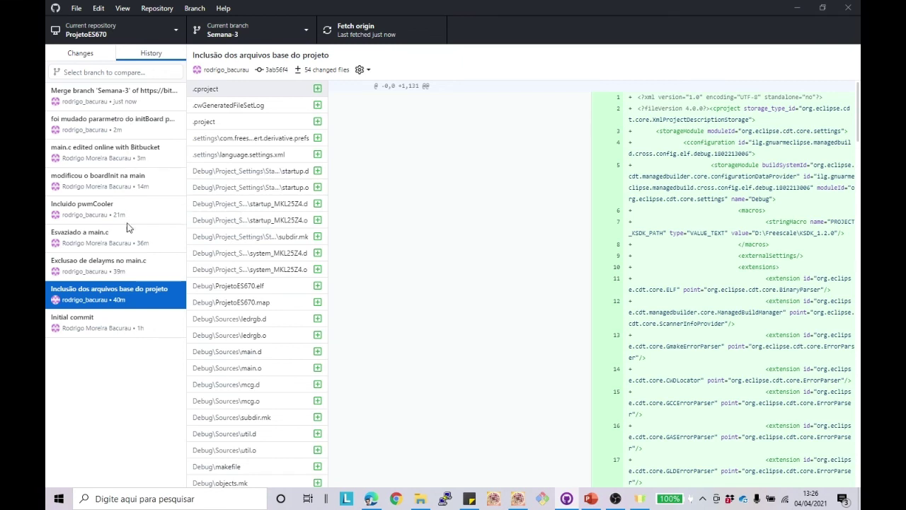
Step: Create tag v0.0 on the 'Inclusão dos arquivos base do projeto' commit
right_click(126, 299)
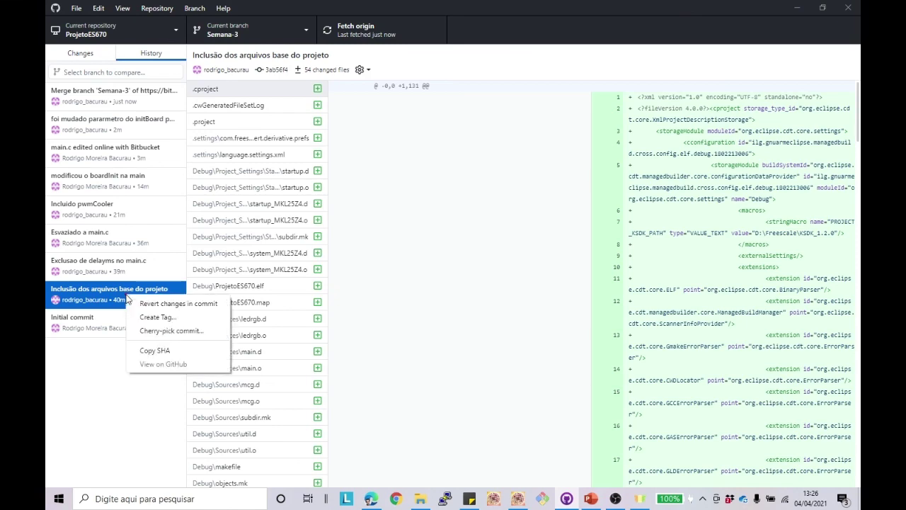
click(147, 316)
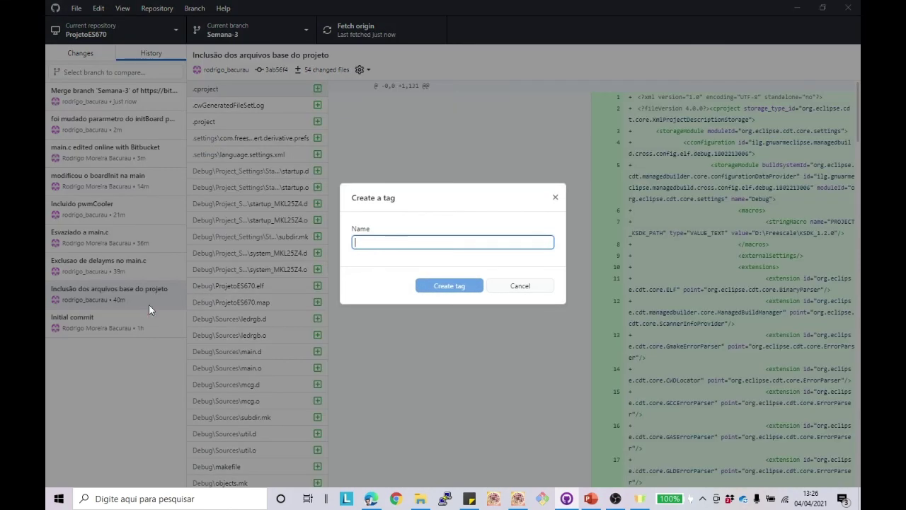
text(v1.0)
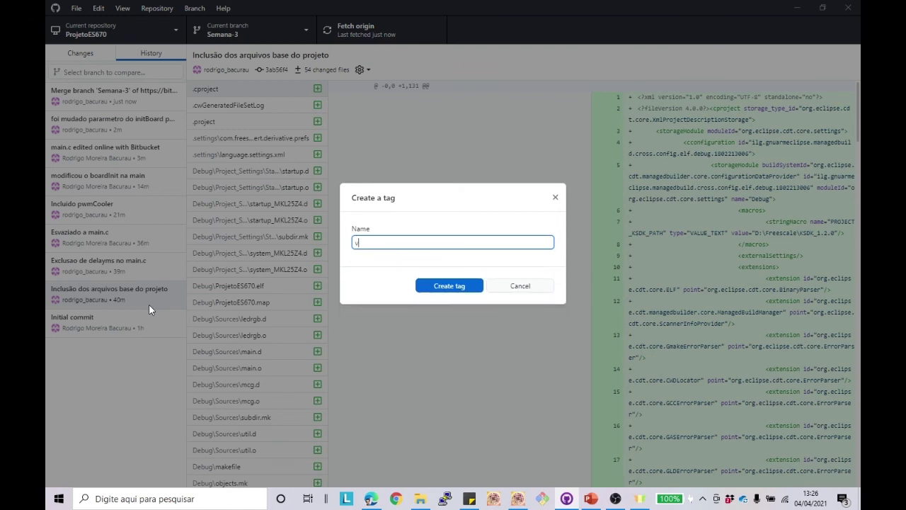
text(.0)
click(445, 286)
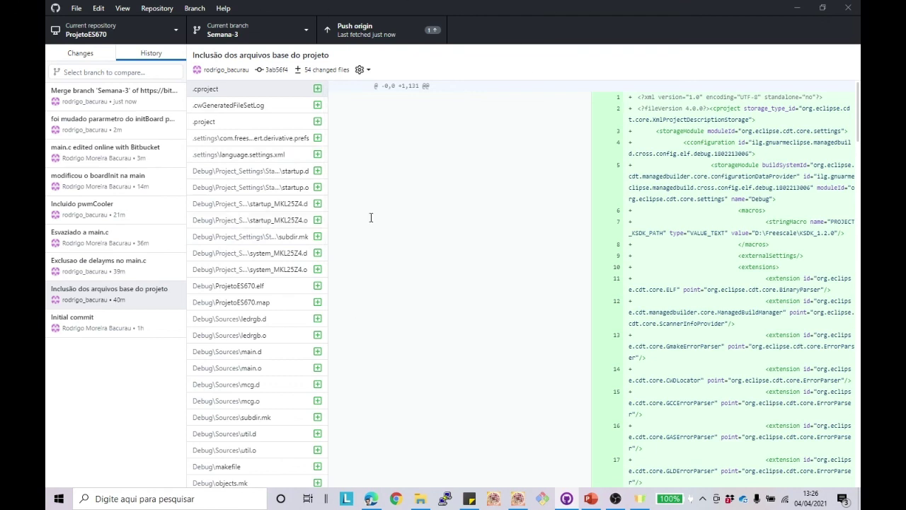
Step: Look through GitHub Desktop's menu bar options
click(123, 9)
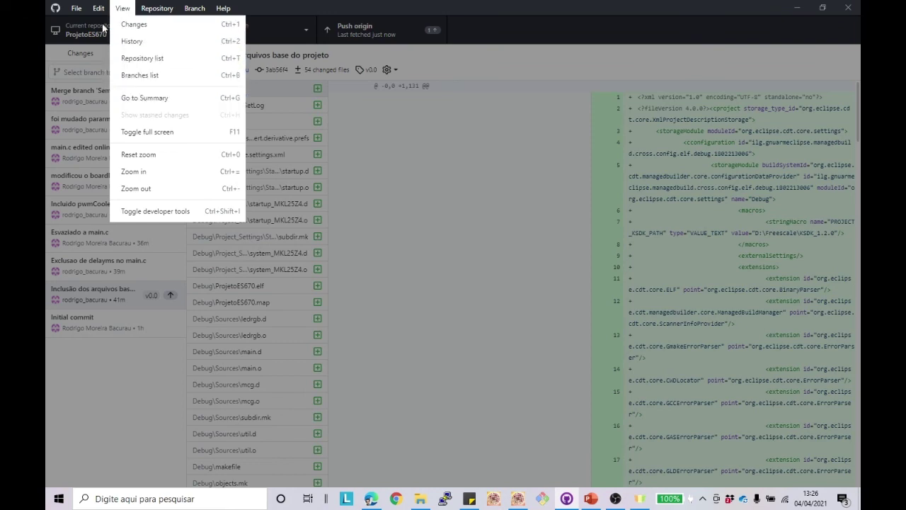
mouse_move(98, 17)
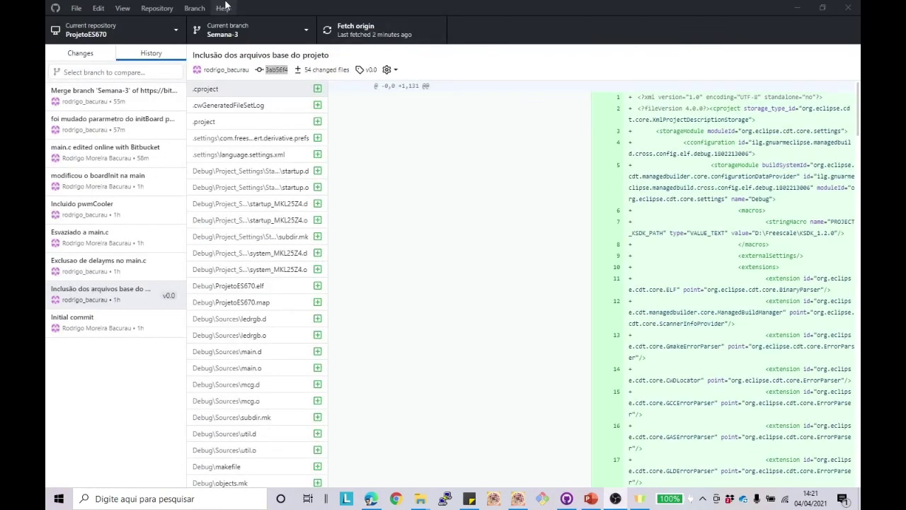
click(128, 11)
Step: Open a Command Prompt in the repository and run git checkout v0.0, detaching HEAD at 3ab56f4
mouse_move(157, 9)
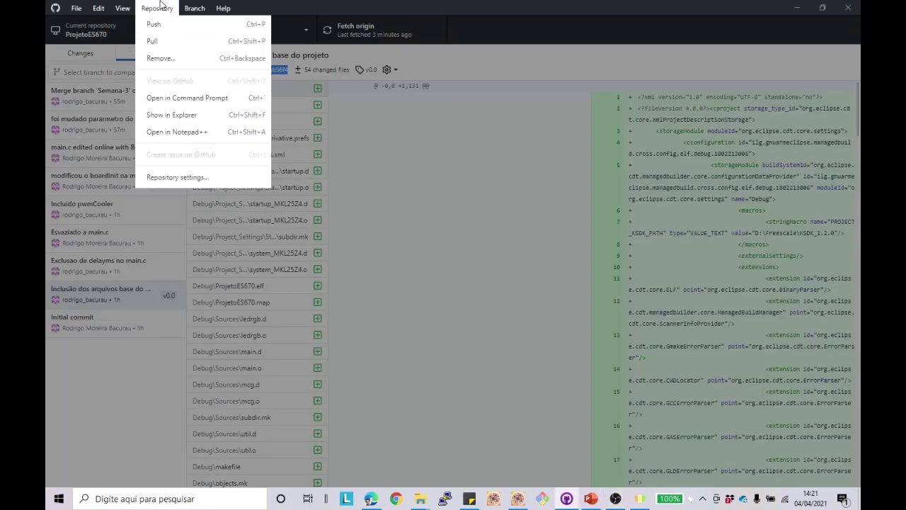
click(167, 101)
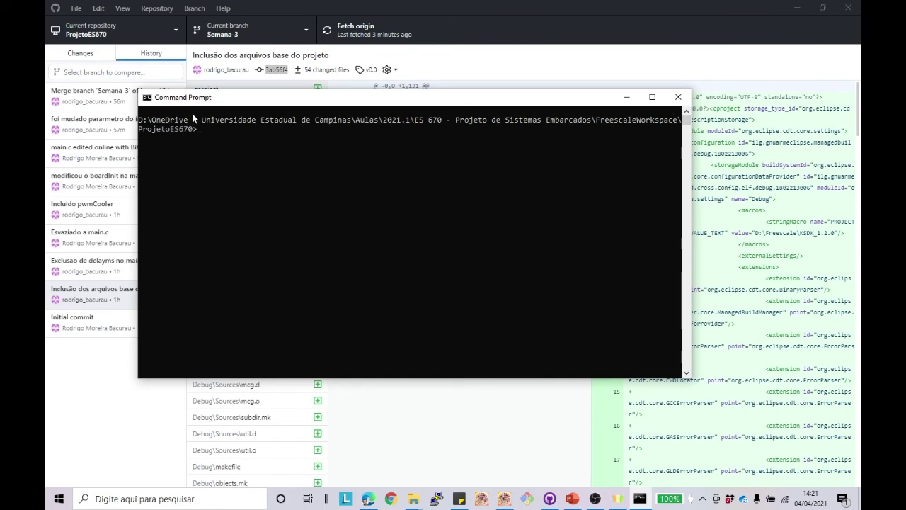
drag(246, 100, 391, 112)
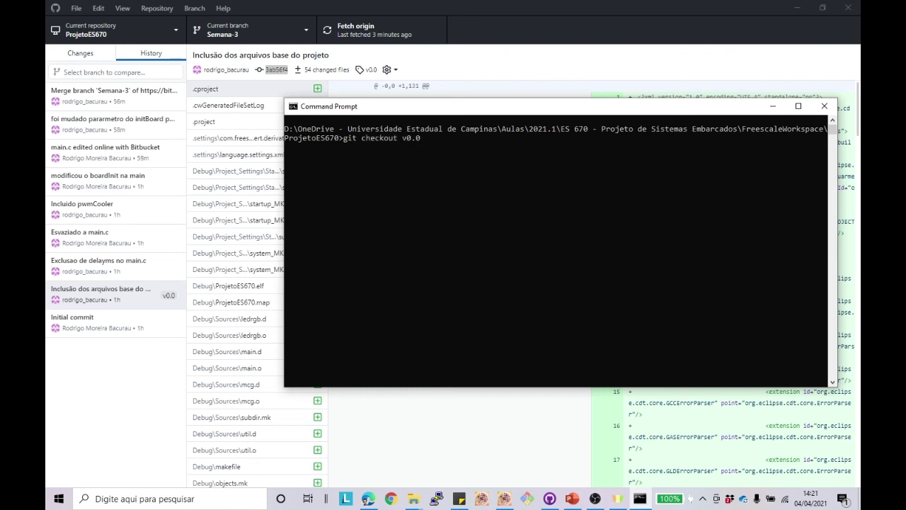
key(Return)
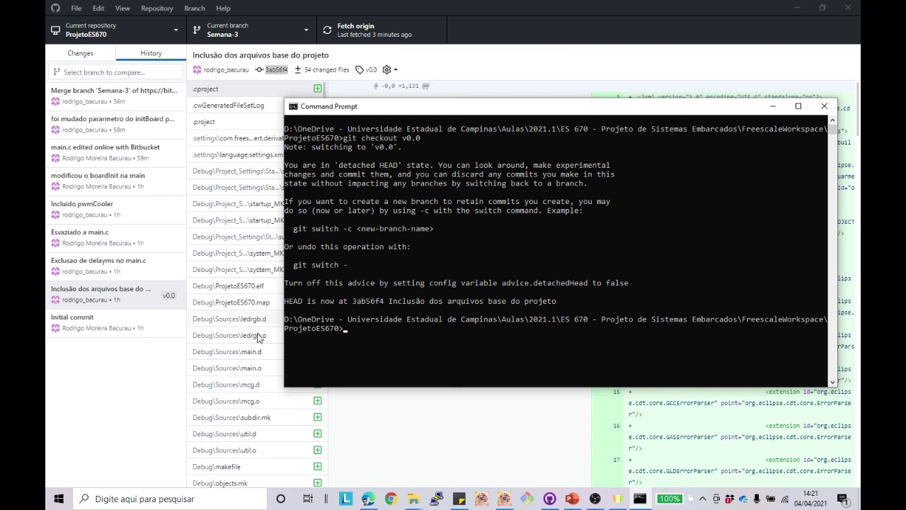
click(143, 399)
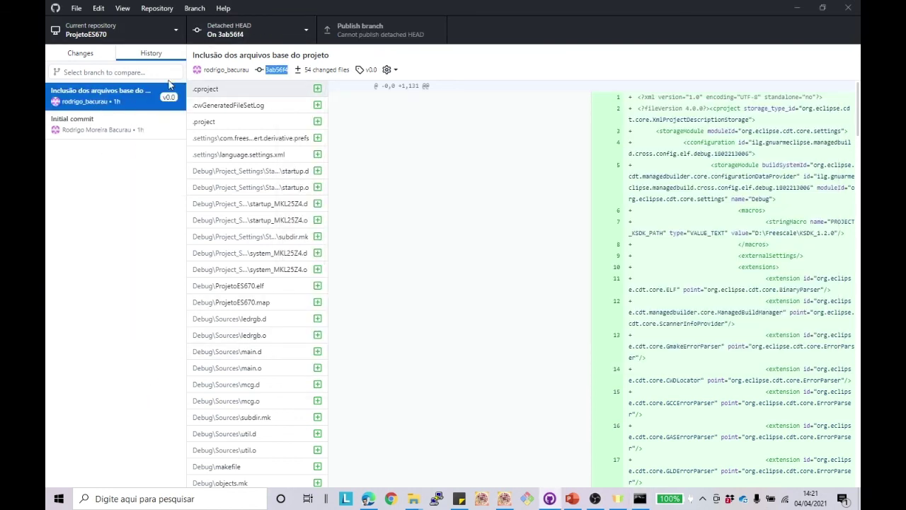
Step: Confirm Detached HEAD in the branch list and view the v0.0 base commit's 54 changed files
click(304, 30)
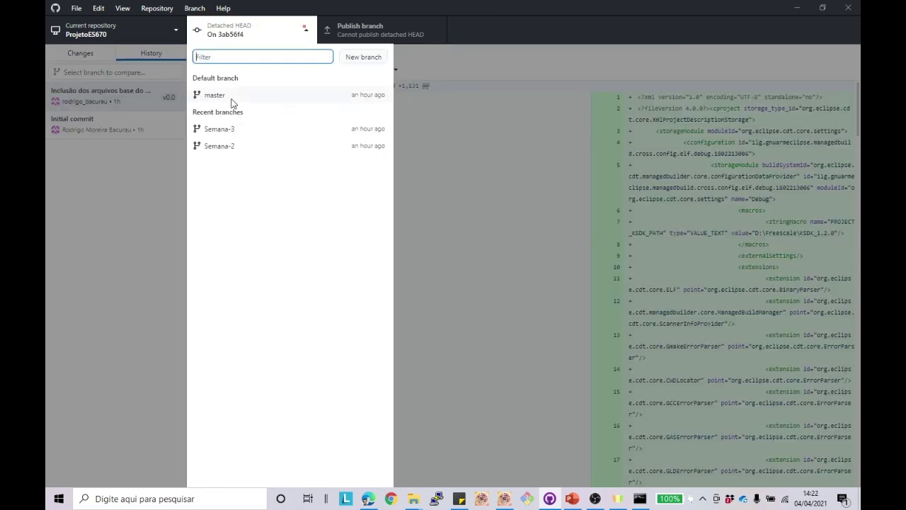
click(250, 31)
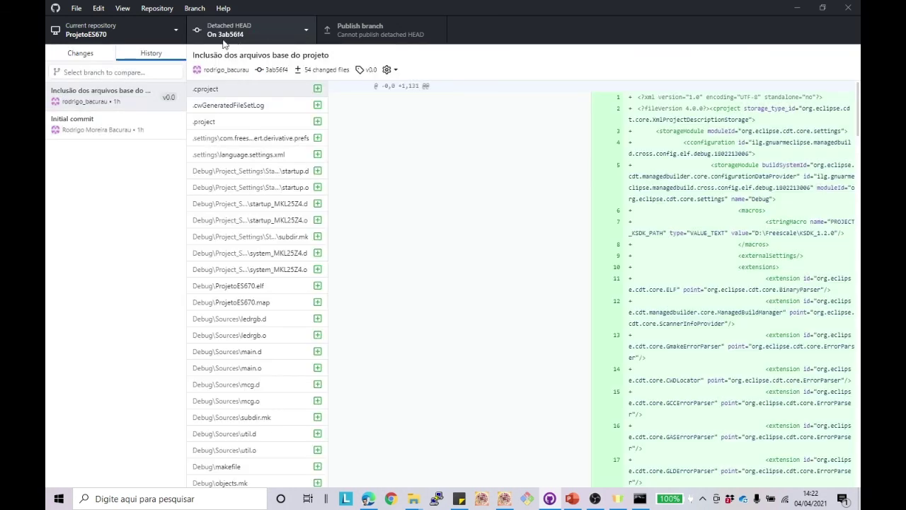
click(139, 106)
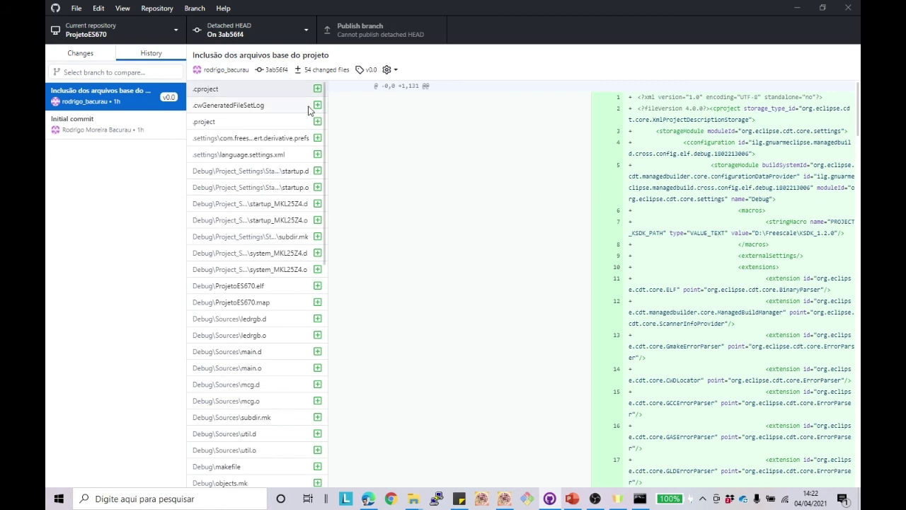
click(504, 498)
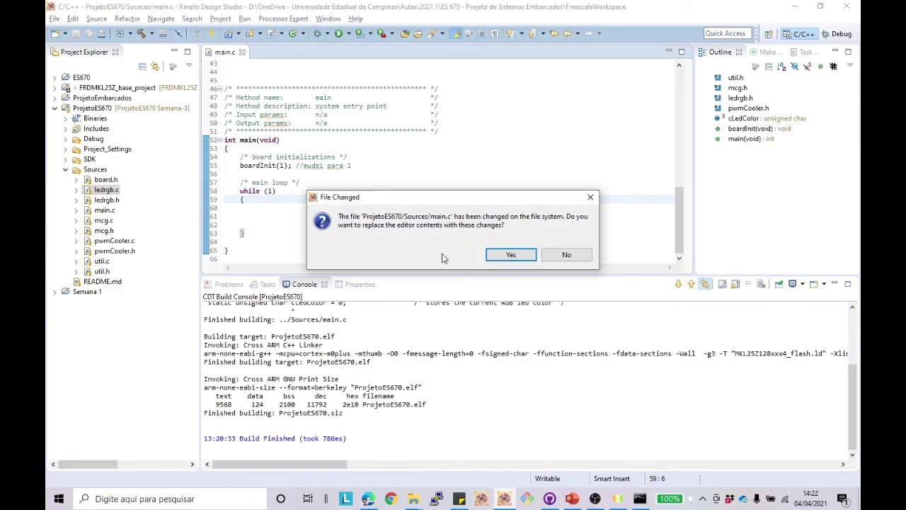
Step: Reload main.c with its v0.0 contents and browse the ProjetoES670 folder in Explorer
click(504, 255)
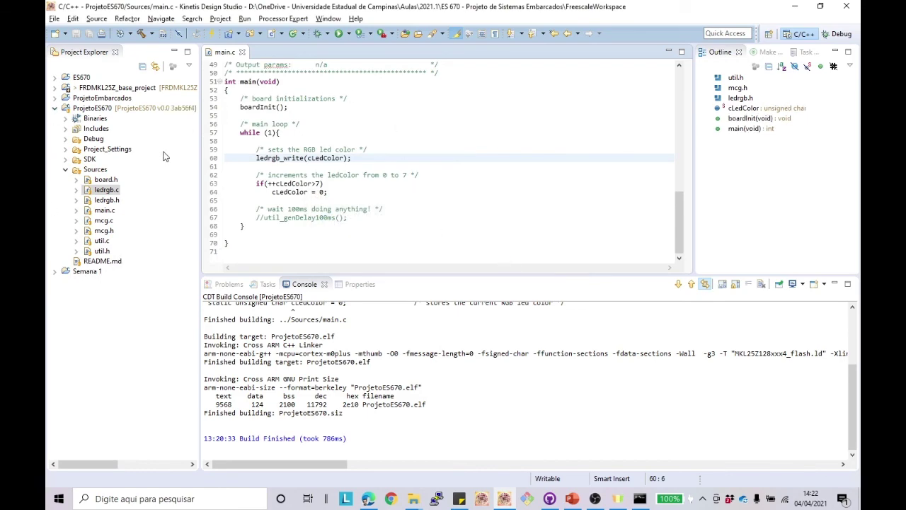
mouse_move(413, 498)
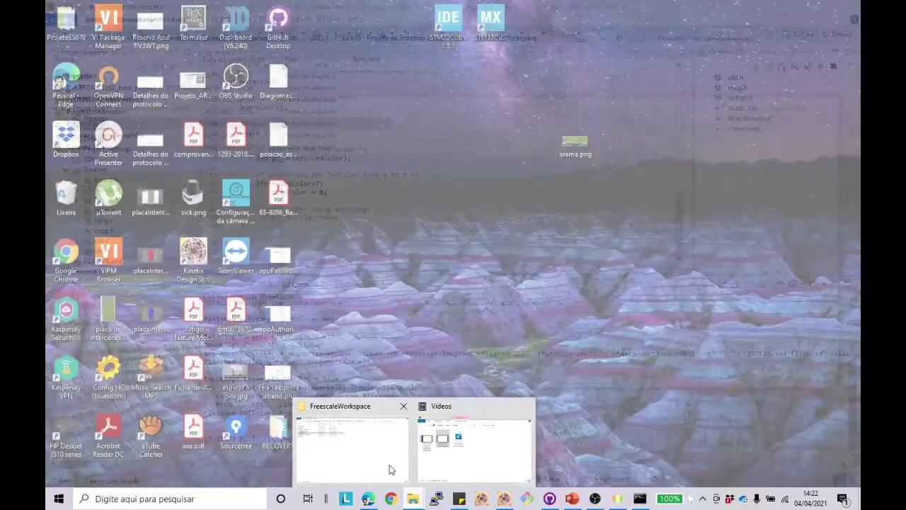
click(390, 467)
click(102, 124)
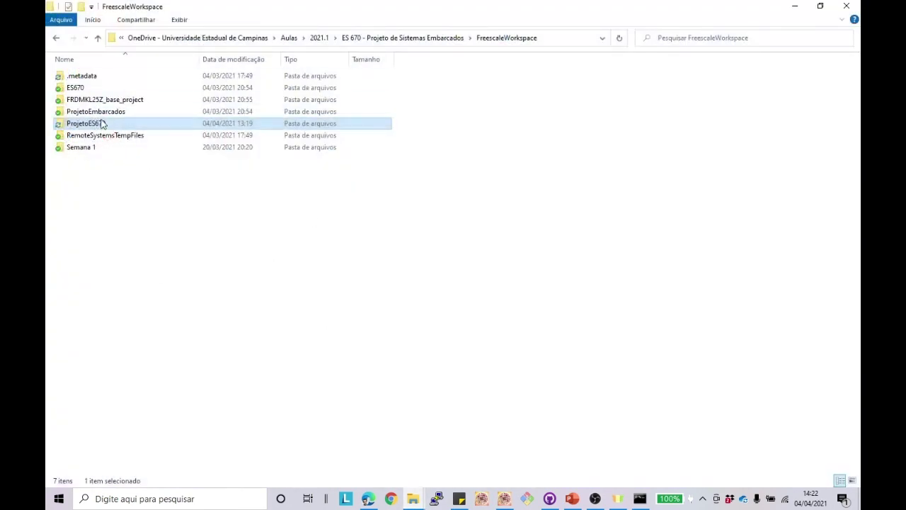
double_click(102, 124)
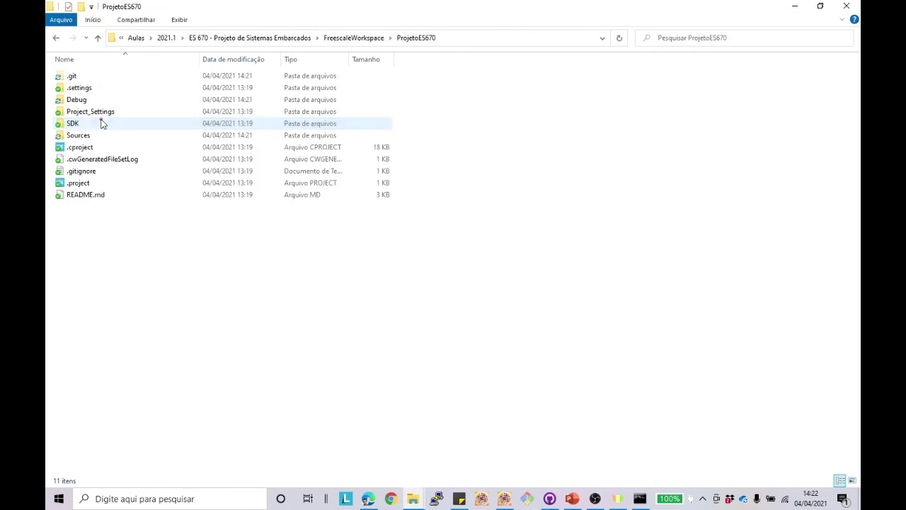
click(56, 38)
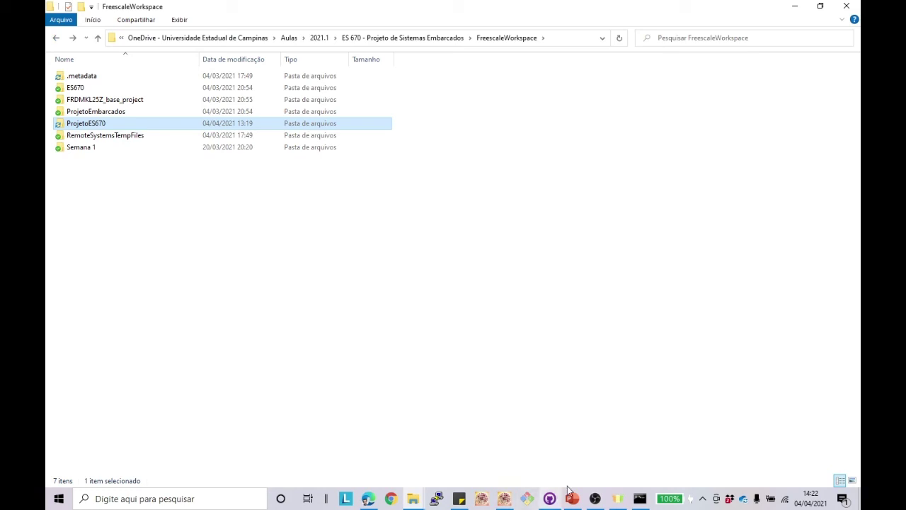
Step: Switch GitHub Desktop back to the master branch
click(549, 498)
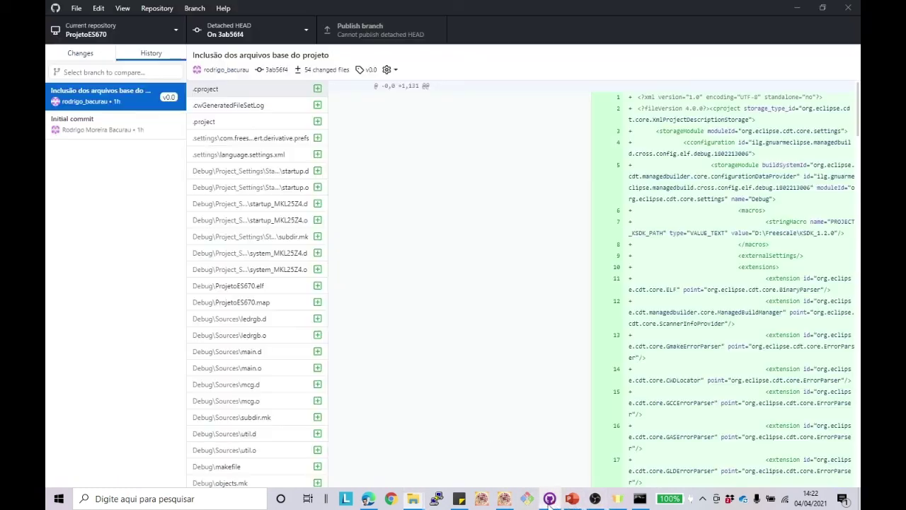
click(247, 34)
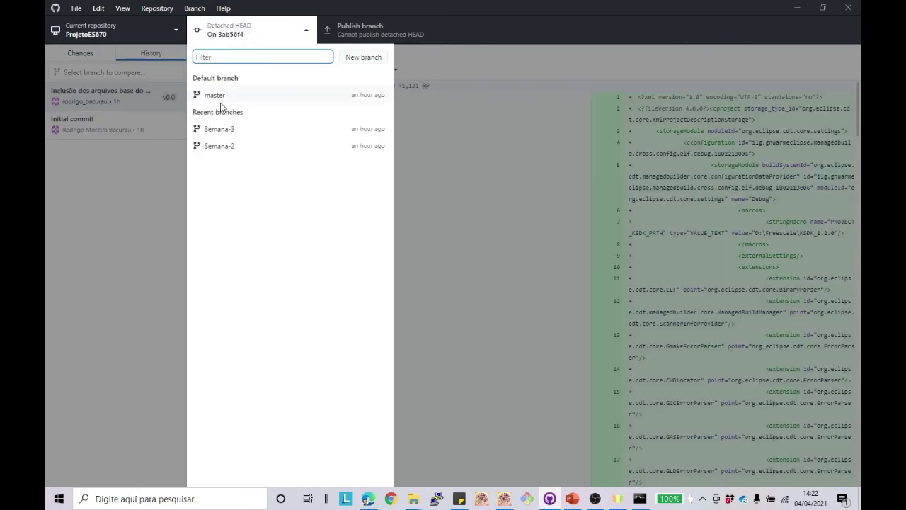
click(219, 95)
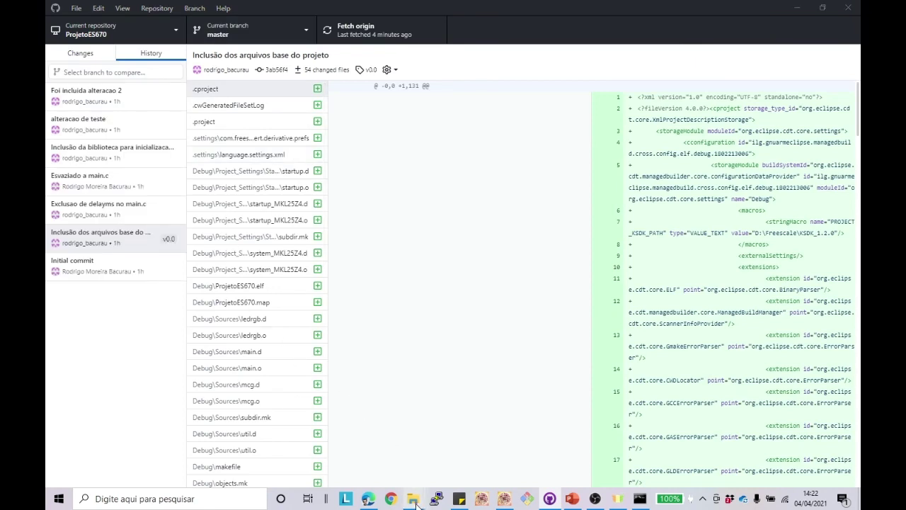
Step: Open the ProjetoES670 folder in Explorer to list its contents, then return to GitHub Desktop
mouse_move(413, 499)
click(325, 434)
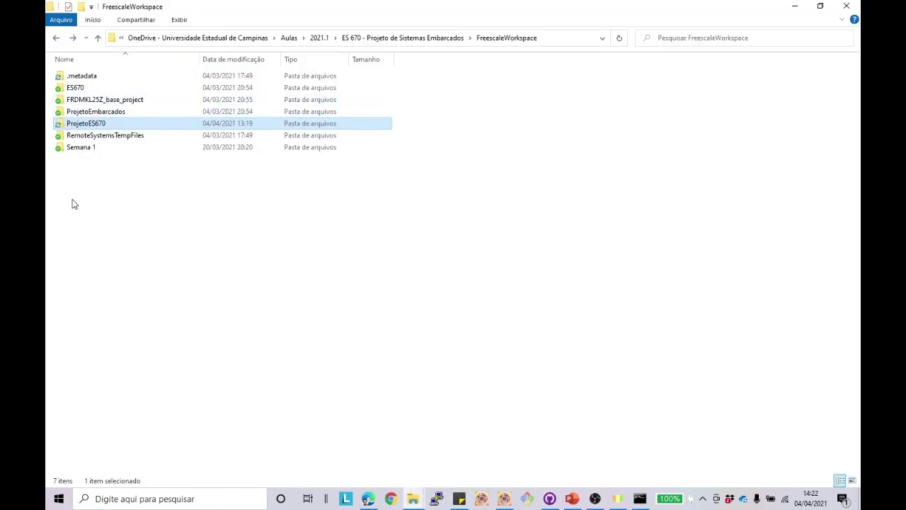
double_click(84, 125)
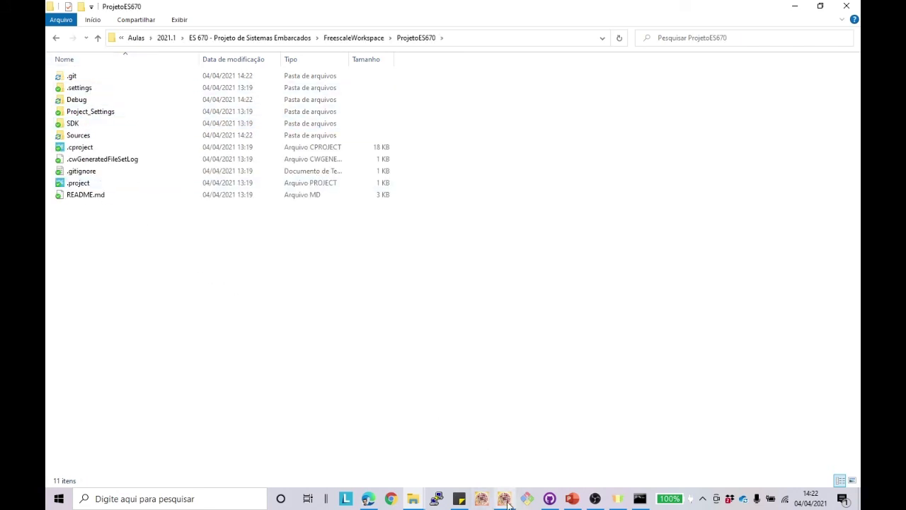
mouse_move(508, 503)
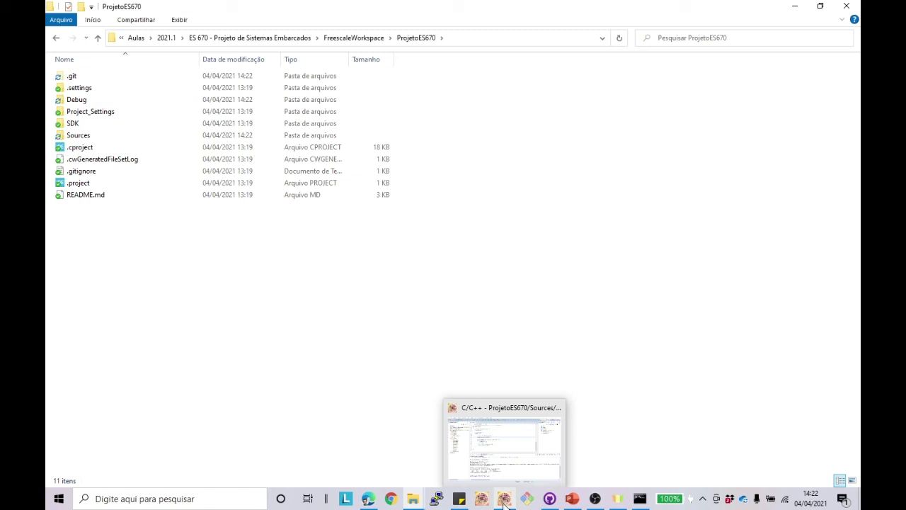
key(alt+Tab)
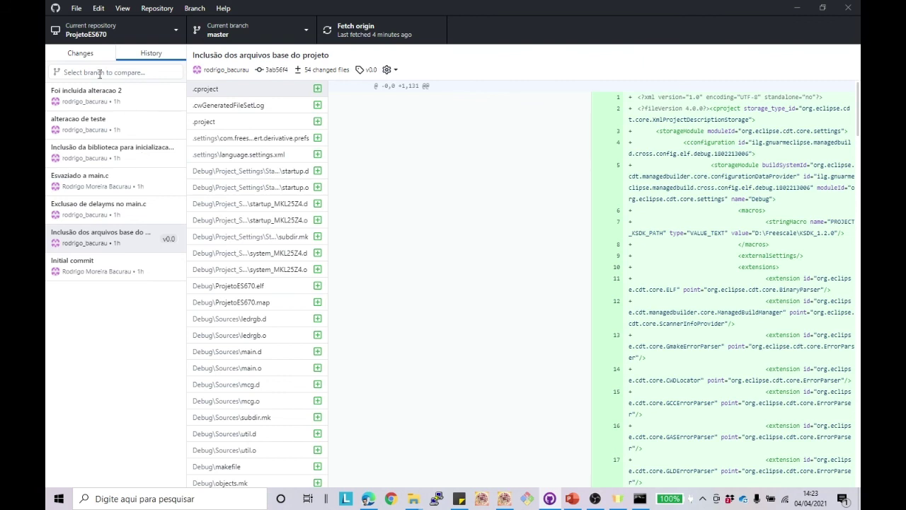
Step: Review the 'Esvaziado a main.c' commit diff, then reload master's main.c in Kinetis Design Studio
click(121, 106)
click(114, 122)
click(97, 180)
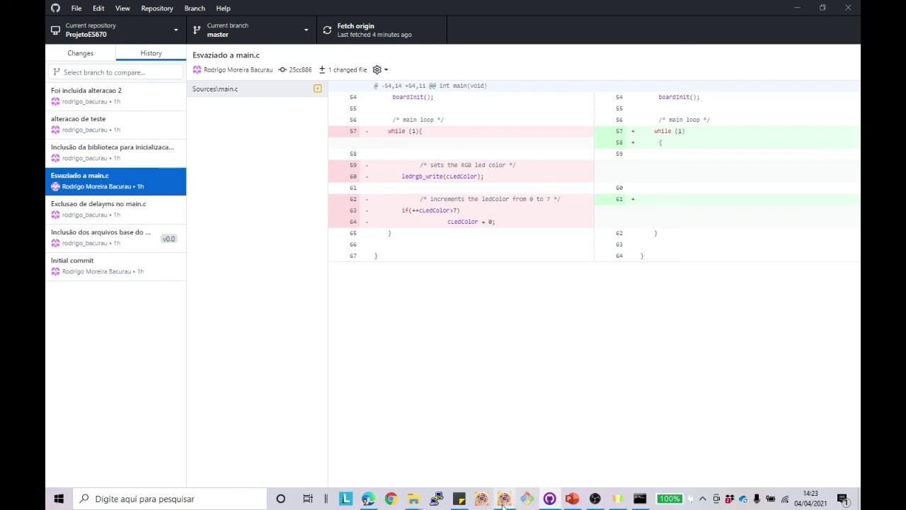
click(527, 499)
click(497, 255)
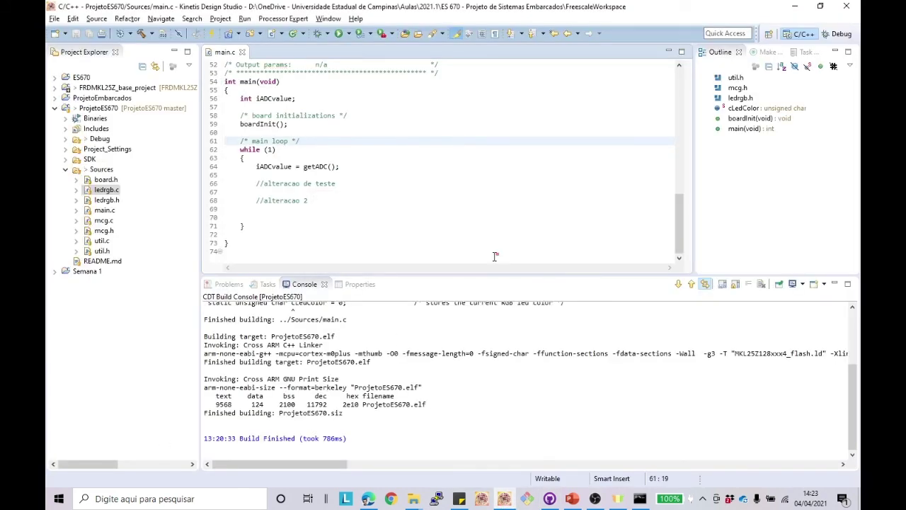
Step: Add the comment '// alteracao 4' below '//alteracao 2' in main.c and save it
click(341, 201)
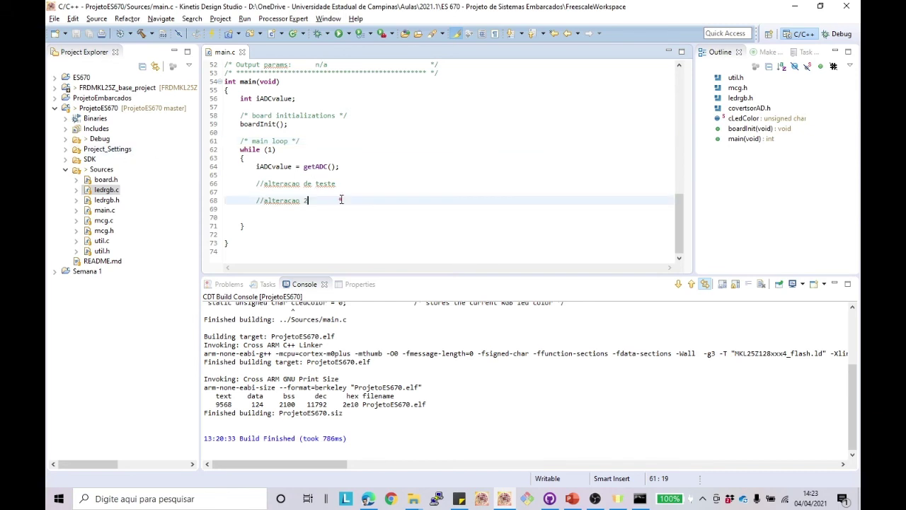
key(Return)
key(Return)
text(;)
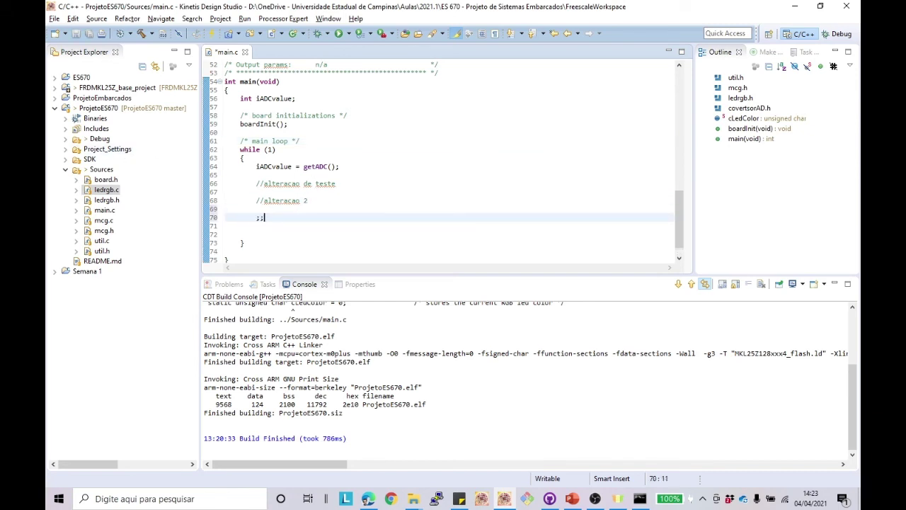
text(// alteraca)
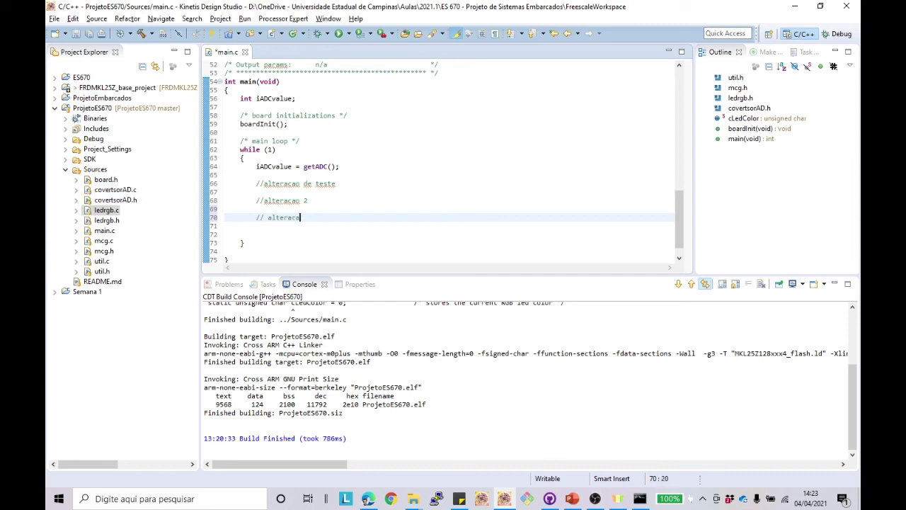
text(o 4)
key(ctrl+s)
key(alt+Tab)
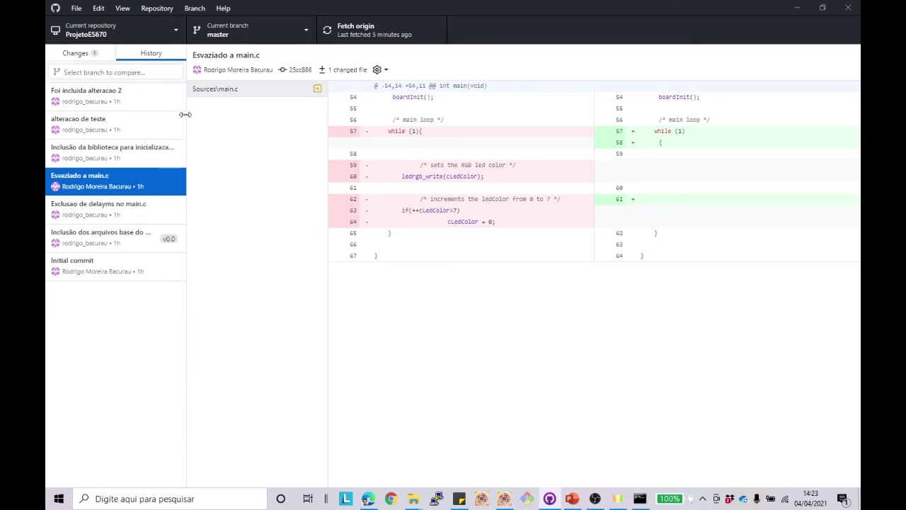
Step: Commit the main.c change to master as 'inclusao alteracao 4' and push it to origin
click(77, 53)
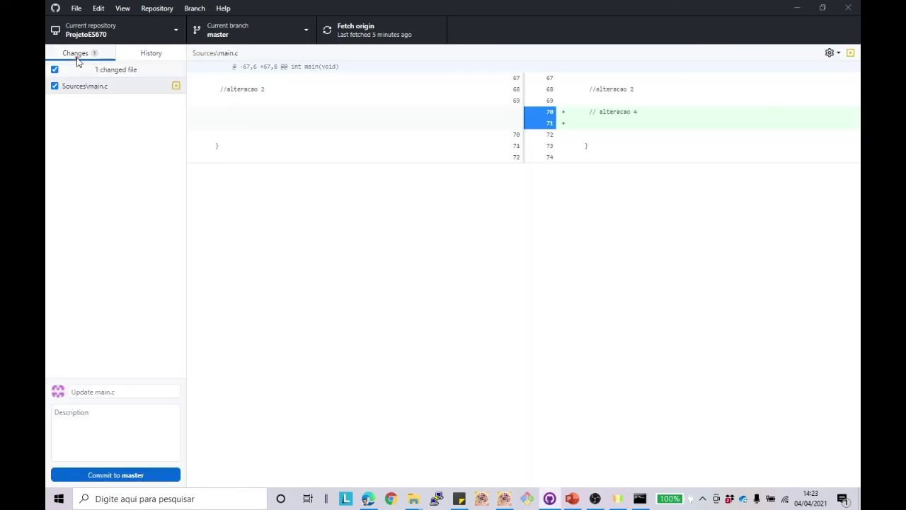
click(104, 85)
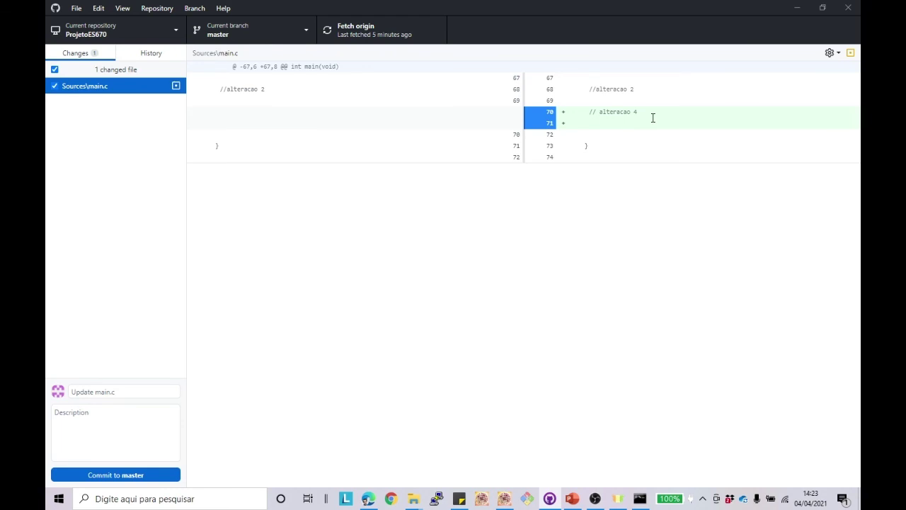
click(95, 391)
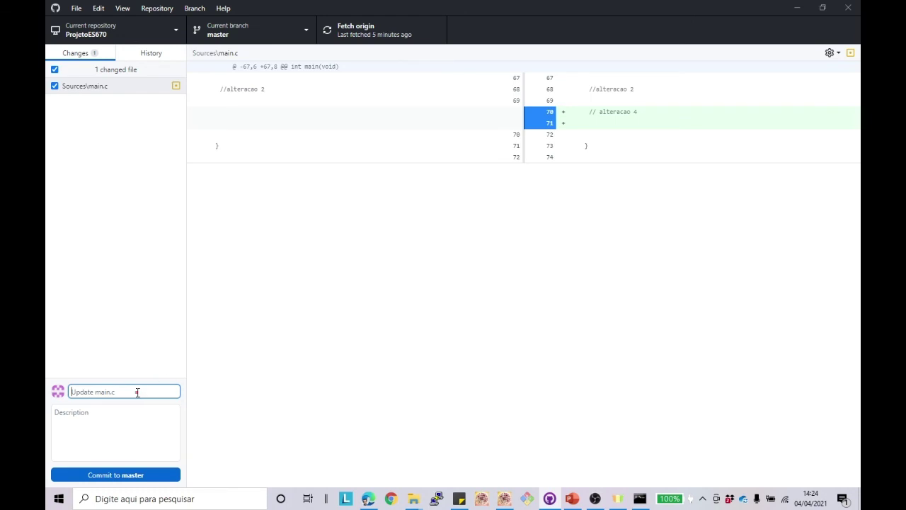
text(a)
text(nclusao )
text(alteracao 4)
click(83, 472)
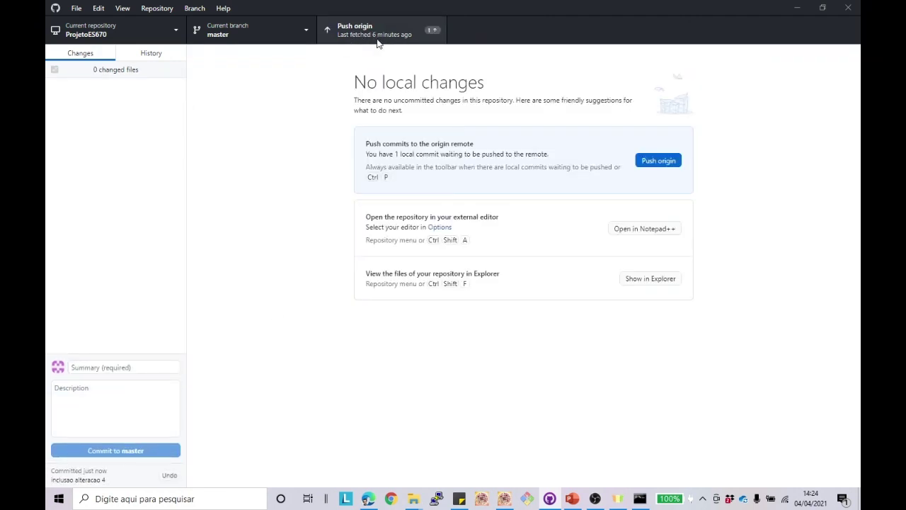
click(377, 38)
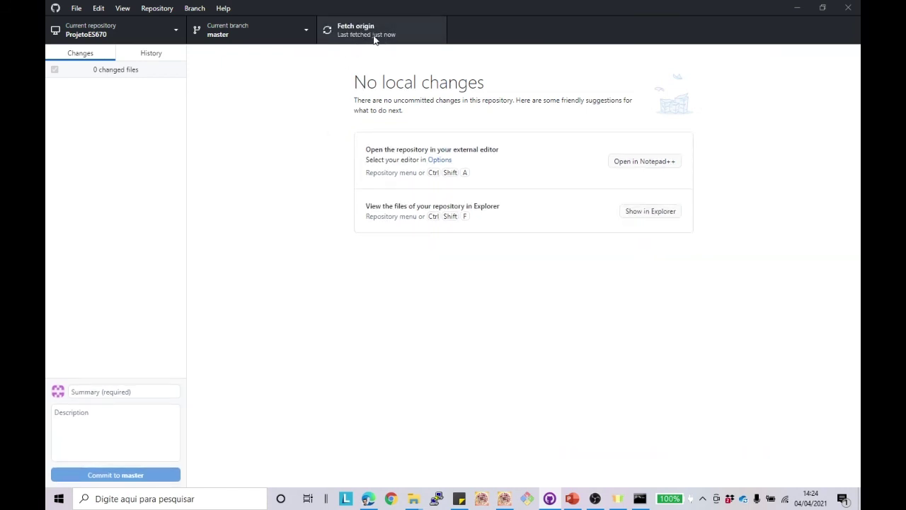
click(374, 40)
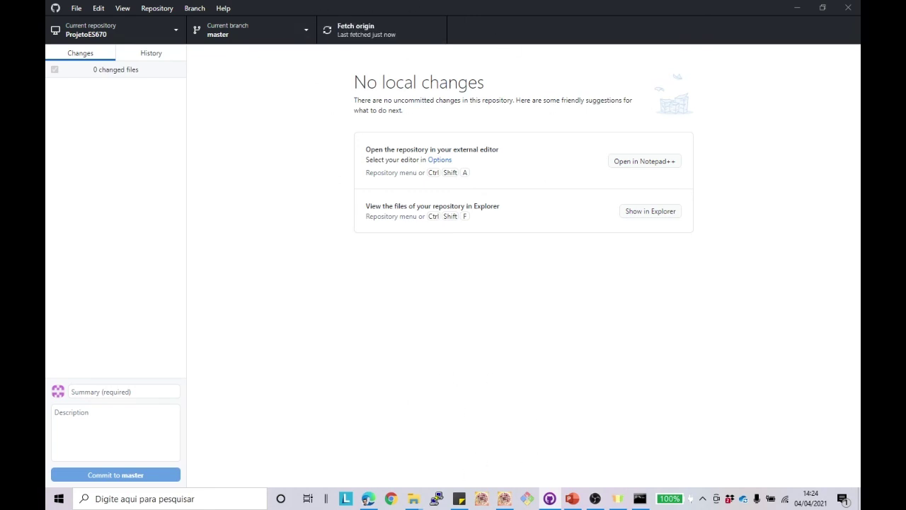
Step: Open main.c from the Sources folder of the Bitbucket repository
click(369, 498)
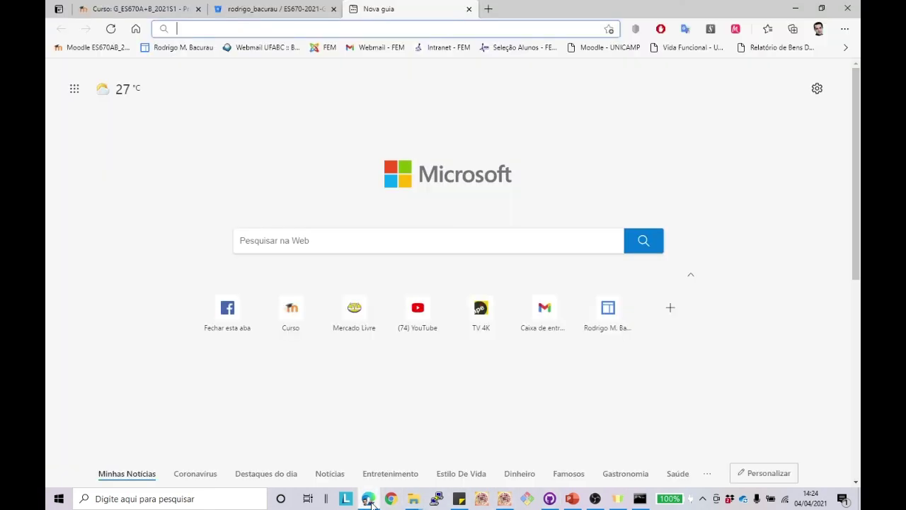
click(285, 7)
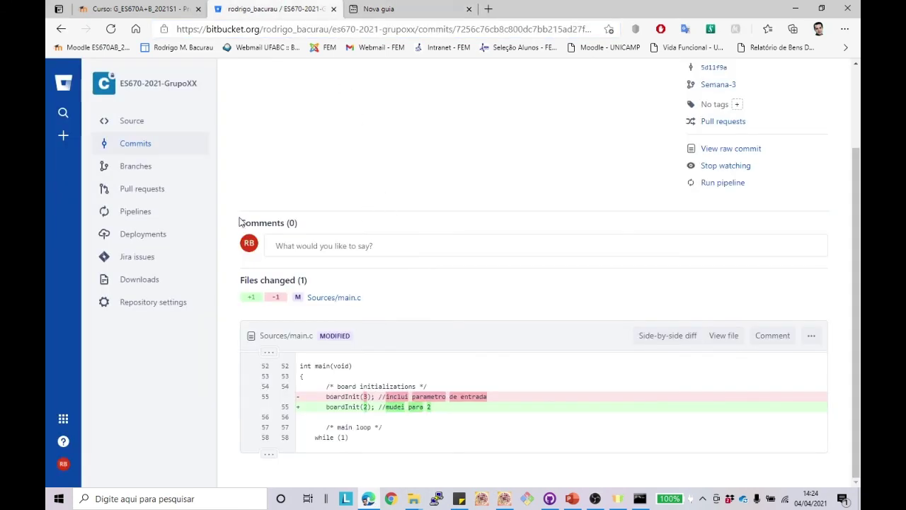
click(157, 83)
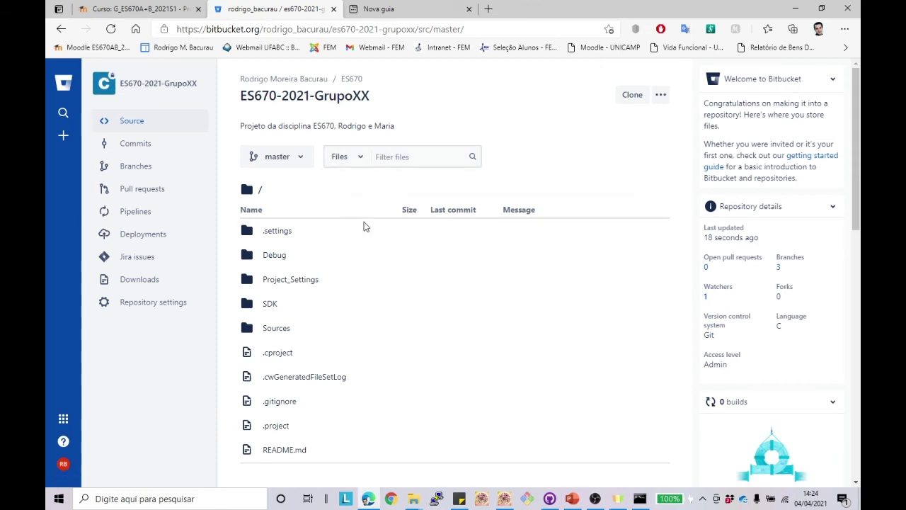
click(276, 328)
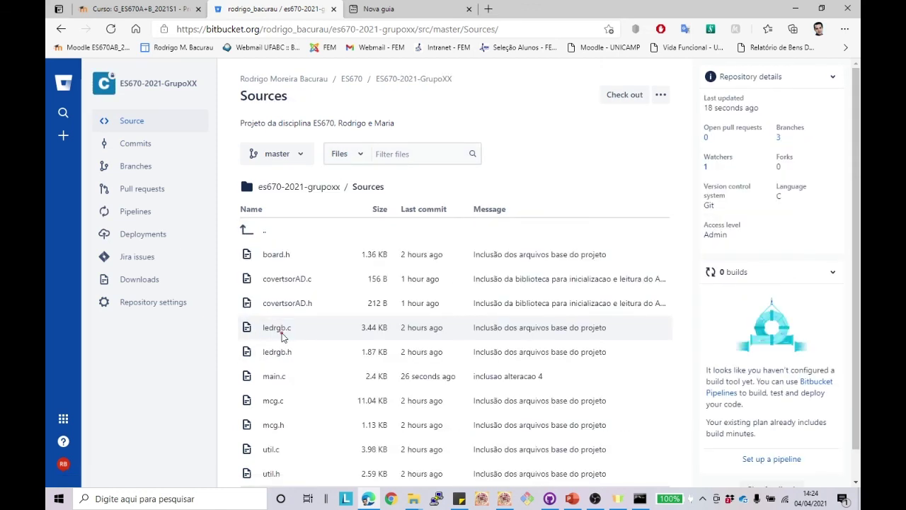
click(275, 376)
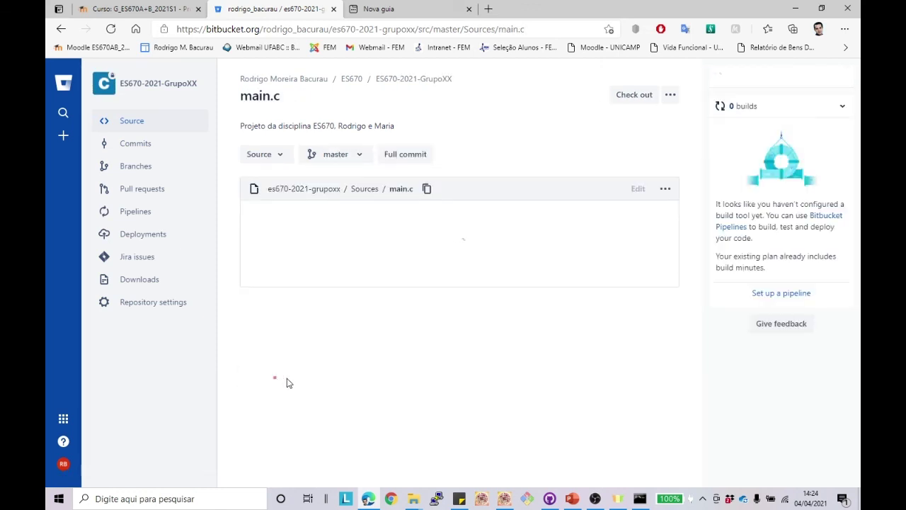
scroll(402, 322, down, 8)
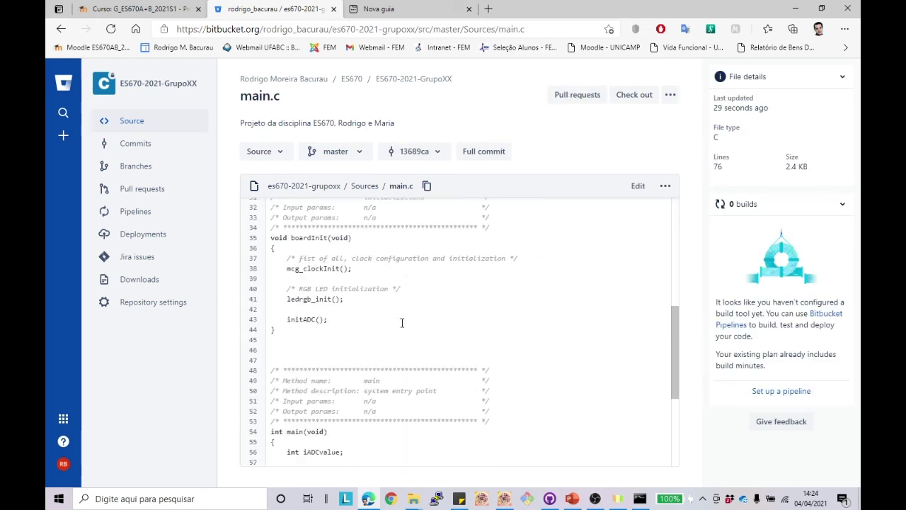
Step: Add '//altercao 5 no Bitbucket Cloud' to main.c online and commit it to master
click(637, 185)
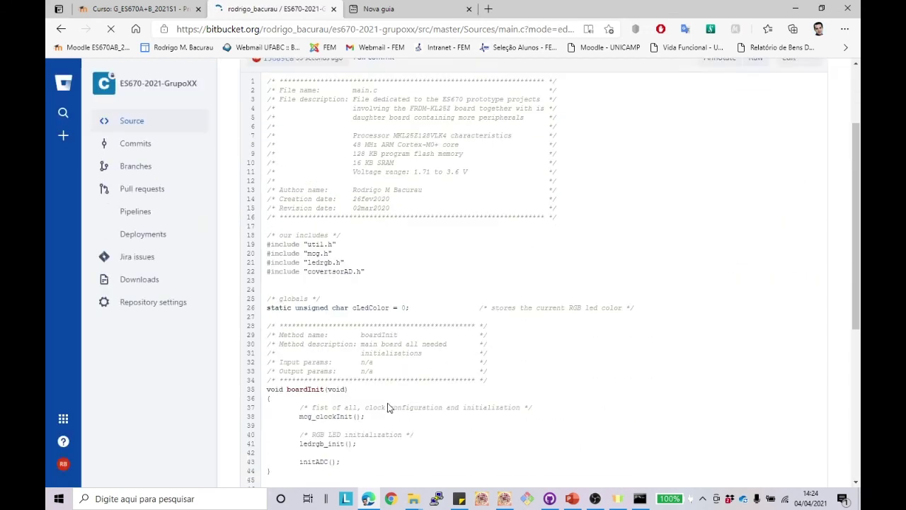
scroll(381, 402, down, 5)
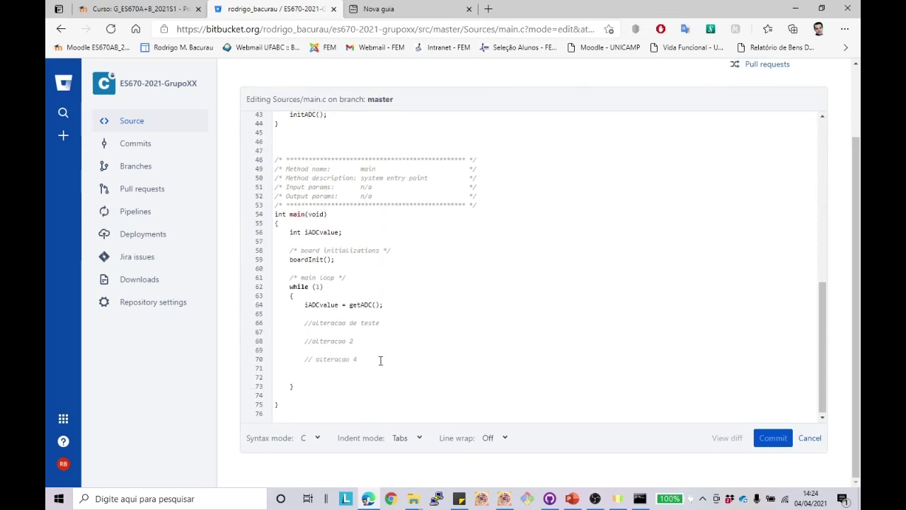
key(Return)
key(Return)
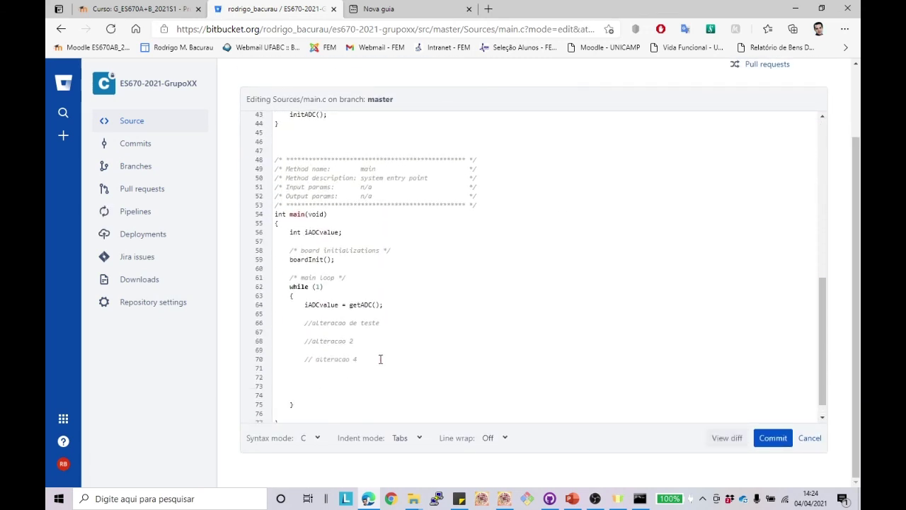
text(//altercao )
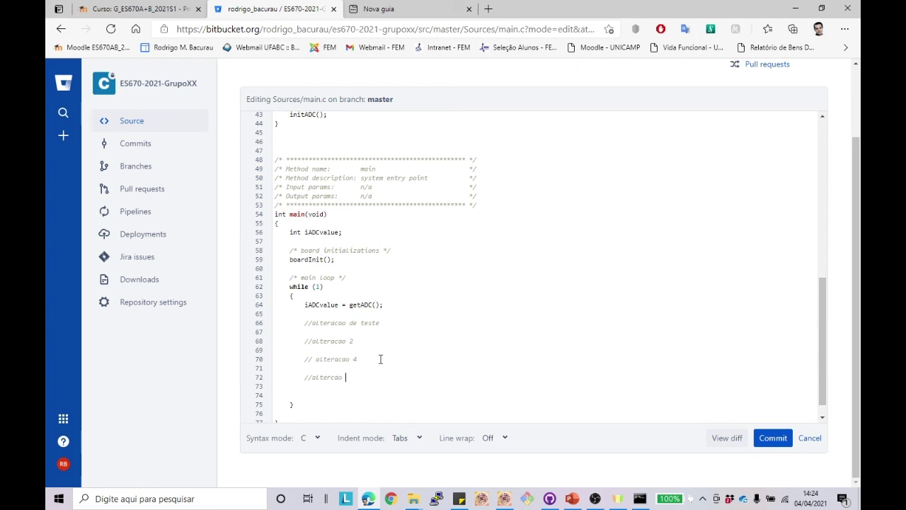
text(5 no Gi)
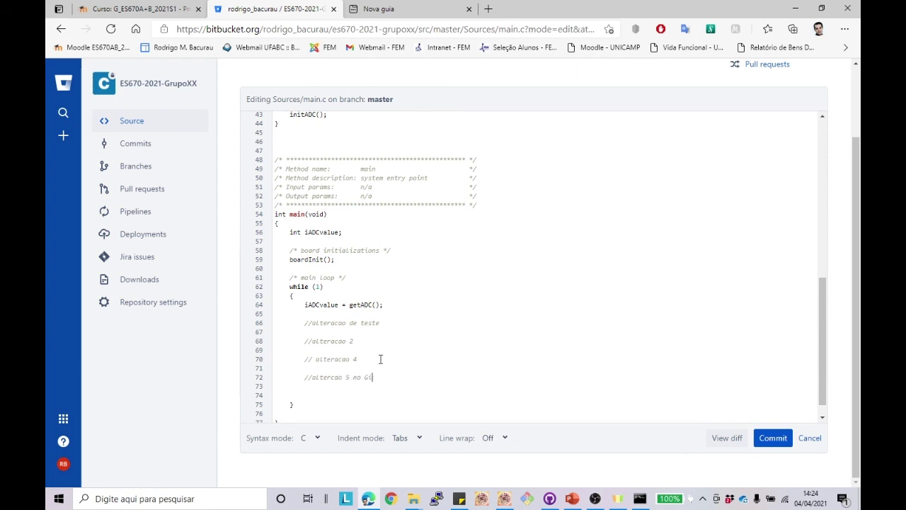
text(Bitbuc)
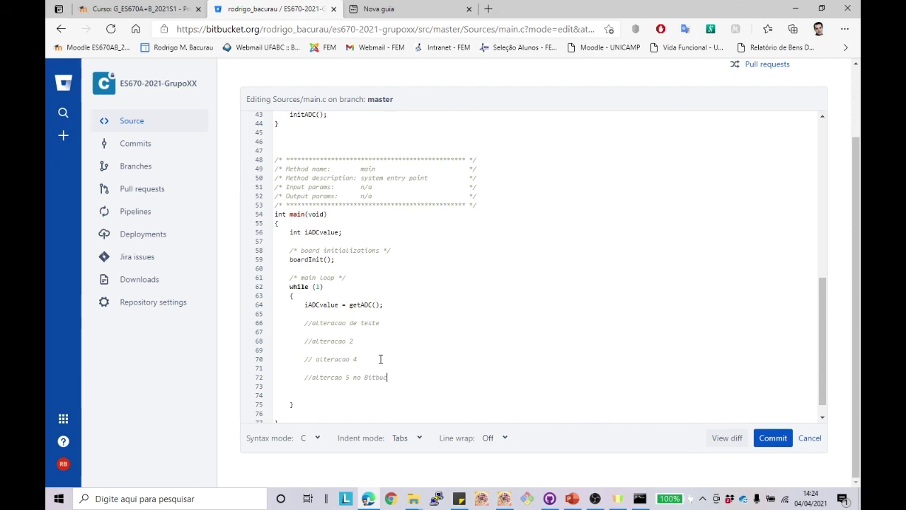
text(ket Cloud)
click(773, 437)
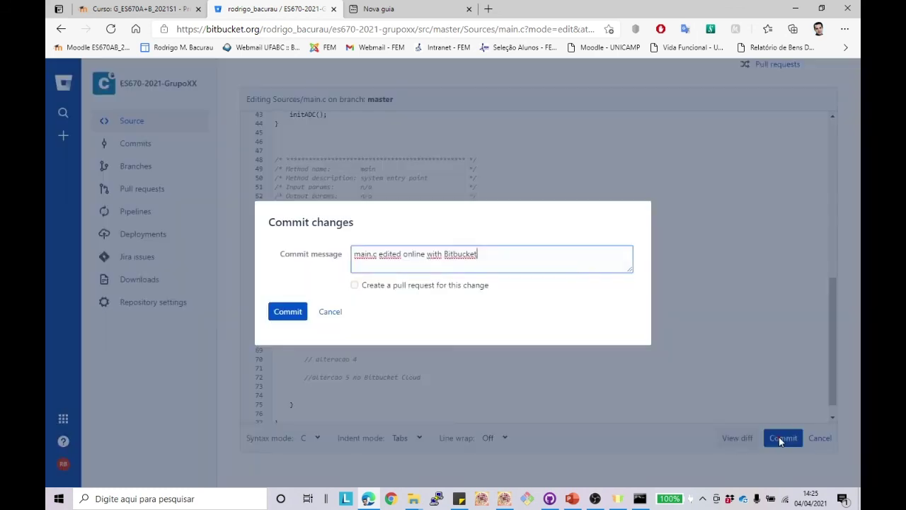
click(288, 313)
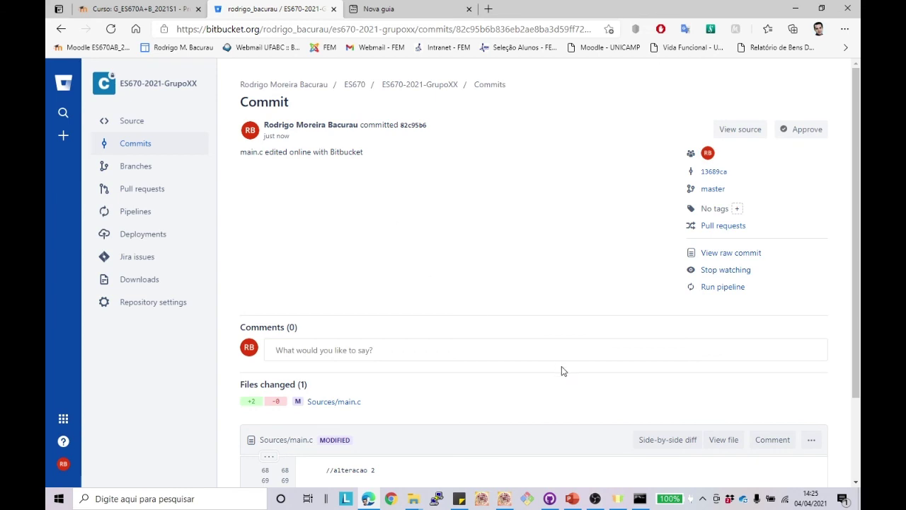
click(549, 499)
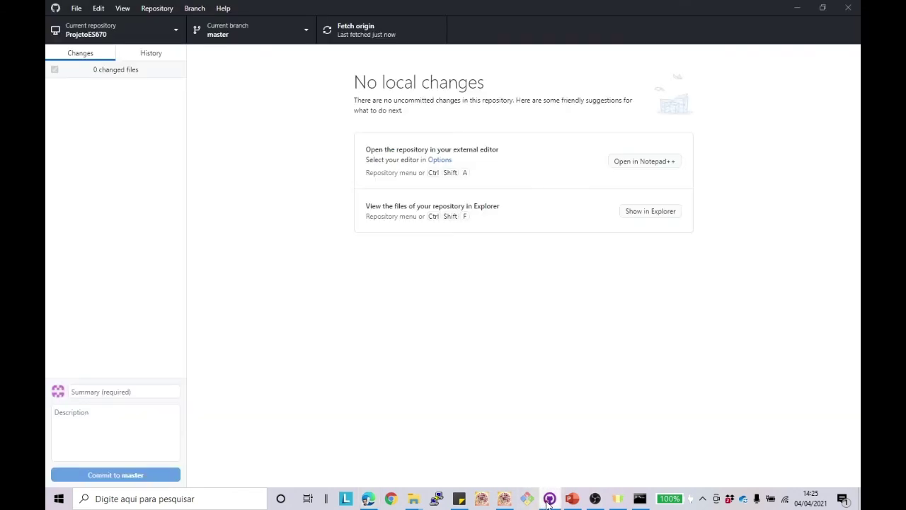
Step: Fetch and pull the Bitbucket commit into local master, then reload main.c in Kinetis Design Studio
click(361, 30)
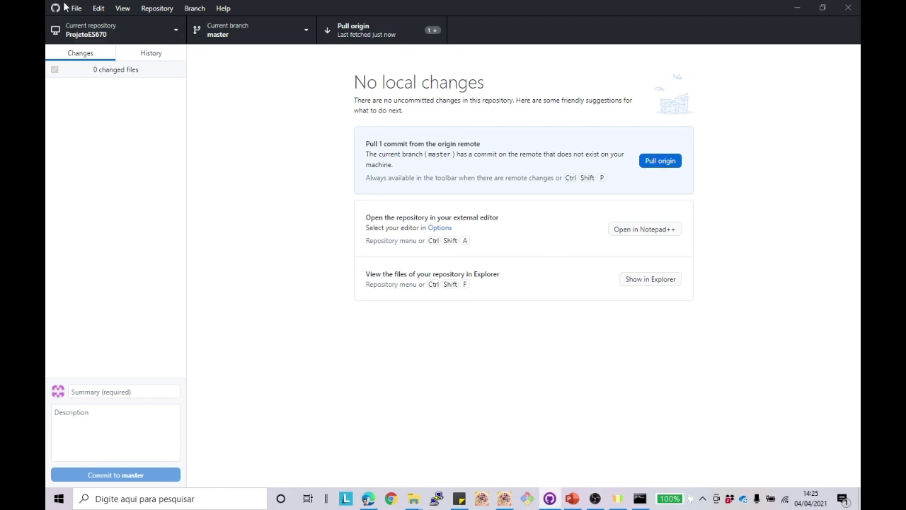
click(152, 8)
click(724, 168)
click(666, 163)
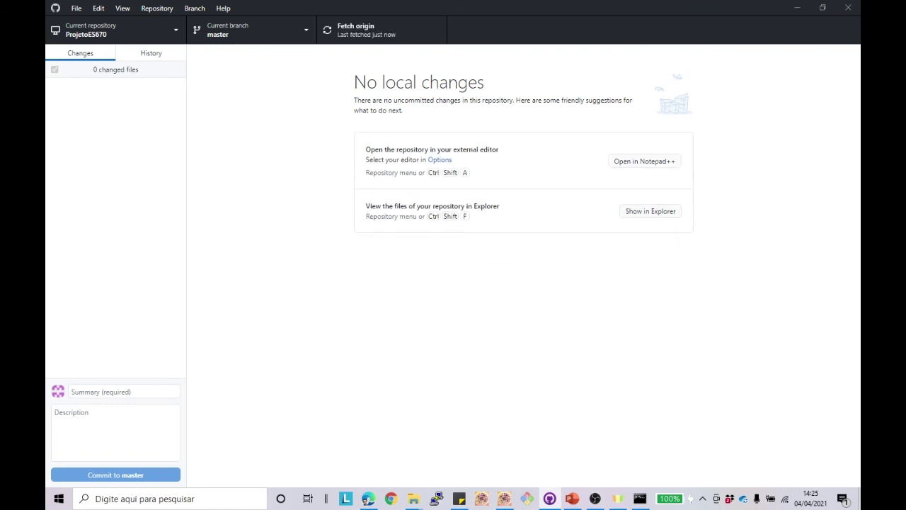
key(alt+Tab)
click(504, 253)
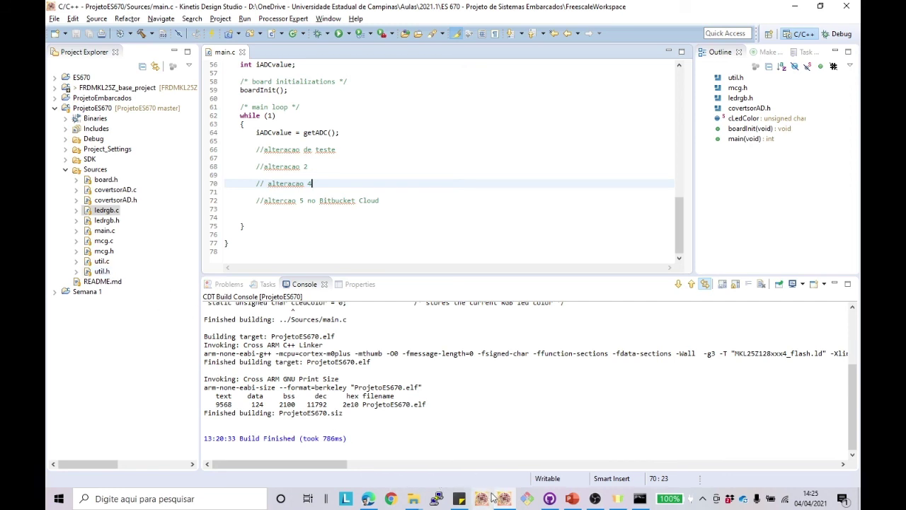
click(368, 499)
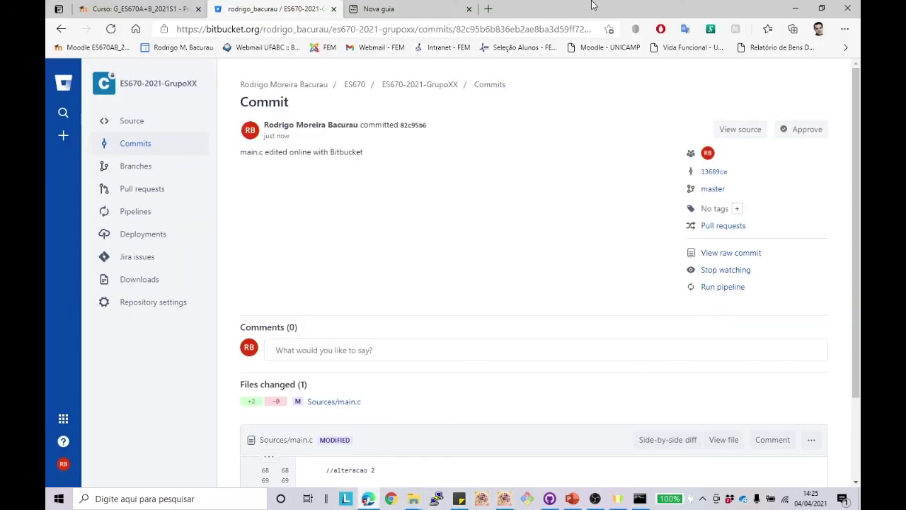
Step: Search the web for 'git' and open the Git reference manual on git-scm.com
click(429, 8)
text(g)
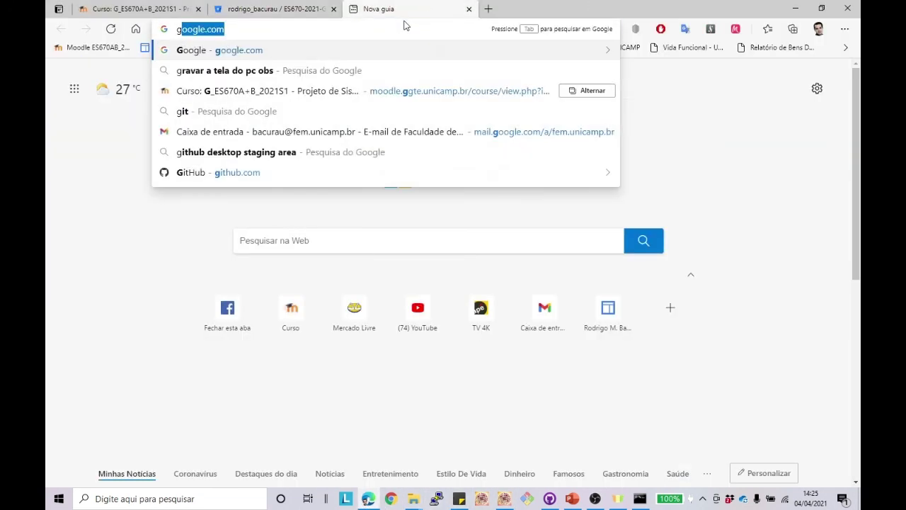
text(it)
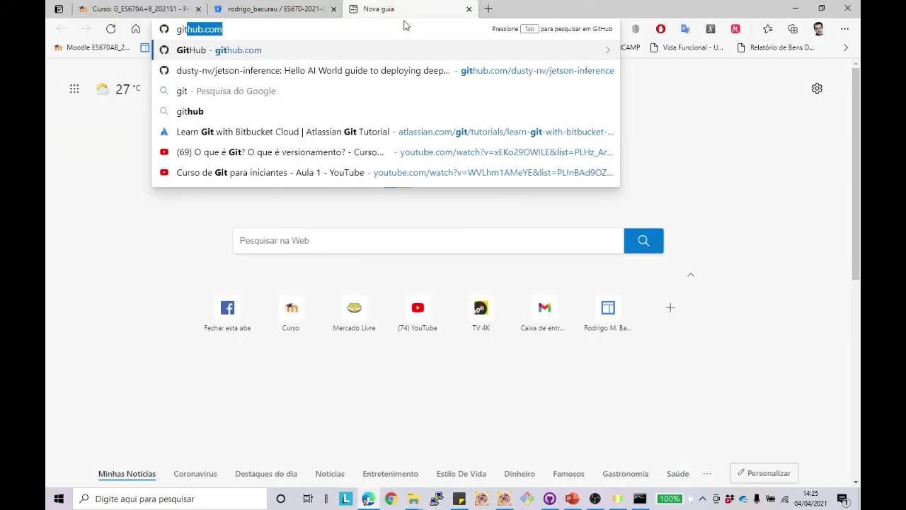
key(Delete)
key(Return)
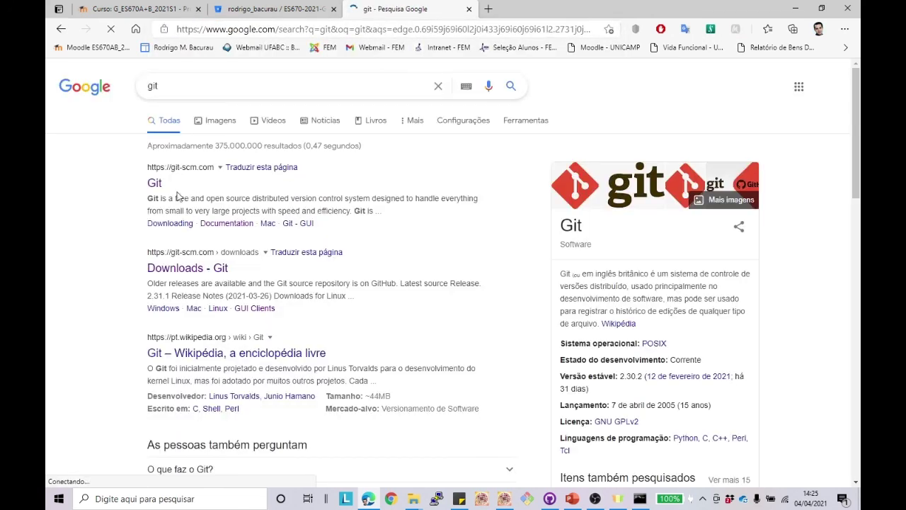
click(153, 183)
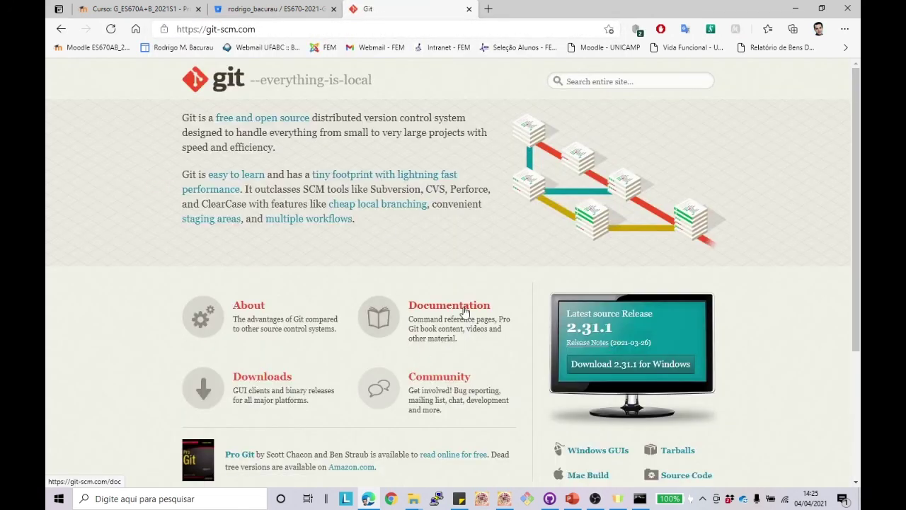
click(465, 312)
click(457, 210)
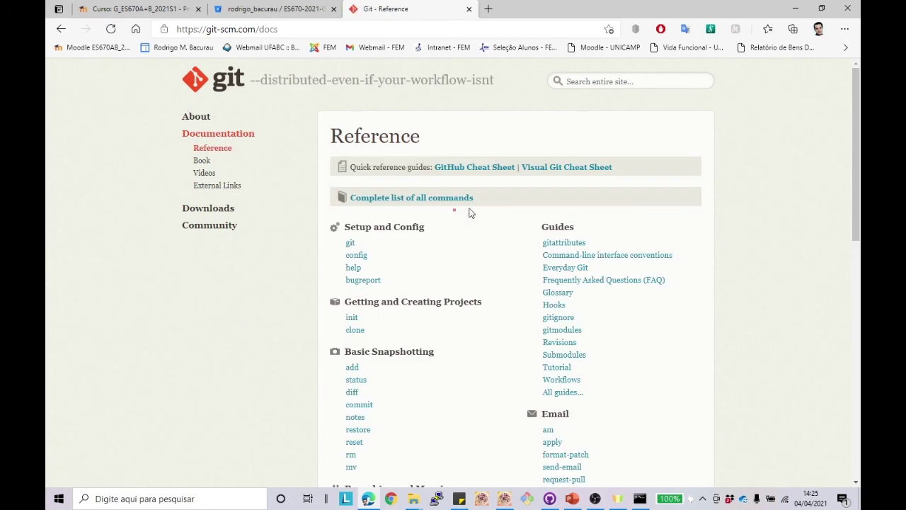
scroll(457, 297, down, 3)
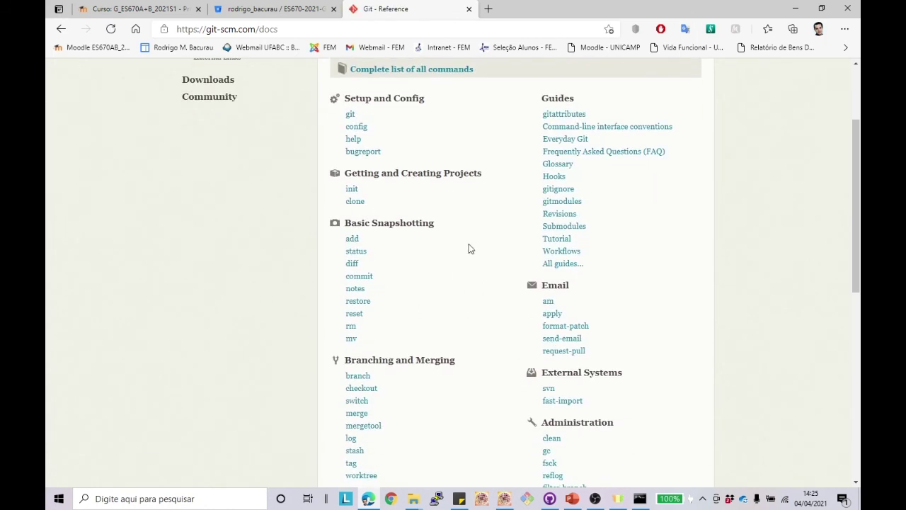
scroll(512, 262, down, 3)
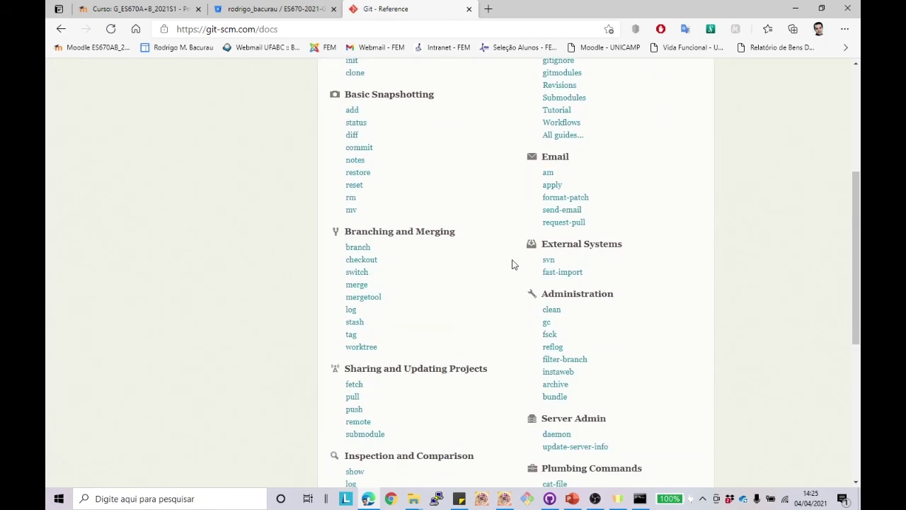
scroll(368, 418, down, 5)
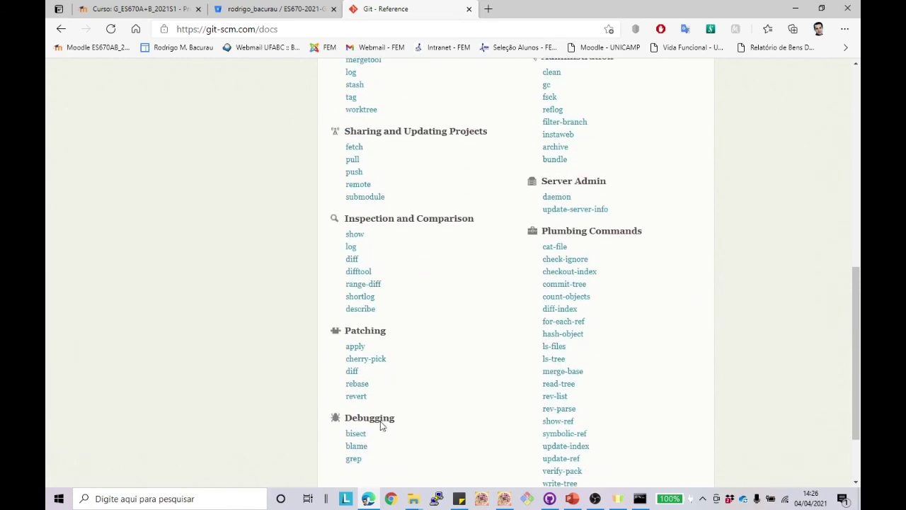
scroll(419, 259, up, 9)
Step: Return to the Git documentation and open the Pro Git book contents
click(61, 29)
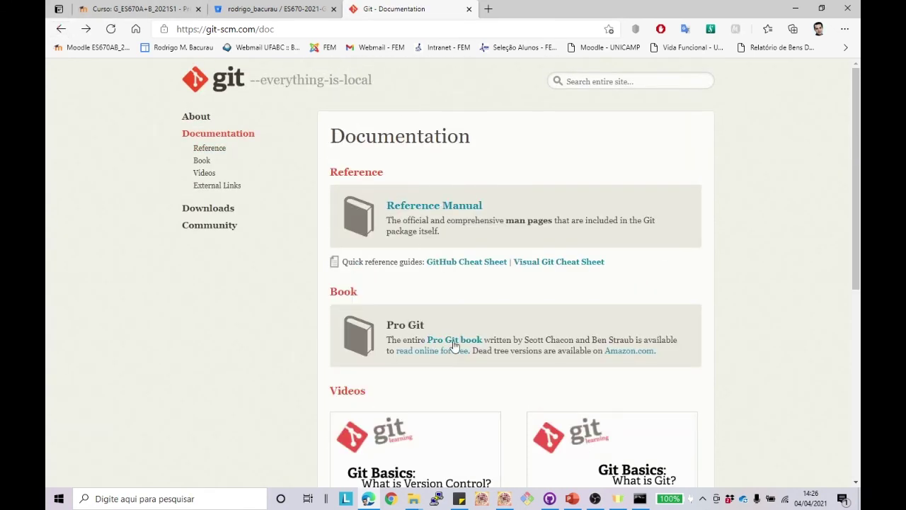
click(459, 344)
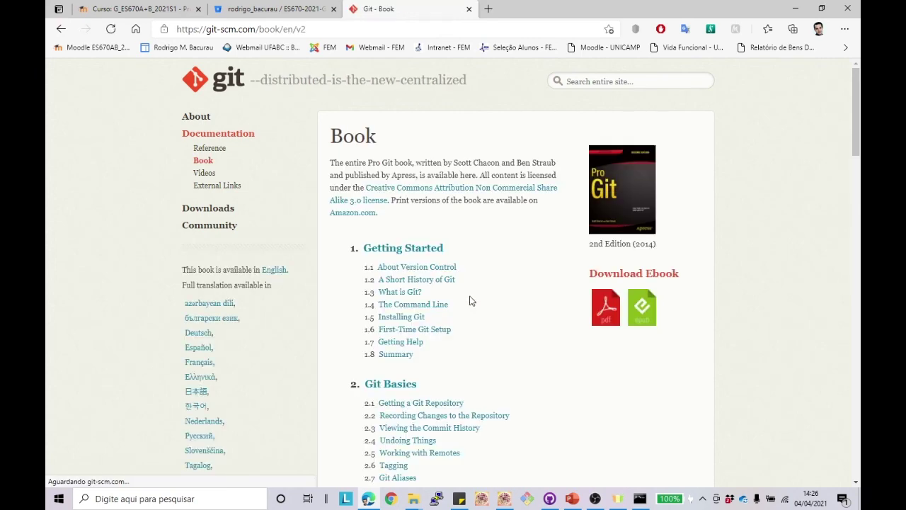
scroll(460, 273, down, 20)
scroll(463, 271, up, 20)
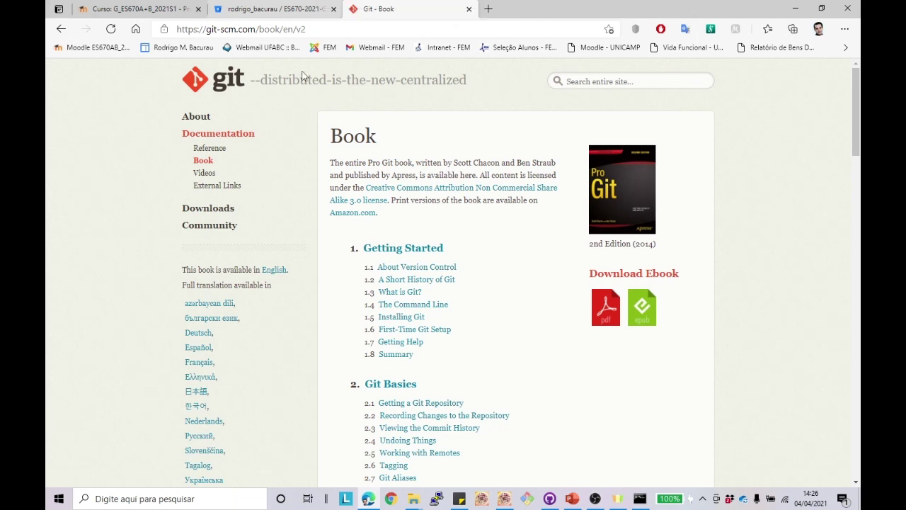
click(549, 499)
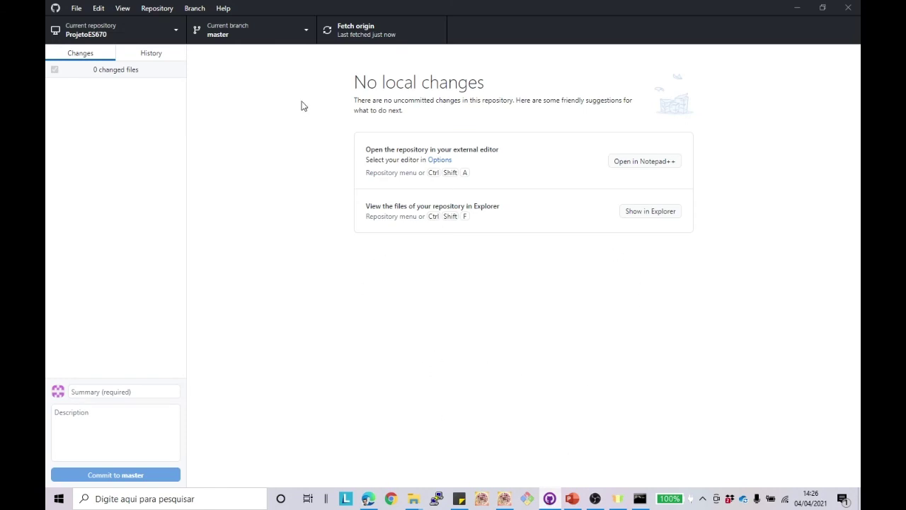
Step: Show ProjetoES670's commit history and browse diffs down to the 'Esvaziado a main.c' commit
click(175, 33)
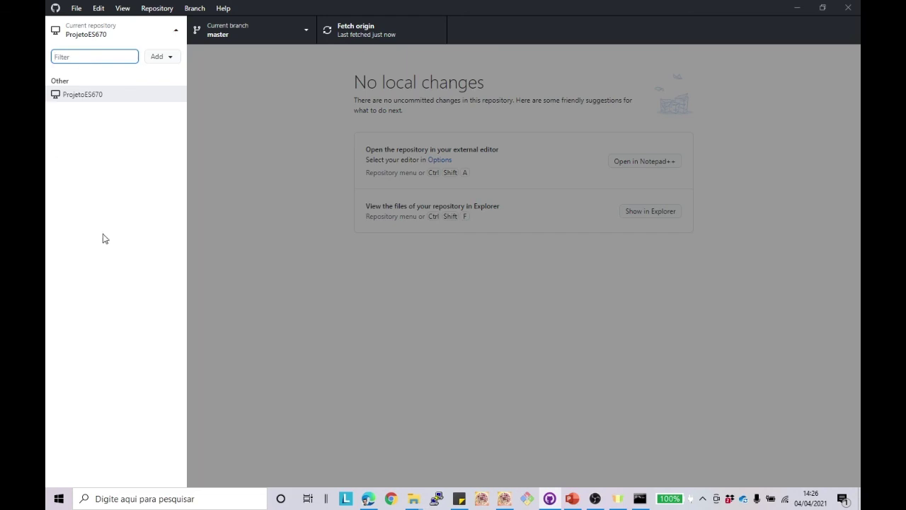
click(110, 94)
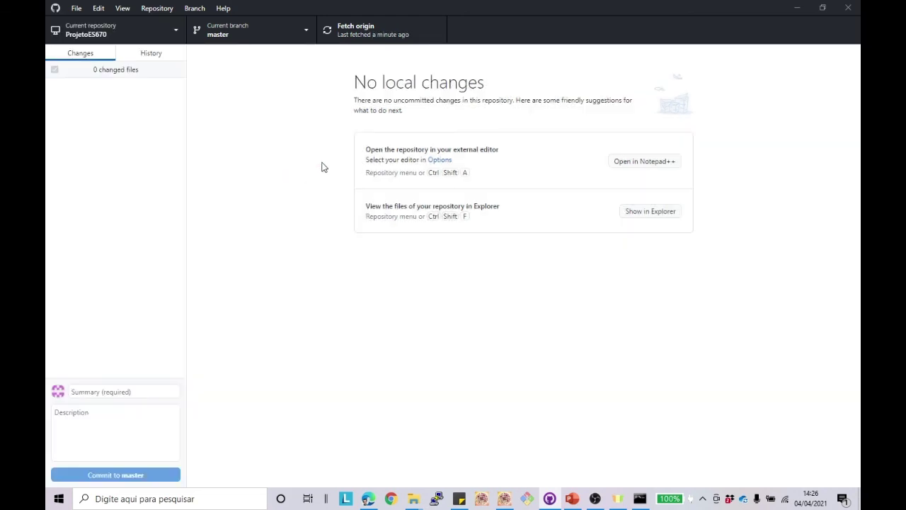
click(155, 55)
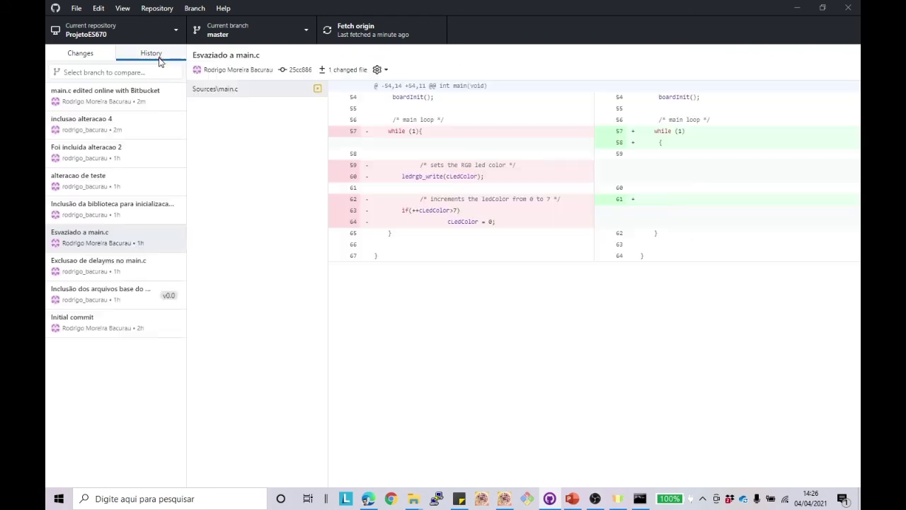
click(100, 123)
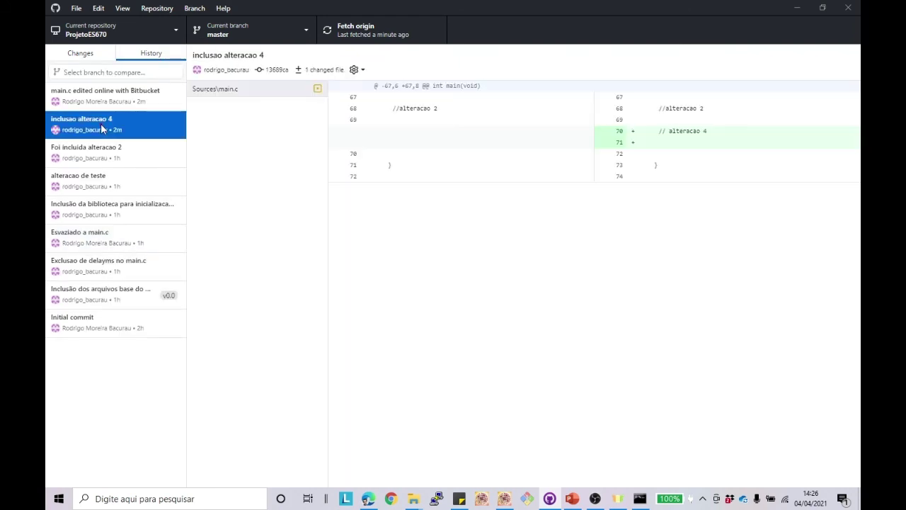
click(90, 177)
click(89, 208)
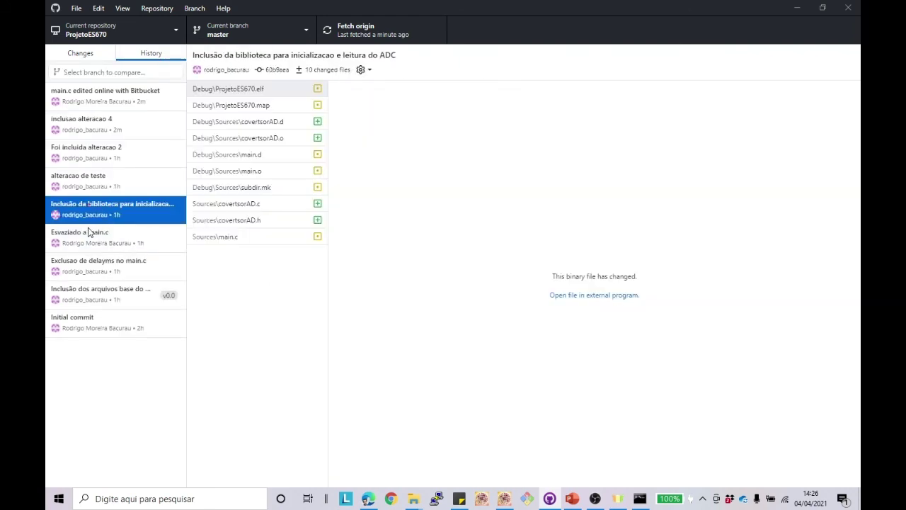
click(90, 235)
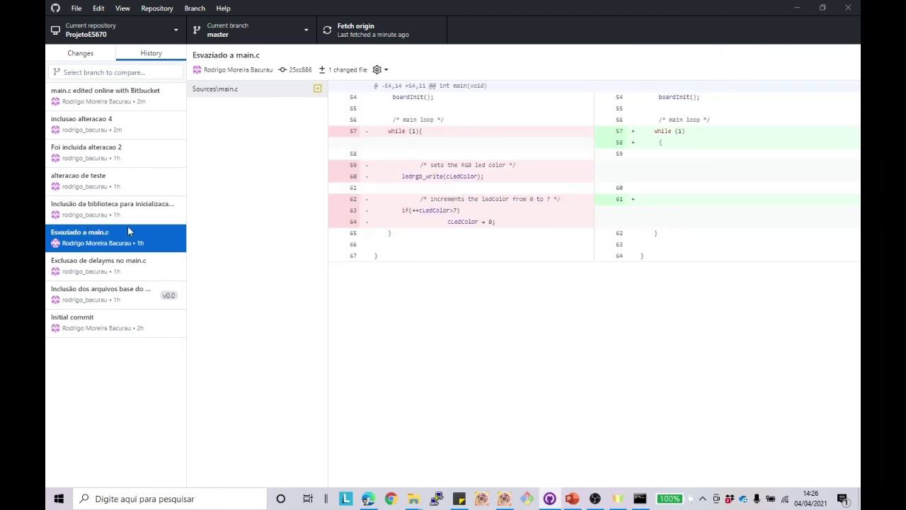
click(640, 498)
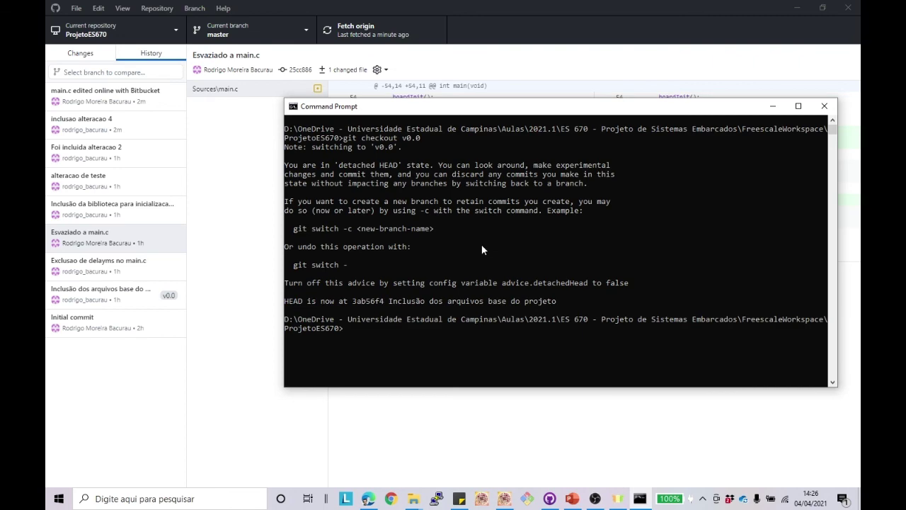
Step: Run gitk and browse commits and Sources/main.c diffs, ending on 'Esvaziado a main.c', then close it
text(gitk)
key(Return)
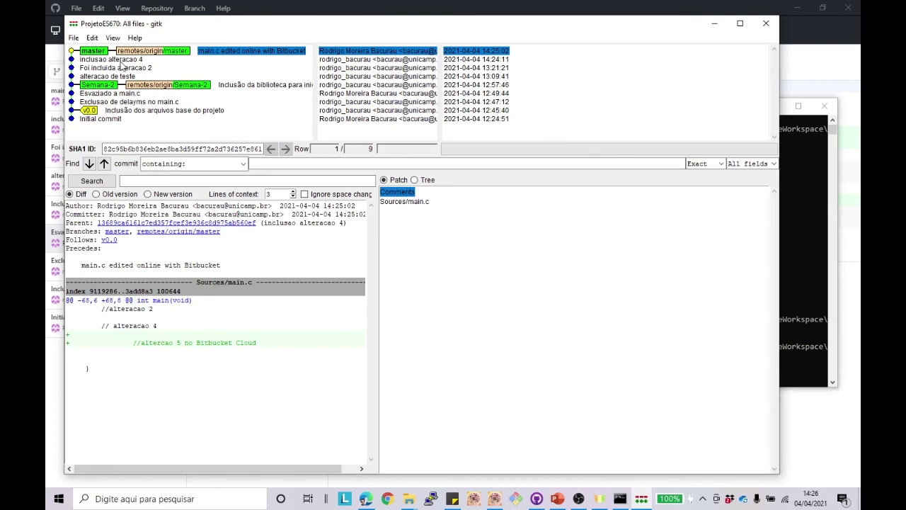
click(119, 61)
click(113, 76)
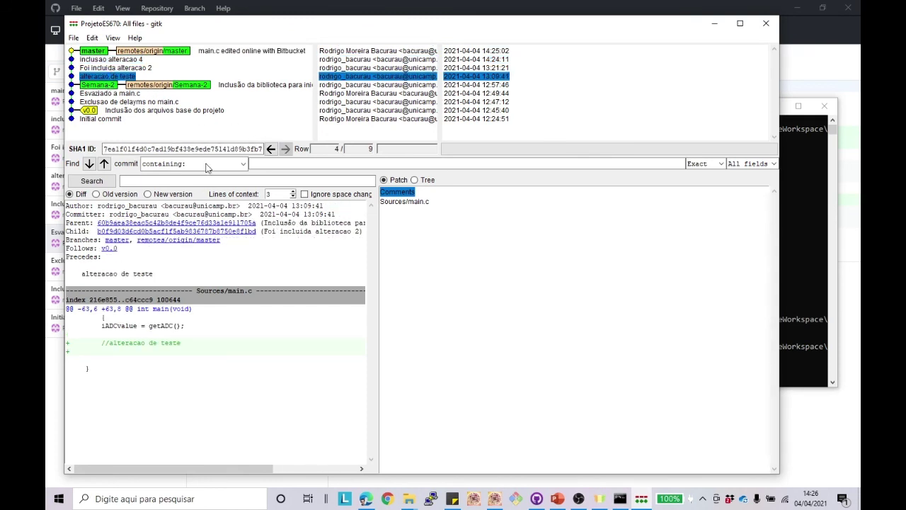
click(405, 202)
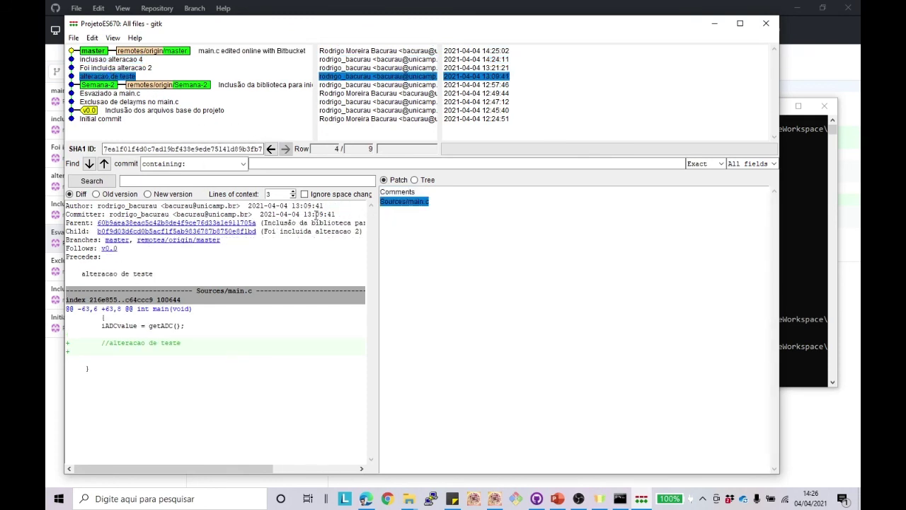
drag(377, 263, 467, 265)
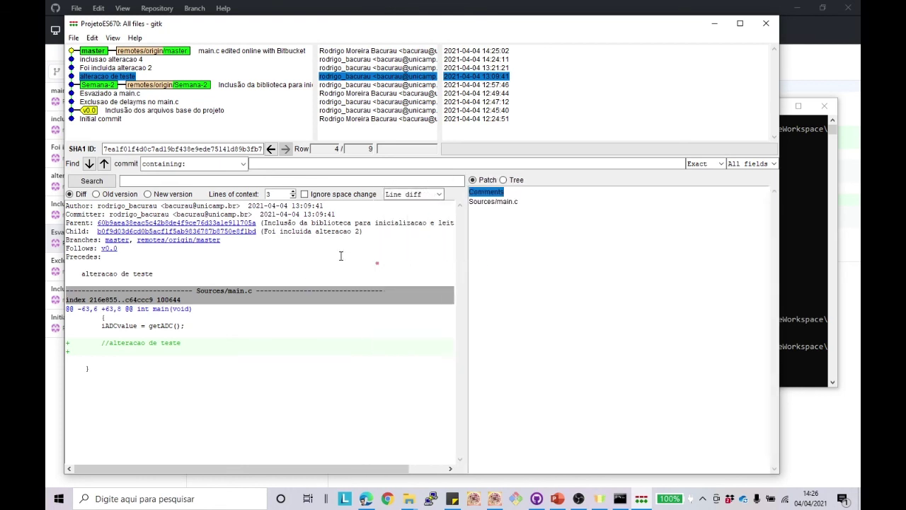
click(497, 202)
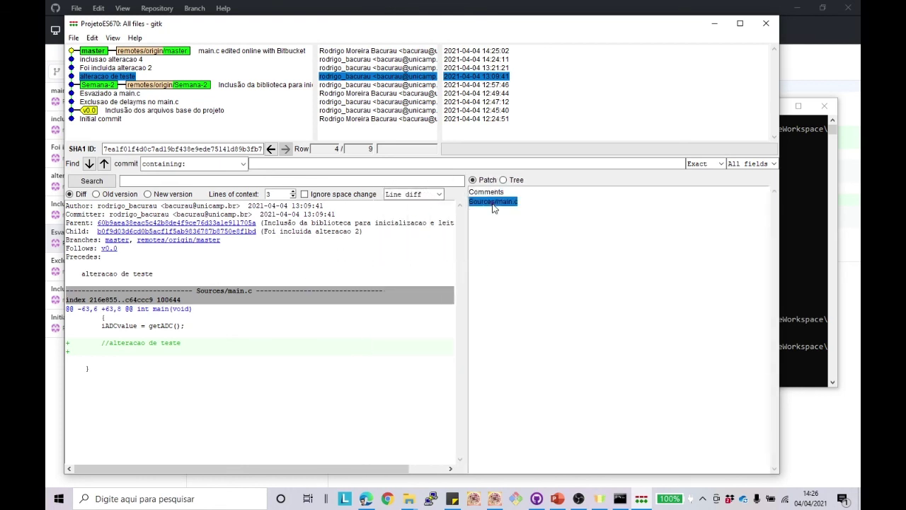
click(105, 93)
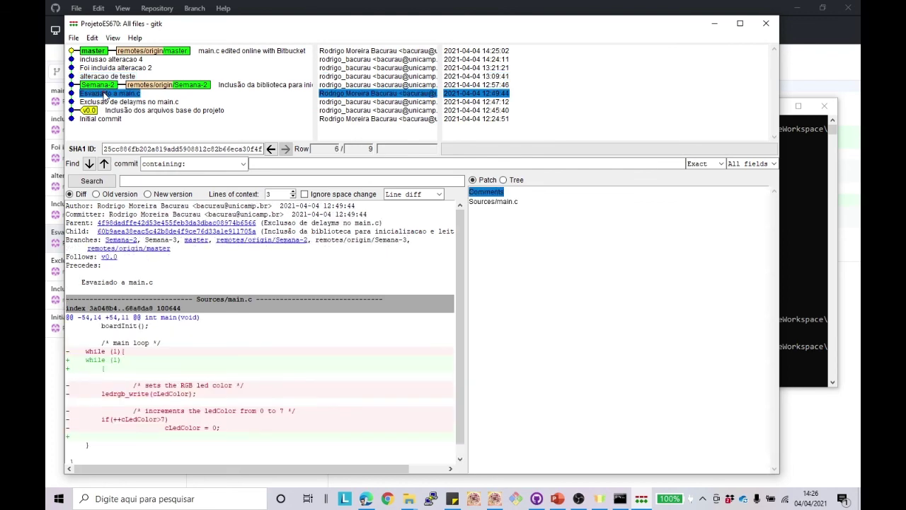
click(765, 23)
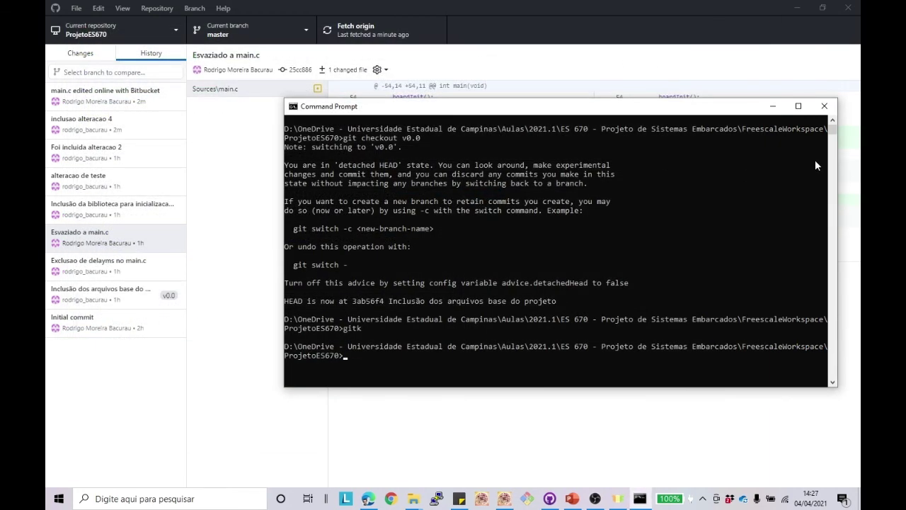
Step: Bring GitHub Desktop forward, check the Repository menu, and minimize the window
click(238, 150)
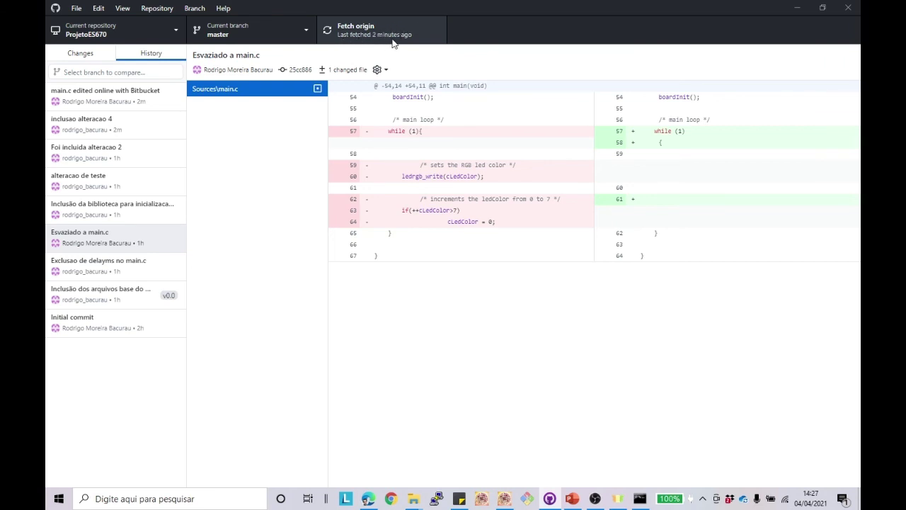
click(160, 8)
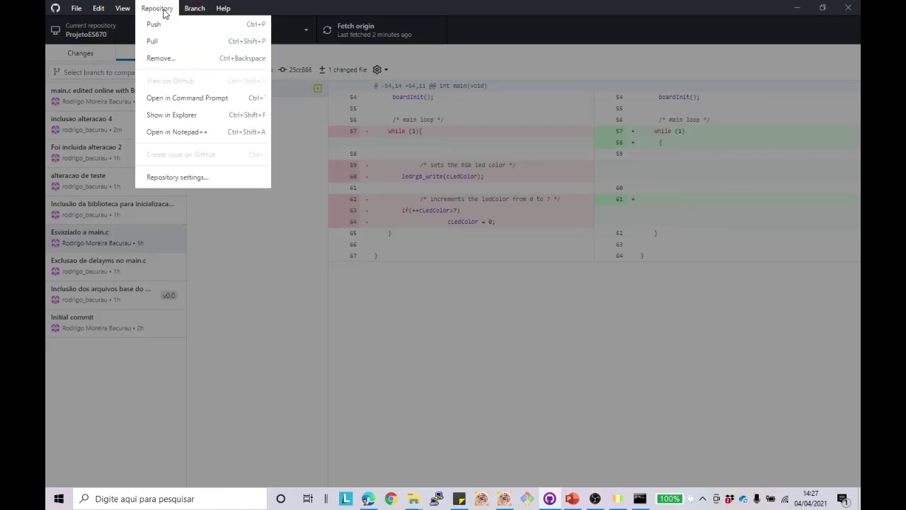
mouse_move(110, 10)
click(259, 290)
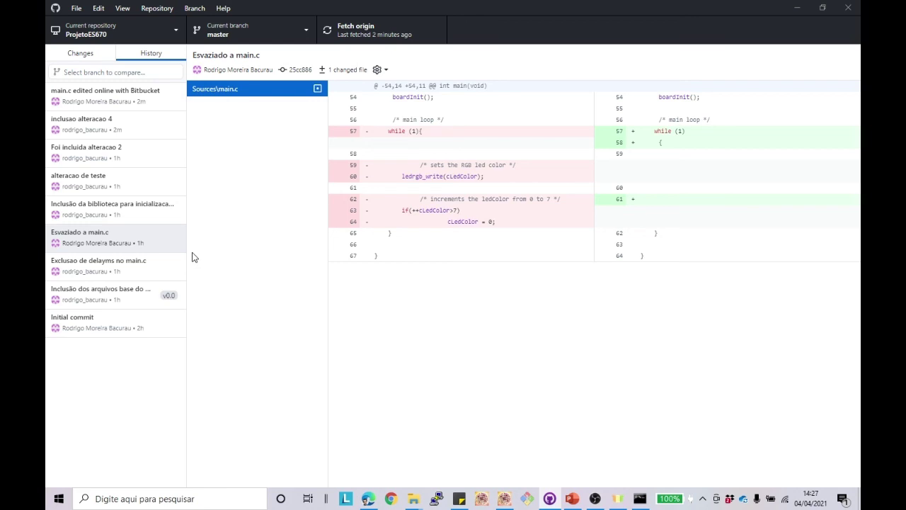
click(798, 9)
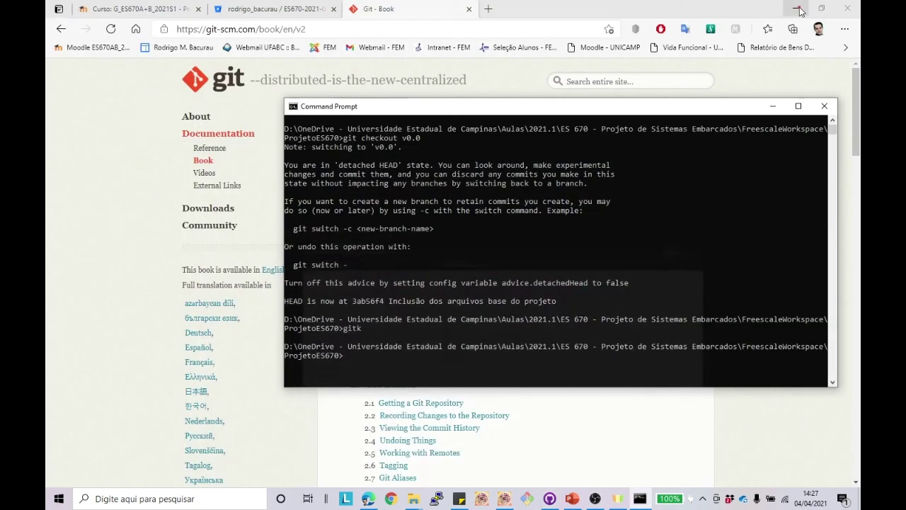
Step: Close the Command Prompt and view the Bitbucket repository's full commit list
click(824, 106)
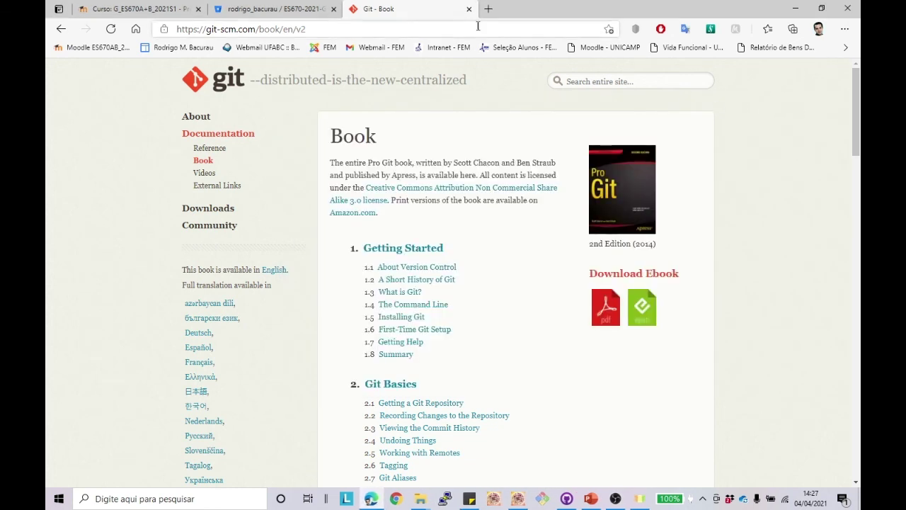
click(272, 9)
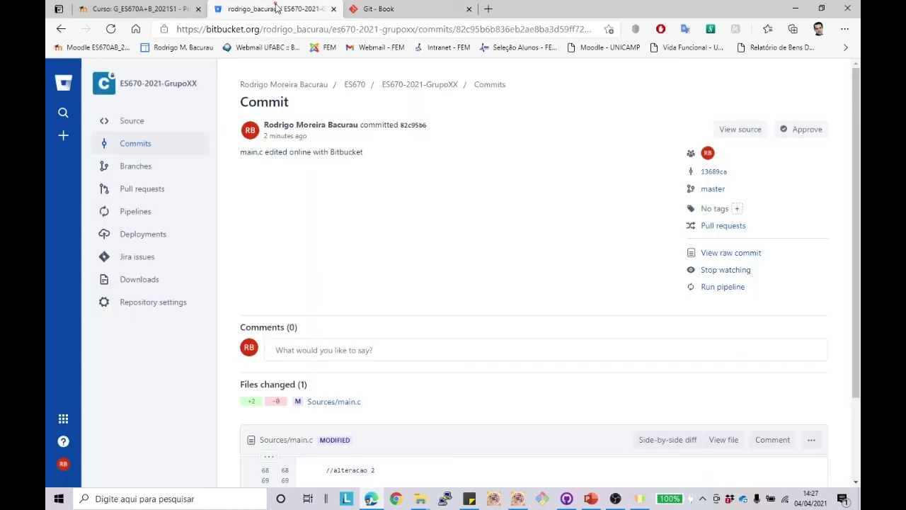
click(123, 149)
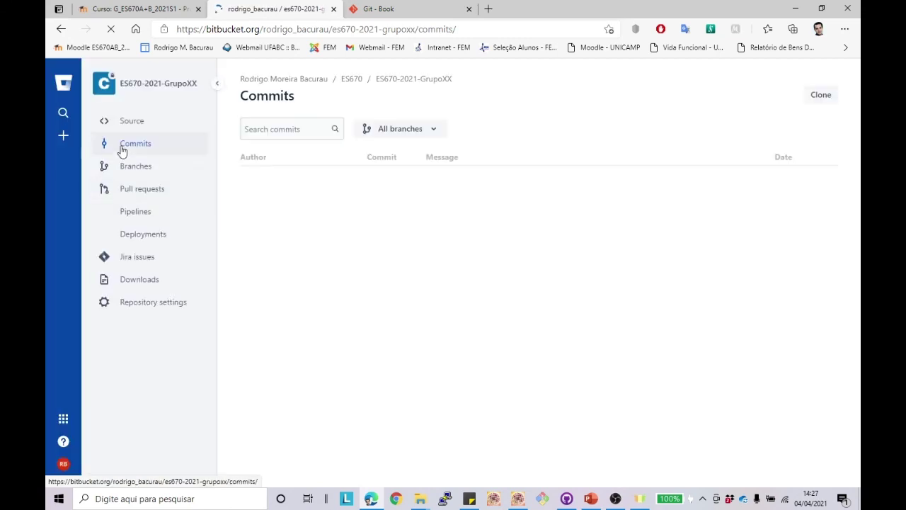
scroll(404, 208, down, 1)
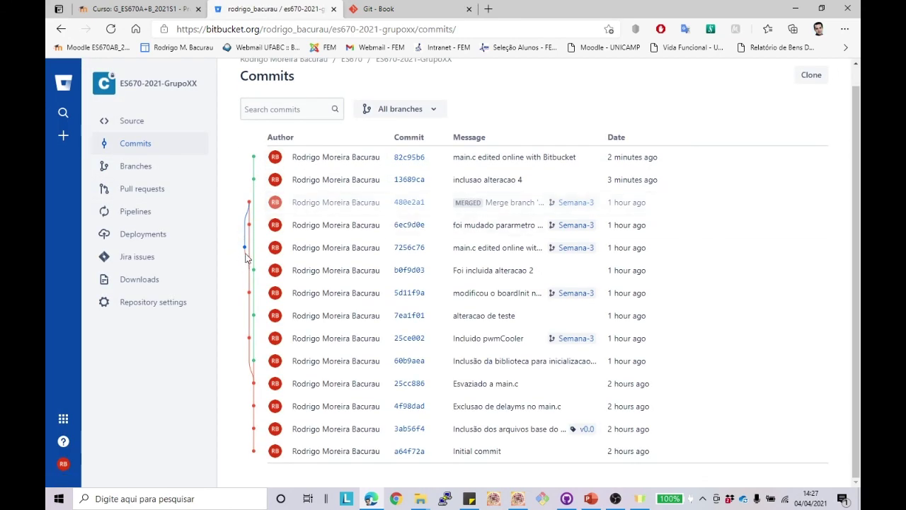